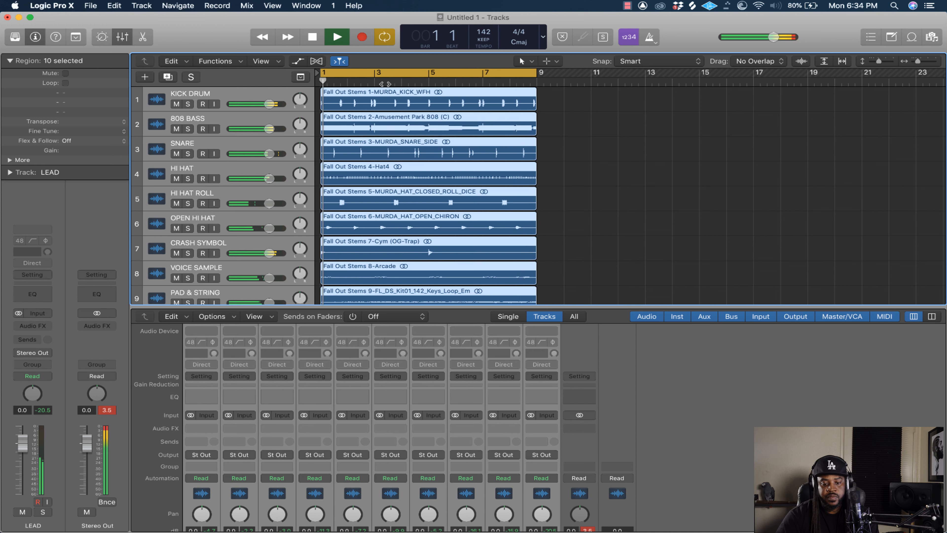
Stop playback and insert the stereo version of iZotope's Ozone 8 on the Stereo Out channel.
key("space")
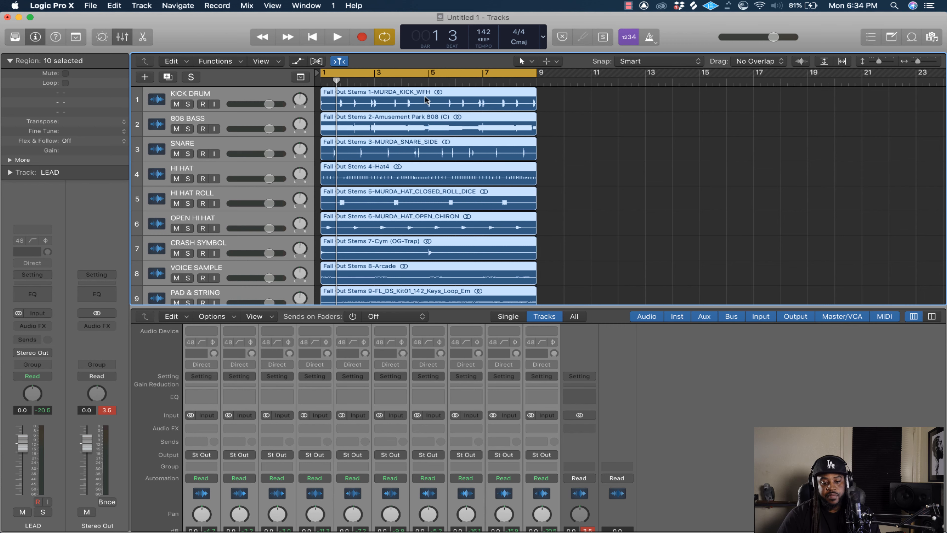
scroll(480, 419, "down", 5)
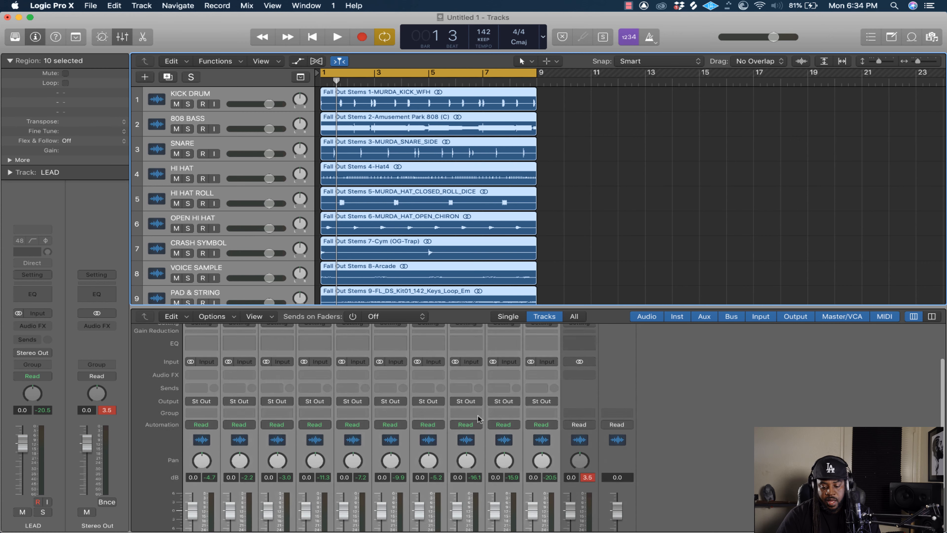
scroll(479, 419, "up", 3)
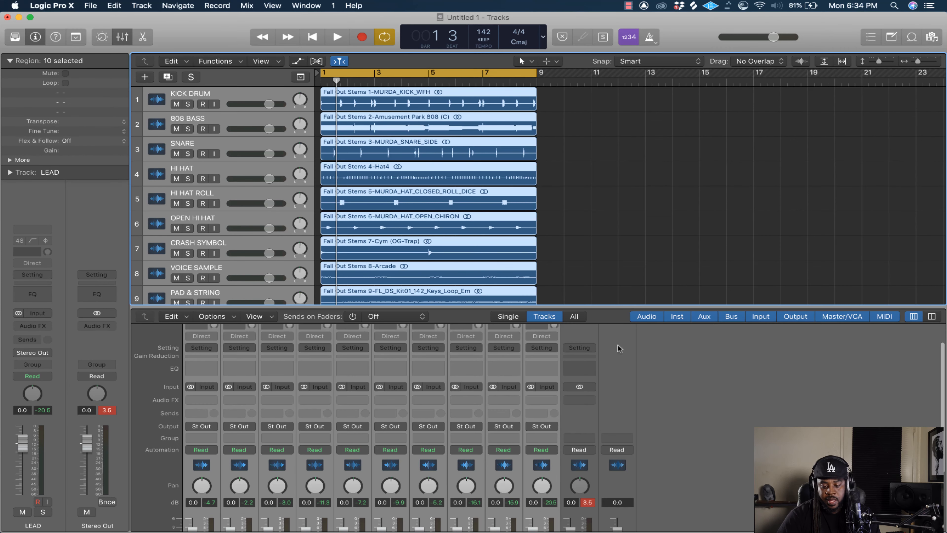
left_click(592, 402)
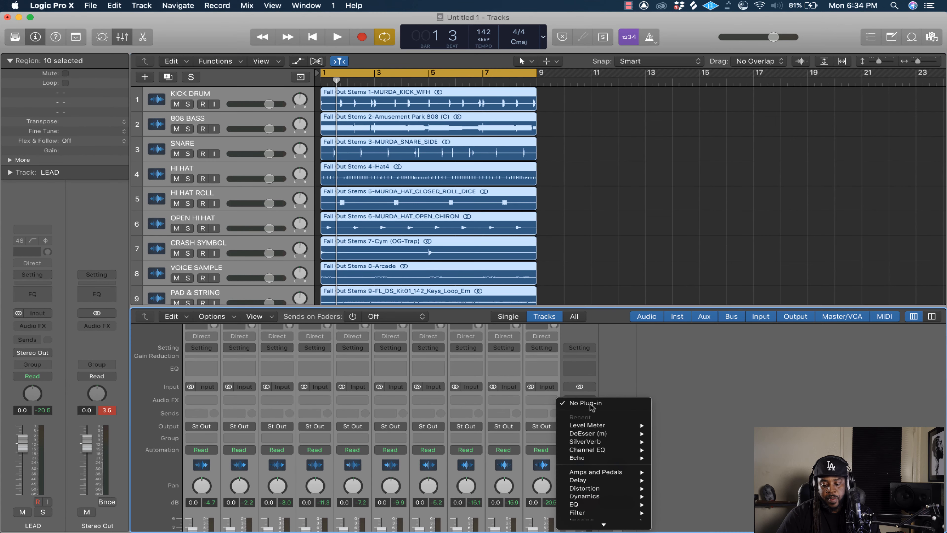
mouse_move(613, 526)
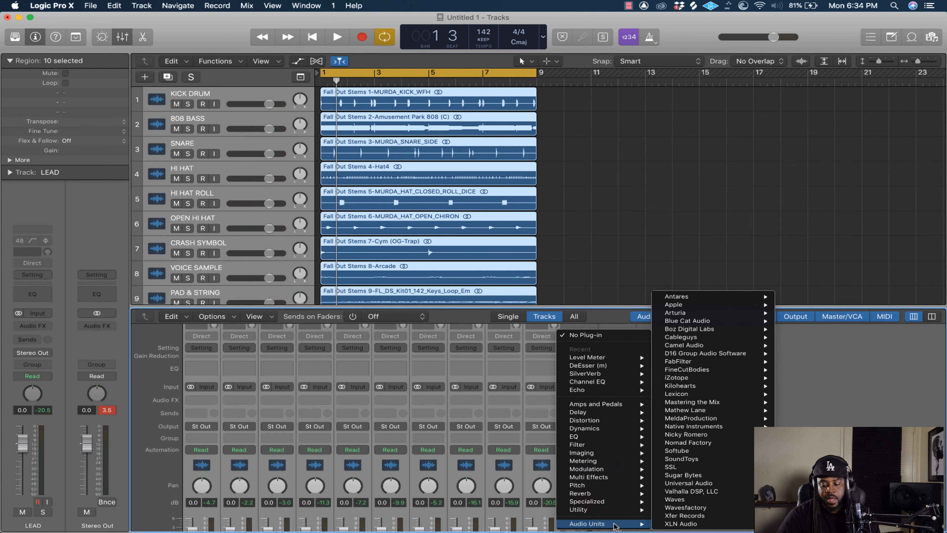
mouse_move(712, 382)
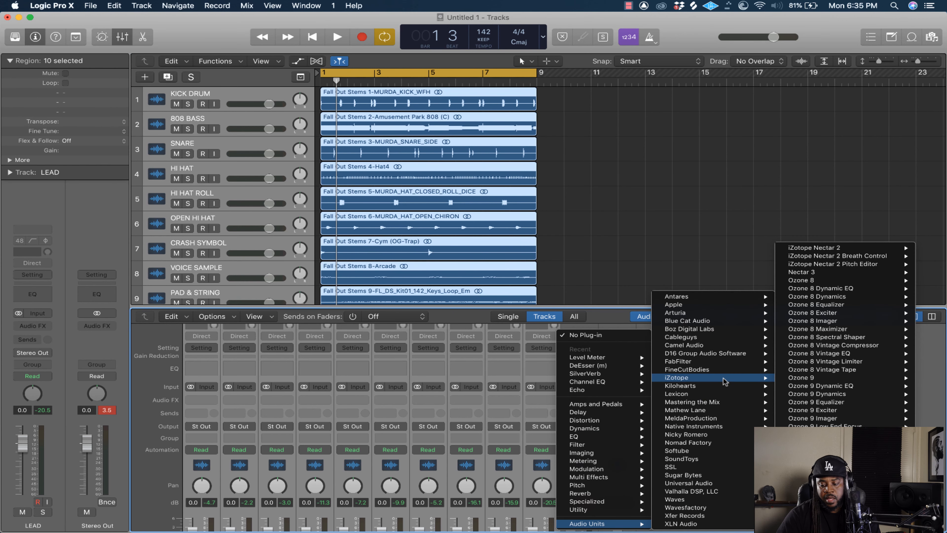
mouse_move(834, 280)
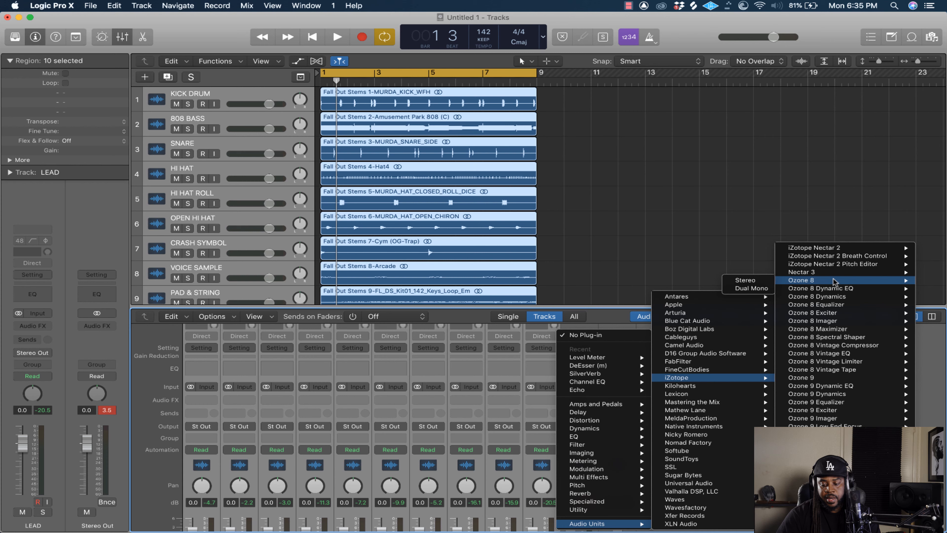
left_click(751, 280)
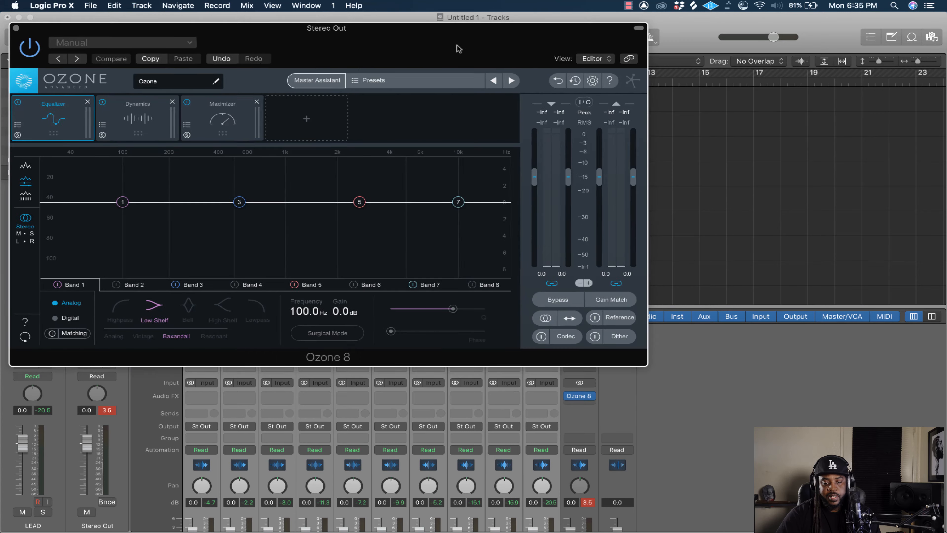
Remove the Equalizer and Dynamics modules from Ozone 8, keeping only the Maximizer.
left_click_drag(461, 37, 599, 113)
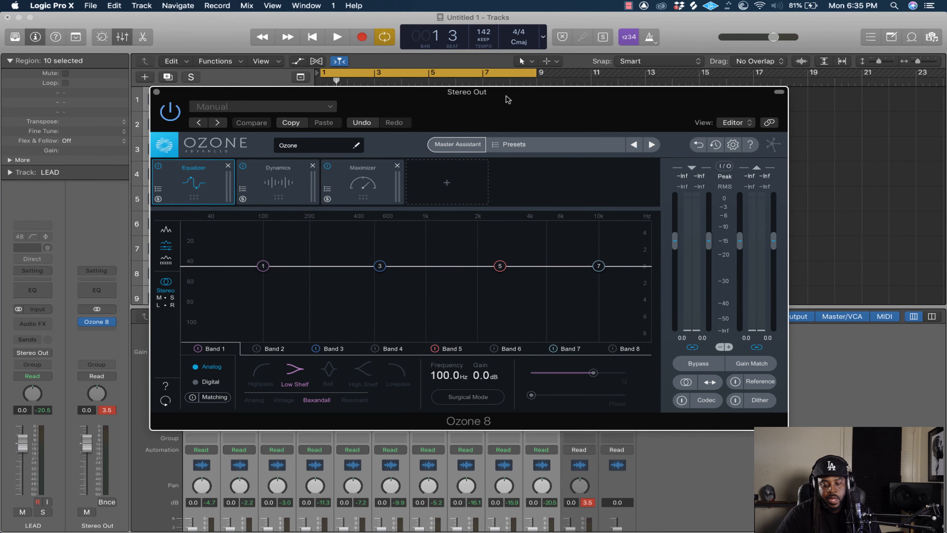
left_click_drag(508, 100, 576, 128)
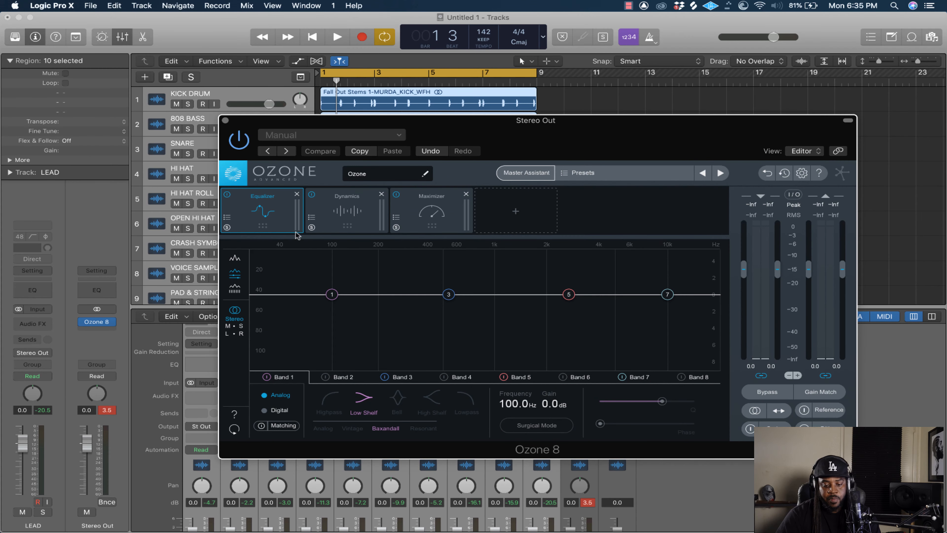
left_click(296, 194)
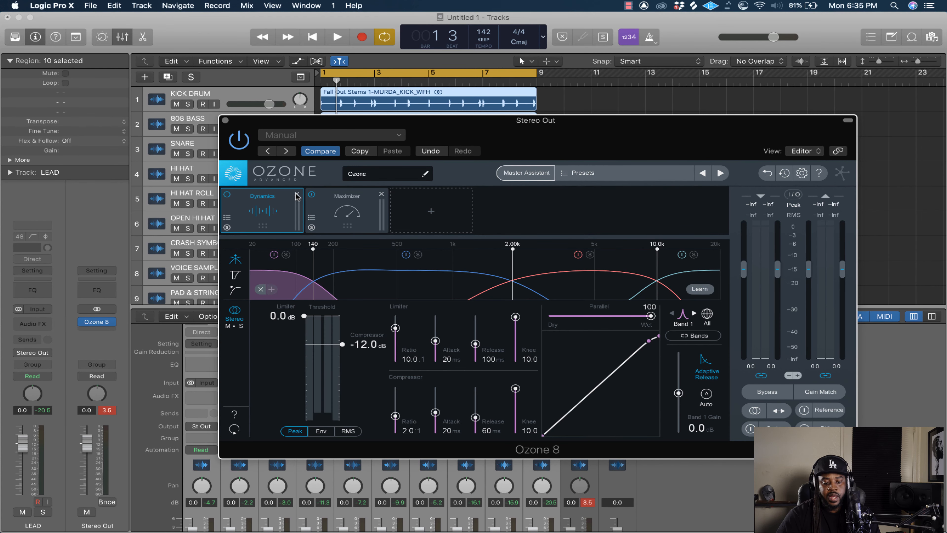
left_click(296, 194)
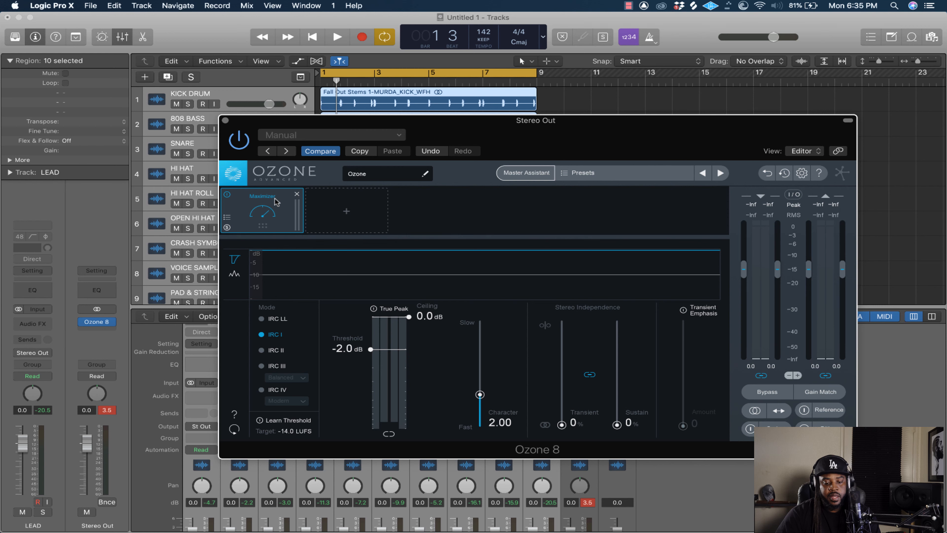
Set the Maximizer's threshold to 0.0 dB and ceiling to -0.1 dB with True Peak enabled, and close the plug-in window.
left_click_drag(371, 350, 386, 300)
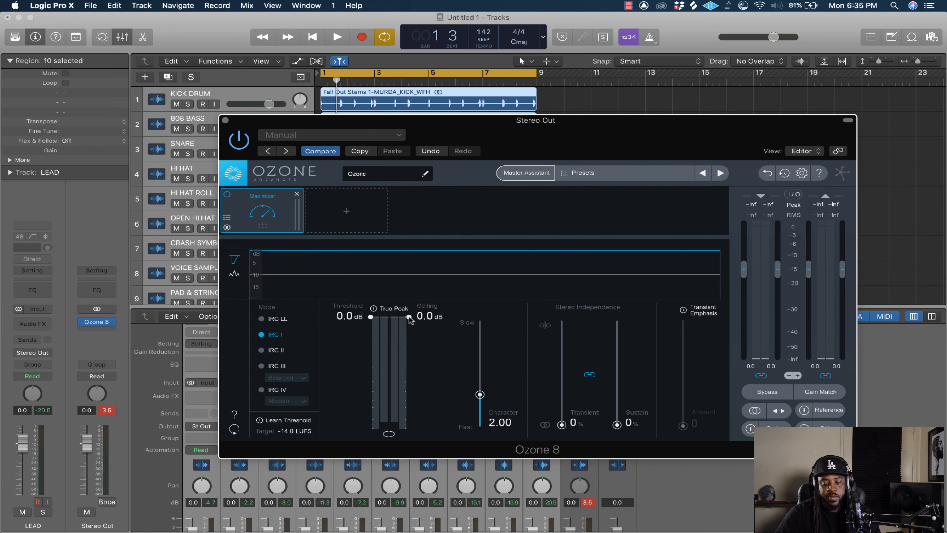
left_click_drag(409, 318, 409, 320)
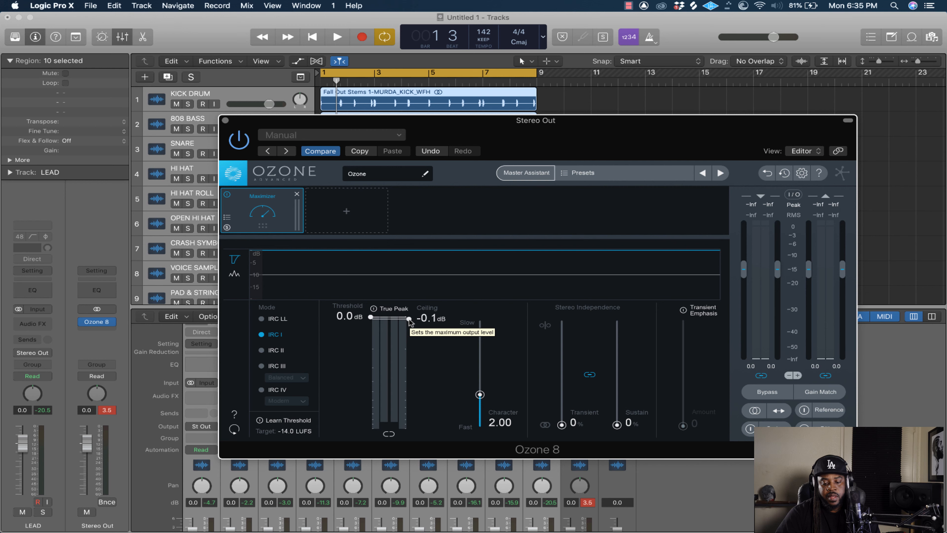
left_click(375, 309)
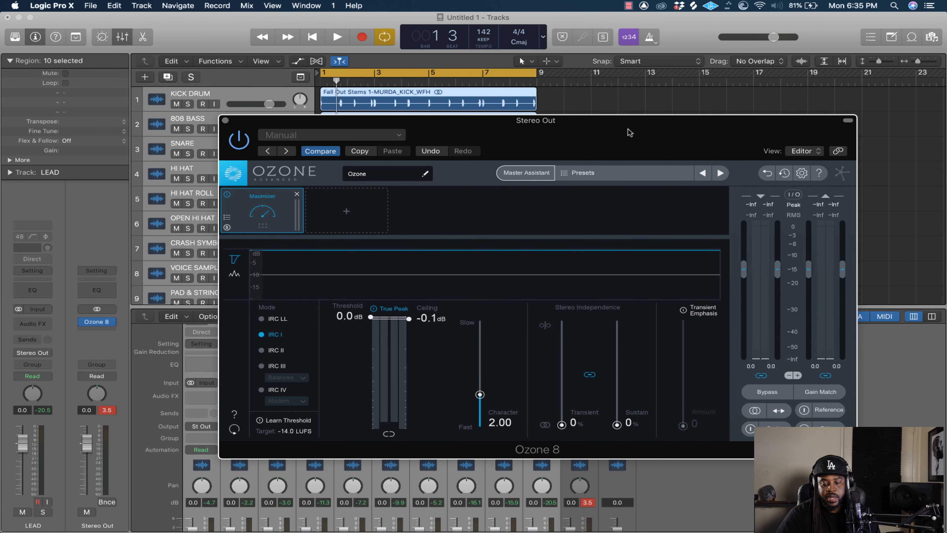
left_click_drag(629, 133, 656, 131)
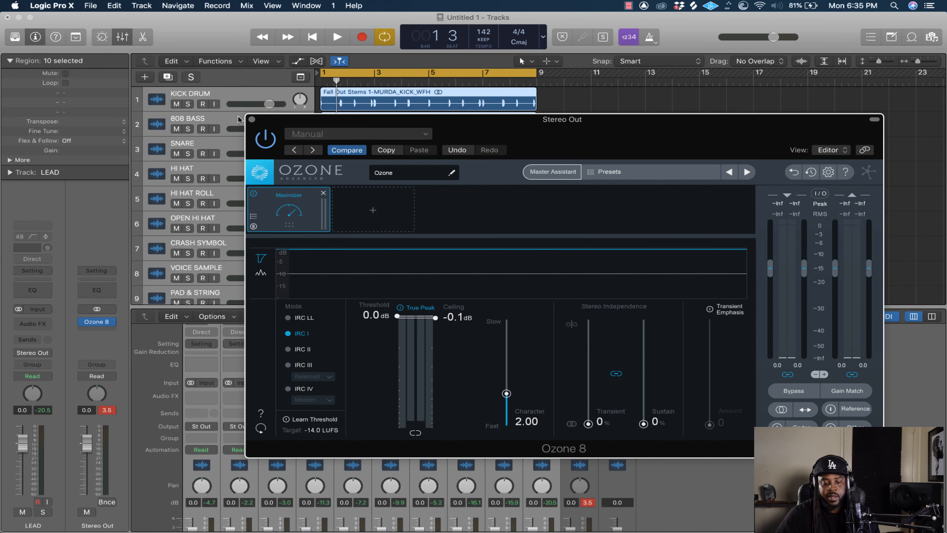
left_click(251, 119)
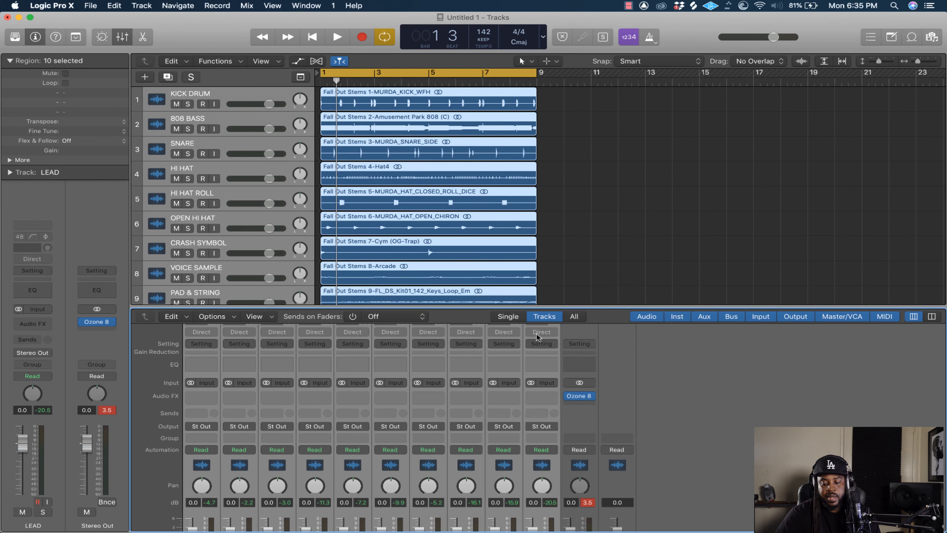
Insert a Level Meter plug-in after Ozone 8 on the Stereo Out channel.
left_click(591, 403)
mouse_move(597, 434)
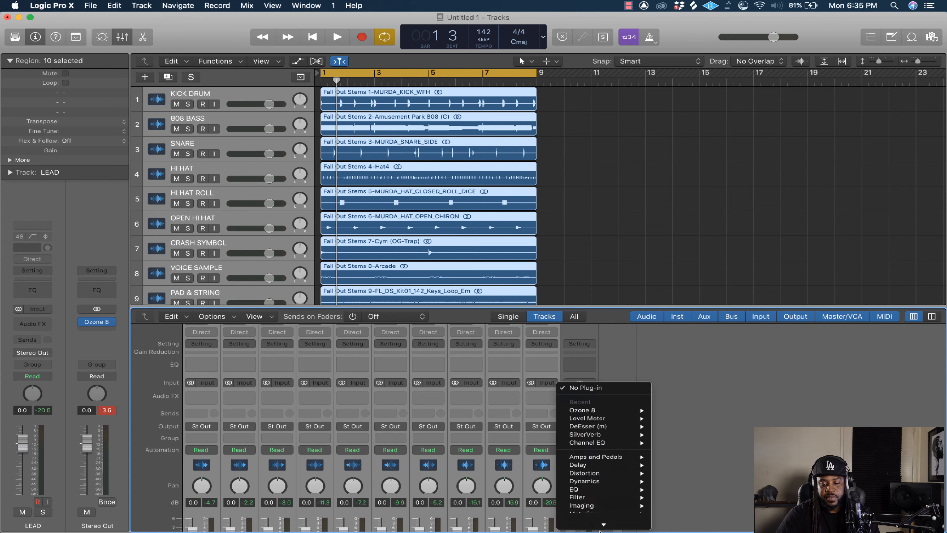
mouse_move(605, 476)
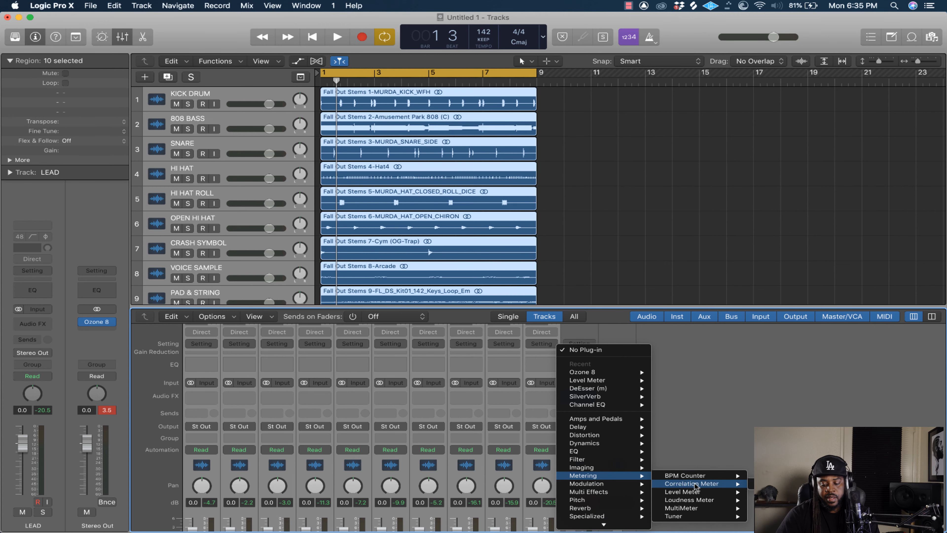
mouse_move(697, 492)
left_click(765, 492)
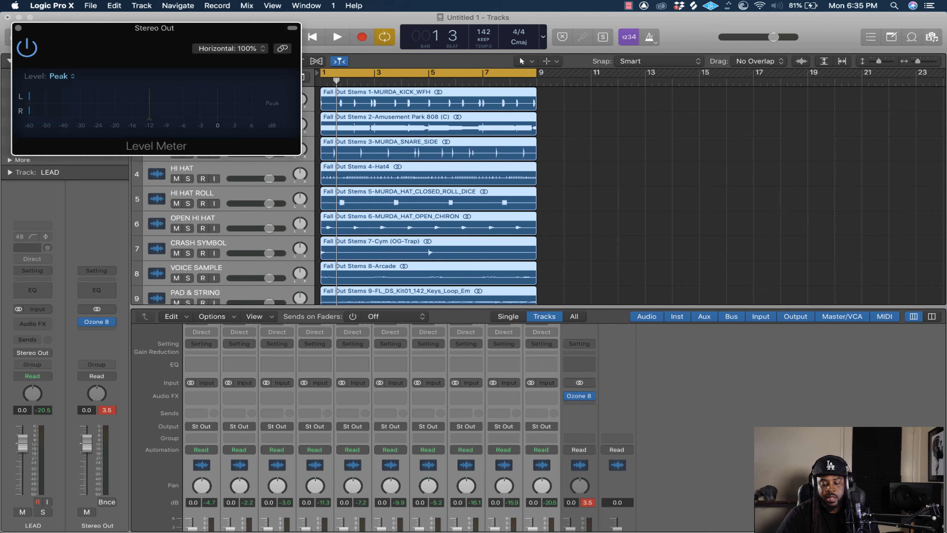
Set the Level Meter to show Peak & RMS and close its window.
left_click_drag(201, 34, 623, 149)
left_click(489, 194)
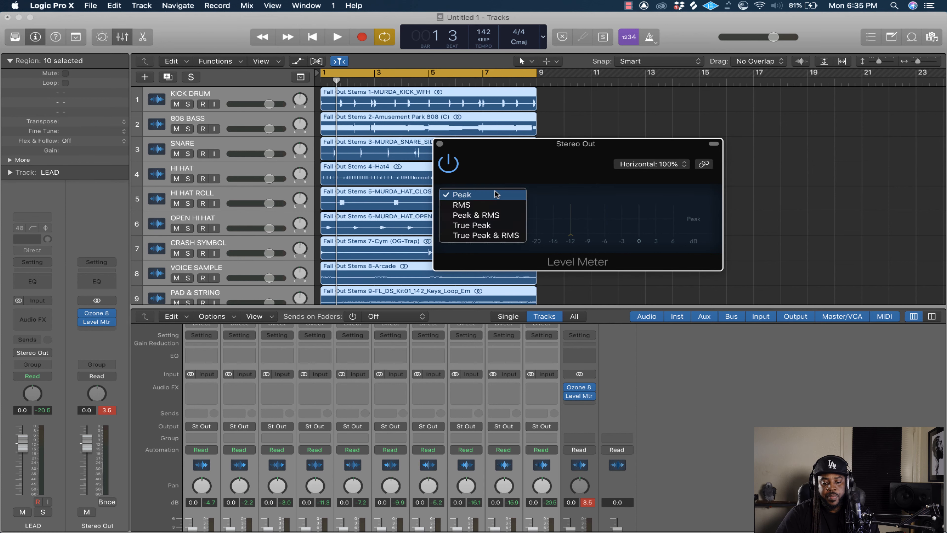
left_click(489, 216)
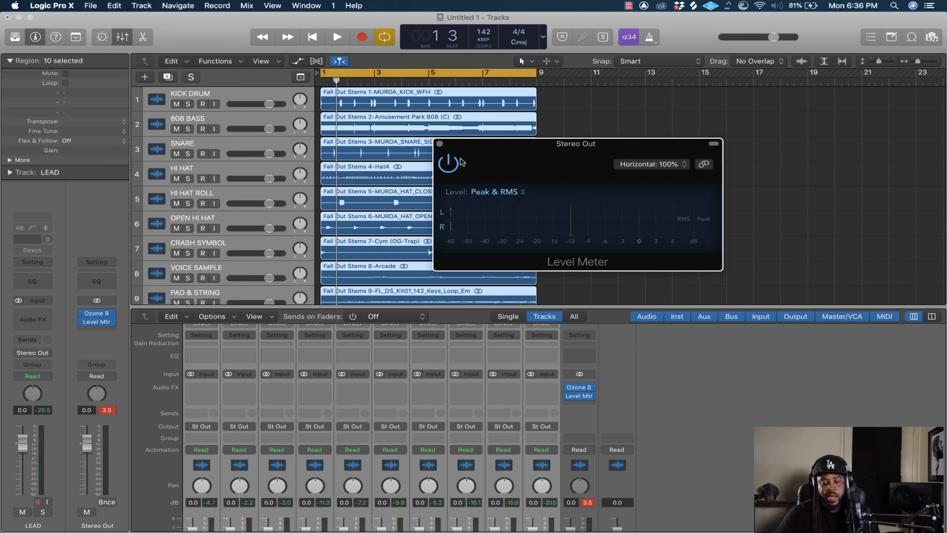
left_click(440, 144)
Mute every track in the mixer except KICK DRUM.
mouse_move(585, 388)
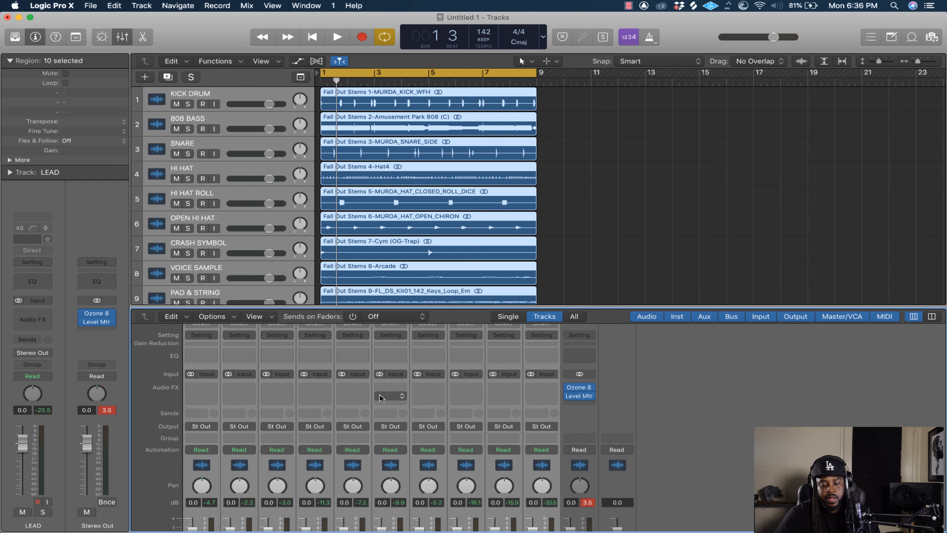
scroll(389, 423, "down", 3)
scroll(389, 423, "down", 2)
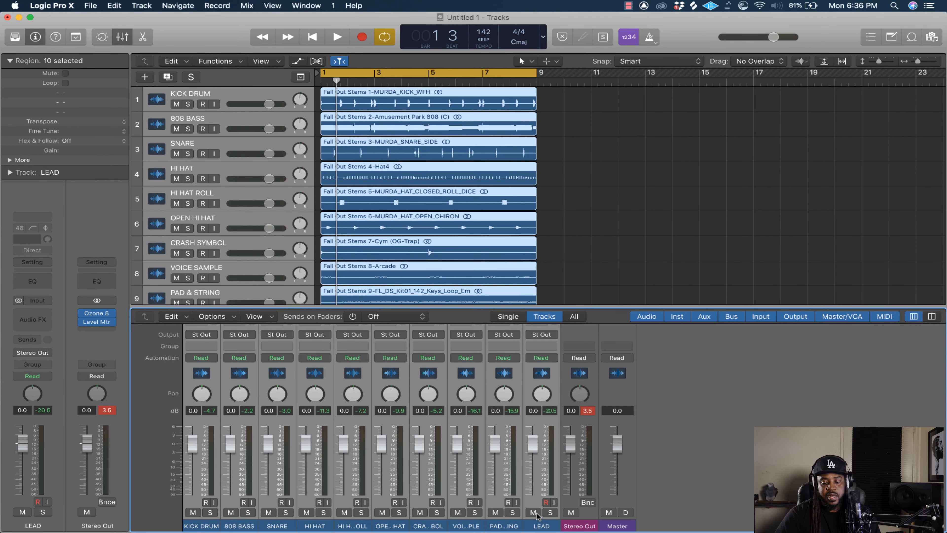
left_click(534, 513, "alt")
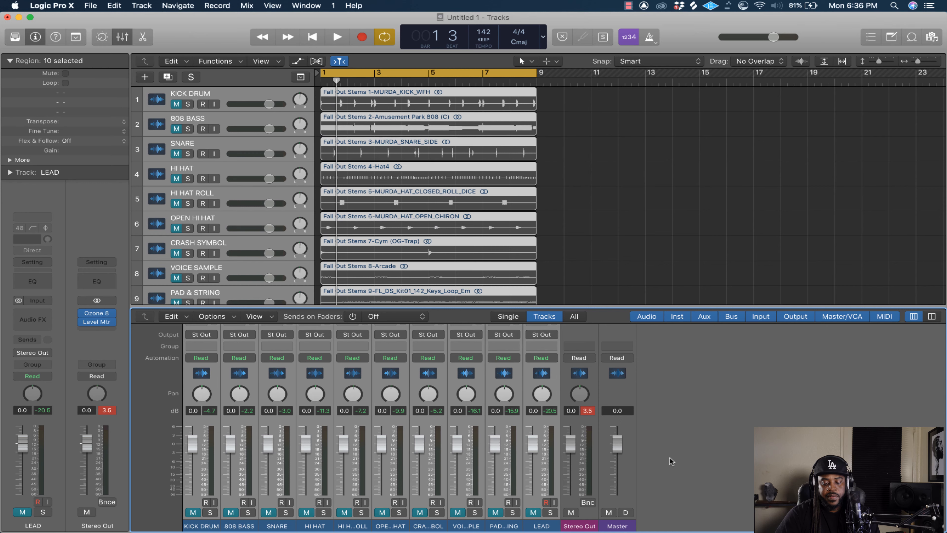
left_click(215, 423)
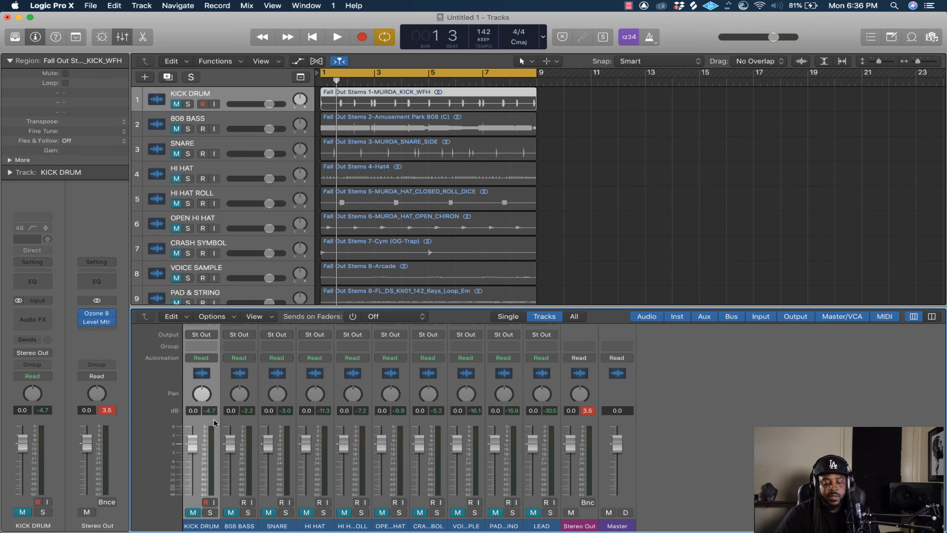
left_click(193, 512)
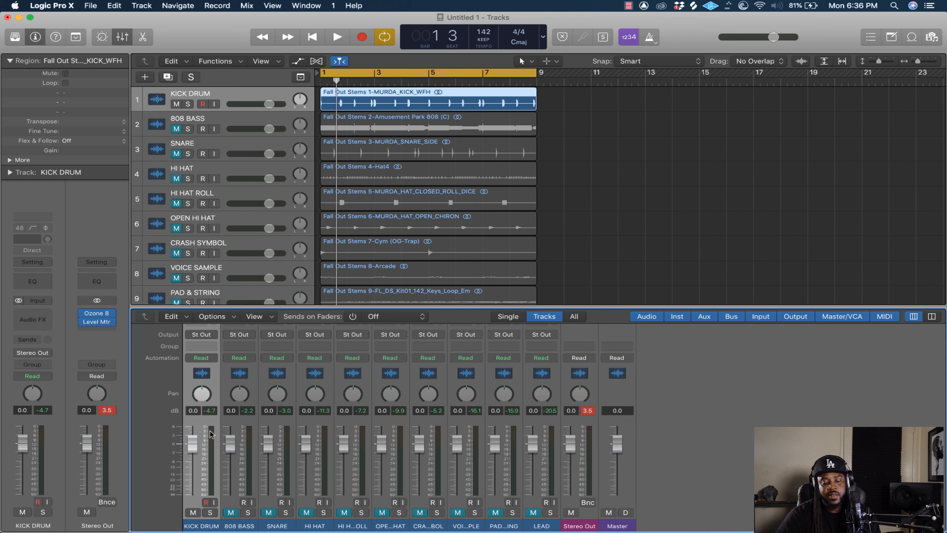
Clear the mixer's peak levels and play the kick drum alone to check its level, stopping playback when done.
left_click(107, 410)
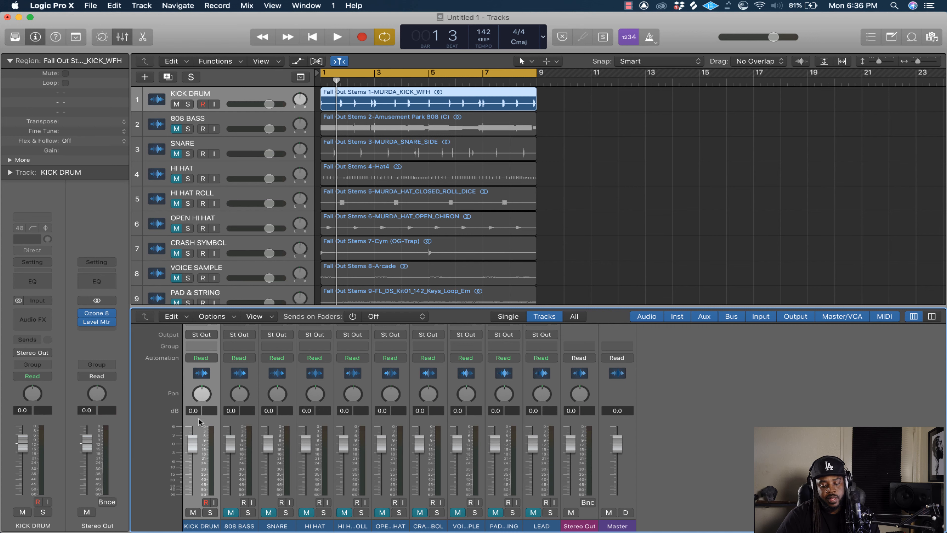
key("space")
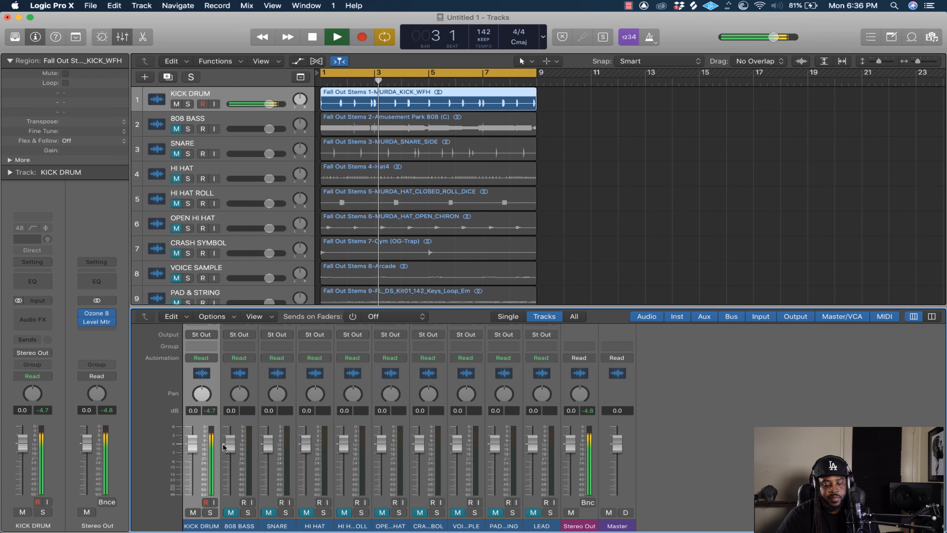
scroll(223, 447, "up", 5)
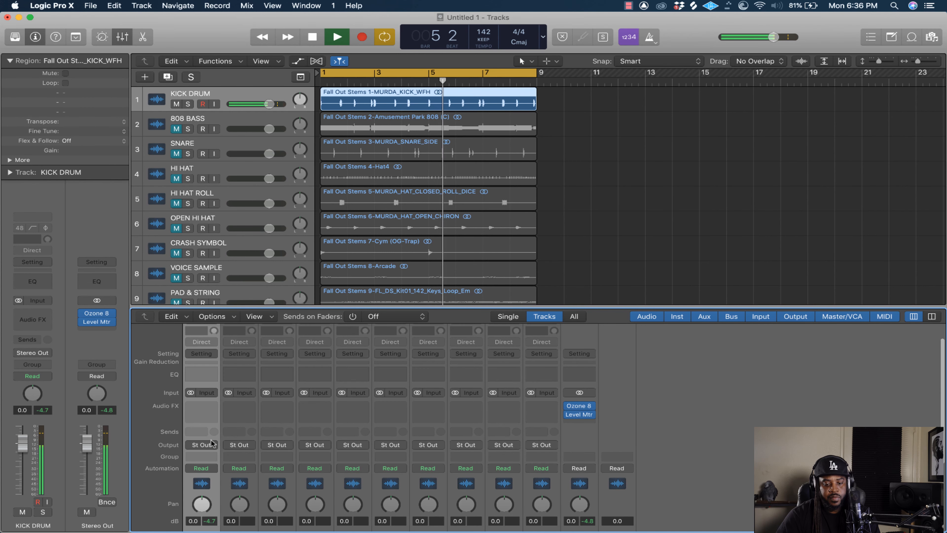
key("space")
Switch the input format of the KICK DRUM, 808 BASS, SNARE and HI HAT channels from stereo to mono.
scroll(211, 443, "down", 3)
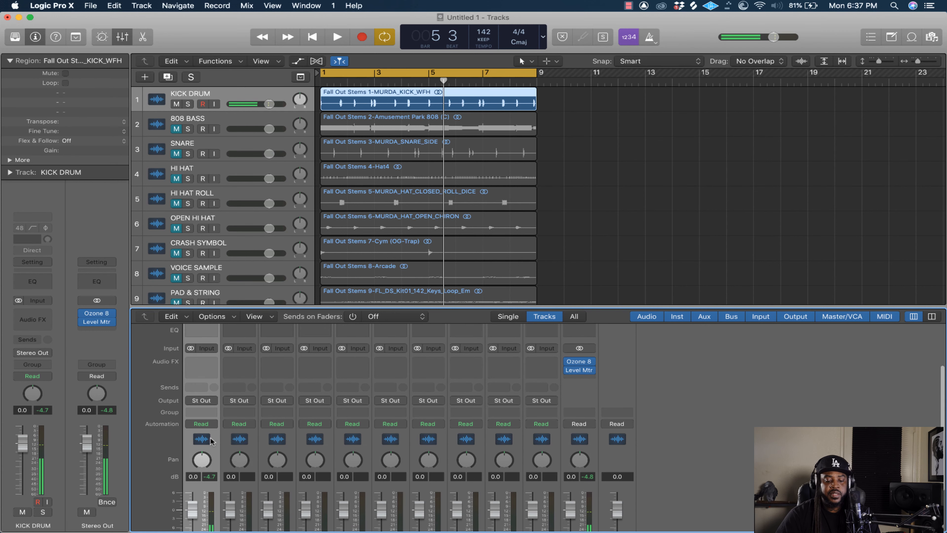
scroll(211, 441, "down", 1)
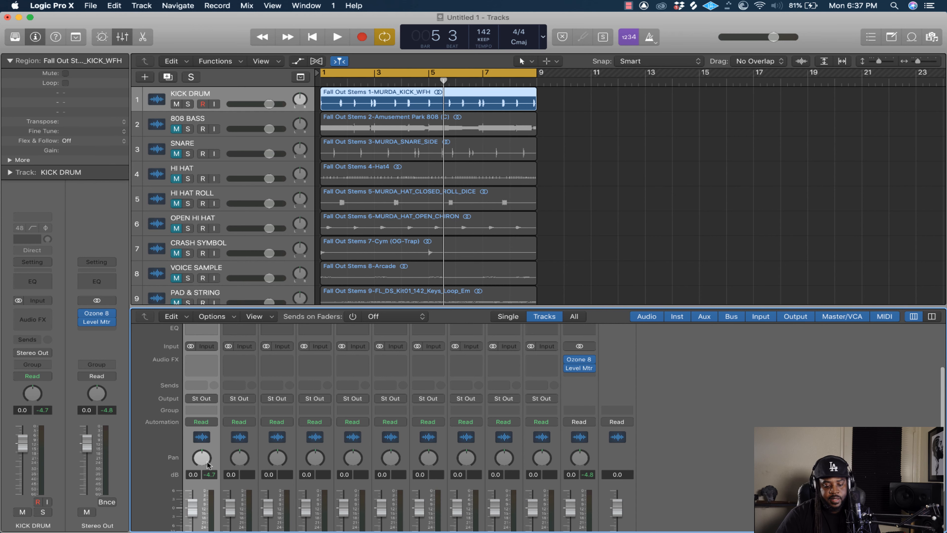
scroll(209, 463, "up", 3)
scroll(208, 465, "up", 2)
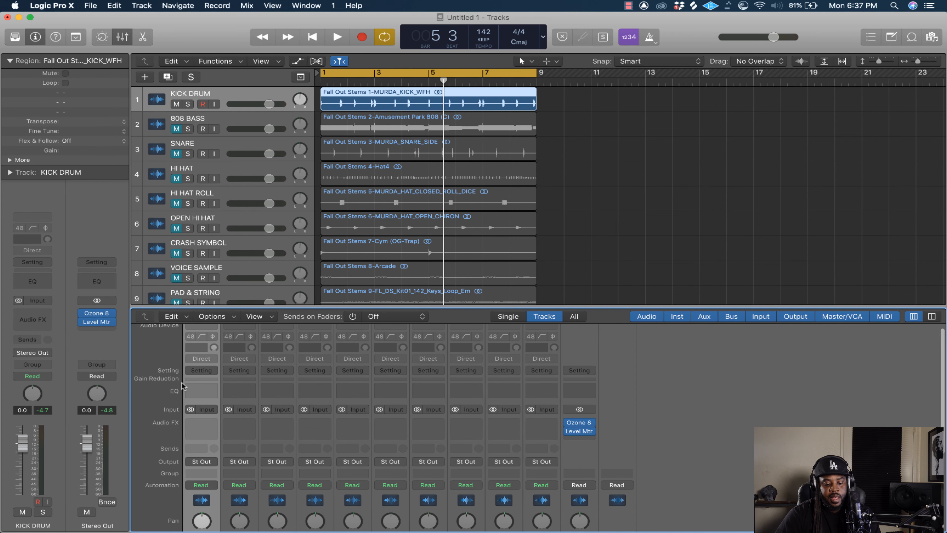
left_click(191, 410)
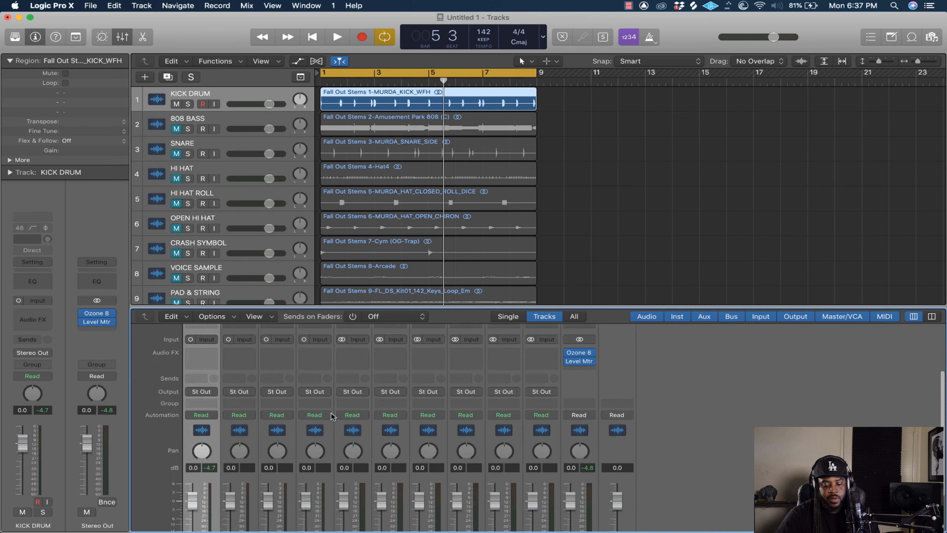
scroll(331, 412, "down", 4)
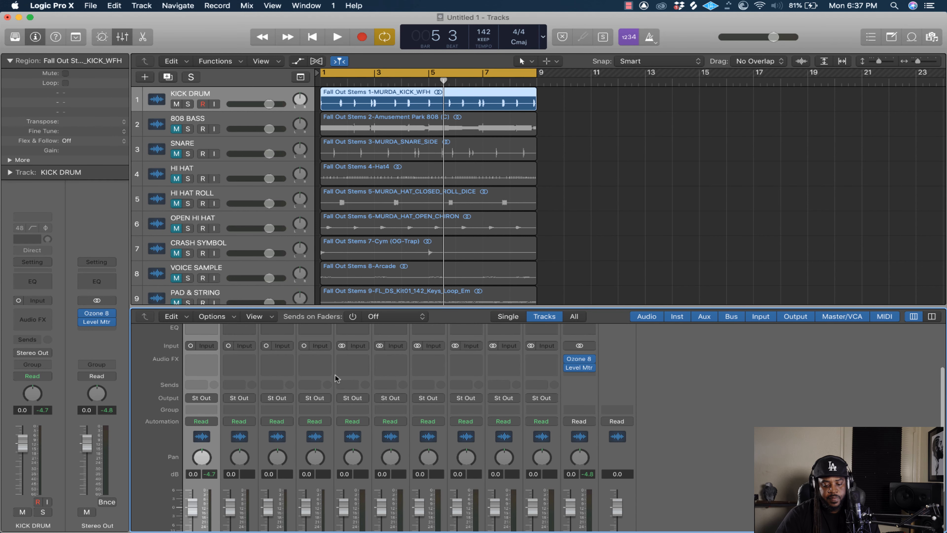
Switch the input format of the HI HAT ROLL and OPEN HI HAT channels from stereo to mono.
left_click(342, 345)
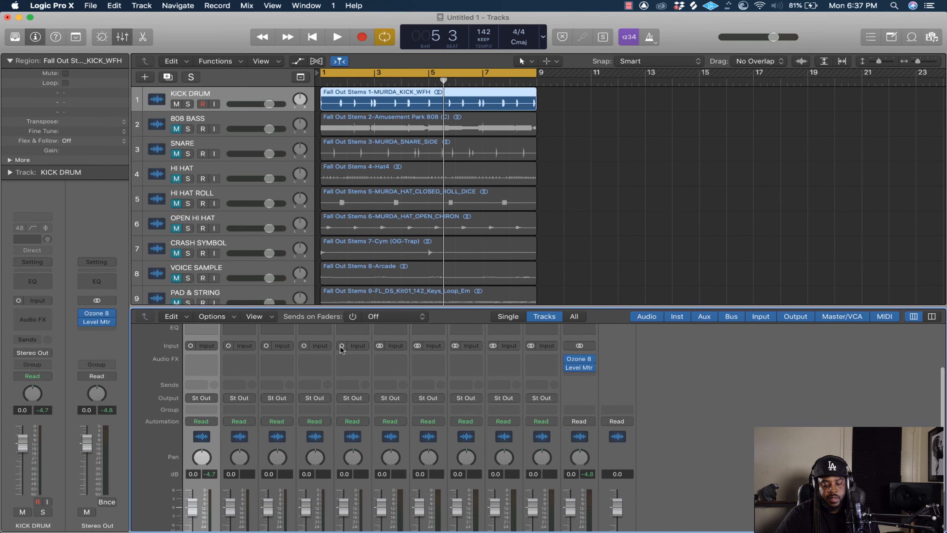
left_click(378, 346)
scroll(378, 362, "down", 4)
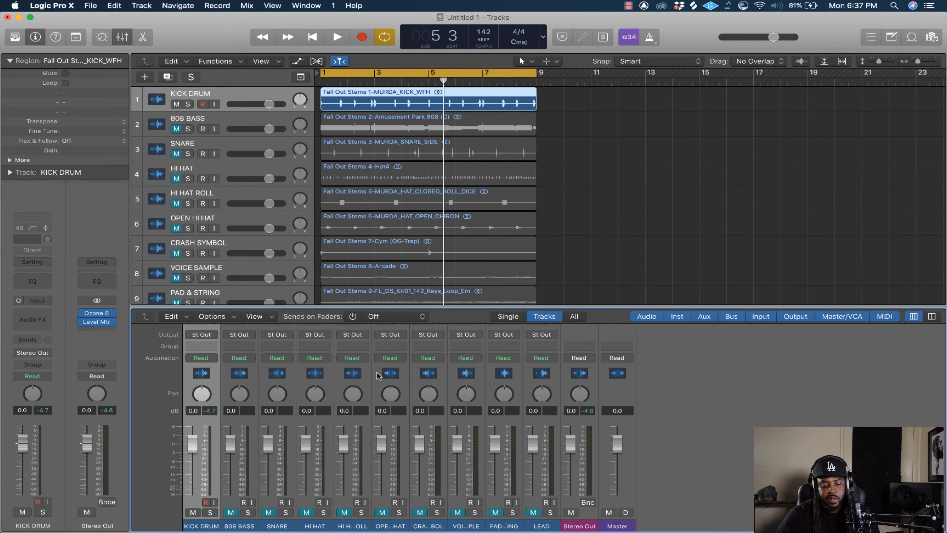
scroll(249, 418, "up", 6)
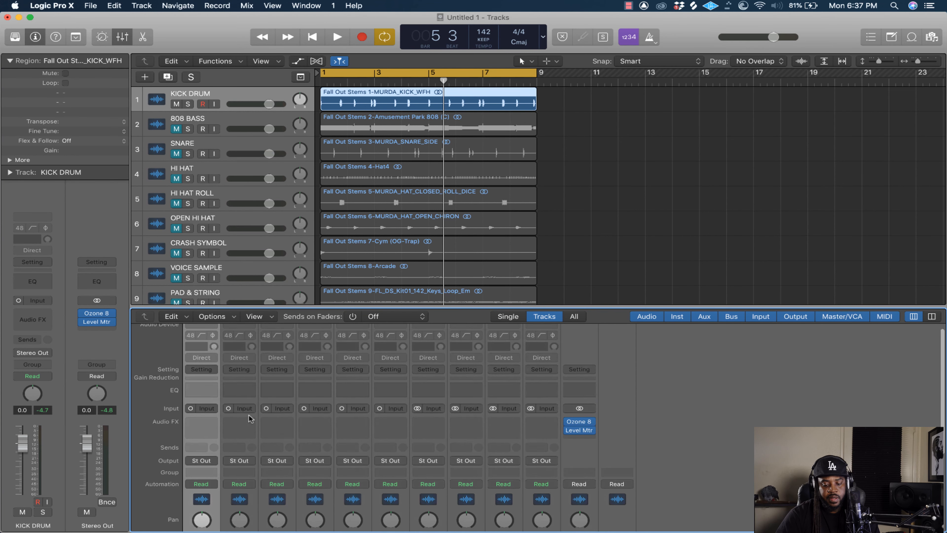
scroll(209, 429, "down", 6)
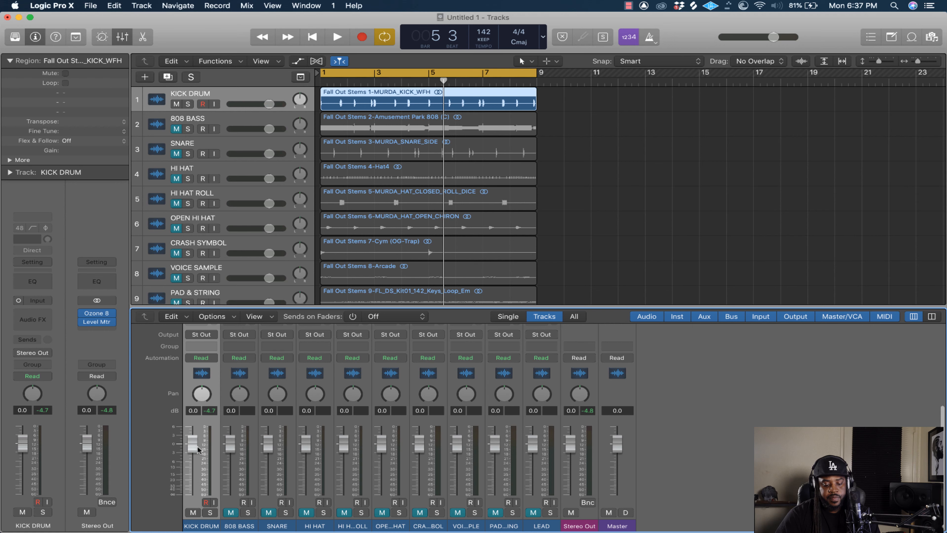
Lower the kick drum region's gain to -3.2 dB, playing the track between adjustments to check its level.
left_click(405, 96)
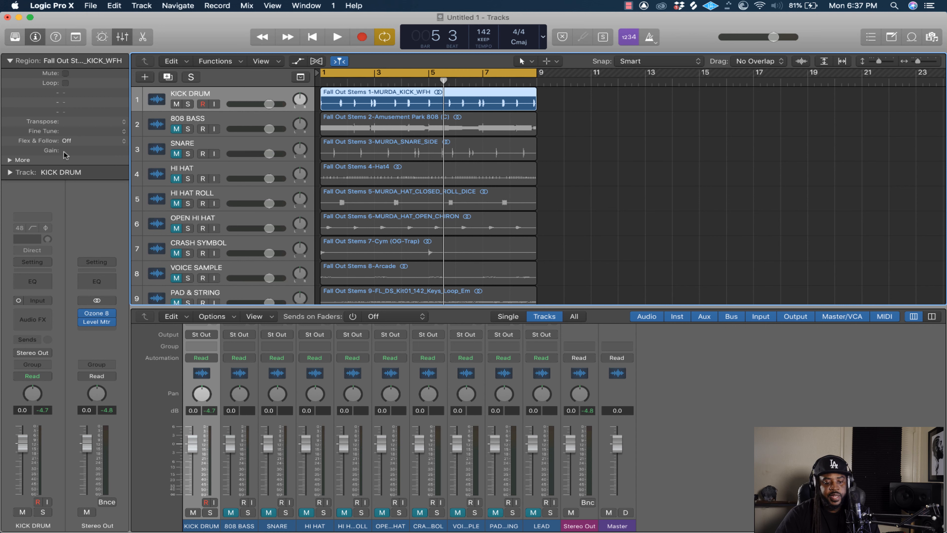
left_click(9, 61)
left_click(10, 61)
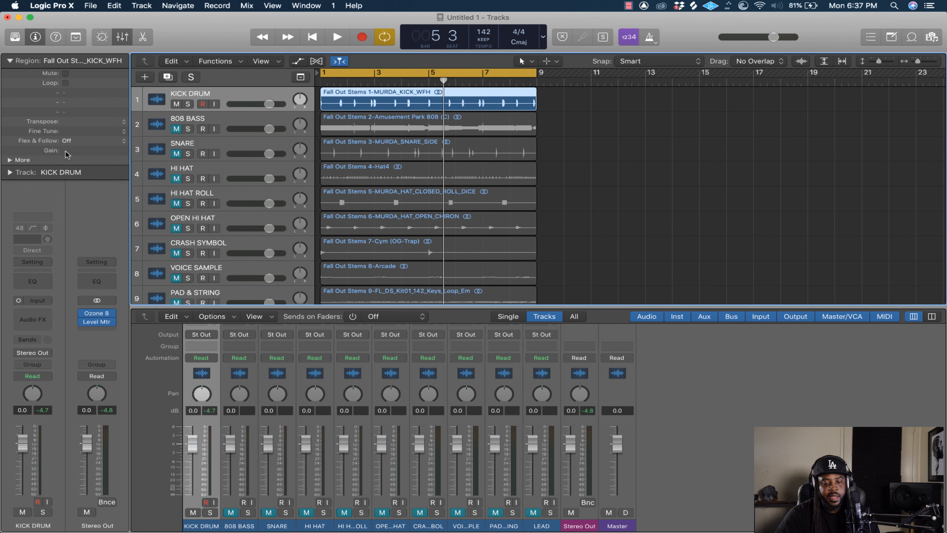
left_click_drag(65, 168, 64, 193)
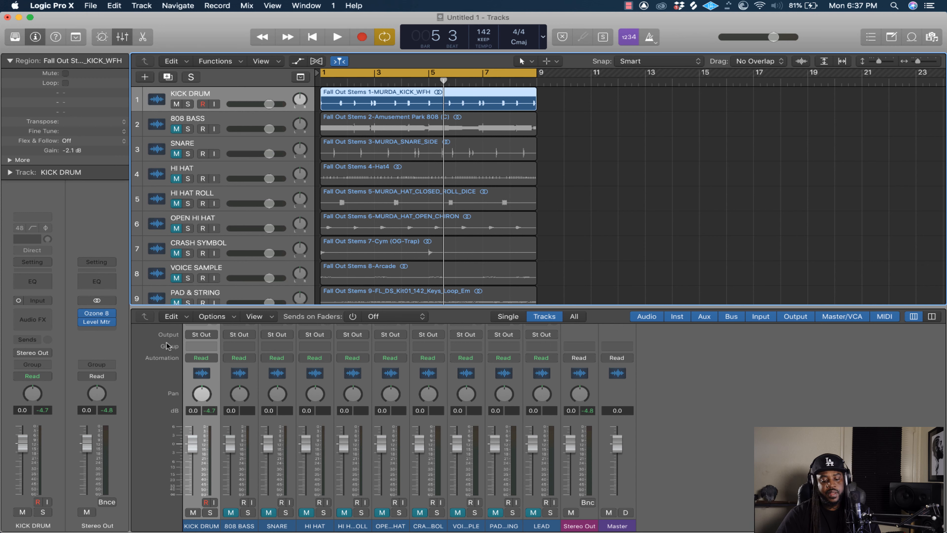
key("space")
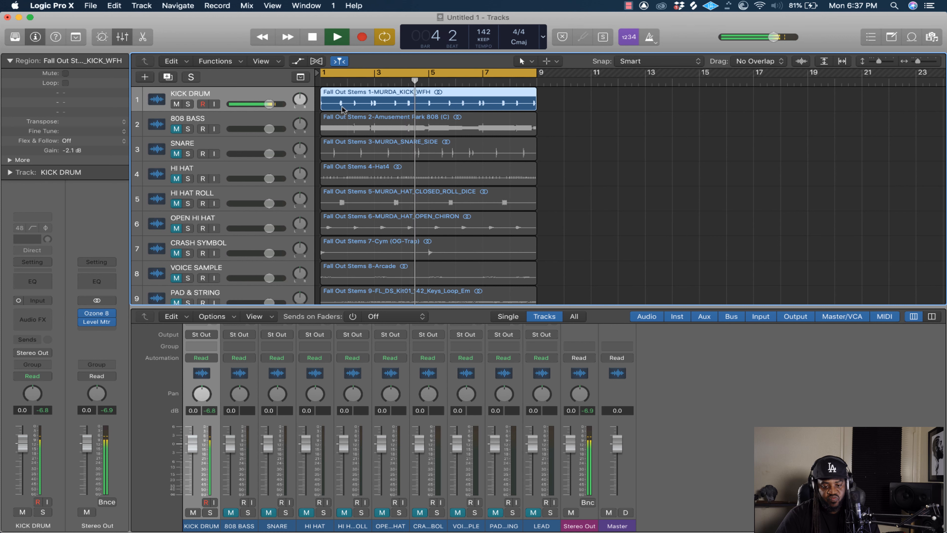
key("space")
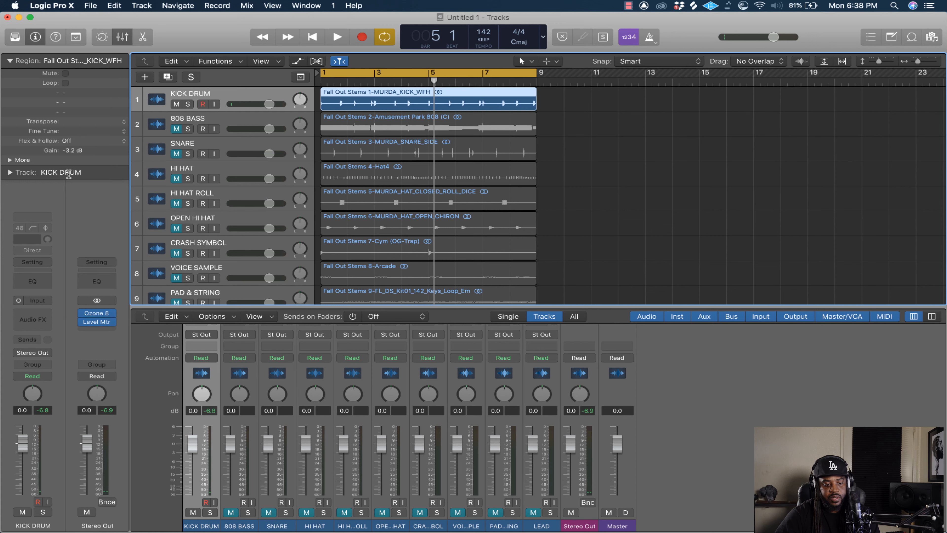
key("space")
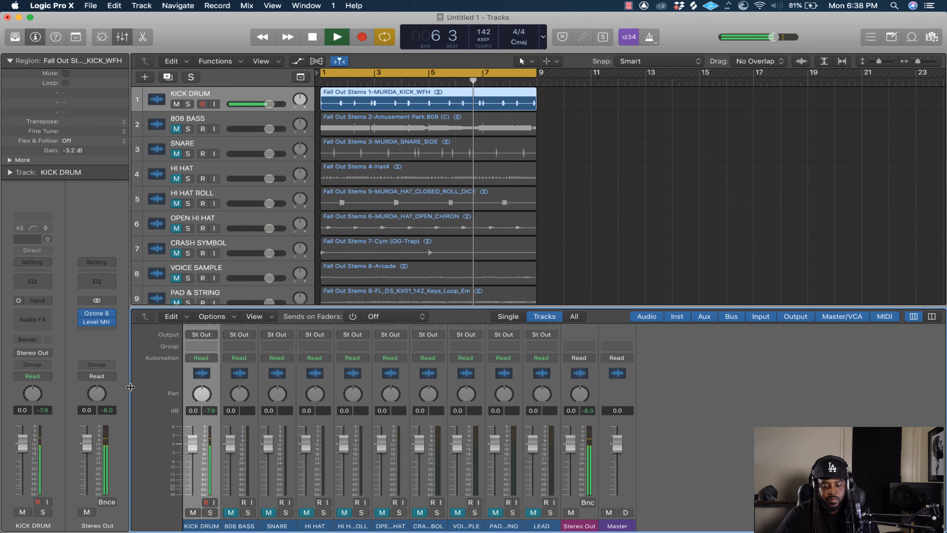
key("space")
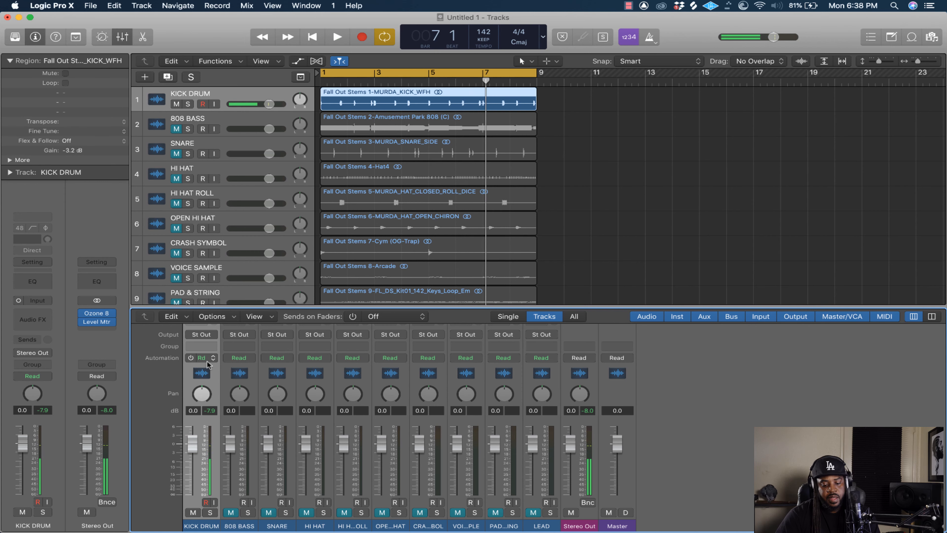
Add a Channel EQ to the KICK DRUM channel with the low cut enabled at 24 Hz, audition it and close its window.
scroll(208, 364, "up", 5)
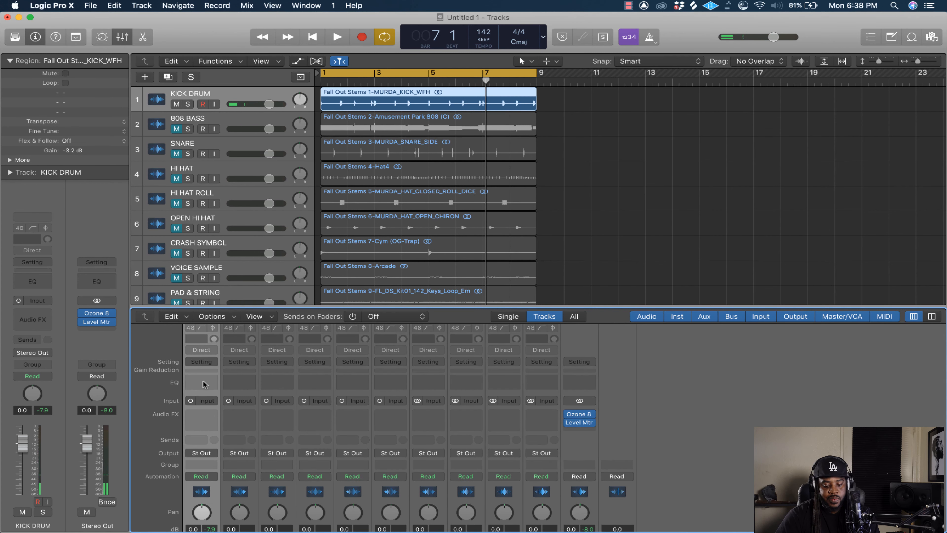
left_click(203, 384)
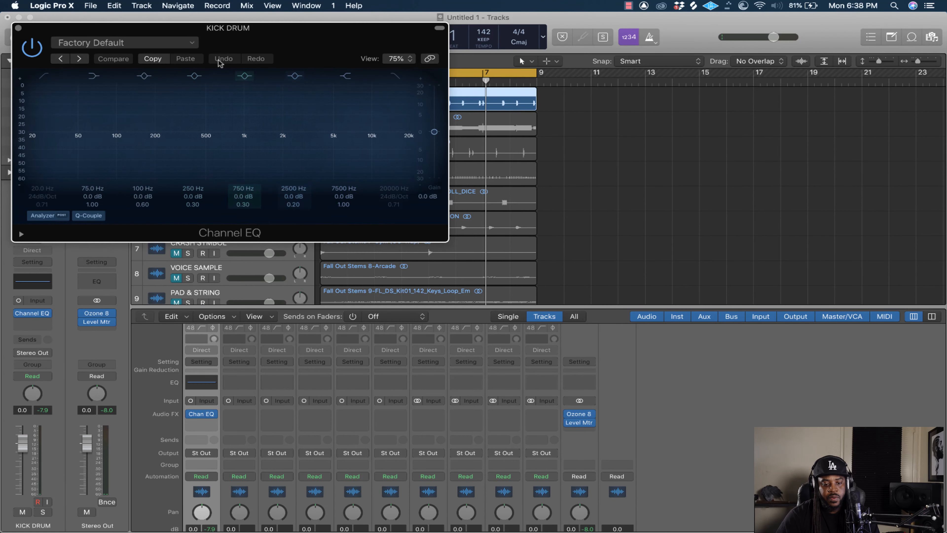
left_click_drag(311, 28, 580, 100)
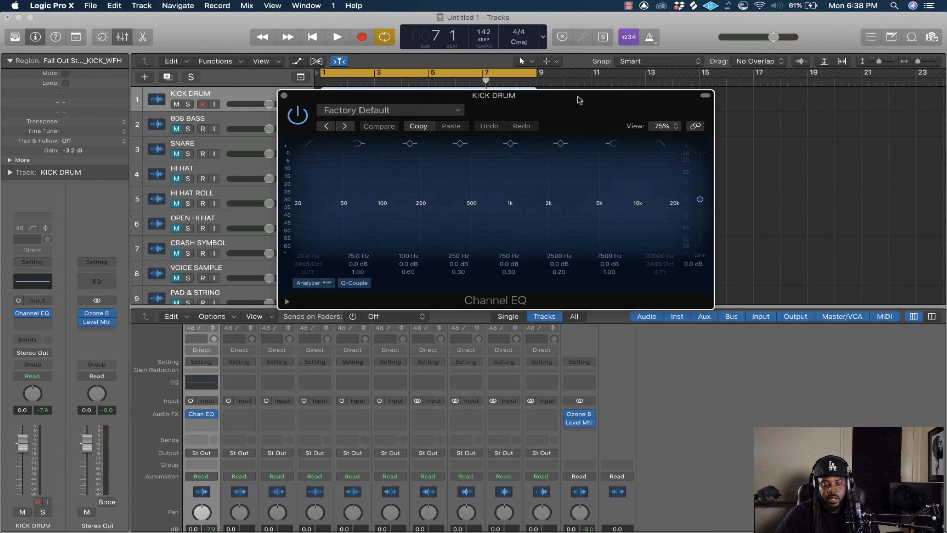
left_click(309, 144)
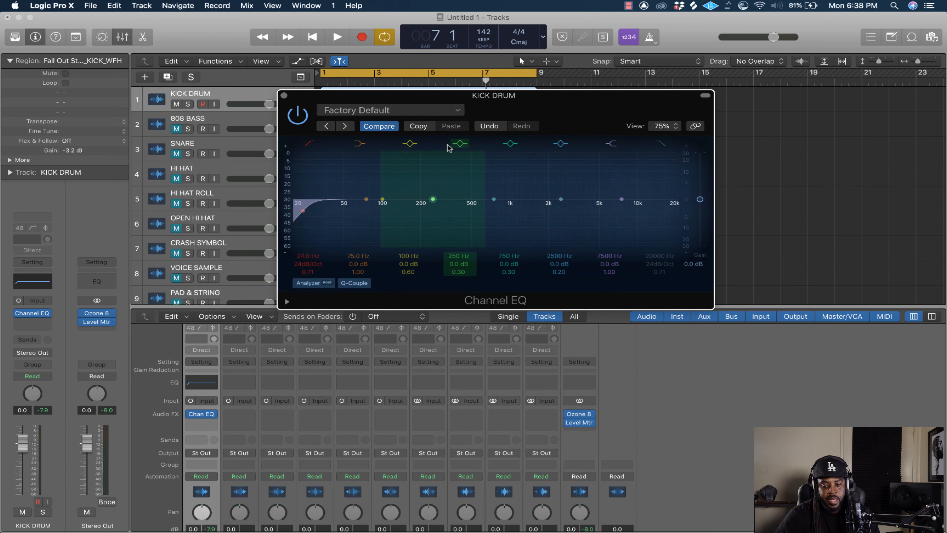
key("space")
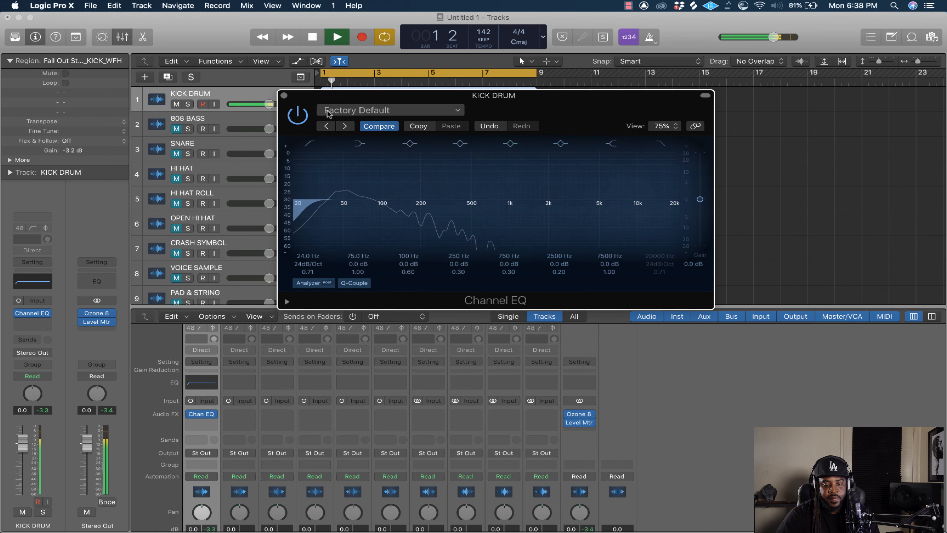
key("space")
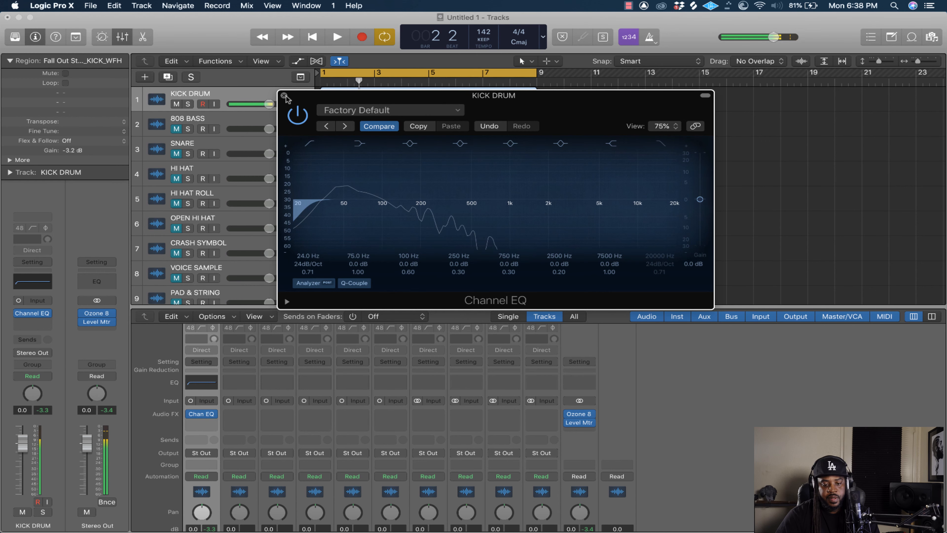
left_click(284, 96)
Insert the mono Boz Digital Labs Little Clipper after the Channel EQ on KICK DRUM and move its window over the arrangement.
left_click(214, 424)
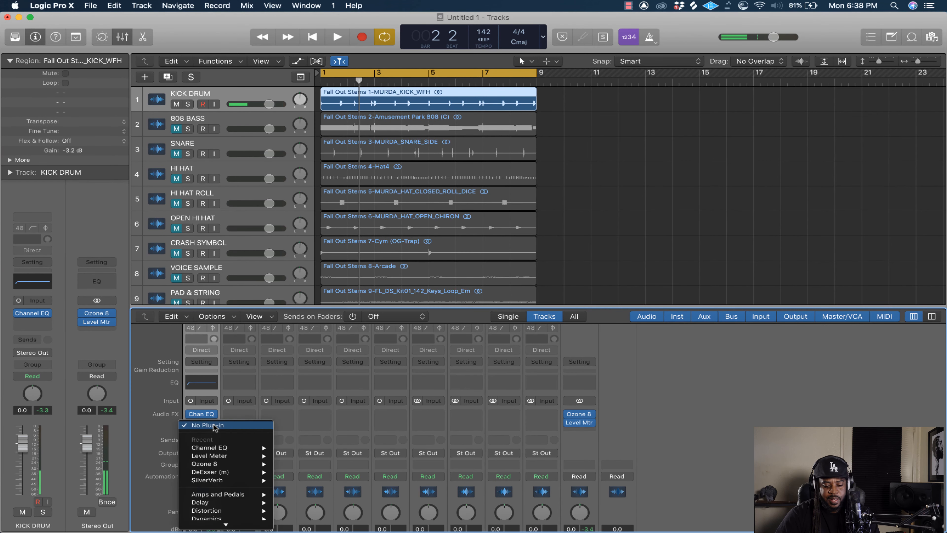
mouse_move(221, 524)
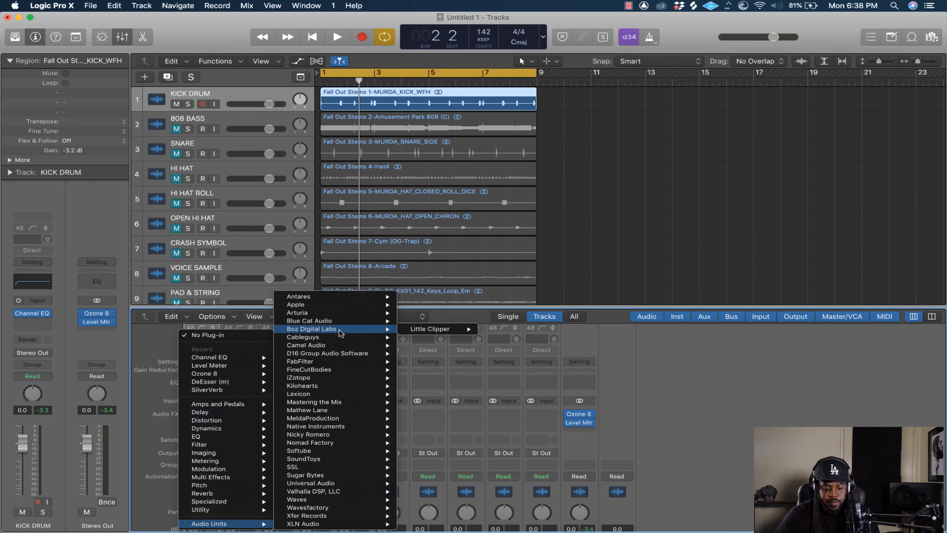
mouse_move(342, 333)
mouse_move(449, 328)
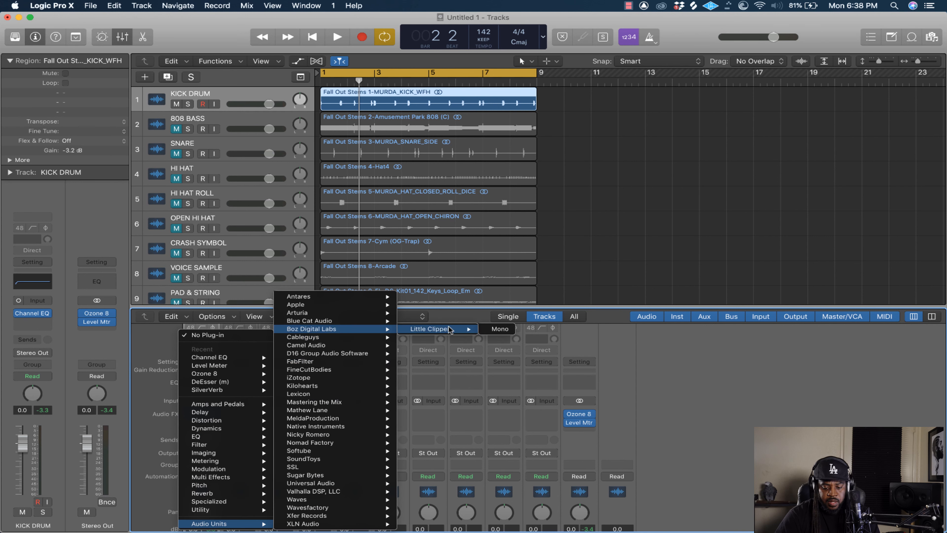
left_click(499, 329)
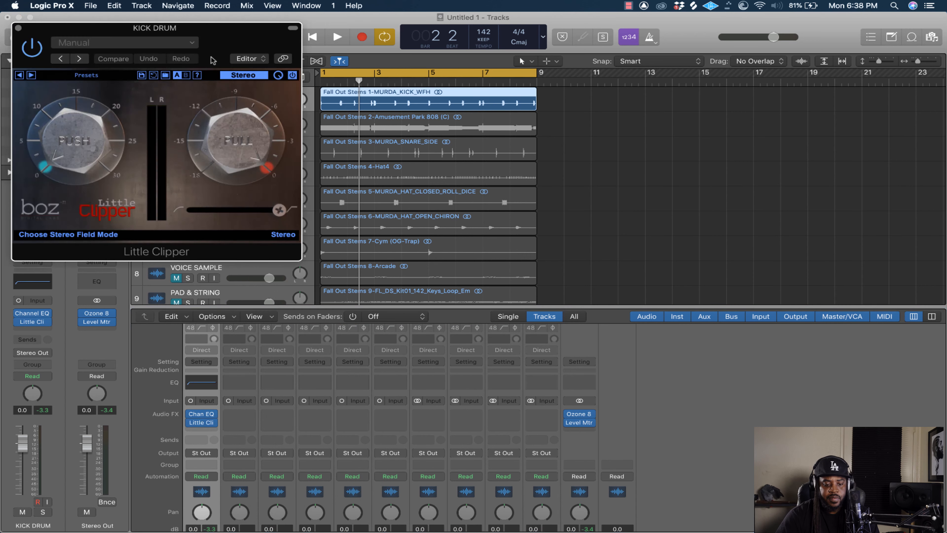
left_click_drag(206, 29, 478, 101)
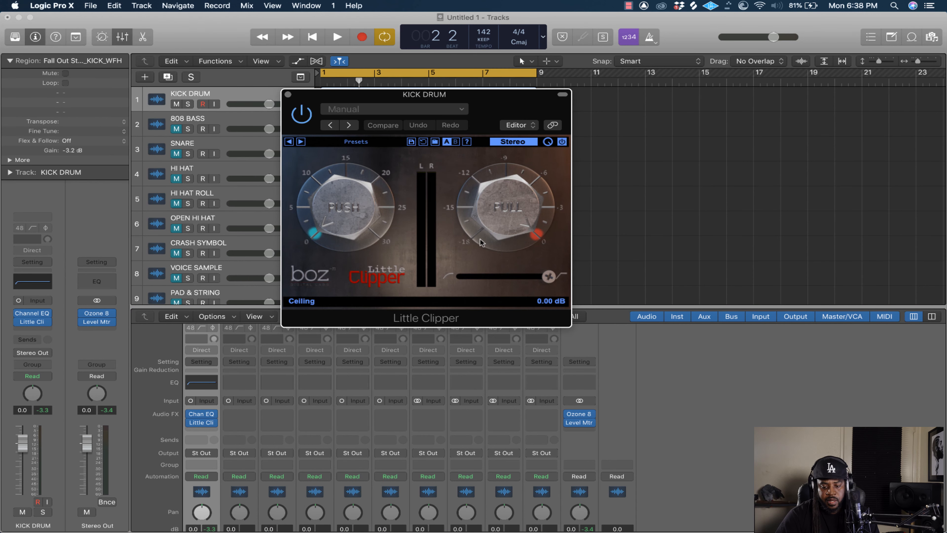
During kick playback, set Little Clipper's ceiling to about -7.69 dB and input gain to about 3.72 dB, stop playback and close the plug-in.
key("space")
left_click_drag(494, 194, 493, 262)
left_click_drag(338, 216, 334, 188)
scroll(351, 318, "down", 5)
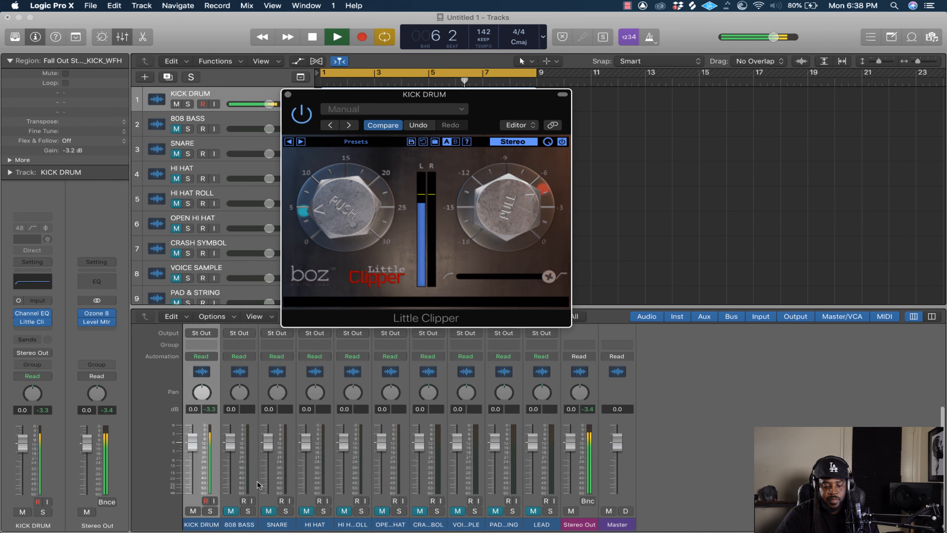
mouse_move(508, 209)
left_click_drag(500, 207, 497, 246)
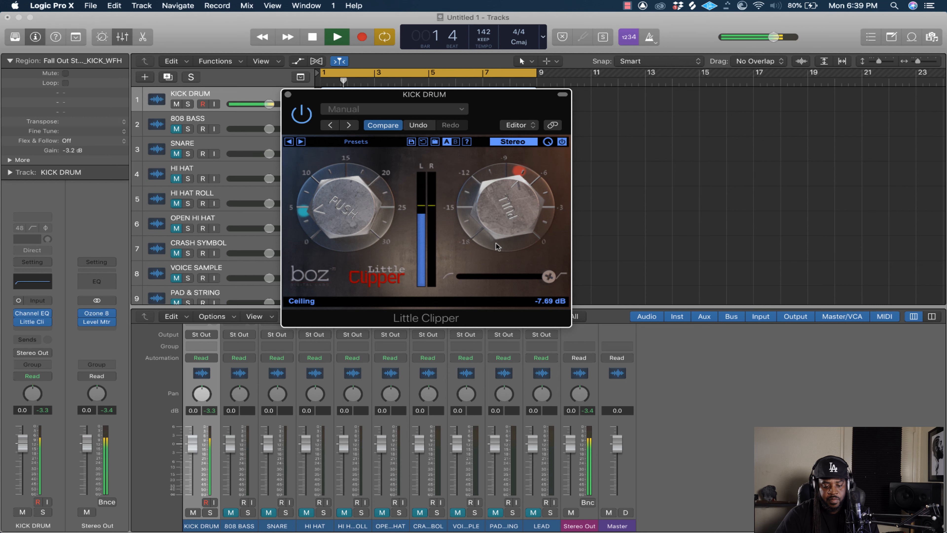
left_click_drag(341, 214, 341, 217)
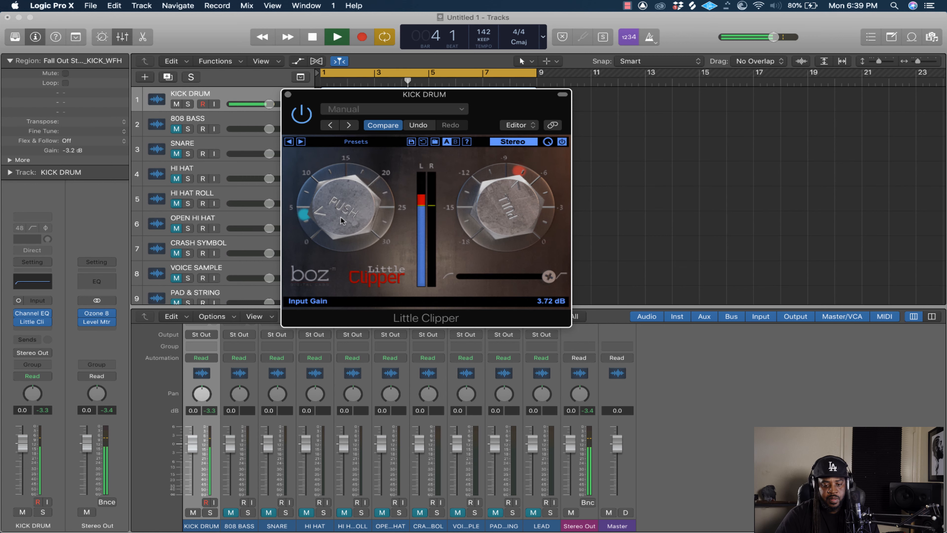
key("space")
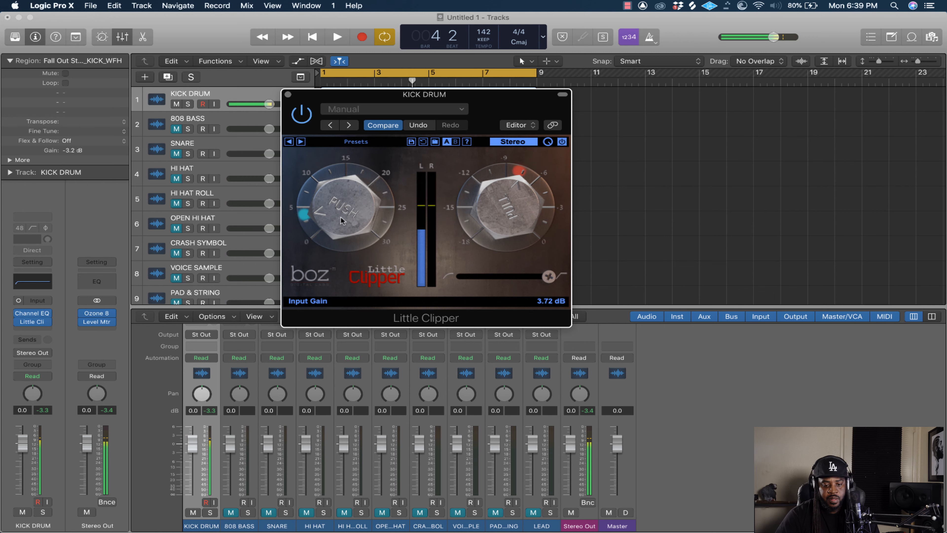
left_click(288, 94)
Remove Little Clipper from the KICK DRUM channel's audio effects.
scroll(217, 414, "up", 5)
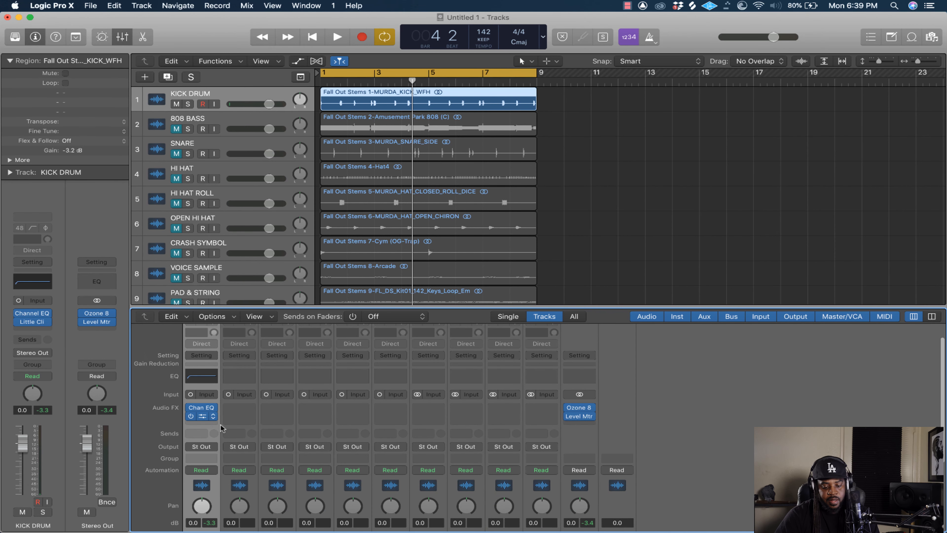
left_click(213, 417)
left_click(398, 251)
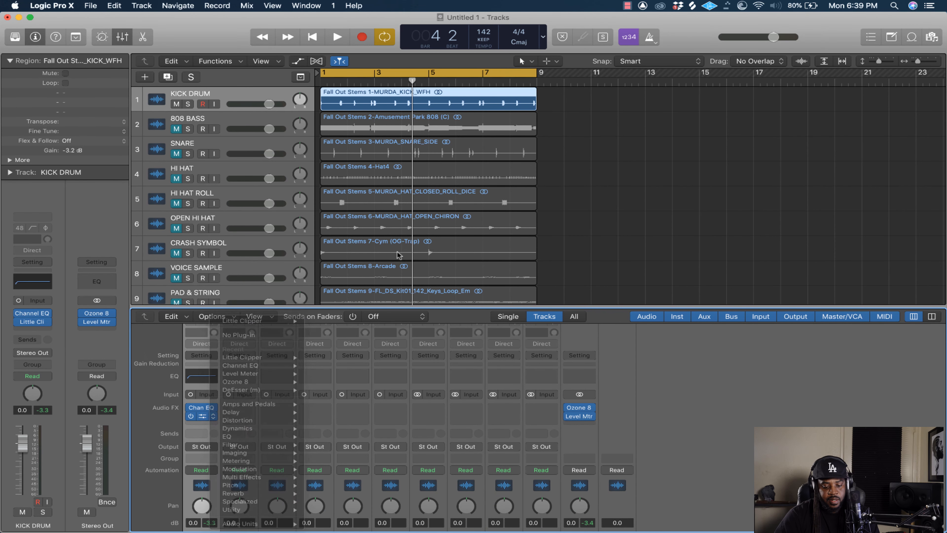
left_click(213, 417)
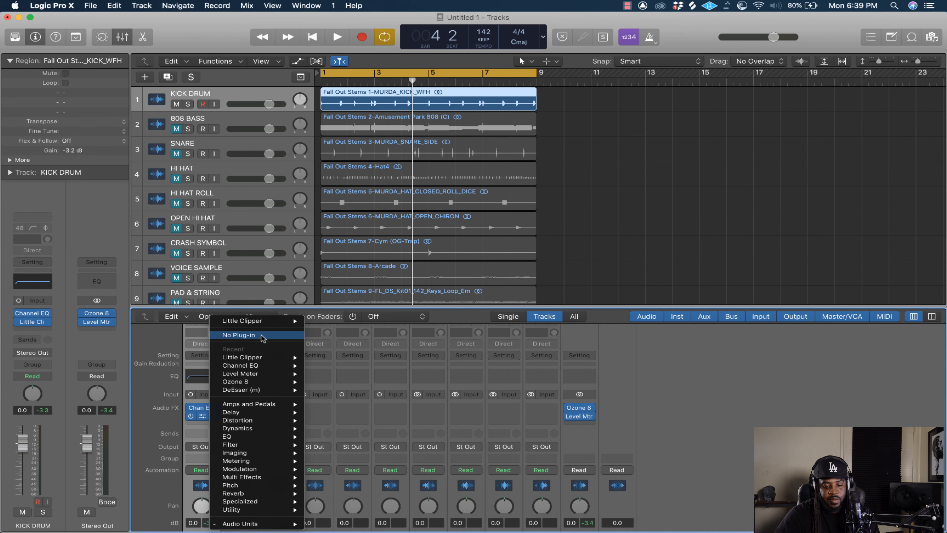
key("Escape")
Insert a mono Compressor after the Channel EQ on KICK DRUM and move its window clear of the channel inspector.
left_click(214, 417)
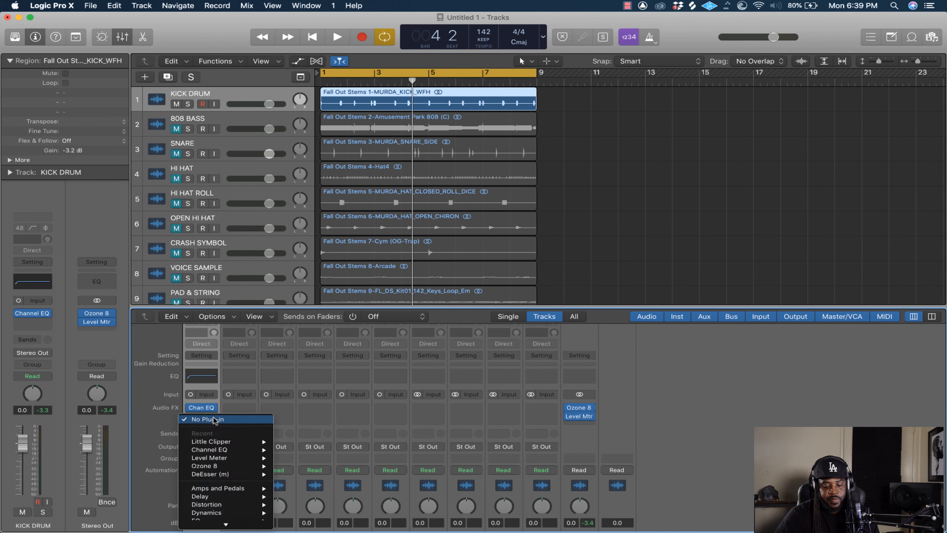
mouse_move(233, 491)
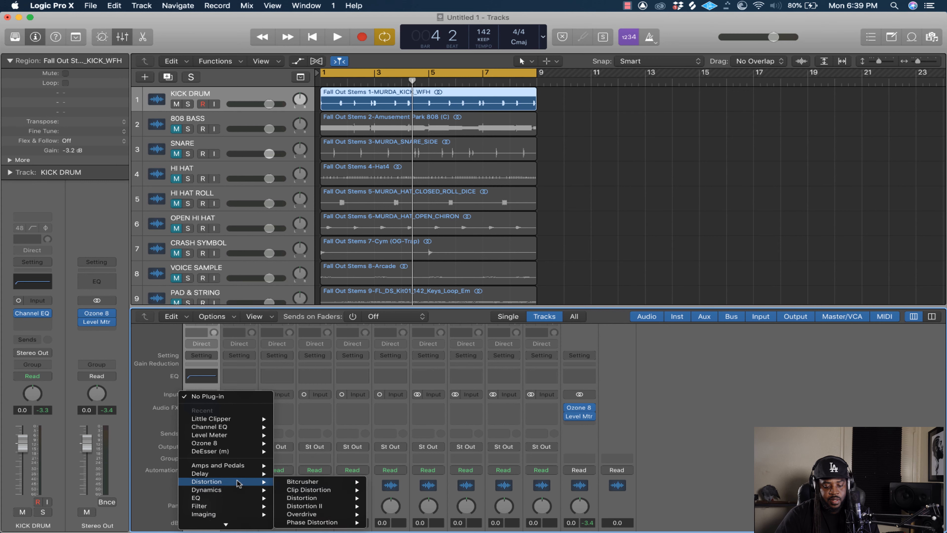
mouse_move(341, 475)
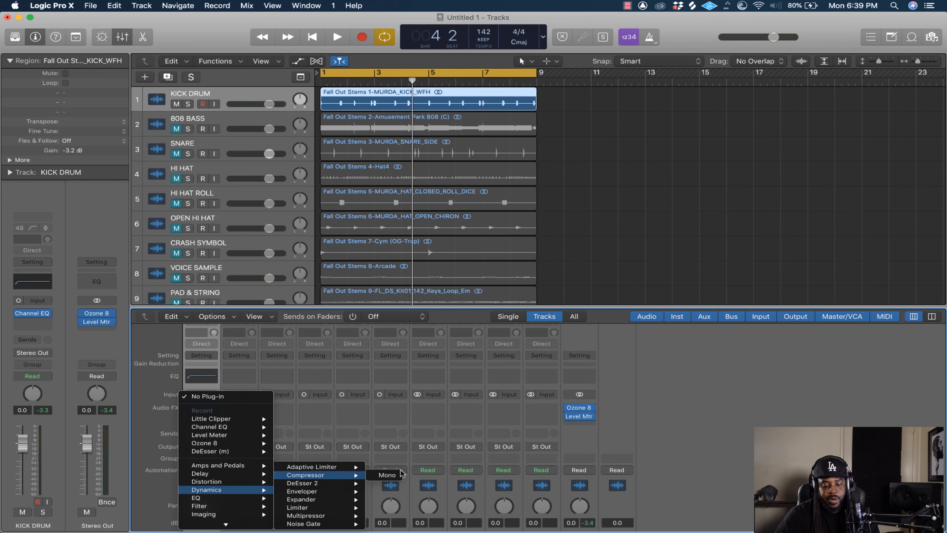
left_click(388, 475)
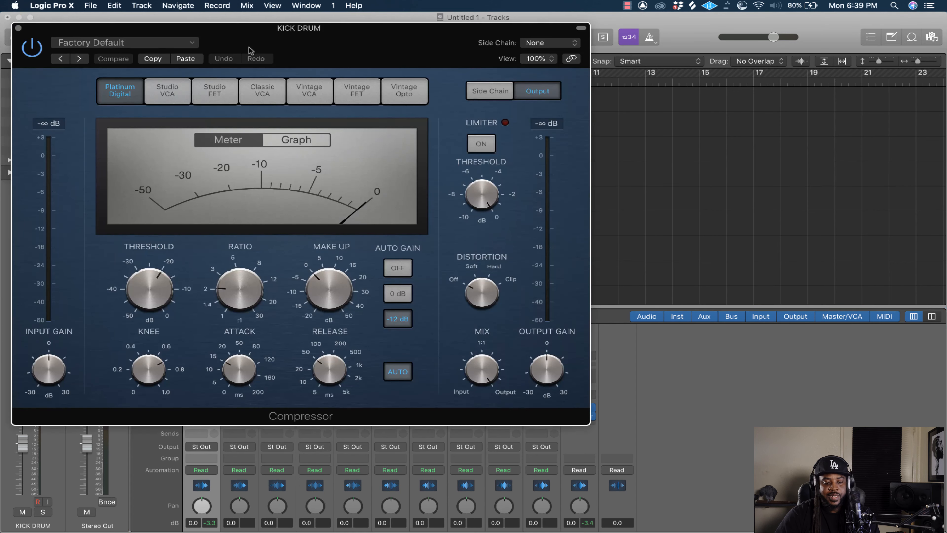
left_click_drag(308, 45, 507, 44)
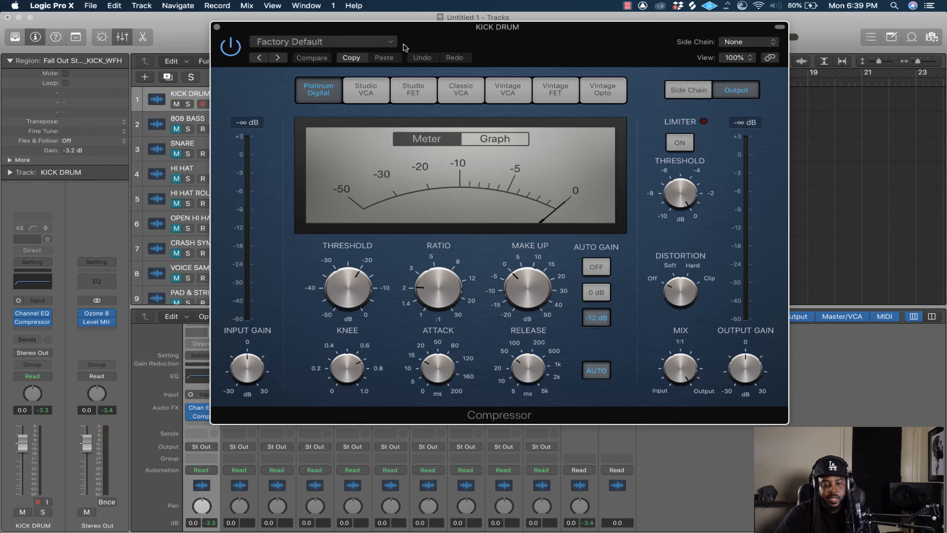
Load the Type U Tight Kit drum preset in the KICK DRUM Compressor, turn off Auto Gain and auto release, and start playback.
left_click(391, 41)
mouse_move(353, 252)
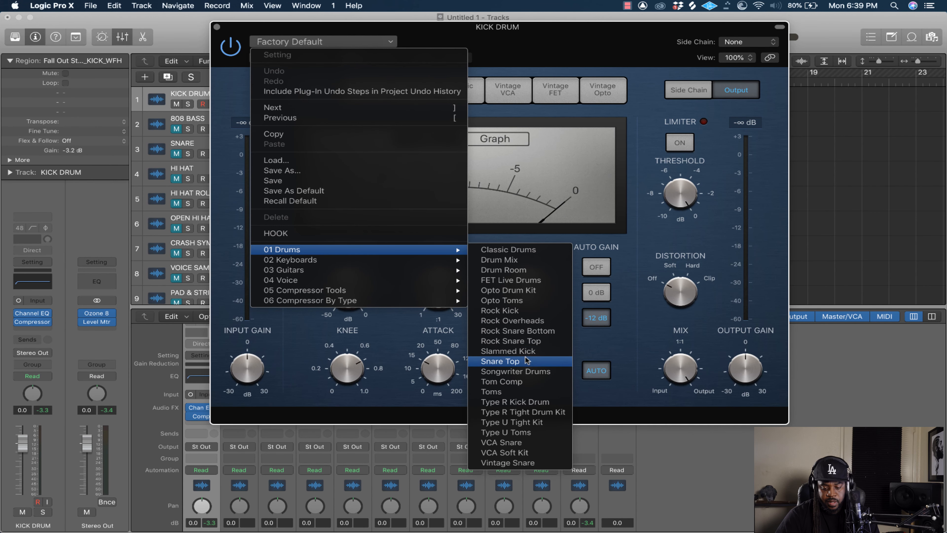
left_click(511, 425)
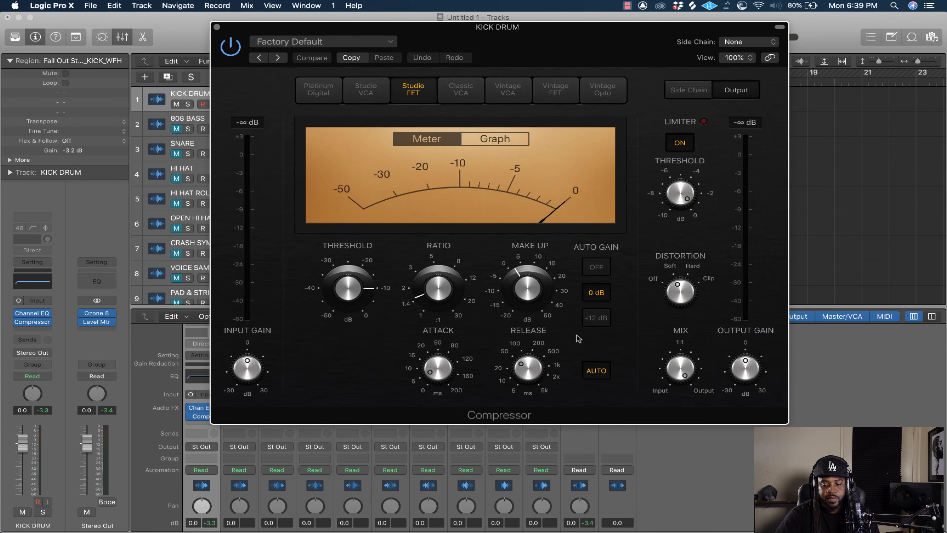
key("space")
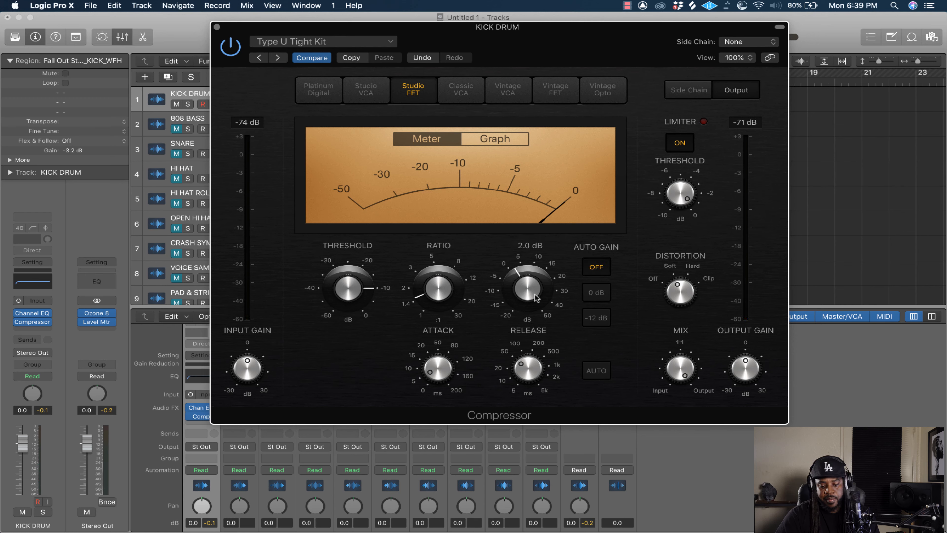
Lower the KICK DRUM volume fader to -4.4 dB during playback and close the Compressor window.
scroll(299, 455, "down", 5)
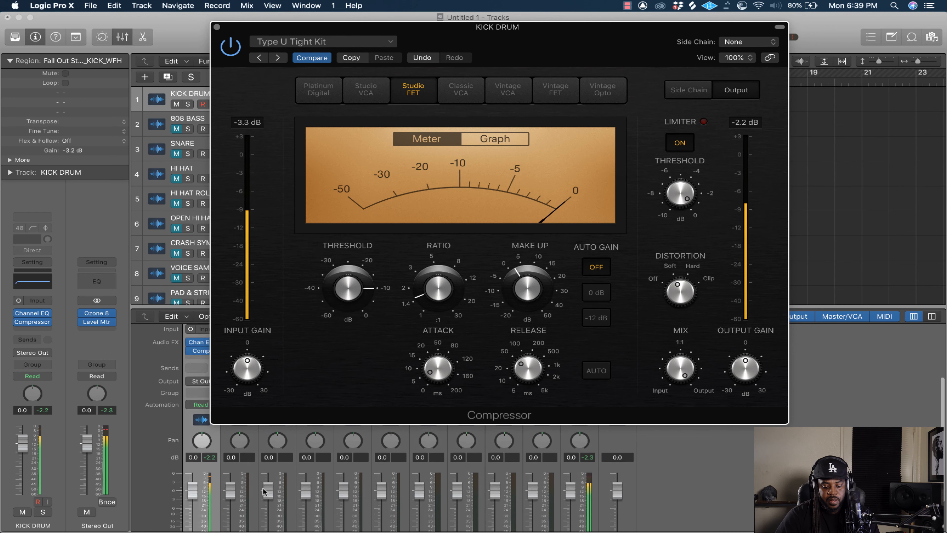
left_click_drag(192, 458, 193, 485)
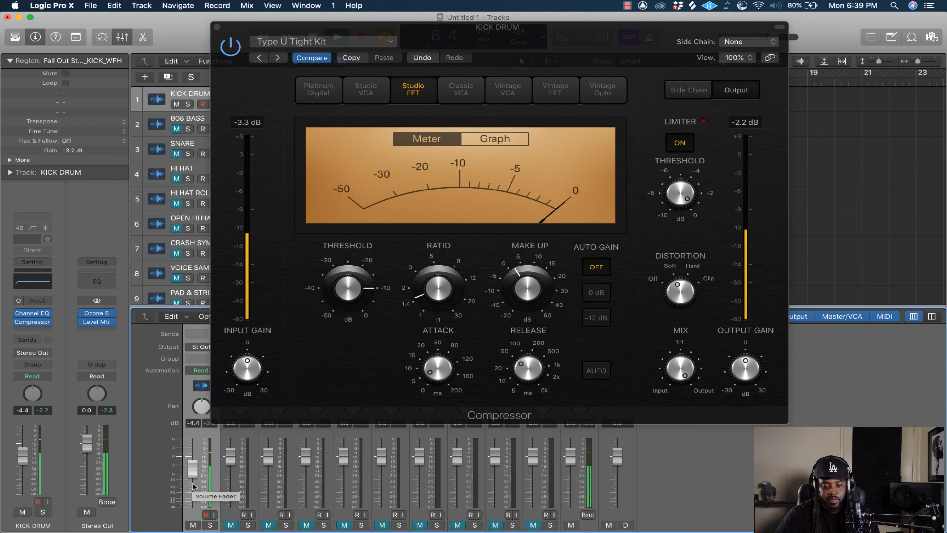
mouse_move(479, 296)
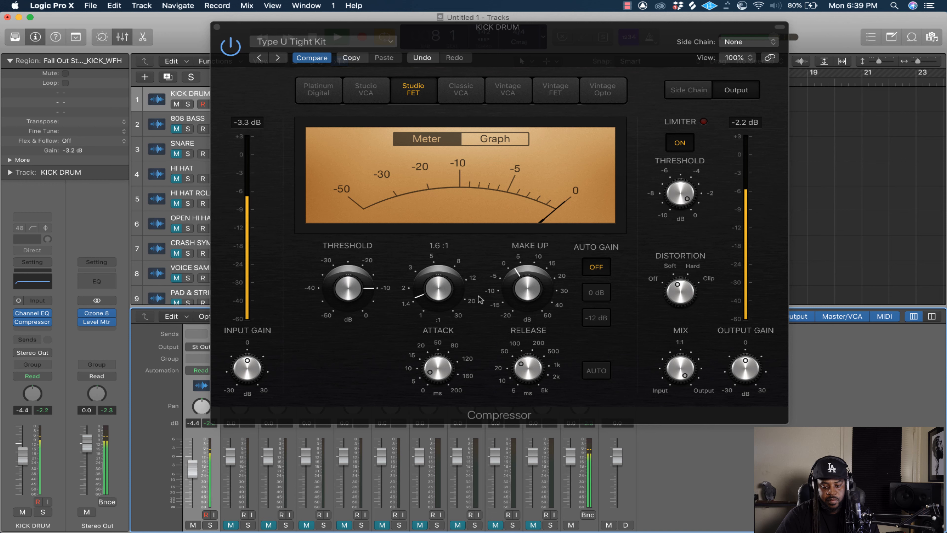
left_click(216, 27)
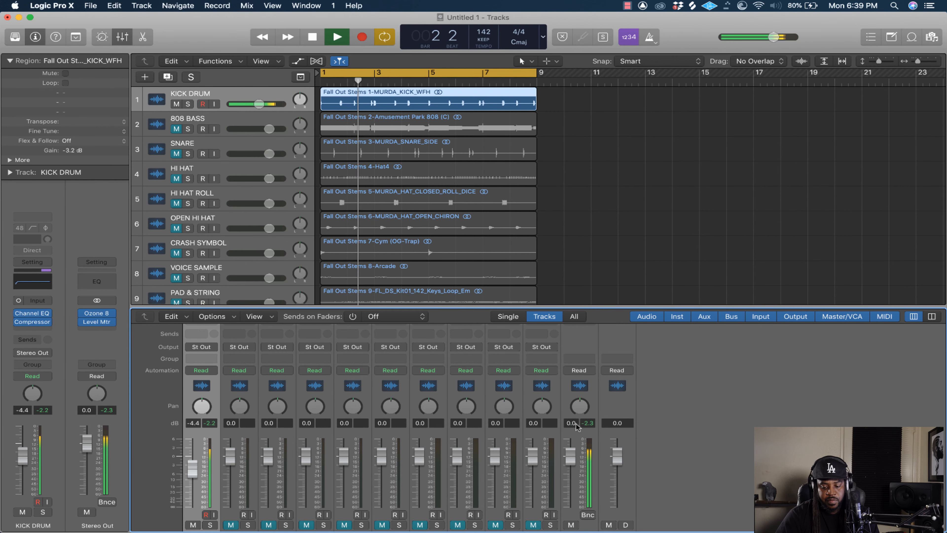
Reset the Stereo Out peak reading, lower the KICK DRUM fader to -5.5 dB, and stop playback.
left_click(592, 423)
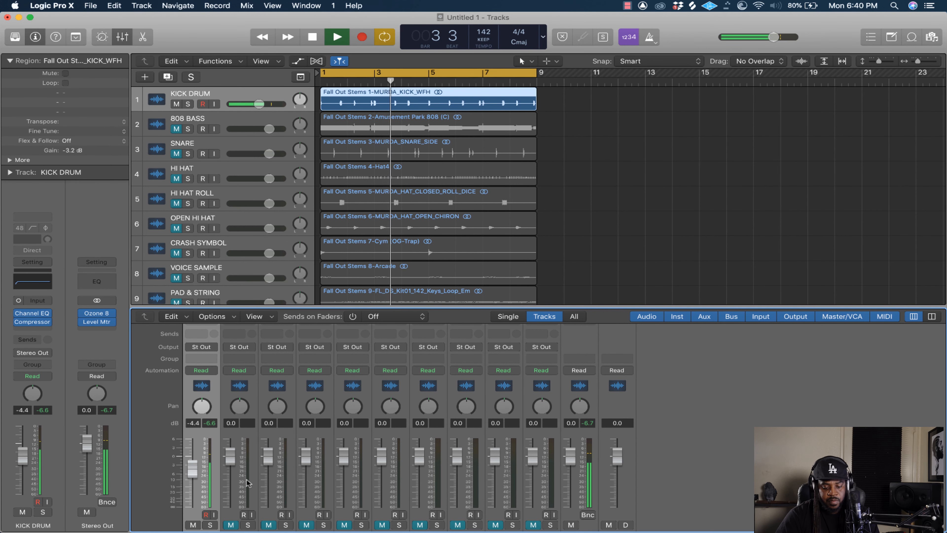
left_click_drag(190, 472, 192, 475)
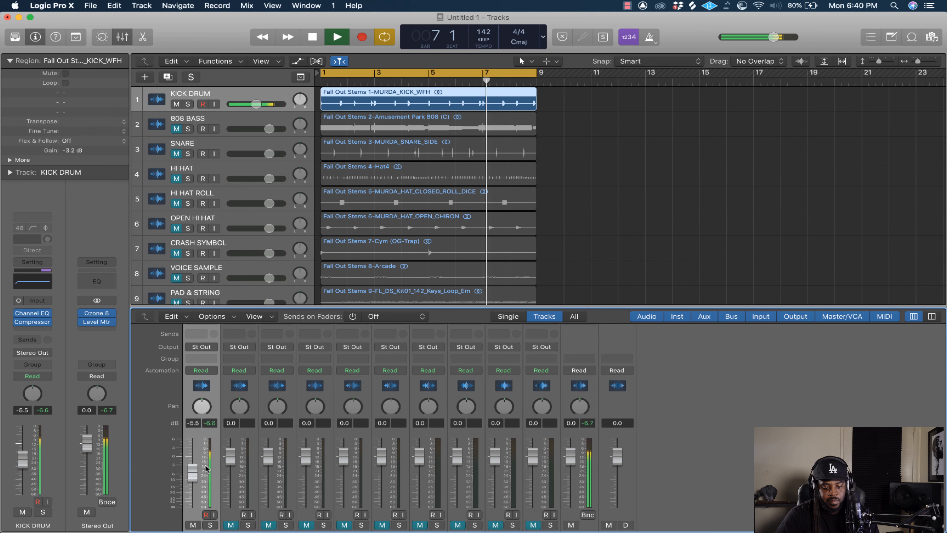
scroll(226, 448, "up", 3)
scroll(223, 437, "down", 5)
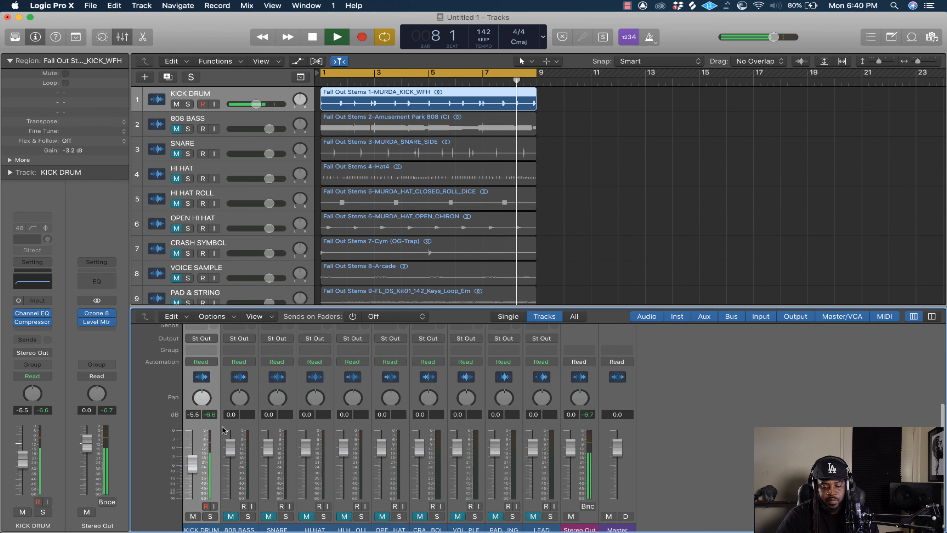
key("space")
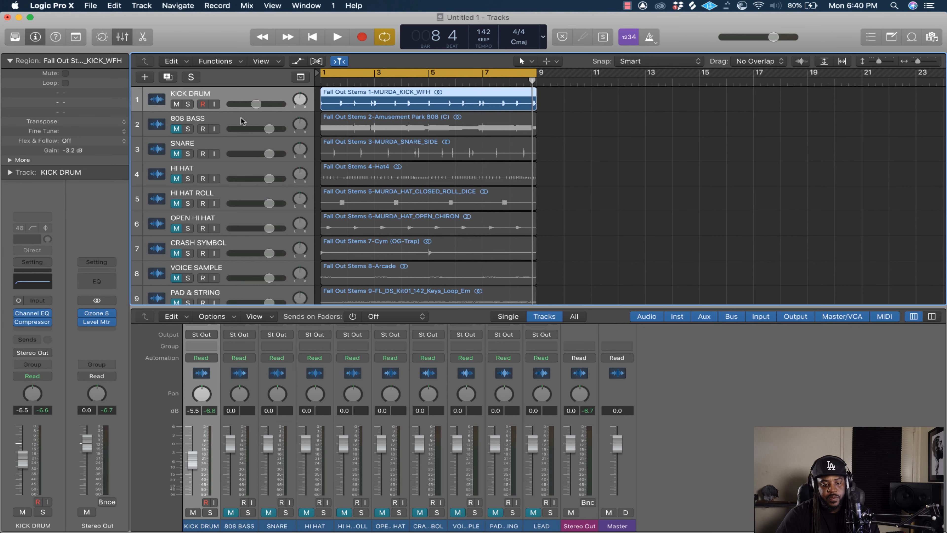
Select and unmute the 808 BASS track, and play it together with the kick.
left_click(184, 126)
scroll(231, 436, "up", 2)
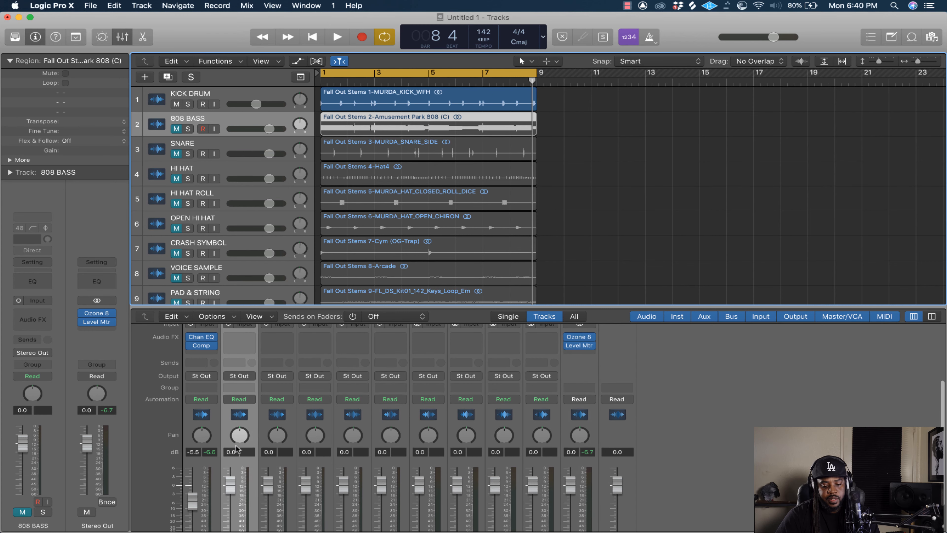
scroll(232, 485, "down", 2)
left_click(231, 512)
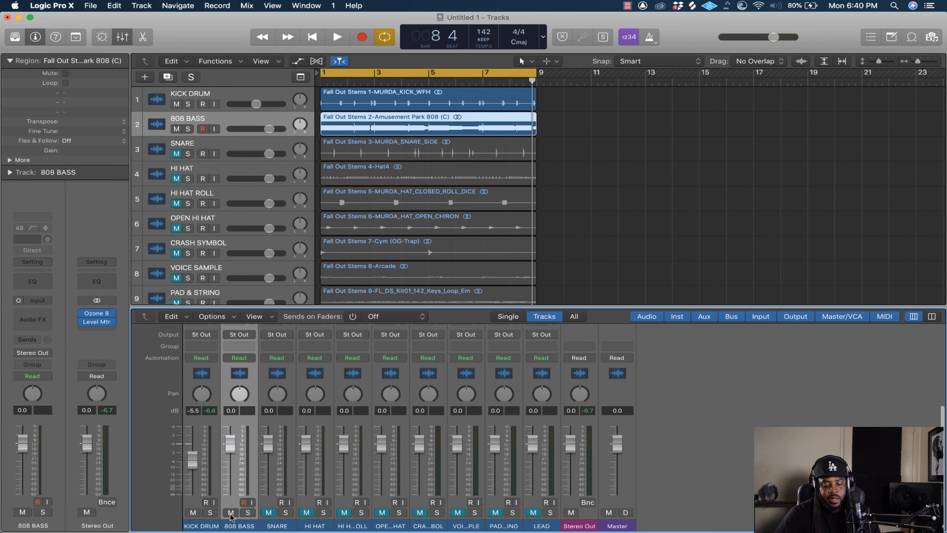
key("space")
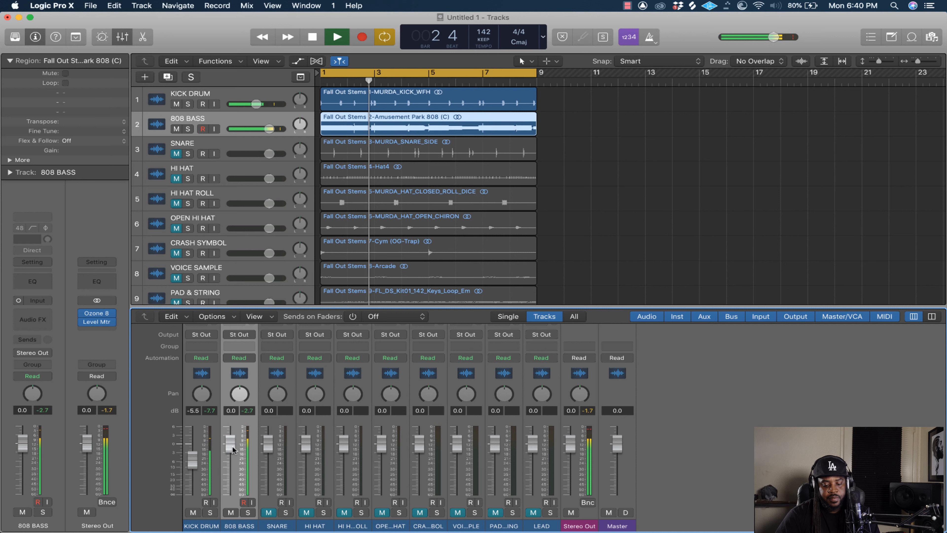
Stop playback, set the 808 BASS region's gain to -2.0 dB, and resume playback.
key("space")
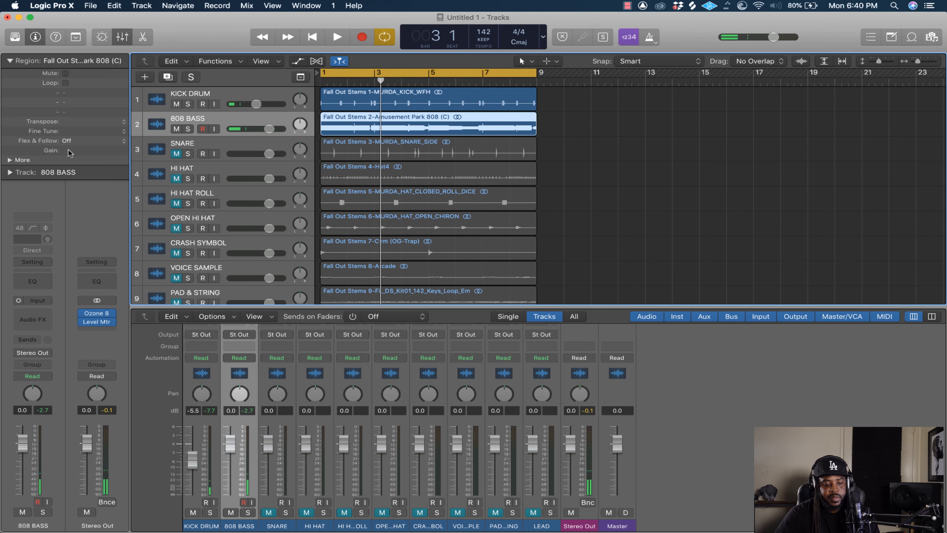
left_click_drag(68, 159, 70, 193)
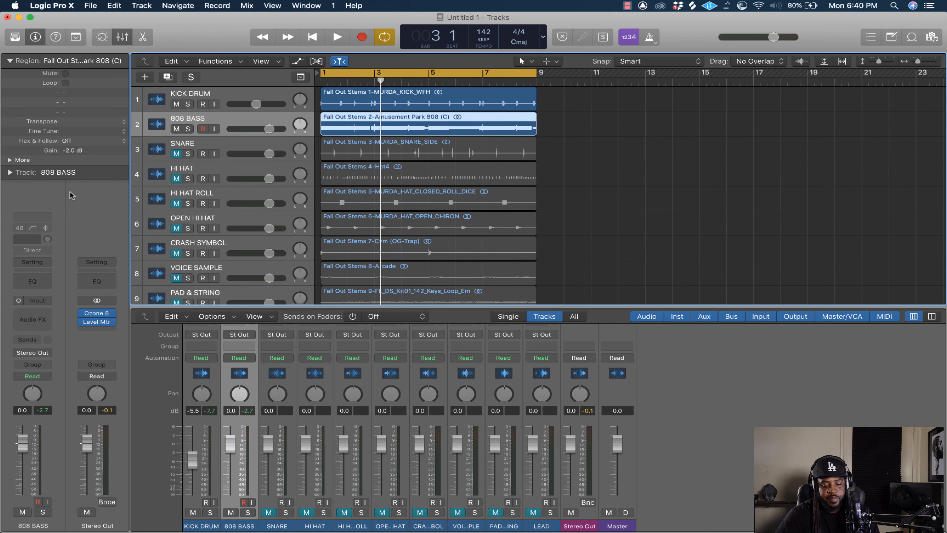
key("space")
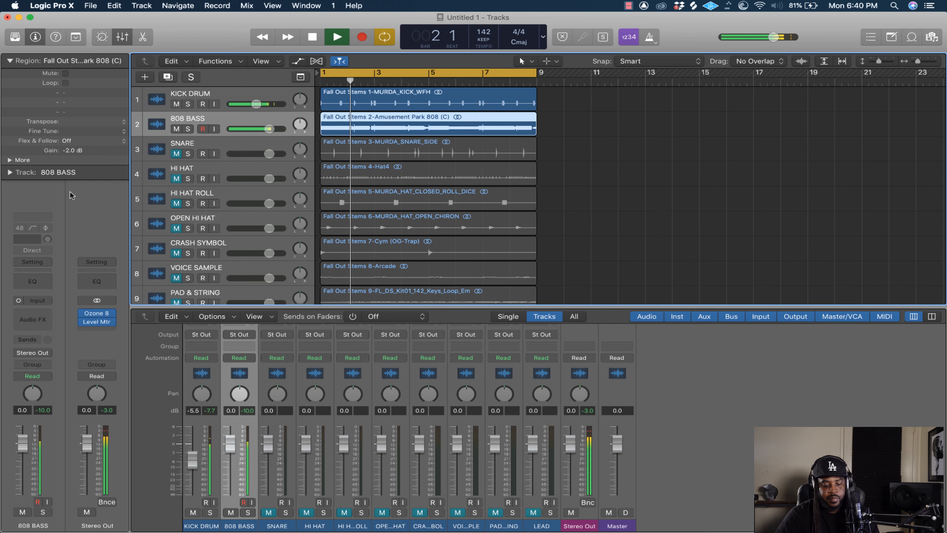
Balance the faders at about -5.7 dB for 808 BASS and -6.2 dB for KICK DRUM, dismissing the Logitech notification, and stop playback.
left_click_drag(231, 446, 191, 462)
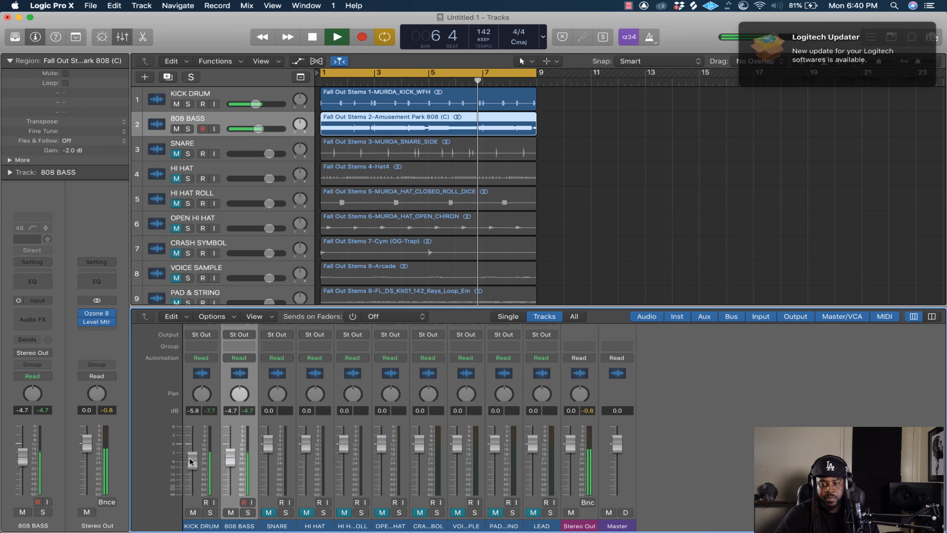
left_click(814, 80)
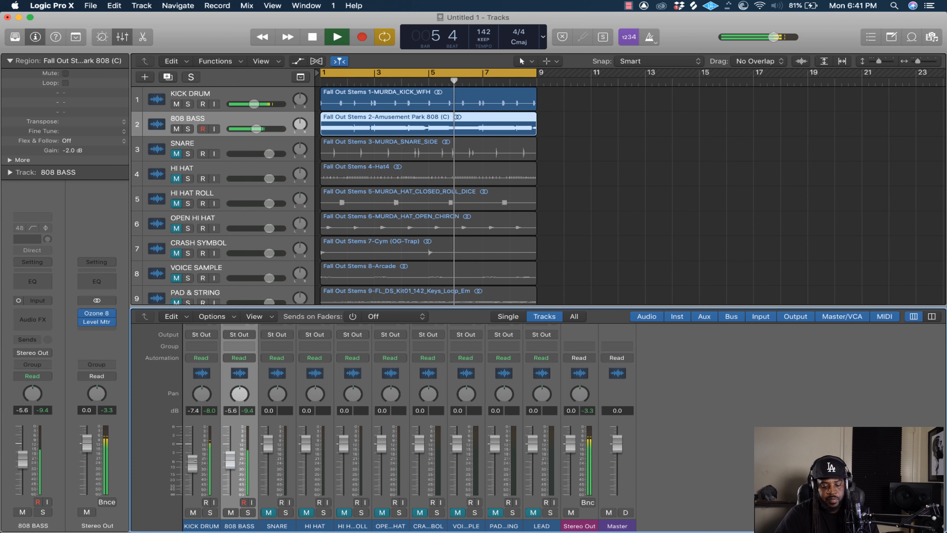
scroll(197, 459, "up", 4)
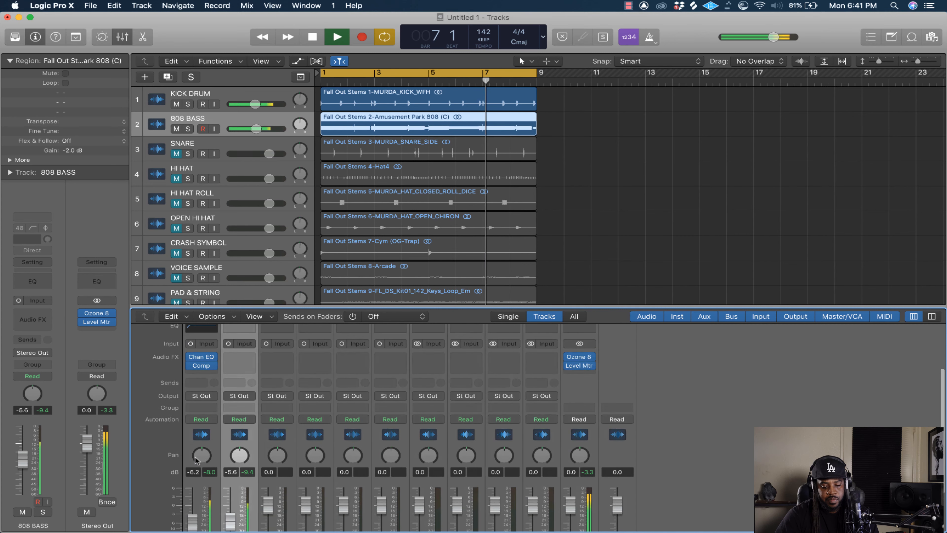
scroll(197, 459, "down", 4)
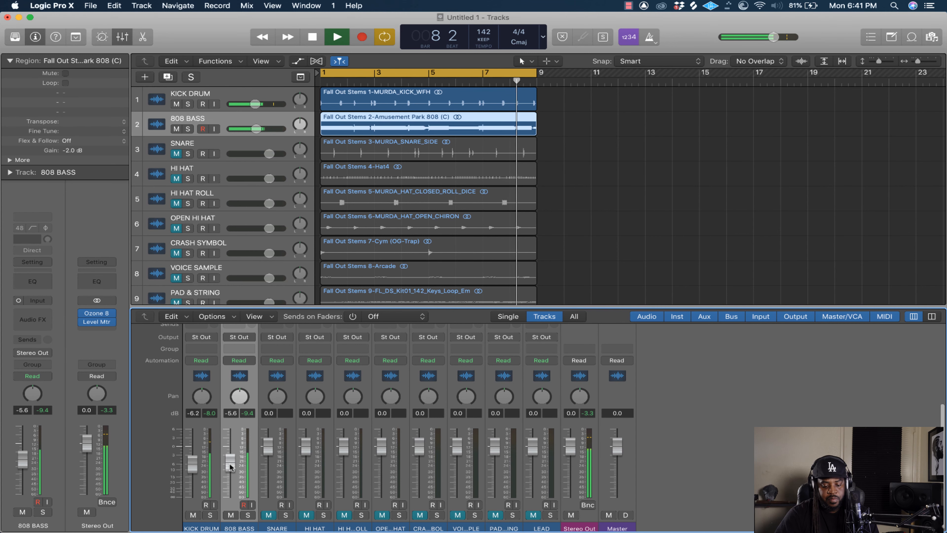
key("space")
Insert a Channel EQ on 808 BASS, move its window over the arrangement, and enable the low cut at 24 Hz.
scroll(247, 428, "up", 5)
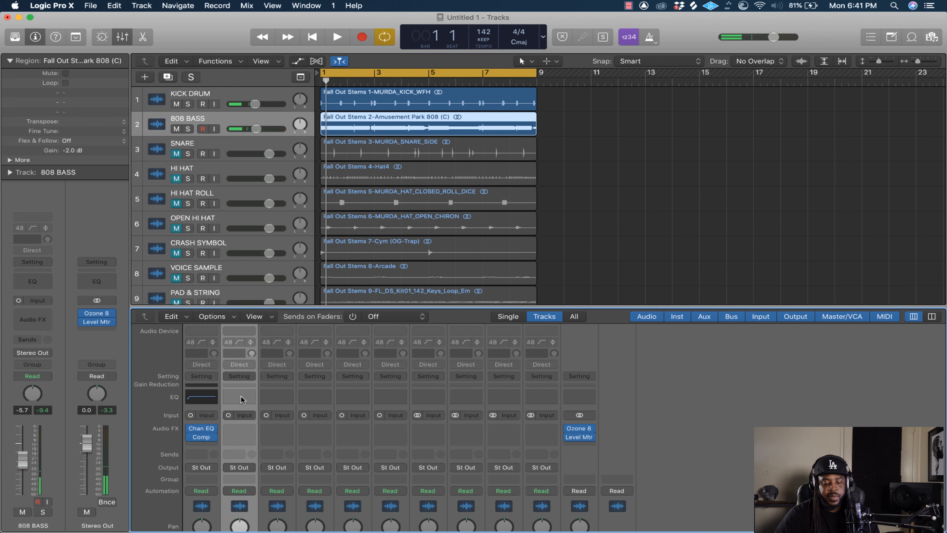
left_click(242, 398)
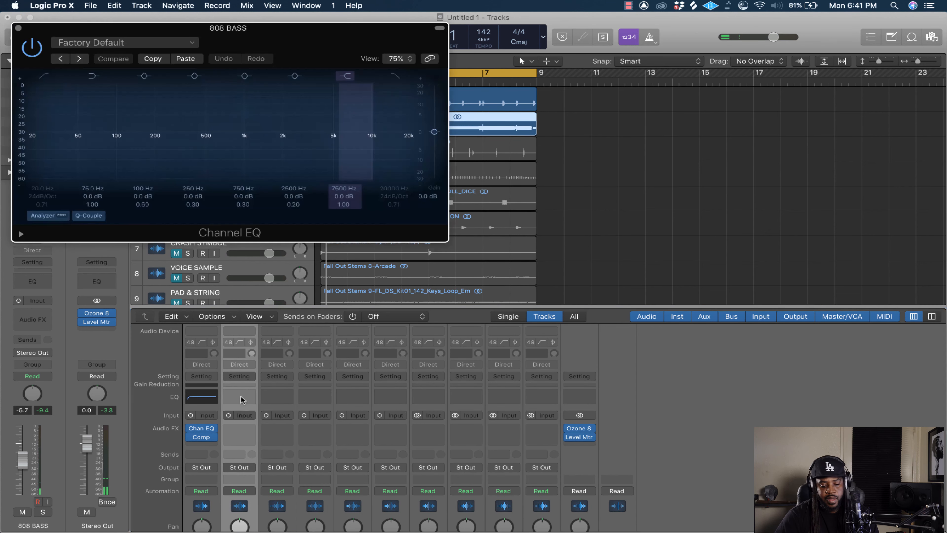
left_click_drag(281, 47, 577, 65)
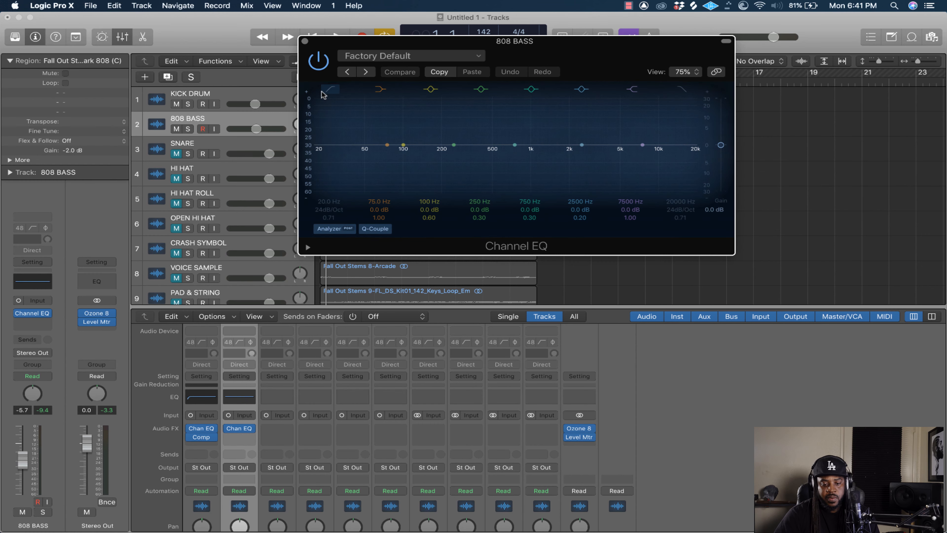
left_click(329, 91)
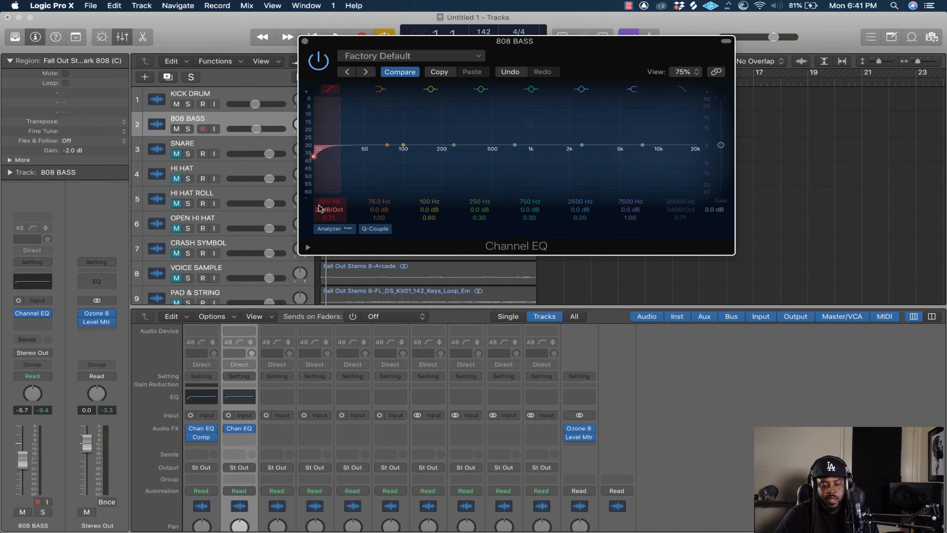
left_click_drag(329, 201, 329, 199)
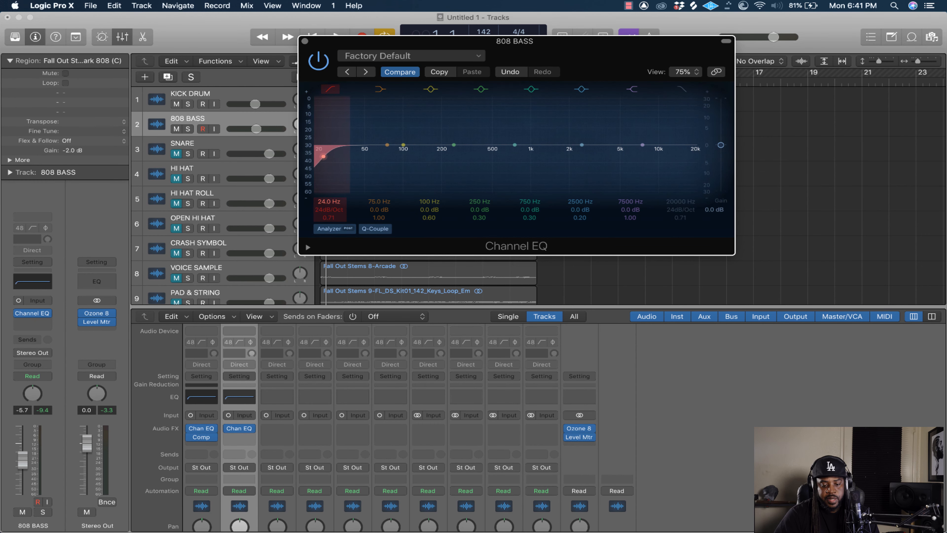
Enable the 808 BASS EQ's high cut with a 48 dB/Oct slope and, during playback, lower its frequency to 1620 Hz.
left_click(682, 90)
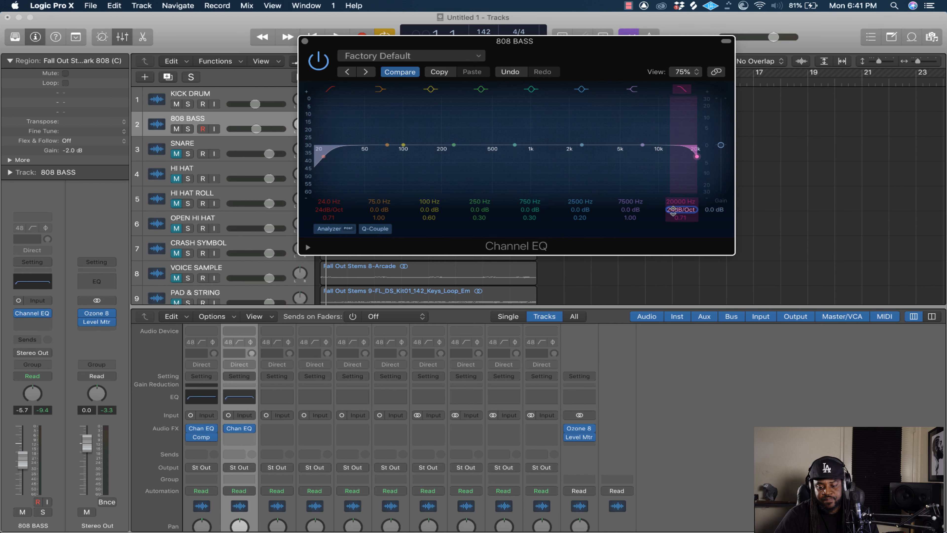
scroll(673, 211, "up", 2)
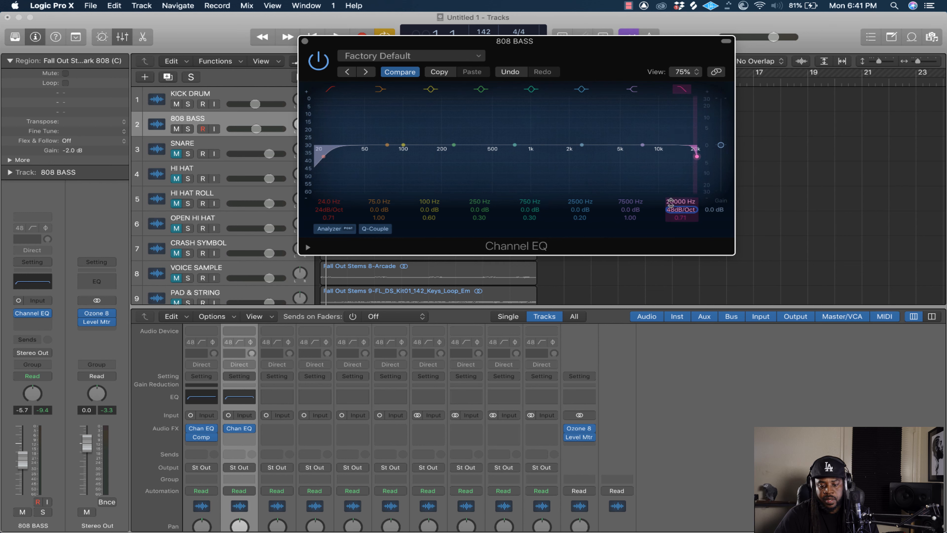
key("space")
left_click_drag(696, 156, 556, 156)
left_click_drag(671, 203, 671, 201)
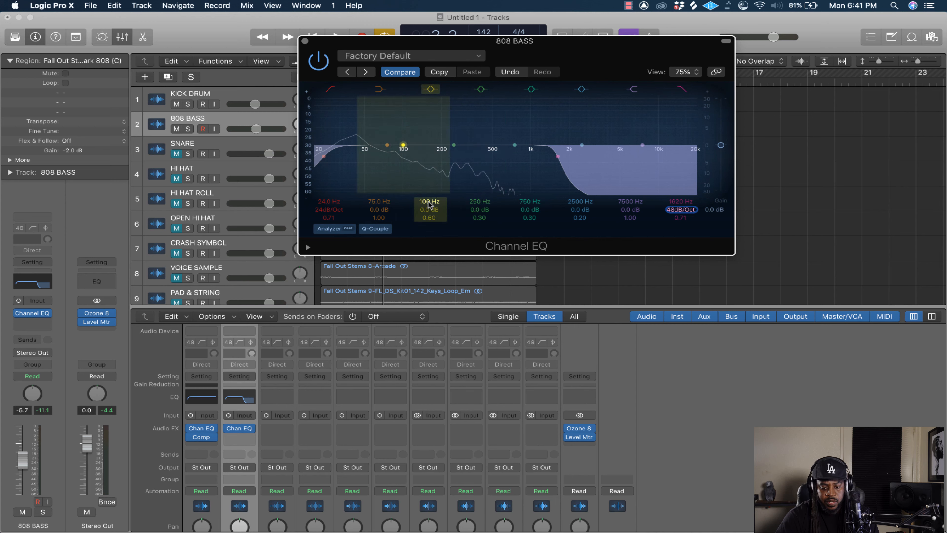
Set the 808 BASS EQ's 100 Hz bell band to 65 Hz with a -5.0 dB gain and a Q of 4.50.
left_click_drag(430, 202, 429, 216)
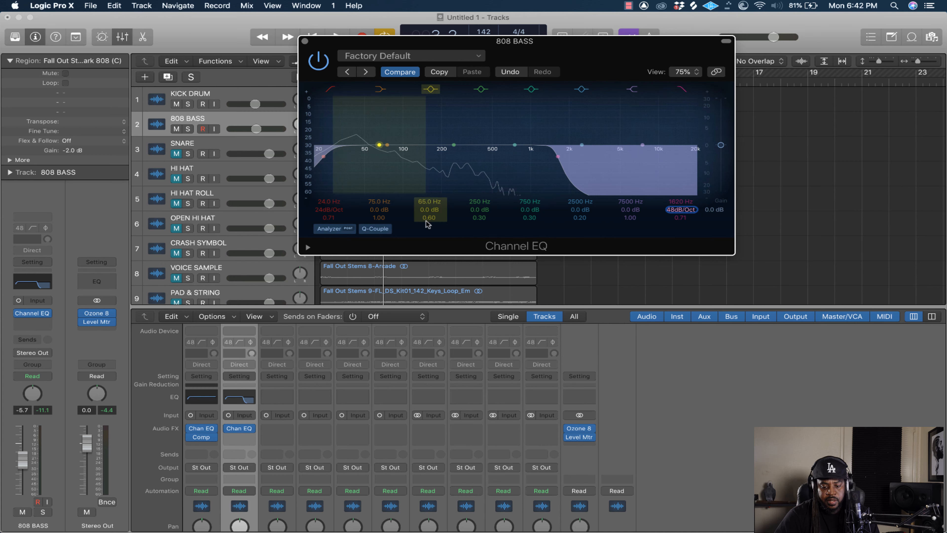
left_click_drag(428, 219, 428, 208)
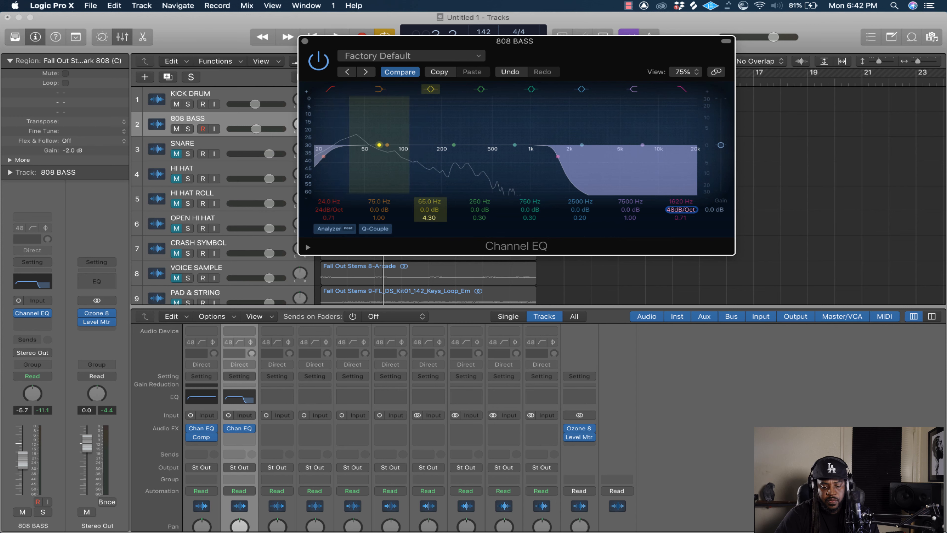
left_click_drag(429, 209, 428, 220)
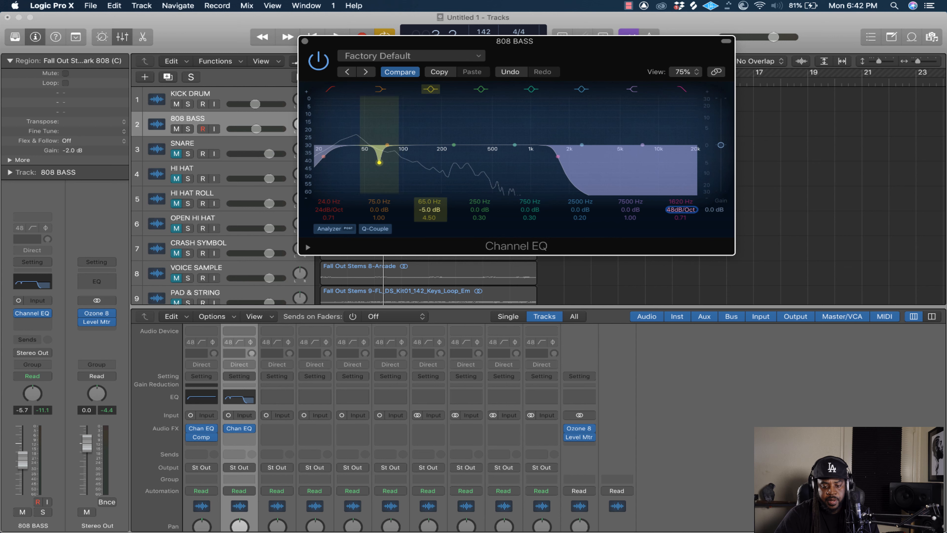
Close the 808 BASS EQ and, during playback, rebalance the faders to -7.8 dB for KICK DRUM and -5.5 dB for 808 BASS.
key("space")
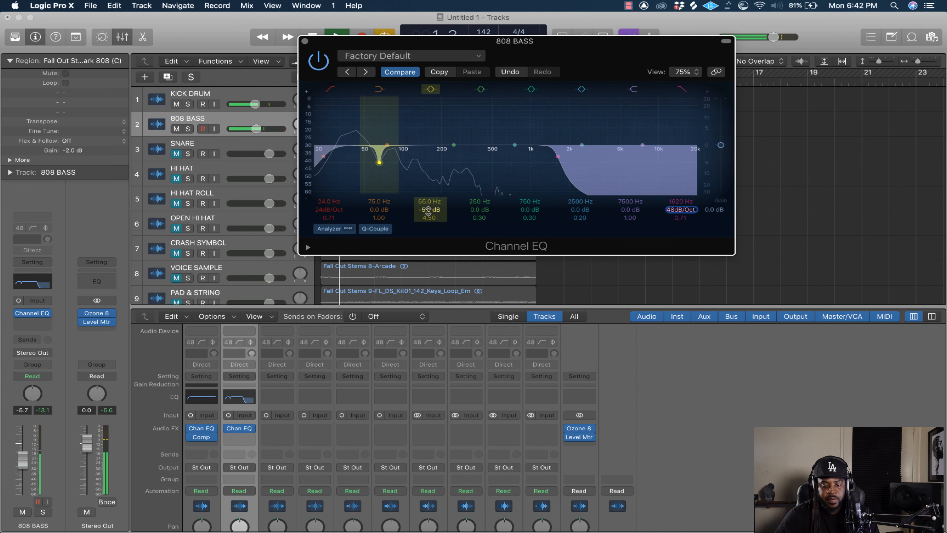
left_click(304, 41)
scroll(244, 456, "down", 5)
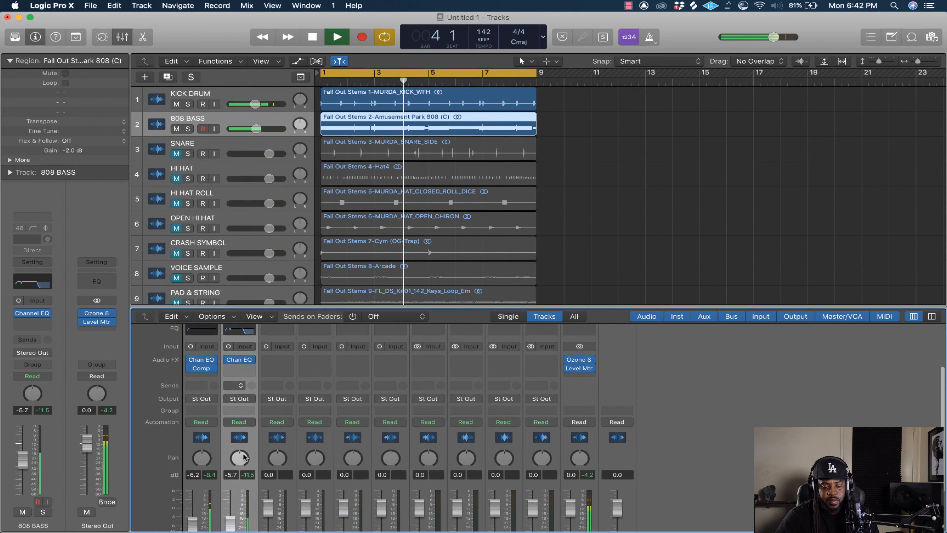
scroll(243, 456, "down", 3)
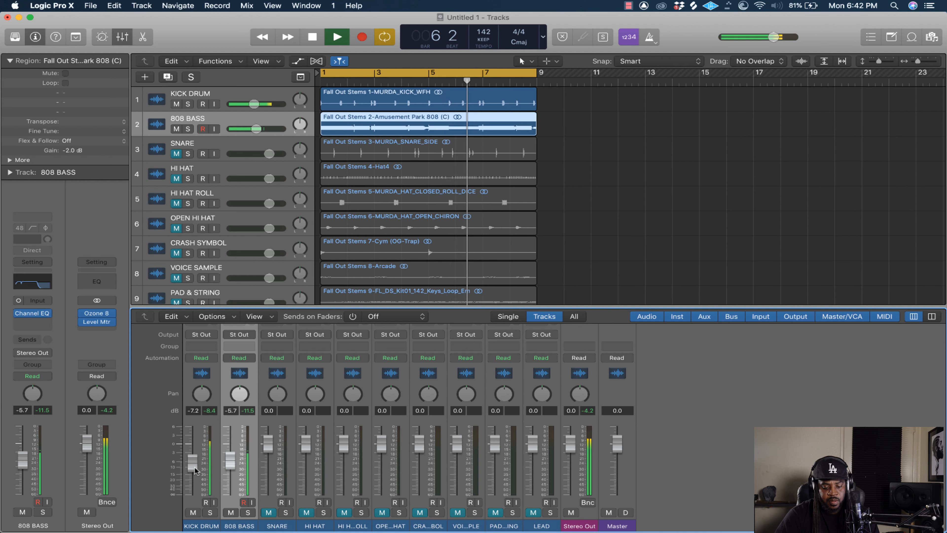
left_click_drag(194, 467, 228, 464)
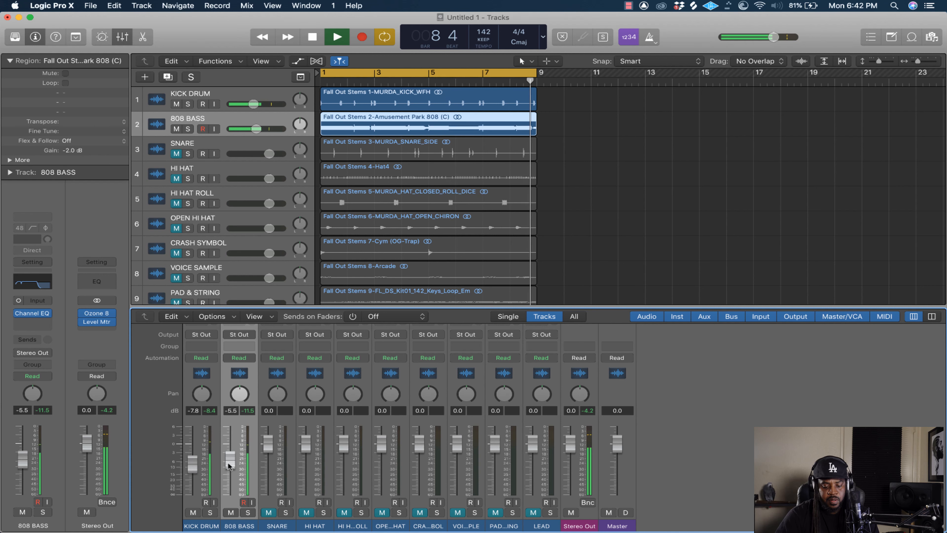
key("space")
Insert a Compressor after the EQ on 808 BASS, move its window over the arrangement, and choose the Studio FET model.
scroll(229, 467, "up", 1)
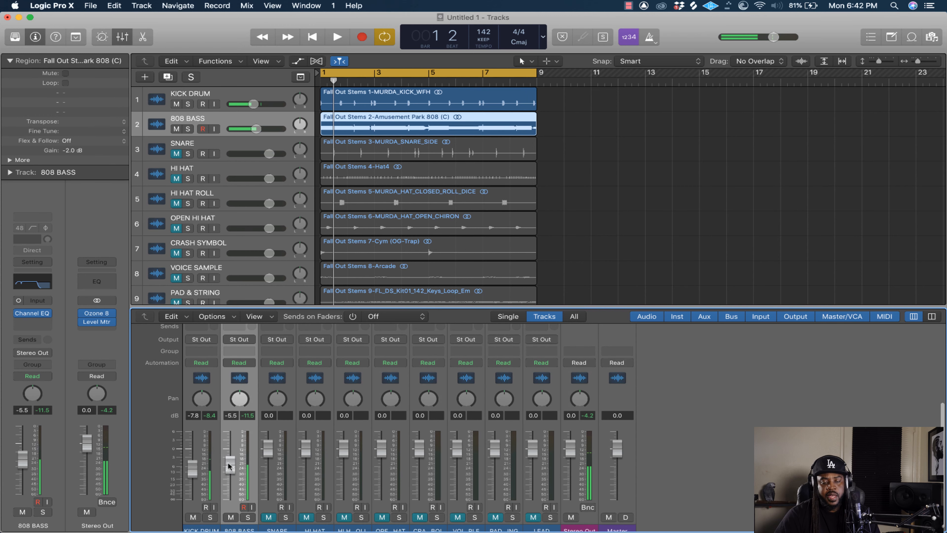
scroll(229, 466, "up", 3)
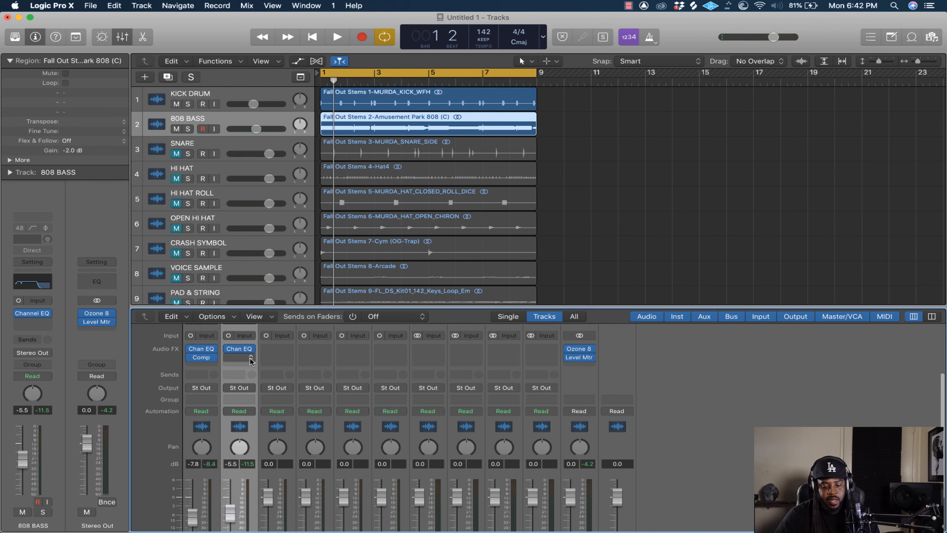
left_click(251, 360)
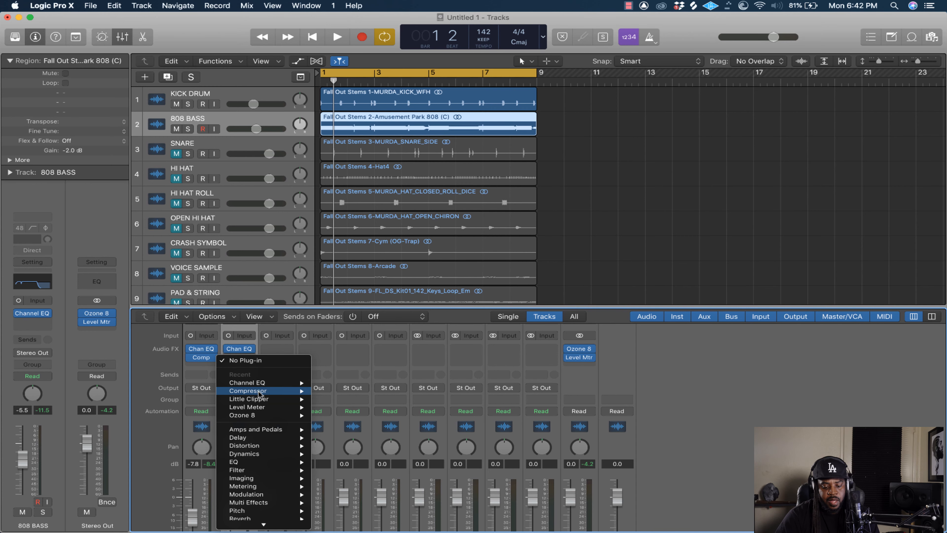
left_click(338, 392)
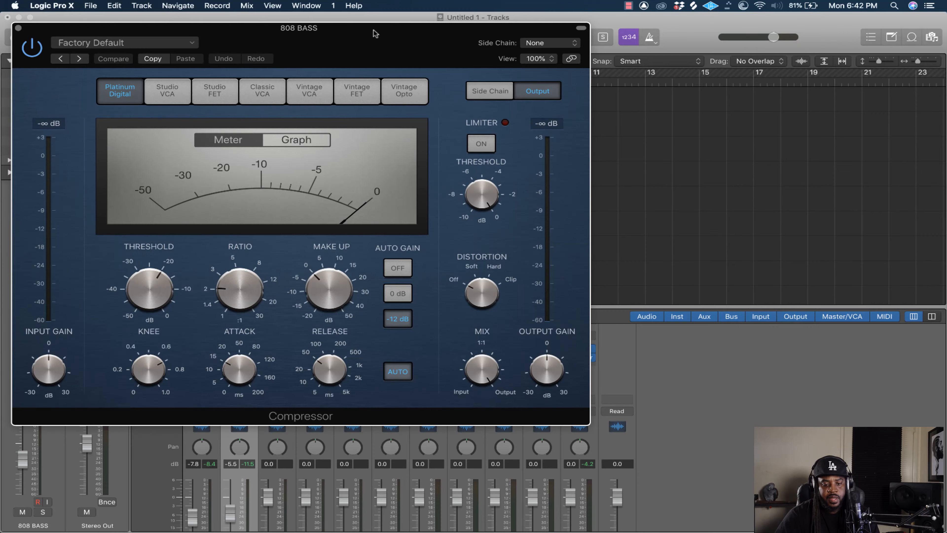
left_click_drag(353, 33, 568, 68)
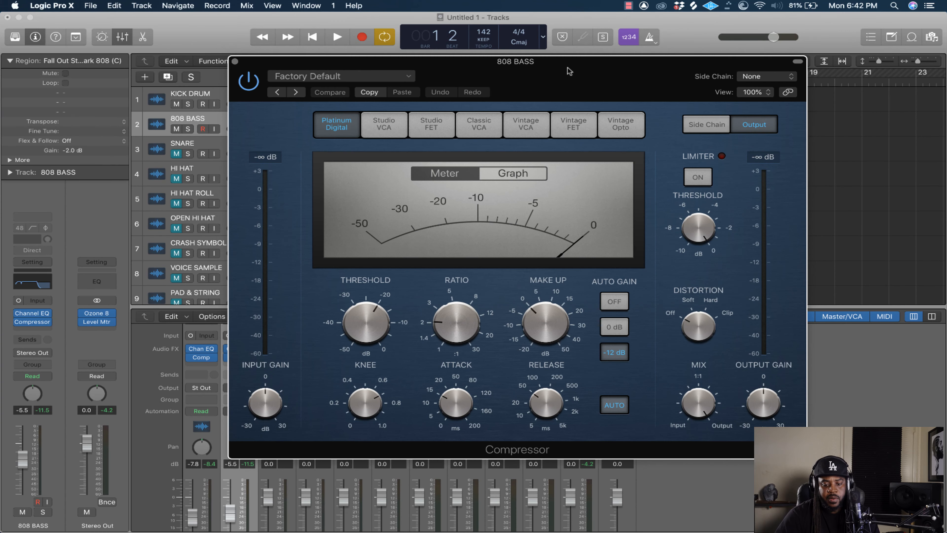
left_click(432, 124)
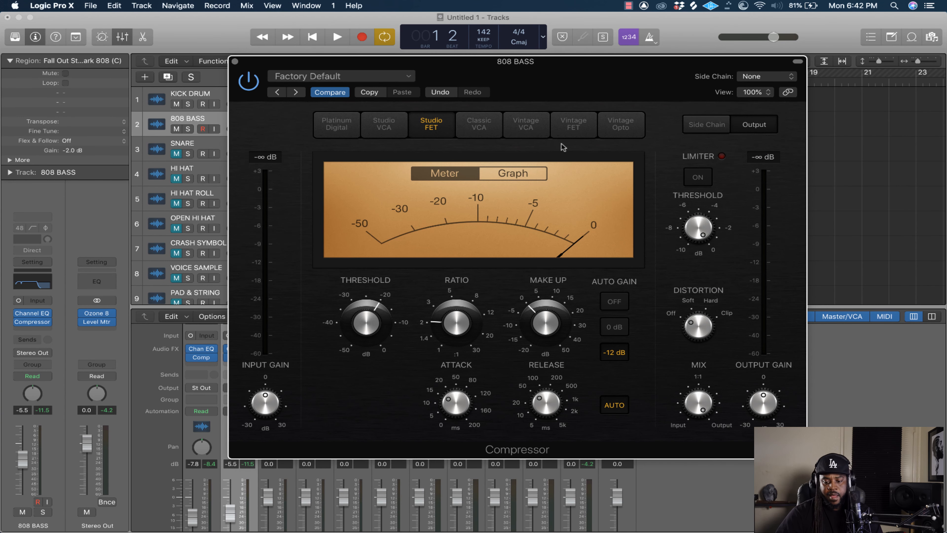
Side-chain the 808 BASS compressor to KICK DRUM (Audio 2), and turn off its automatic release and auto gain.
left_click(792, 78)
mouse_move(768, 94)
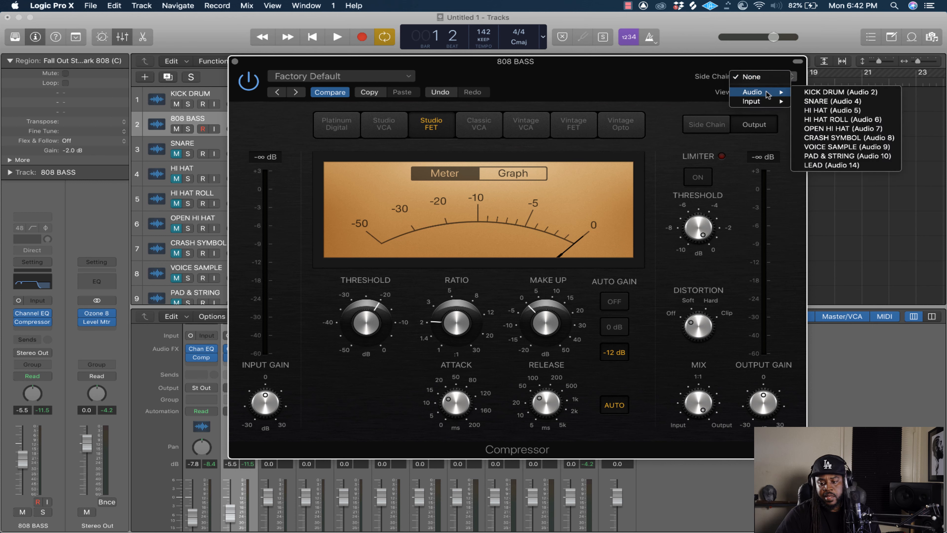
left_click(825, 93)
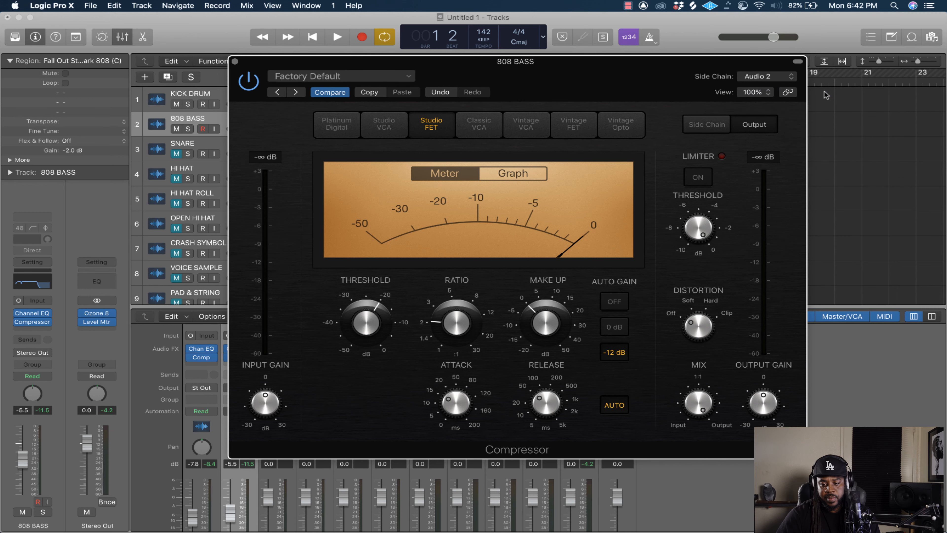
left_click(618, 407)
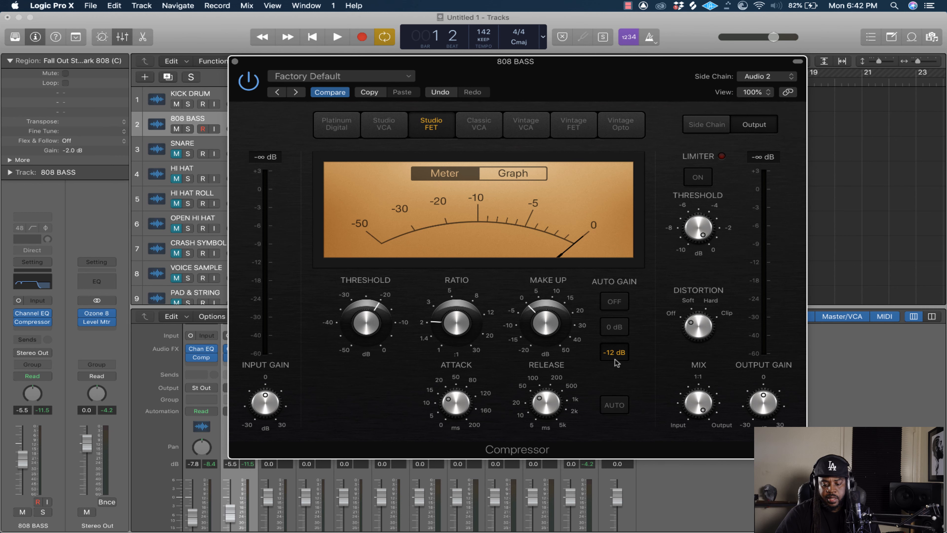
left_click(616, 303)
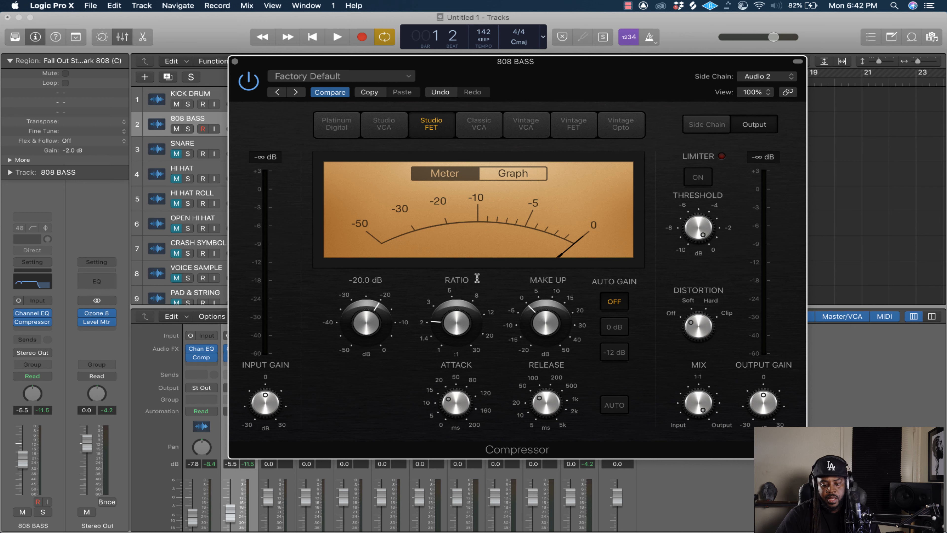
Raise the 808 BASS compressor's threshold while listening to playback, and set its attack to 0.0 ms.
key("space")
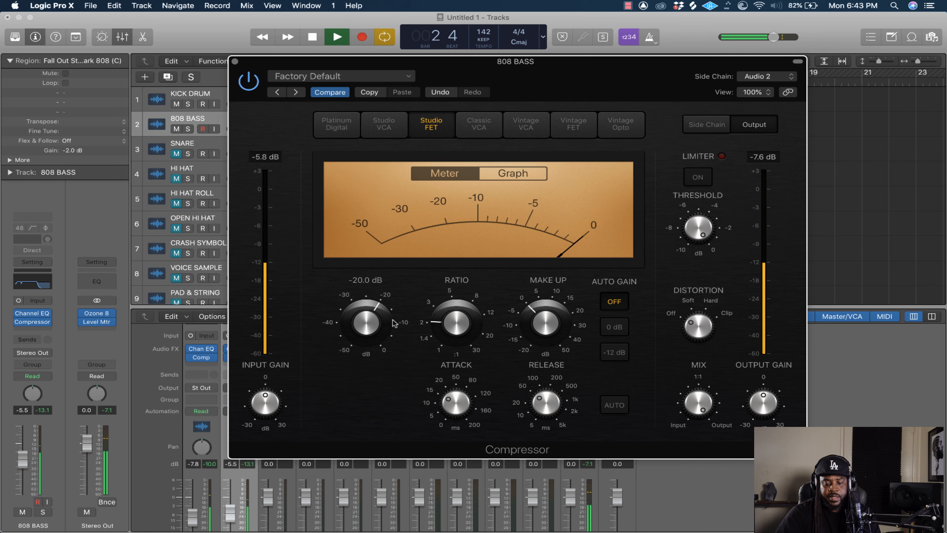
key("space")
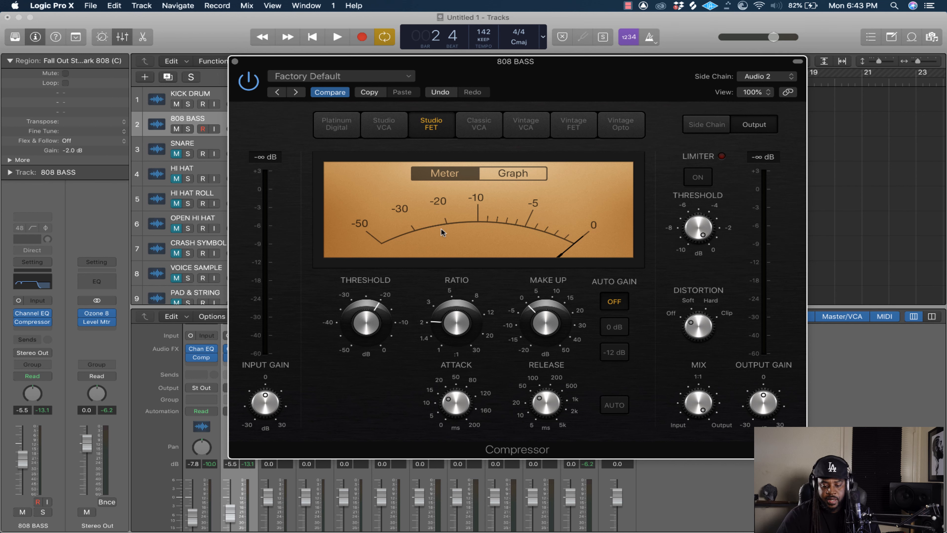
mouse_move(357, 331)
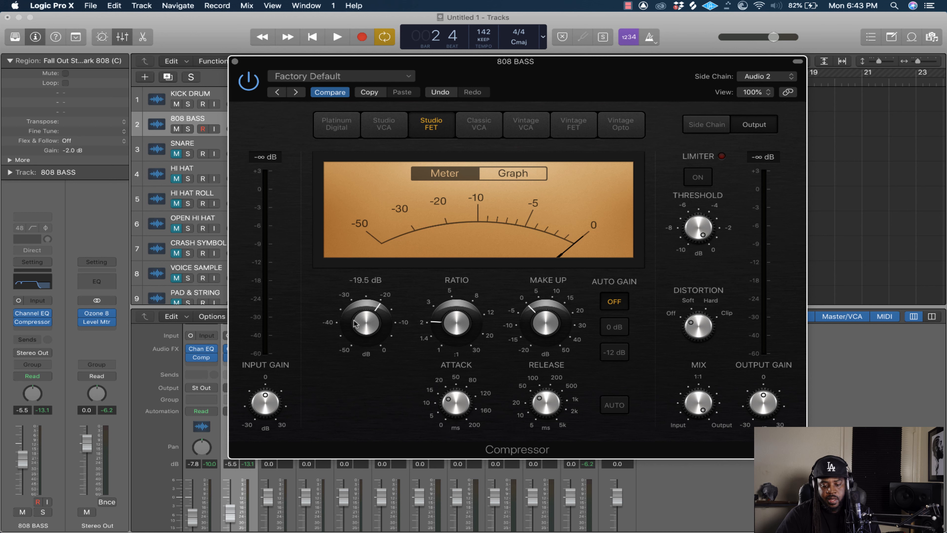
key("space")
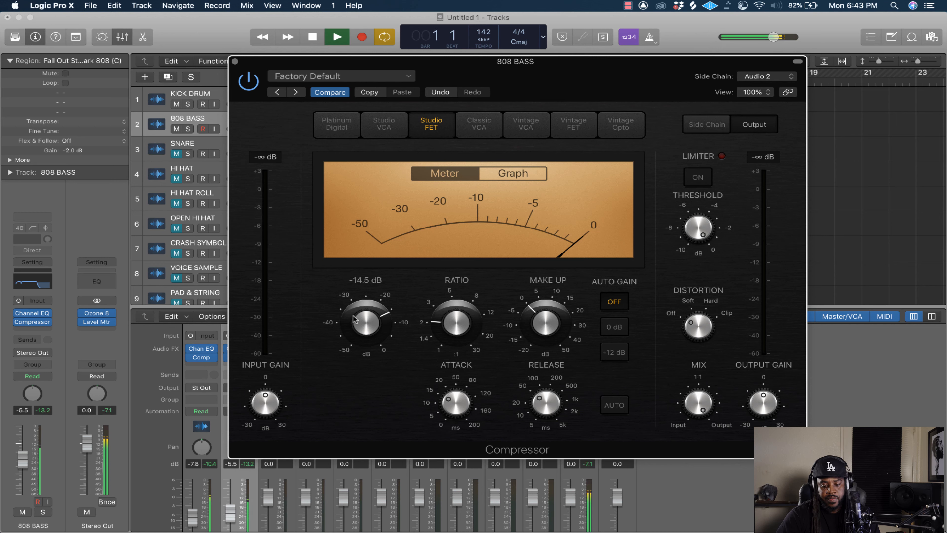
mouse_move(351, 308)
left_mouse_down()
mouse_move(357, 319)
mouse_move(356, 300)
left_mouse_up()
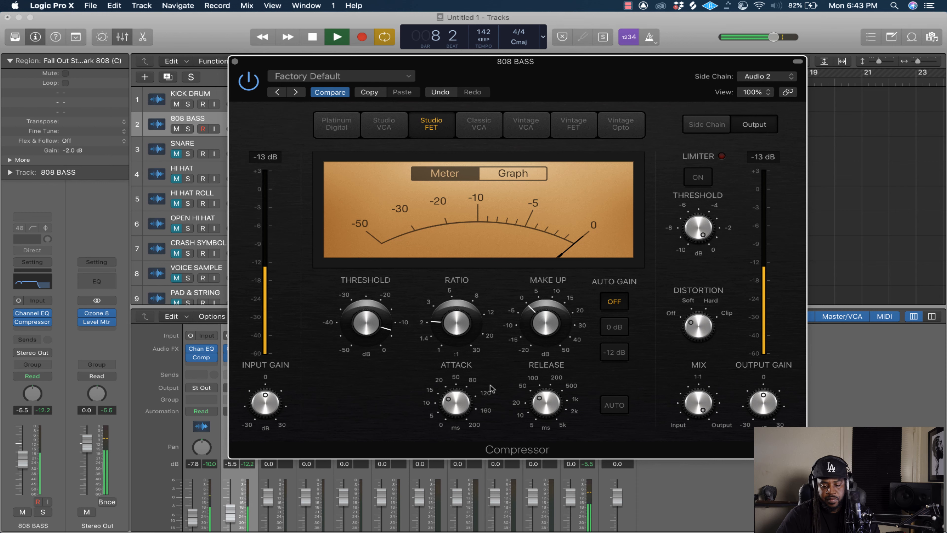
mouse_move(451, 407)
left_click_drag(449, 410, 442, 467)
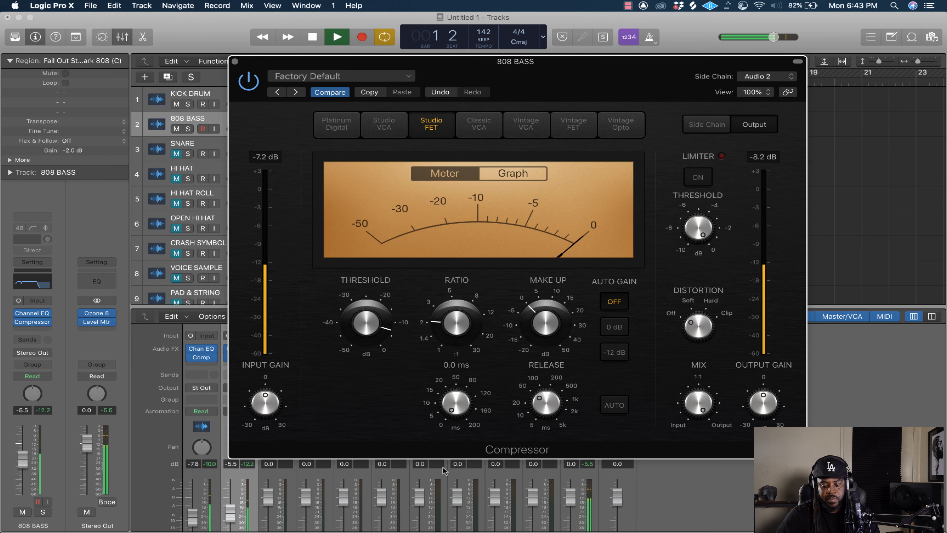
Set the compressor's release to about 310 ms, threshold to -3.5 dB and ratio to 1.8:1, stopping playback and closing its window when finished.
mouse_move(545, 404)
mouse_move(544, 405)
left_mouse_down()
mouse_move(549, 377)
mouse_move(550, 391)
left_mouse_up()
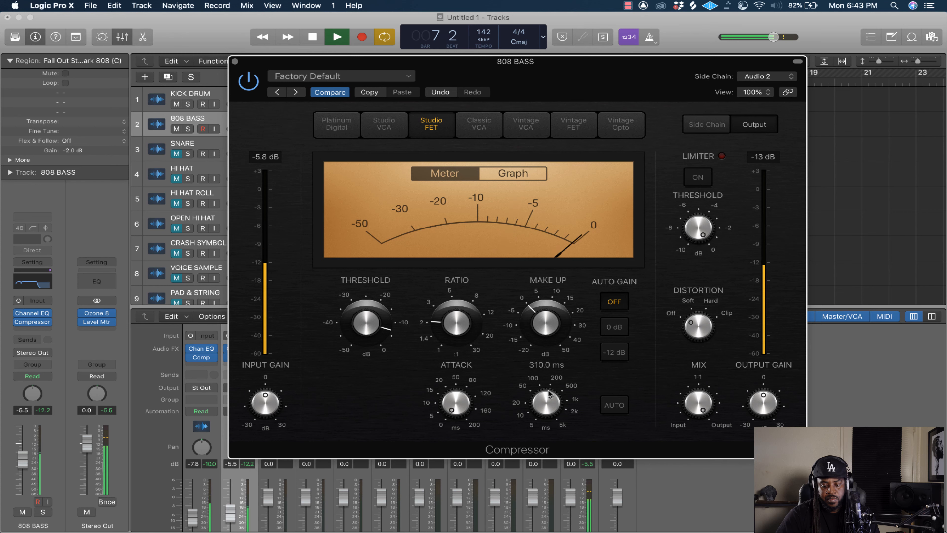
left_click_drag(365, 320, 367, 314)
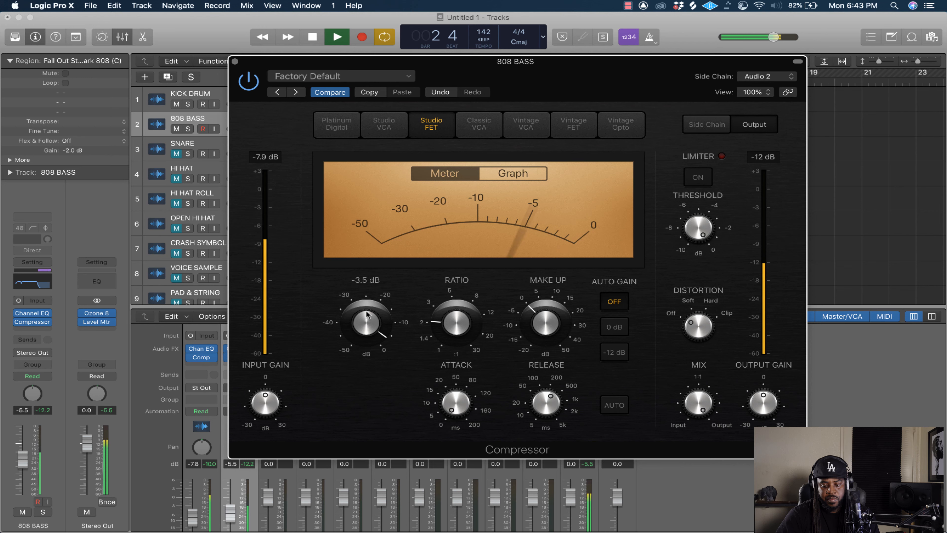
left_click_drag(452, 322, 453, 325)
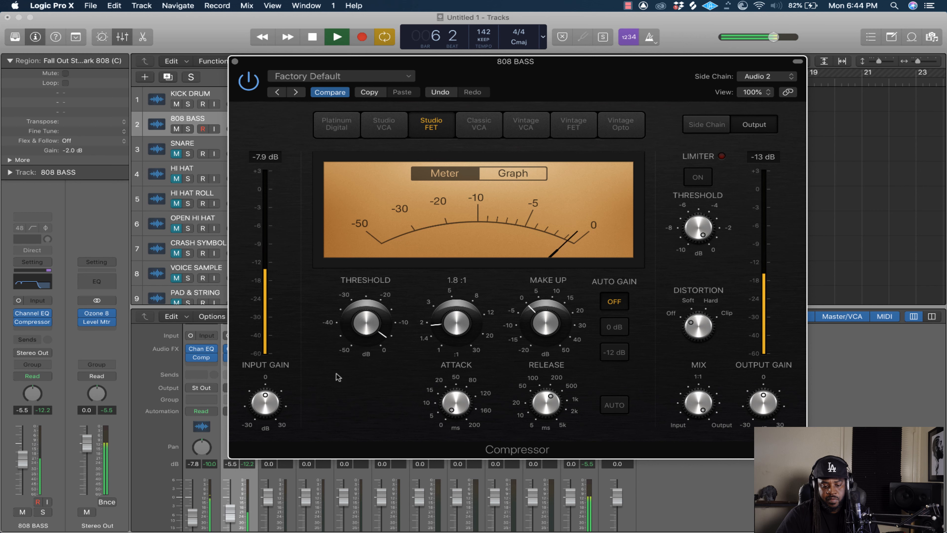
key("space")
left_click(236, 70)
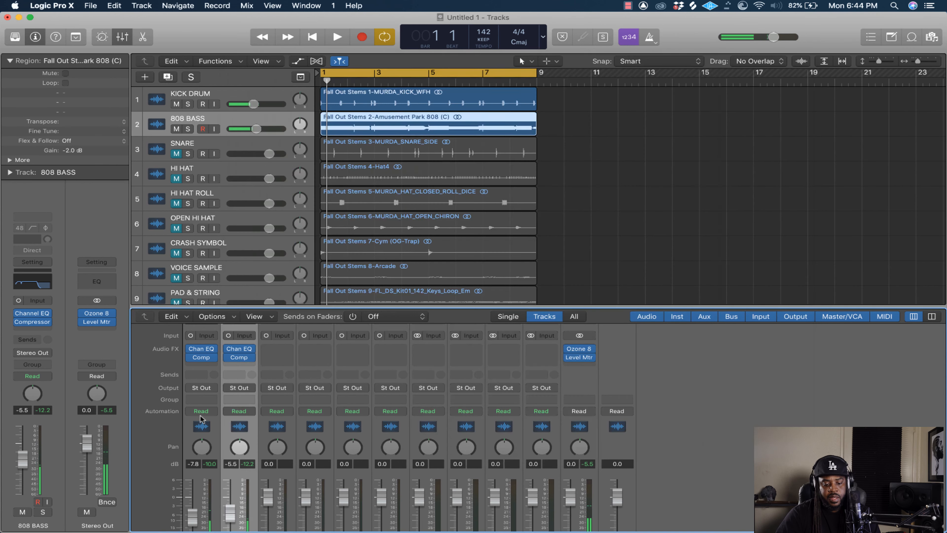
Insert a mono Distortion II effect after the compressor on 808 BASS and move its window over the arrangement.
left_click(250, 365)
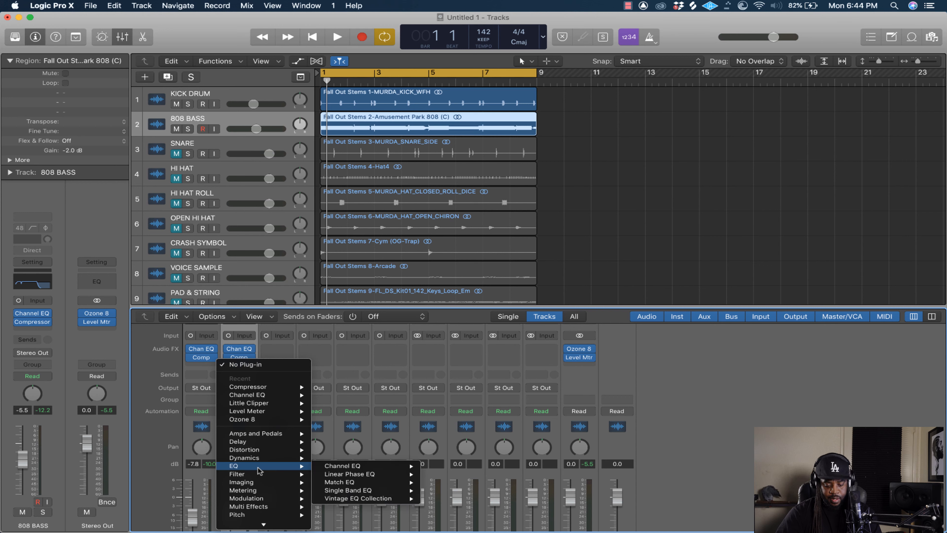
mouse_move(262, 500)
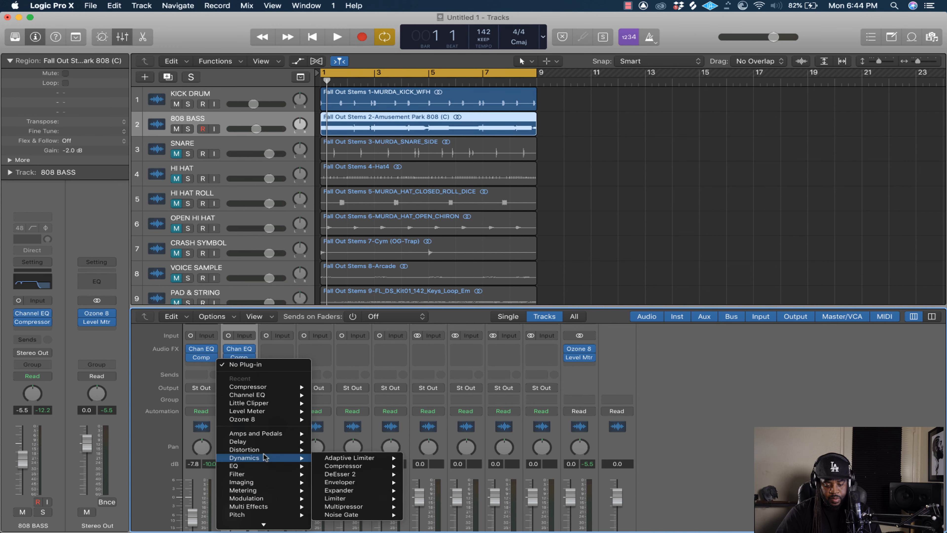
mouse_move(267, 455)
mouse_move(367, 457)
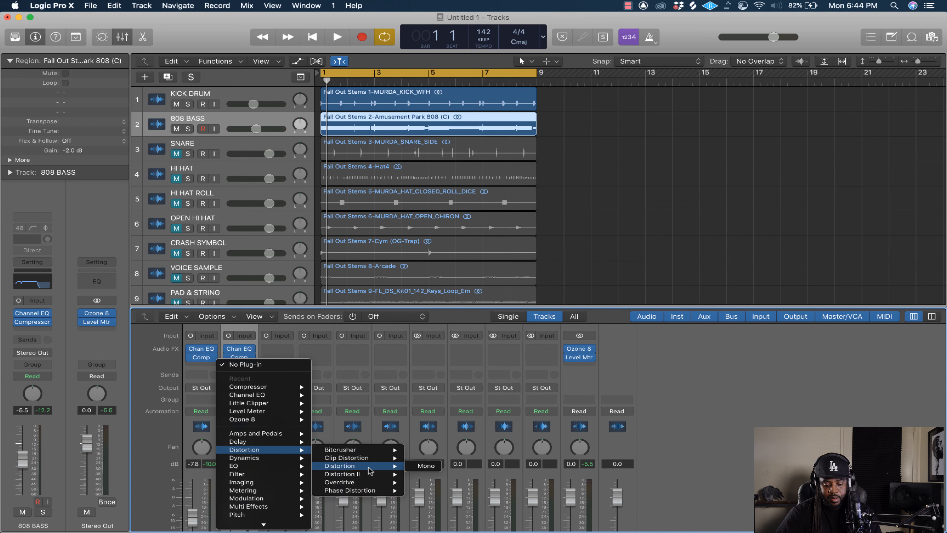
left_click(428, 474)
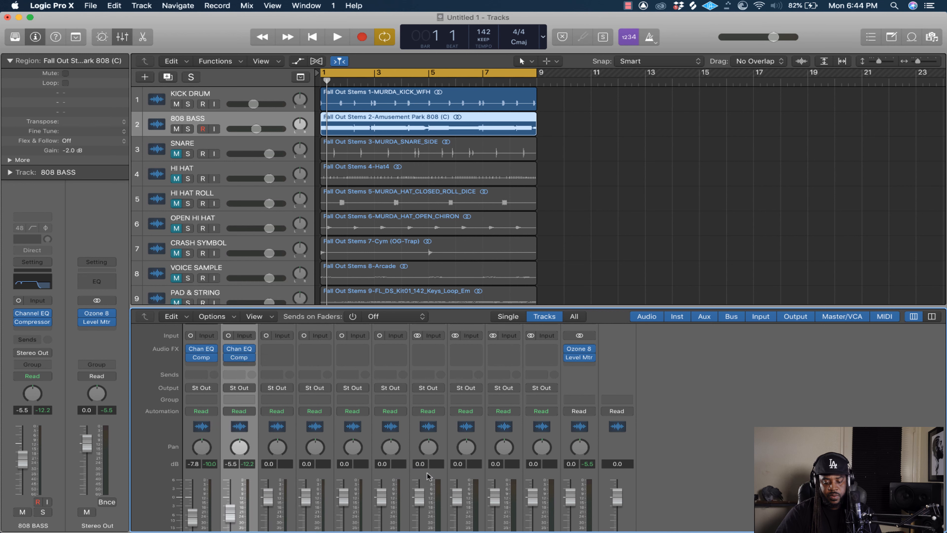
left_click_drag(220, 34, 489, 131)
Set the Distortion II pre gain to 8.5 dB while the loop plays.
mouse_move(342, 218)
key("space")
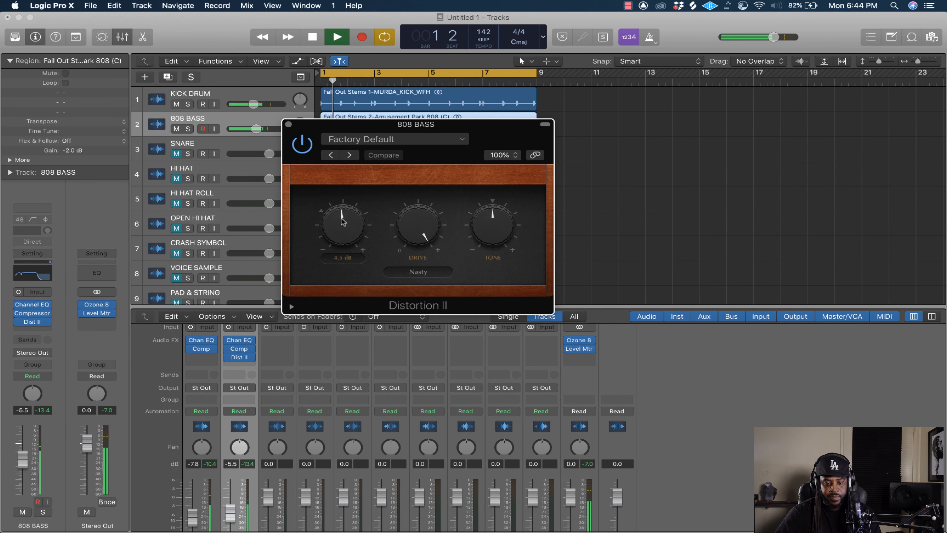
left_click_drag(342, 217, 342, 210)
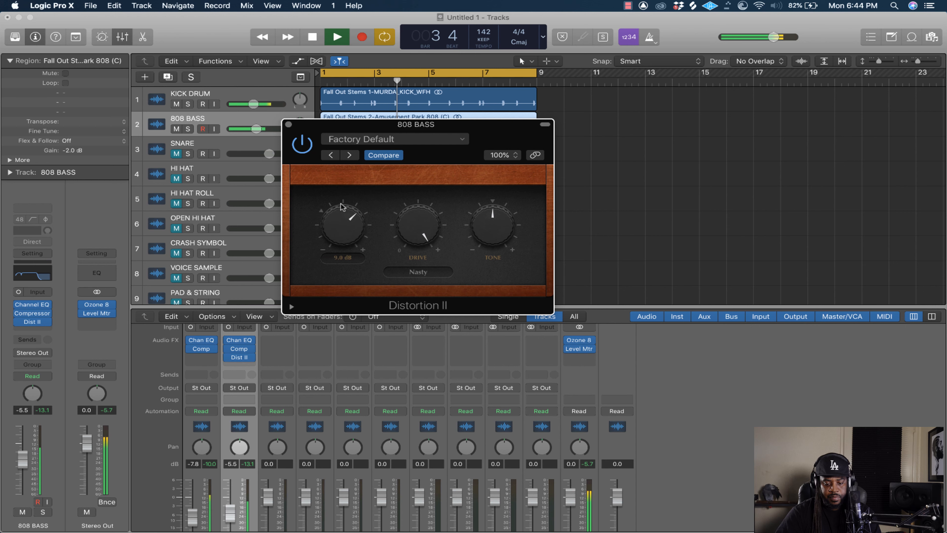
left_click_drag(340, 206, 340, 210)
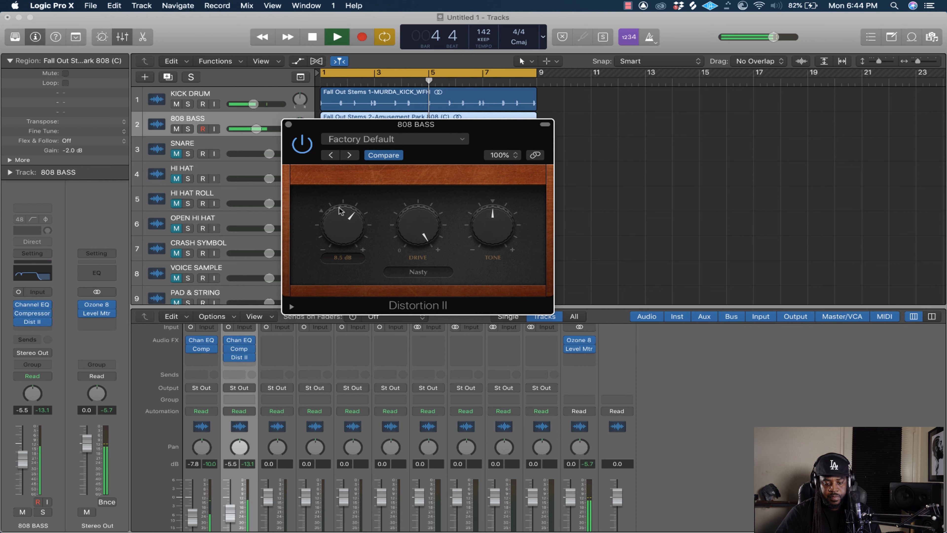
Lower the 808 BASS fader to -7.0 dB during playback and slightly reduce the Distortion II pre gain.
scroll(230, 453, "down", 3)
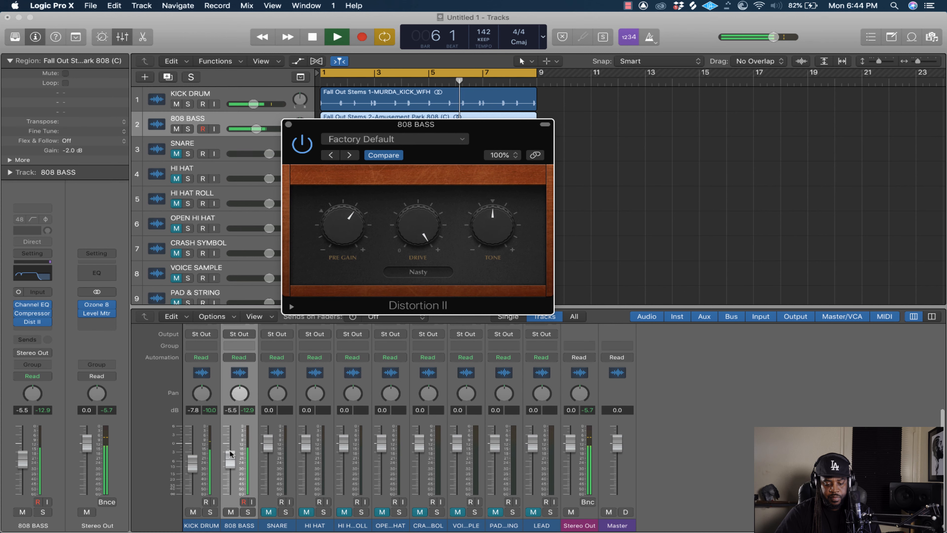
left_click_drag(230, 453, 229, 461)
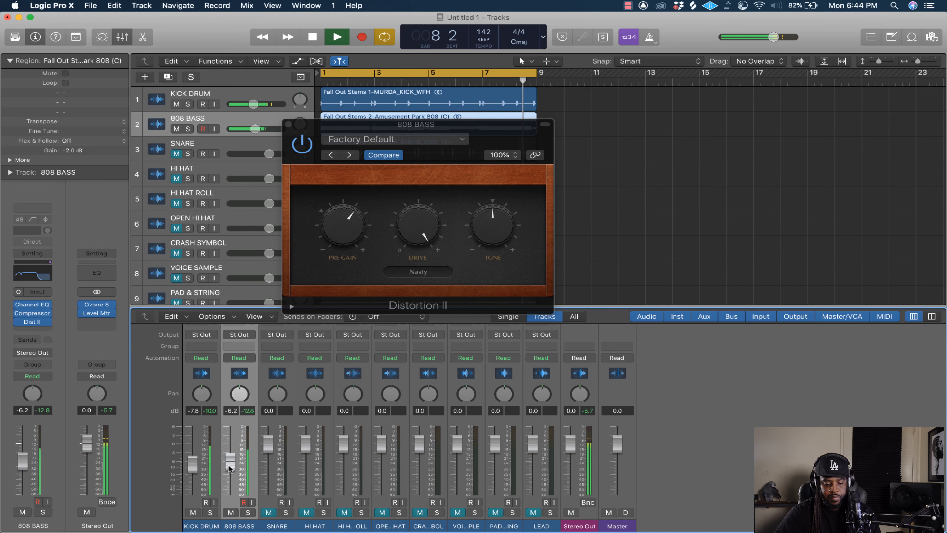
left_click_drag(229, 469, 230, 464)
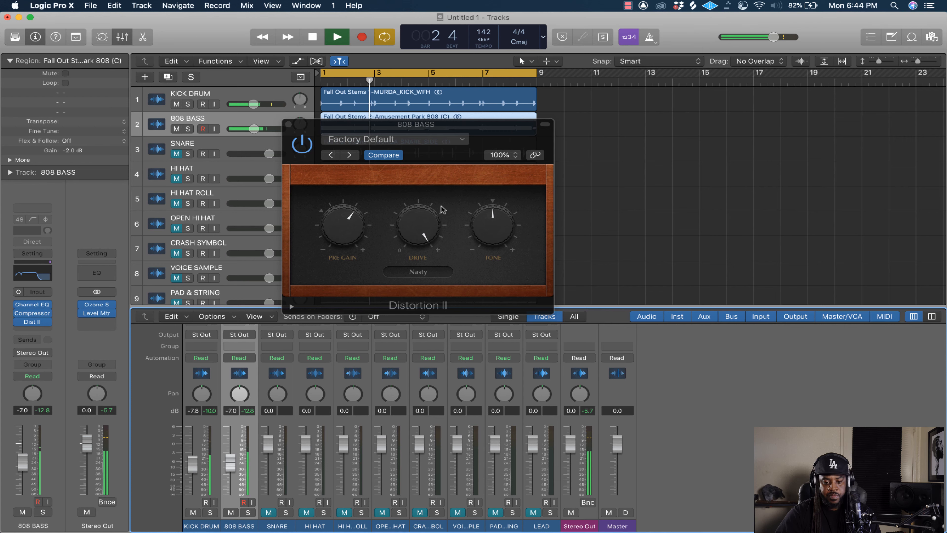
left_click_drag(335, 229, 335, 233)
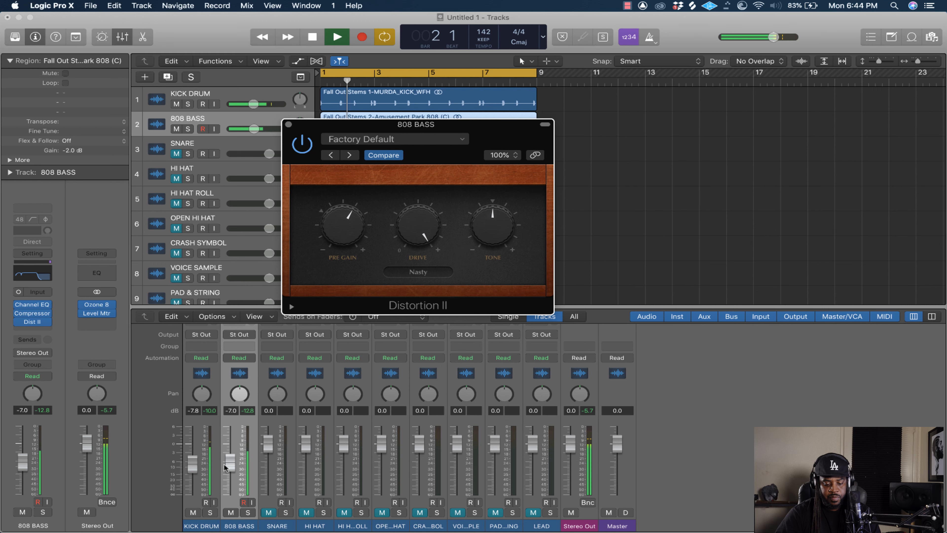
Raise the KICK DRUM and 808 BASS faders to -6.6 dB and stop playback.
left_click_drag(194, 469, 231, 463)
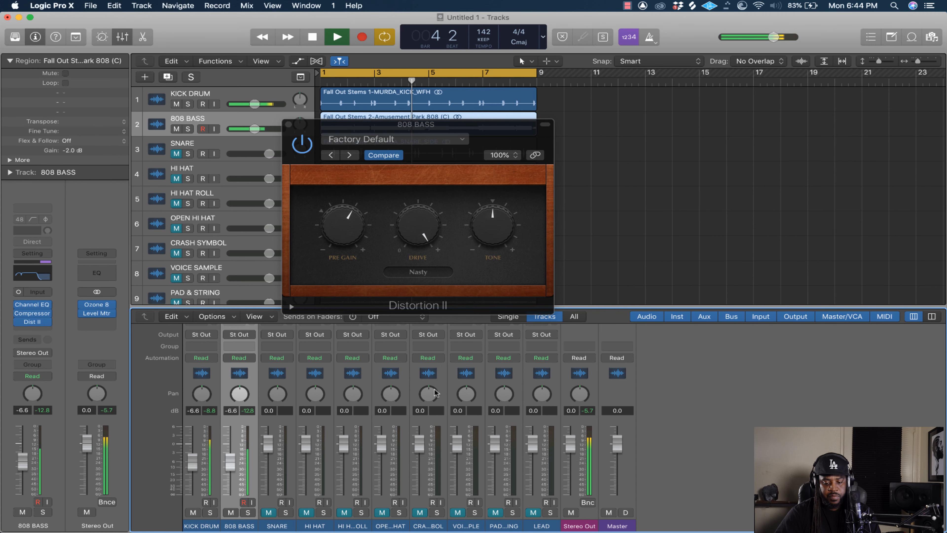
key("space")
Check the Stereo Out level in its Level Meter during playback, set the meter's marker to -9 dB and close its window.
scroll(556, 420, "up", 5)
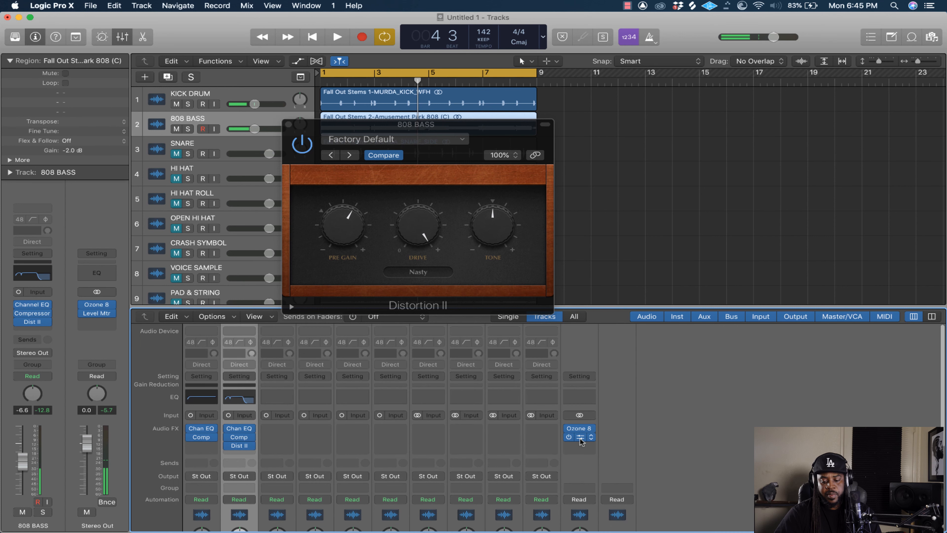
left_click(581, 438)
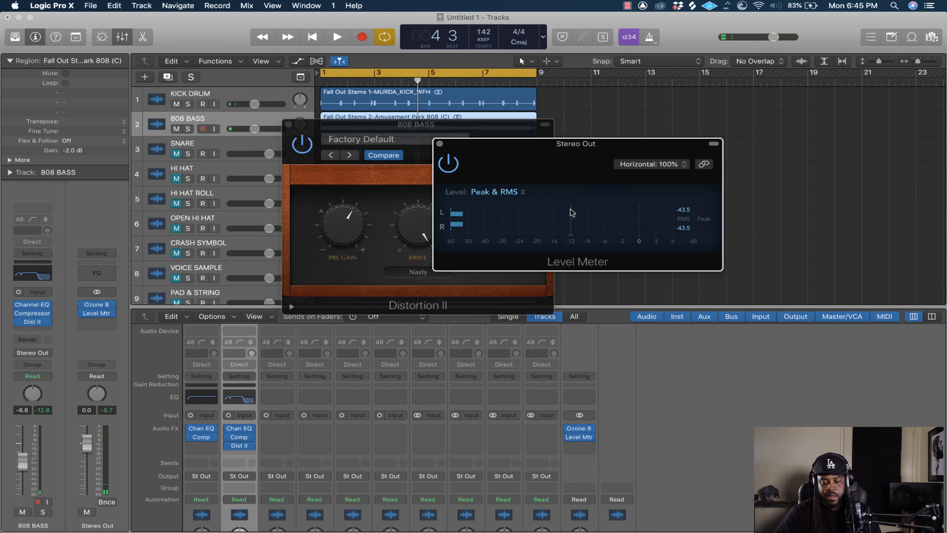
key("Return")
key("space")
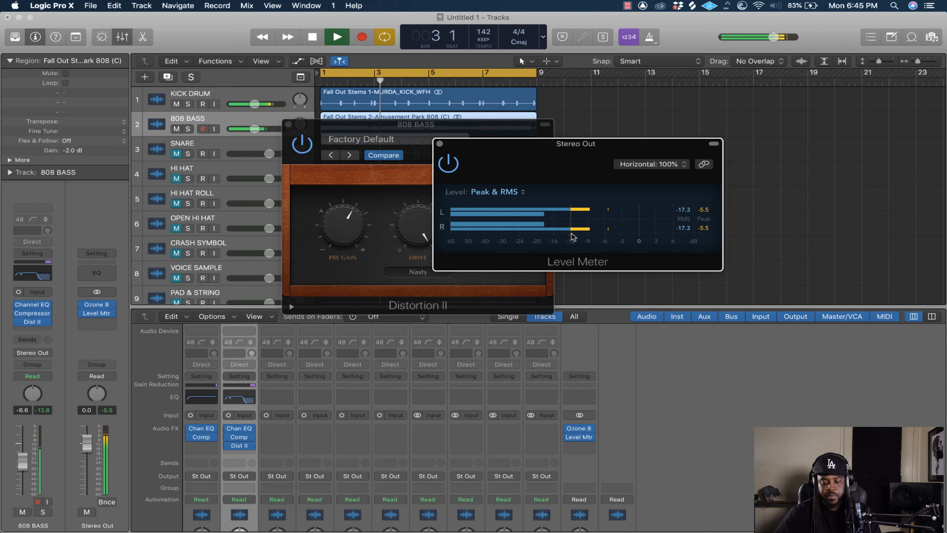
left_click_drag(571, 235, 586, 235)
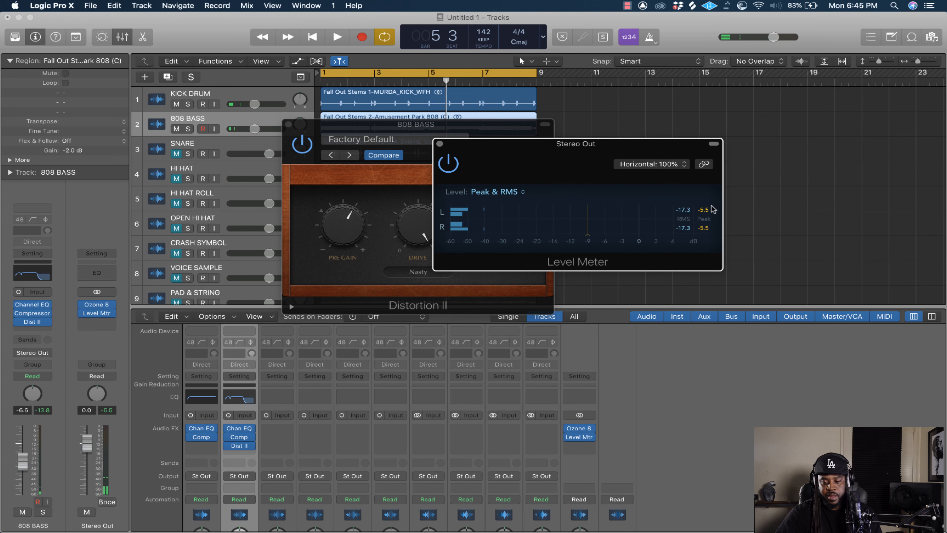
left_click(440, 144)
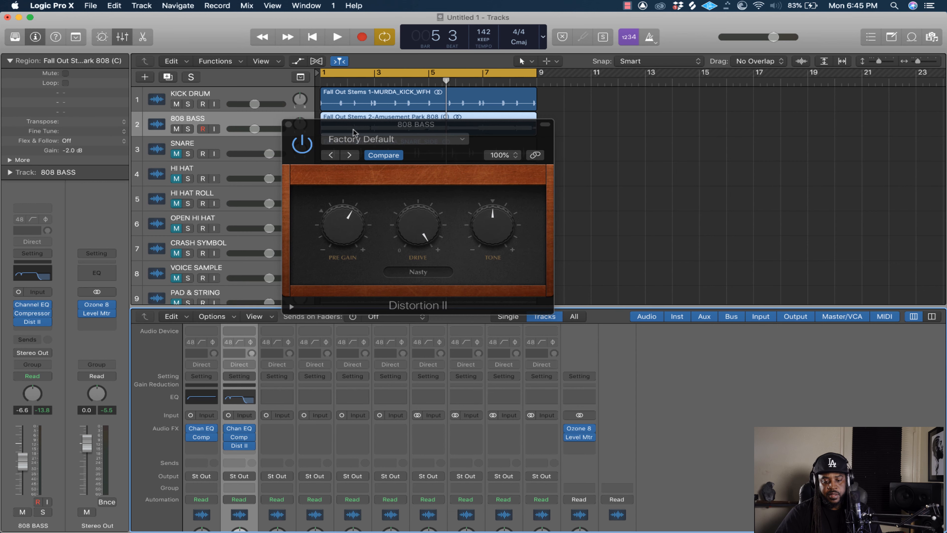
Close the Distortion II window and play the loop to judge the balance between KICK DRUM and 808 BASS.
left_click_drag(333, 127, 438, 141)
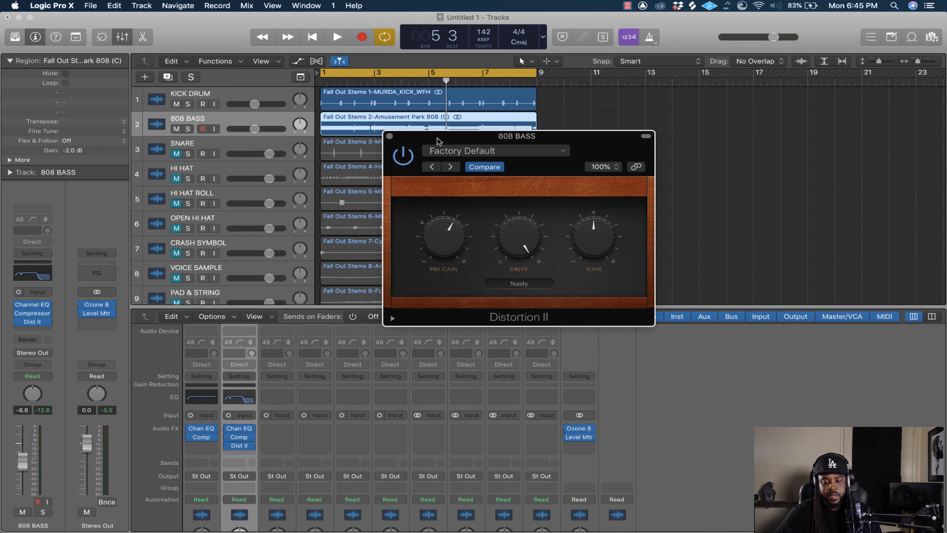
left_click(389, 136)
scroll(252, 463, "down", 5)
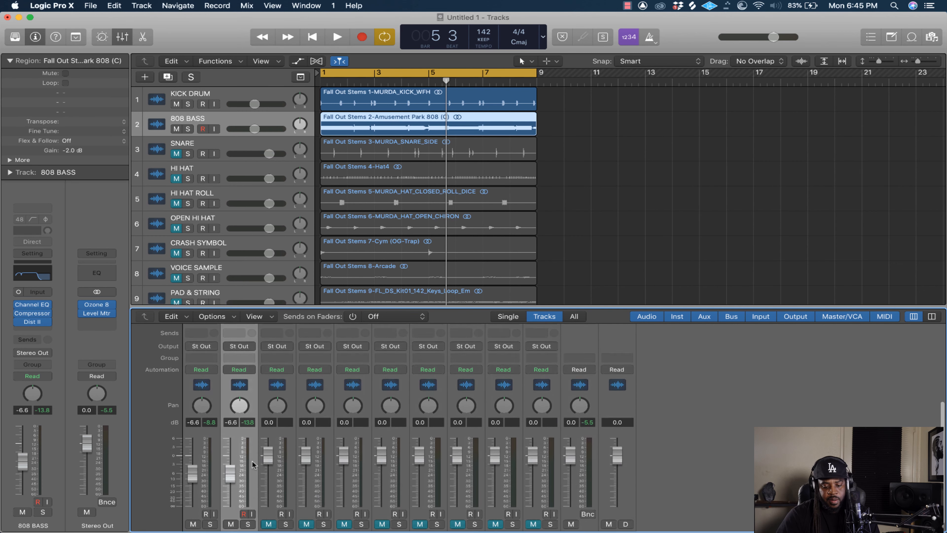
key("space")
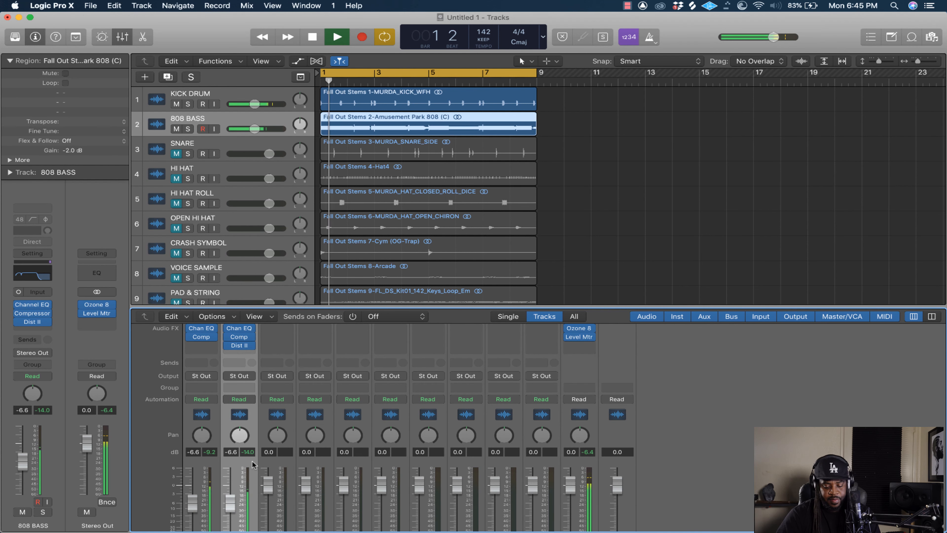
scroll(252, 464, "down", 2)
scroll(252, 464, "down", 1)
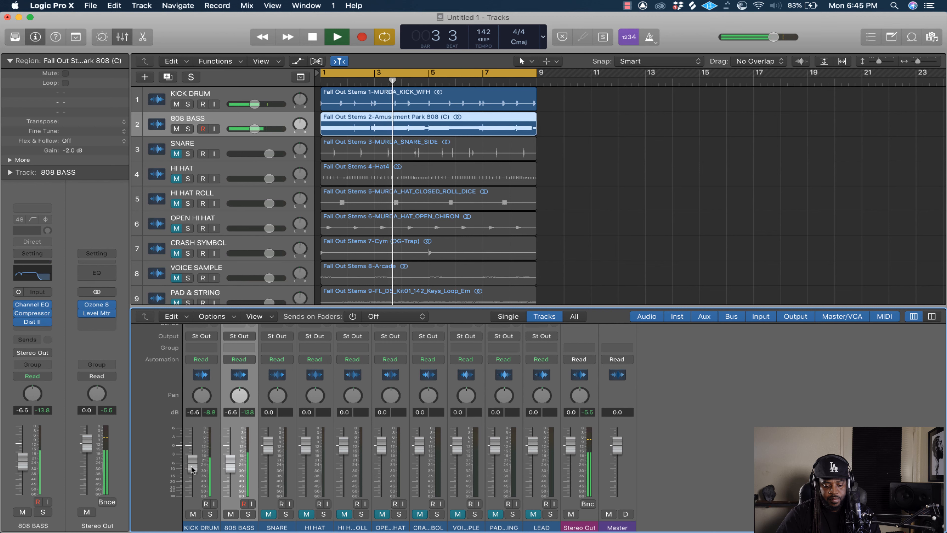
left_click_drag(192, 462, 191, 466)
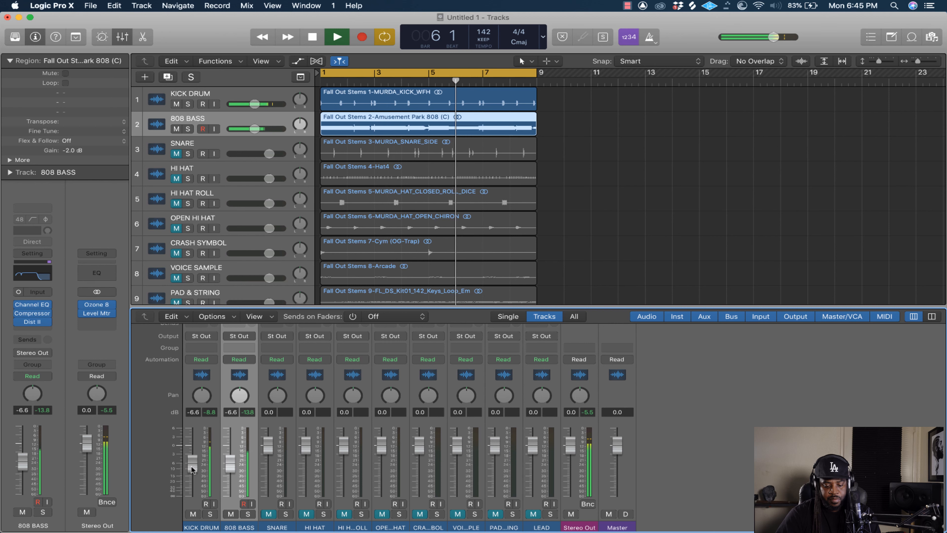
scroll(274, 454, "up", 4)
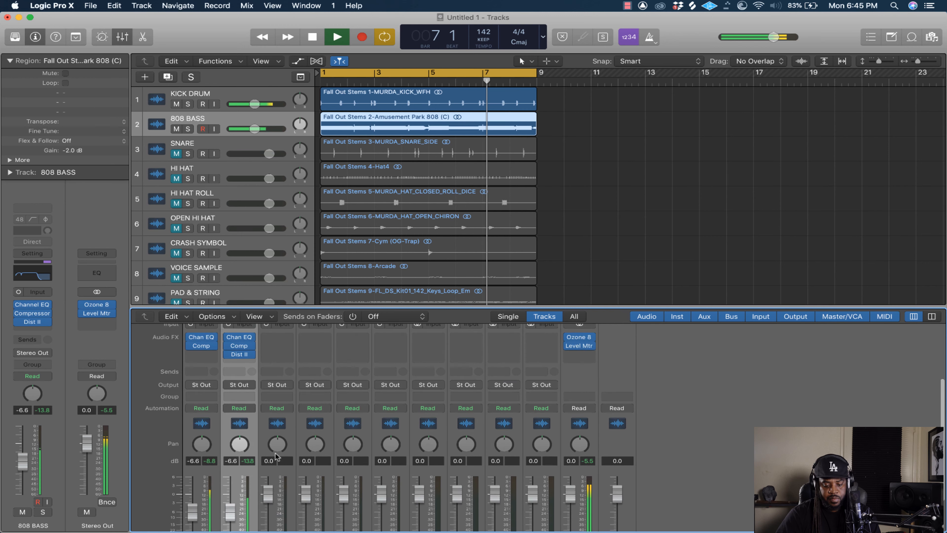
scroll(275, 455, "up", 1)
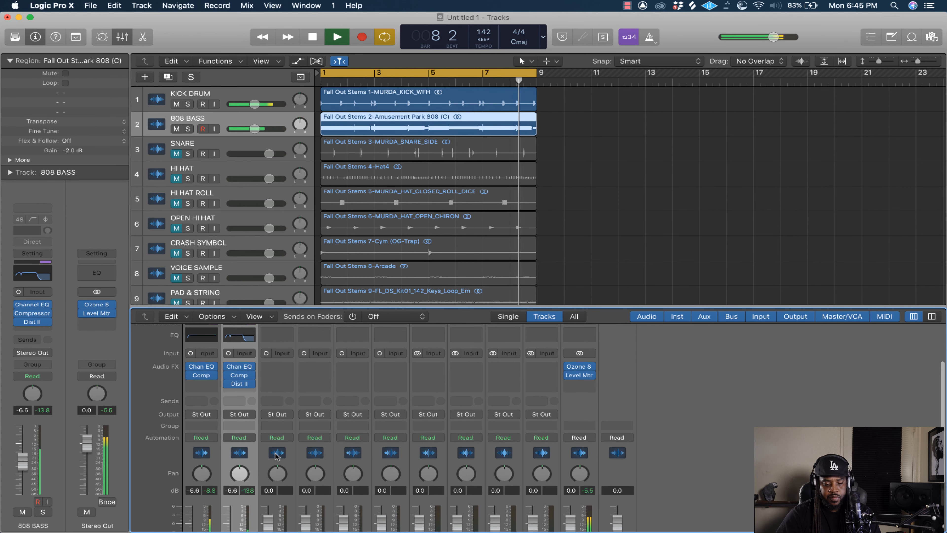
key("space")
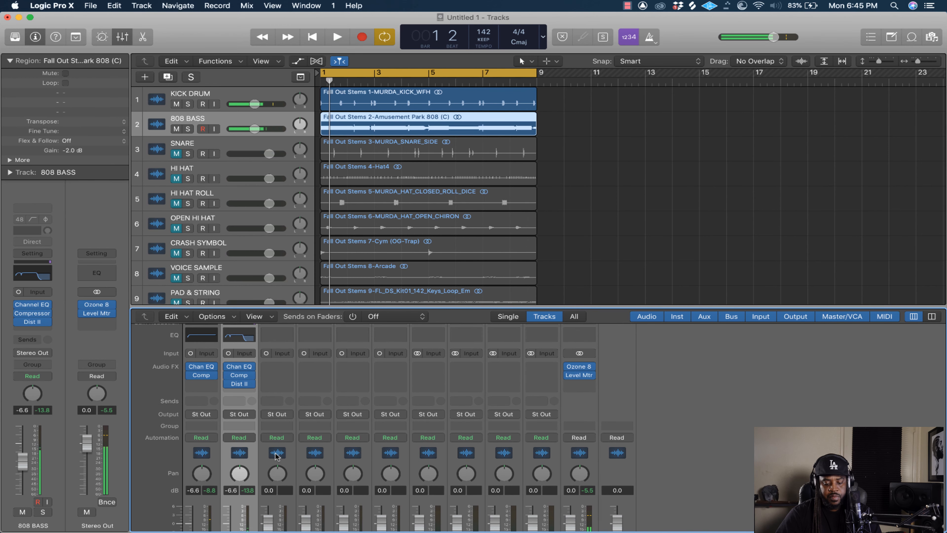
Unmute the SNARE track, audition it with the kick and 808, and reset its fader to 0.0 dB.
scroll(276, 455, "down", 4)
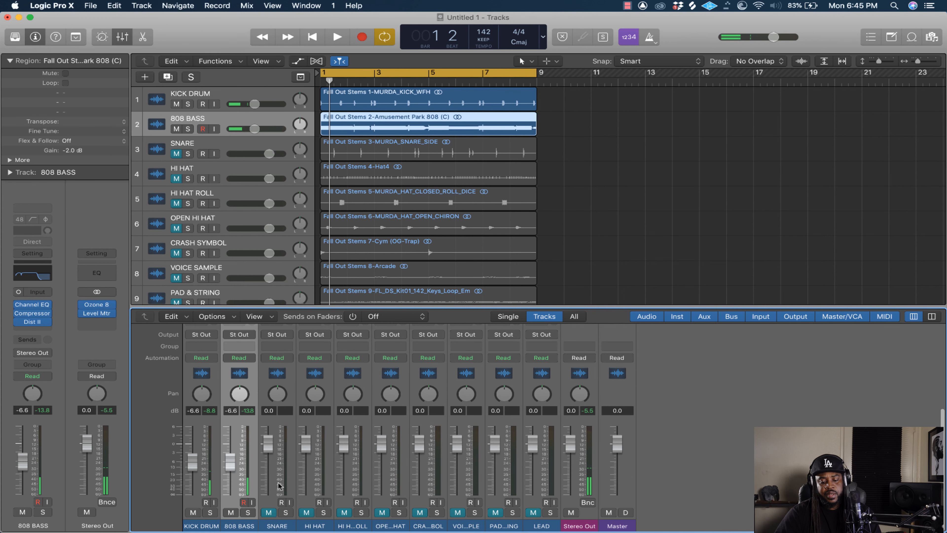
left_click(270, 513)
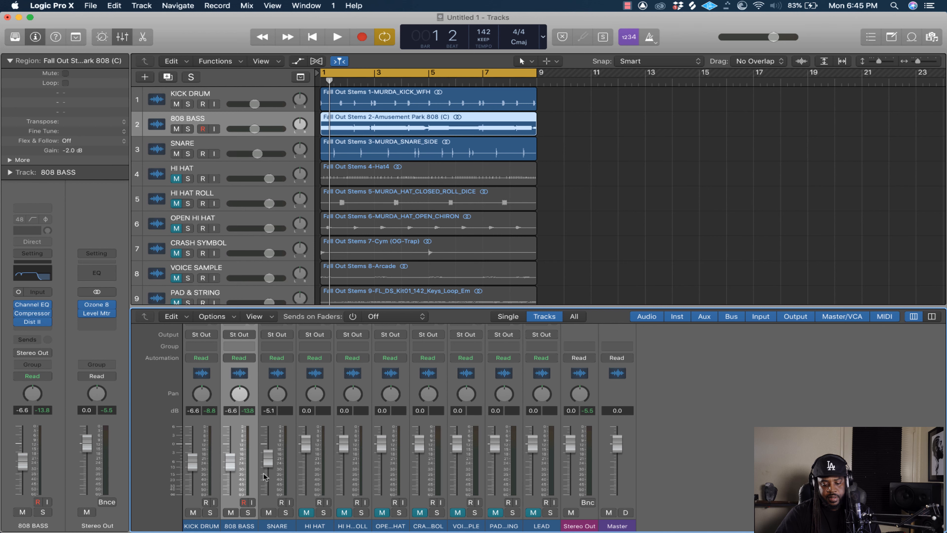
key("space")
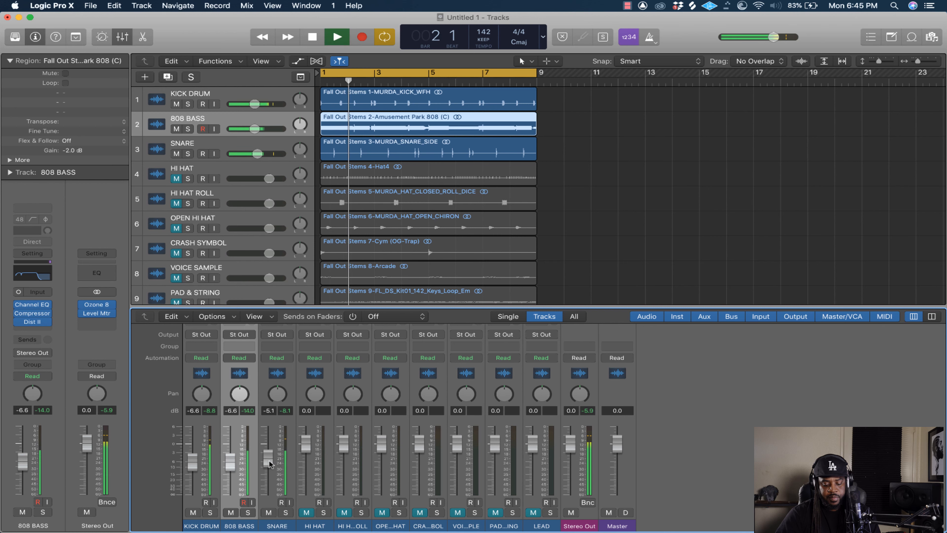
left_click(270, 463, "alt")
key("space")
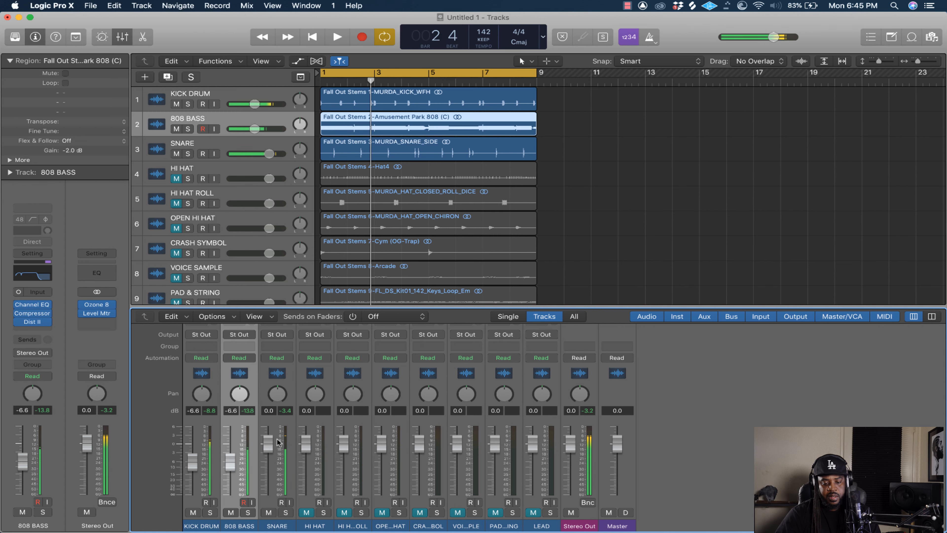
Select the SNARE region and reduce its region gain to -6.0 dB, checking the level with short playback.
left_click(384, 157)
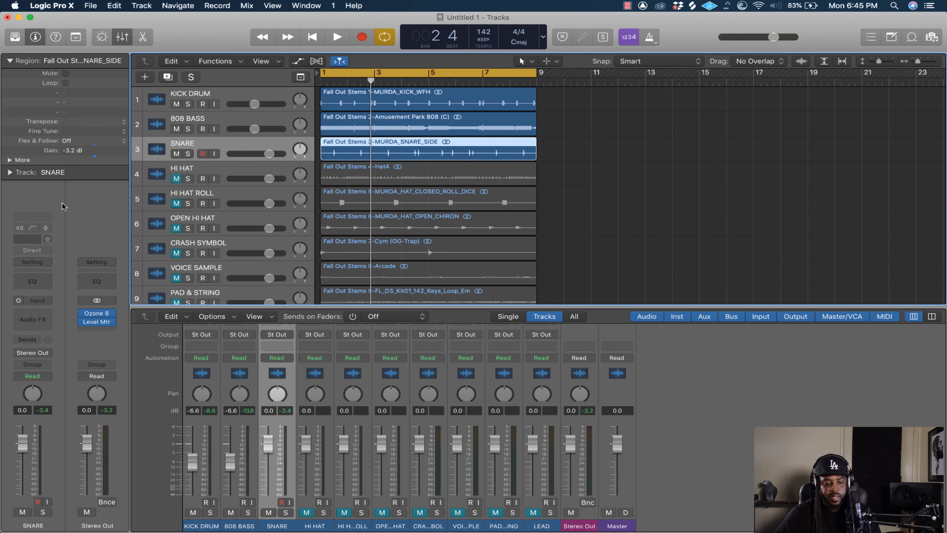
key("space")
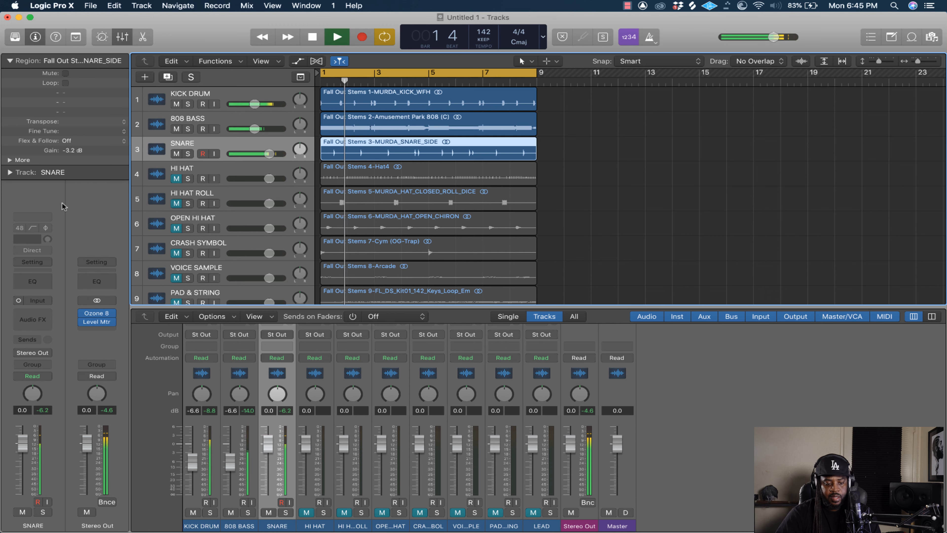
key("space")
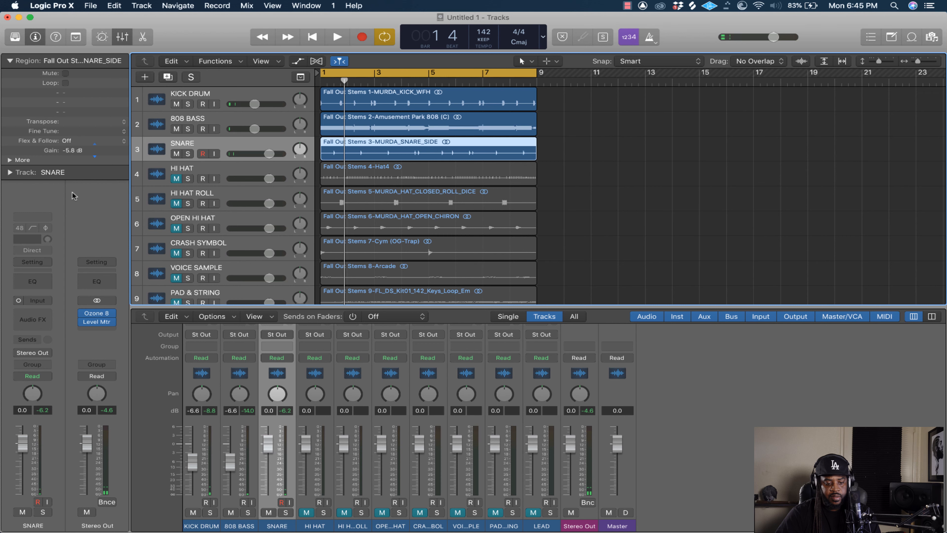
Lower the SNARE fader to -0.7 dB while the loop plays and stop playback.
key("space")
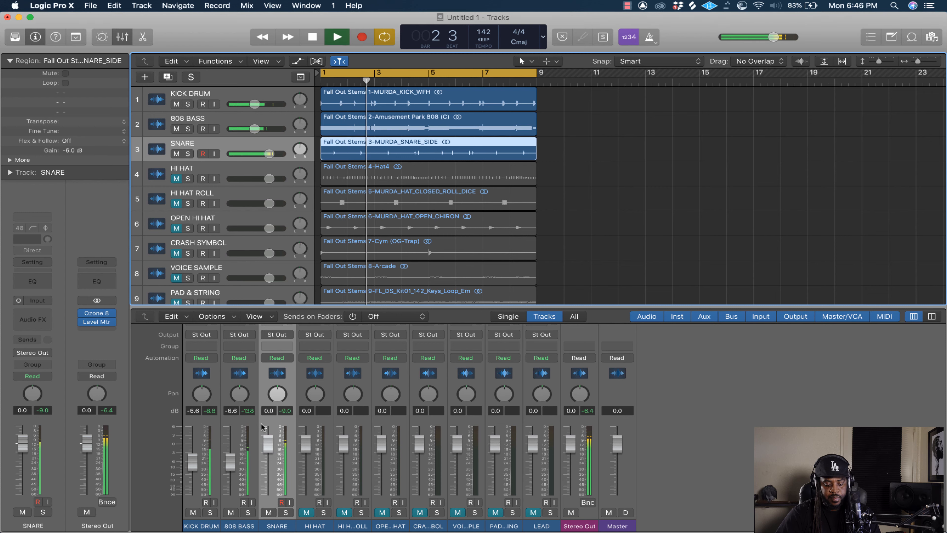
left_click_drag(269, 443, 269, 445)
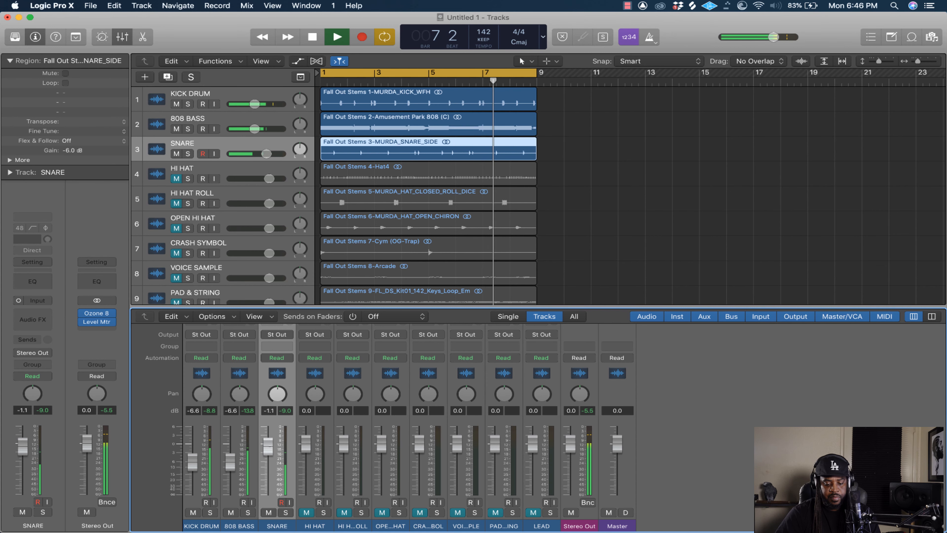
key("space")
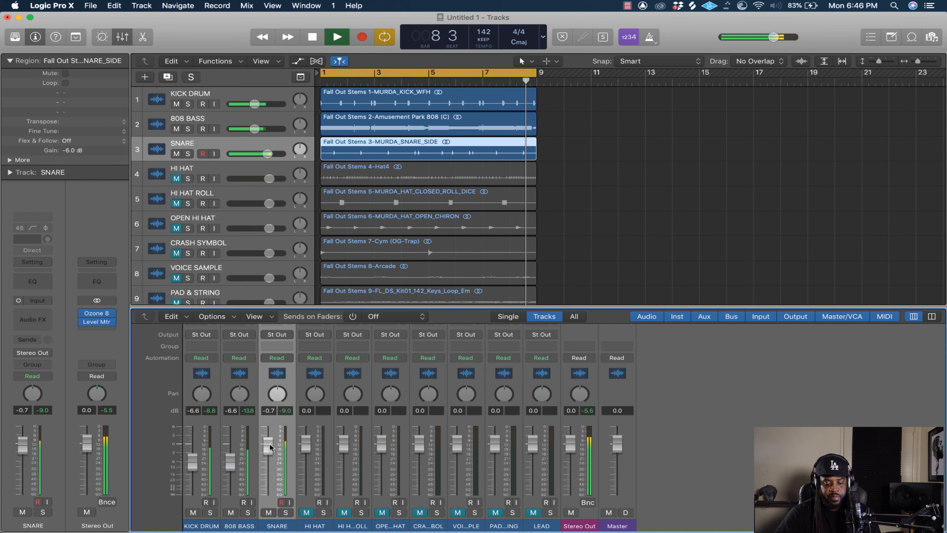
Add a Channel EQ to the SNARE track and enable its low cut at 100 Hz with a 48 dB/Oct slope.
scroll(282, 420, "up", 5)
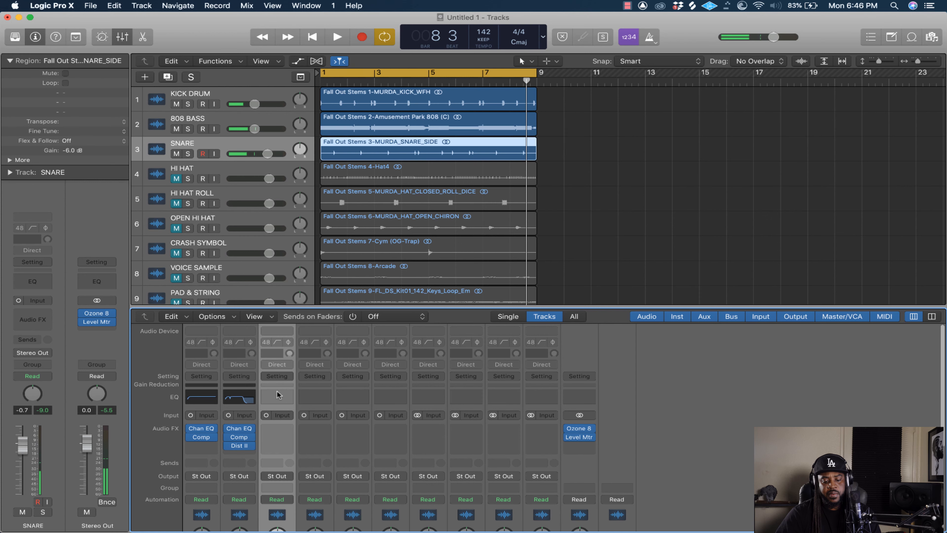
left_click(278, 395)
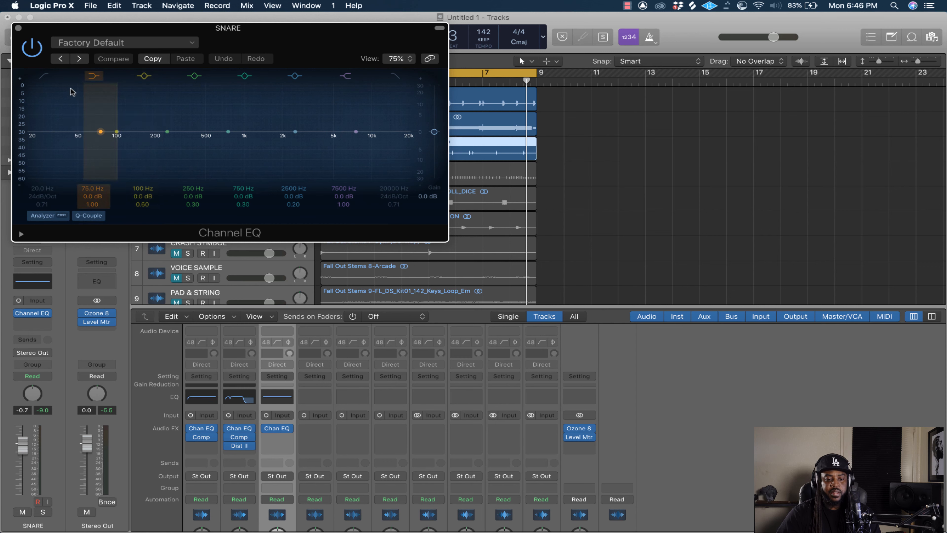
left_click(43, 76)
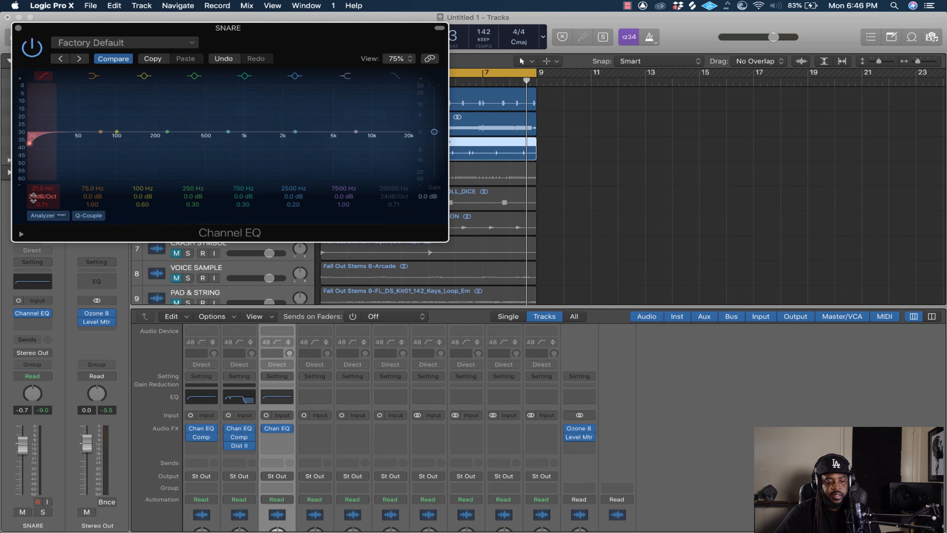
left_click_drag(34, 197, 36, 169)
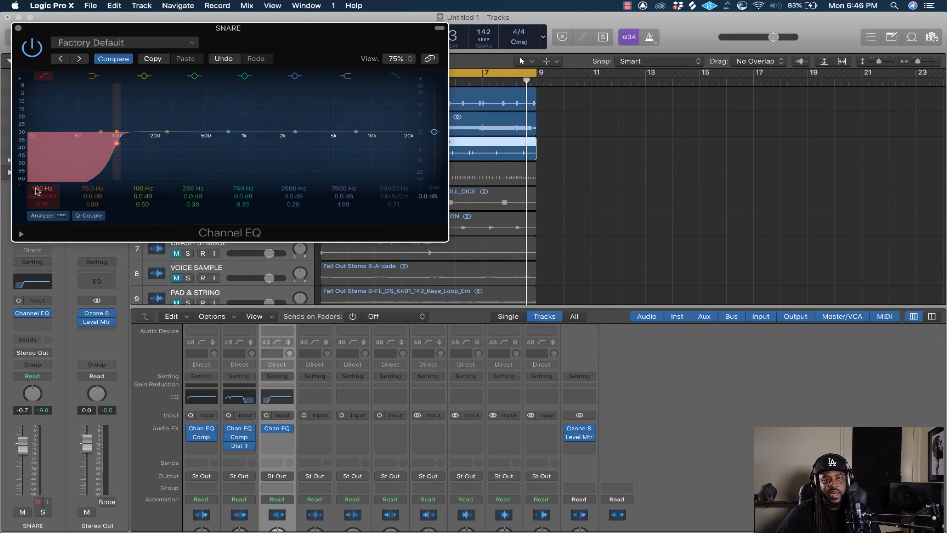
Boost the SNARE Channel EQ's high shelf by +5.0 dB at 5000 Hz during playback and close the EQ window.
key("space")
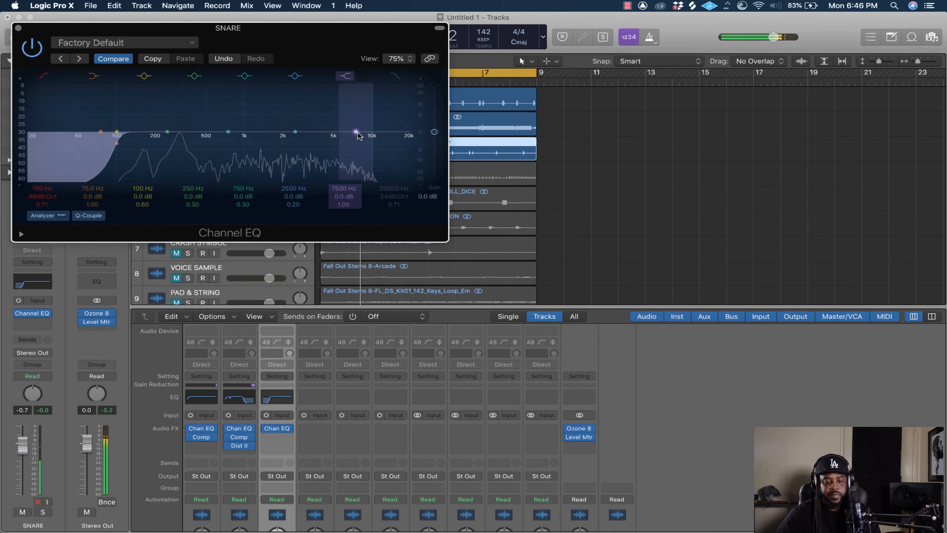
left_click_drag(356, 132, 333, 126)
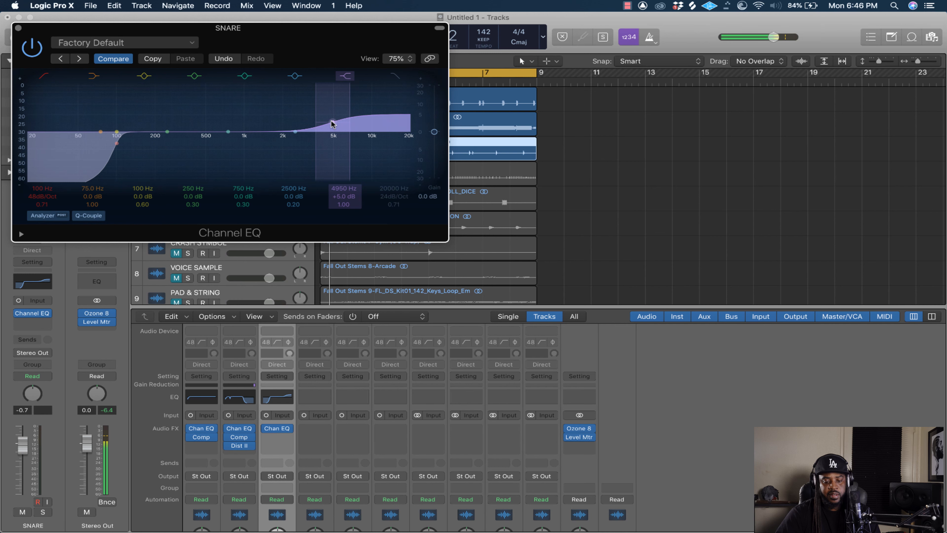
left_click_drag(333, 125, 333, 125)
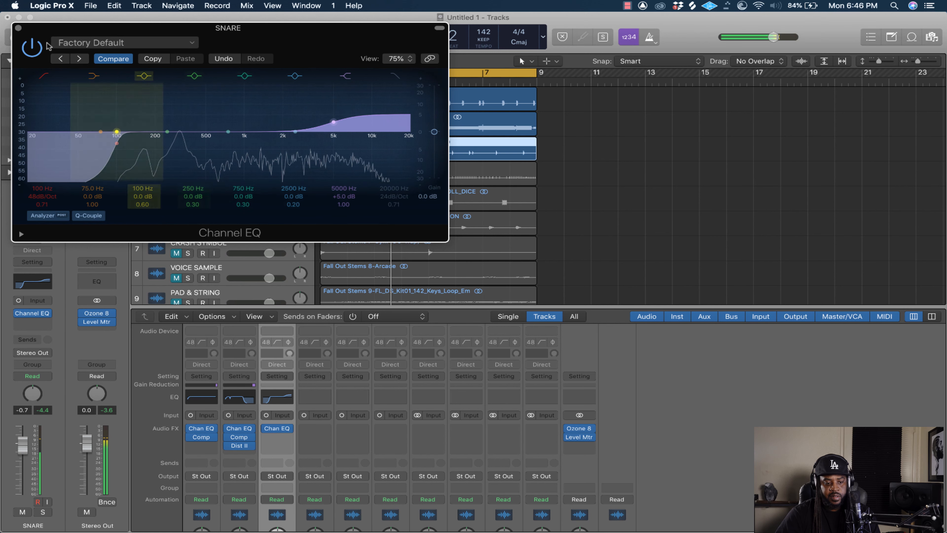
left_click(18, 29)
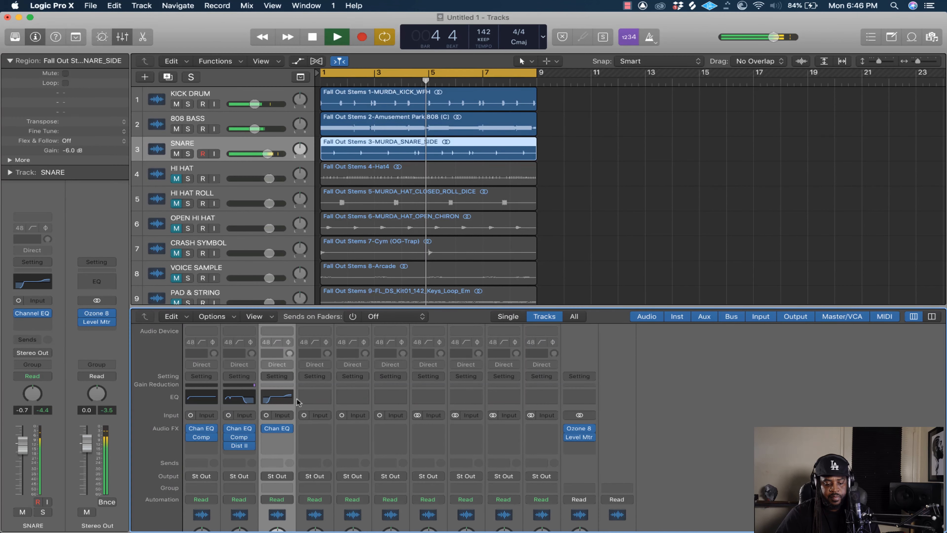
Lower the SNARE fader to -3.4 dB against the playing loop and stop playback.
scroll(299, 402, "down", 5)
left_click_drag(267, 444, 268, 469)
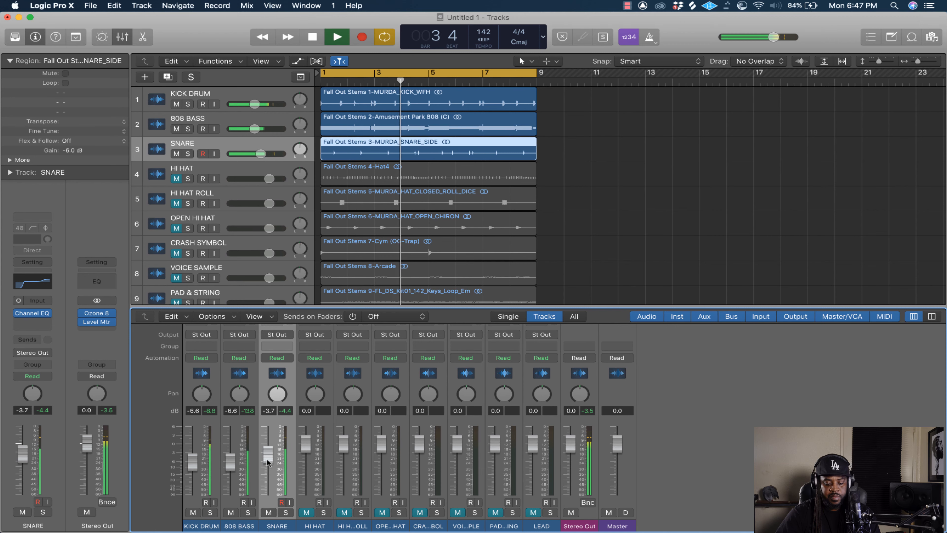
left_click_drag(268, 458, 267, 456)
key("space")
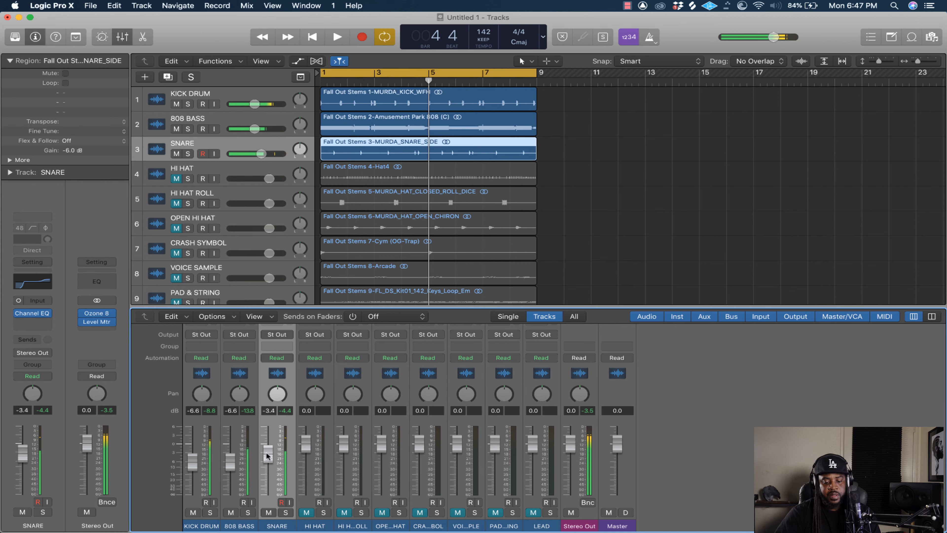
scroll(267, 456, "up", 5)
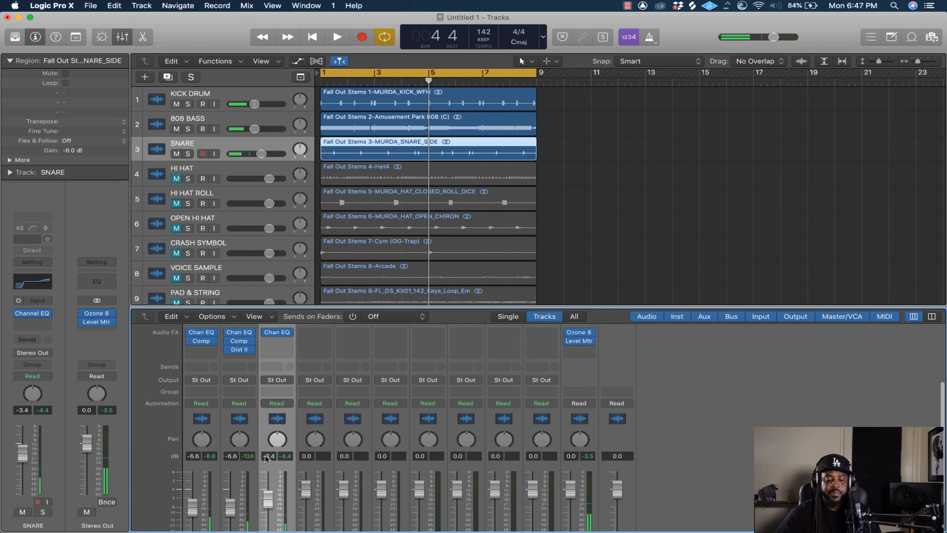
Add a send to Bus 1 on the SNARE channel strip.
left_click(278, 368)
mouse_move(280, 383)
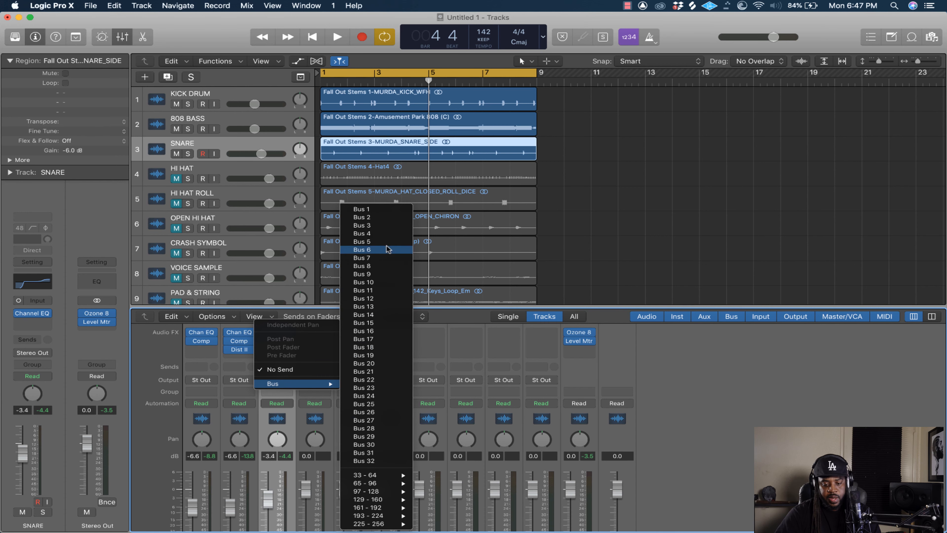
left_click(388, 209)
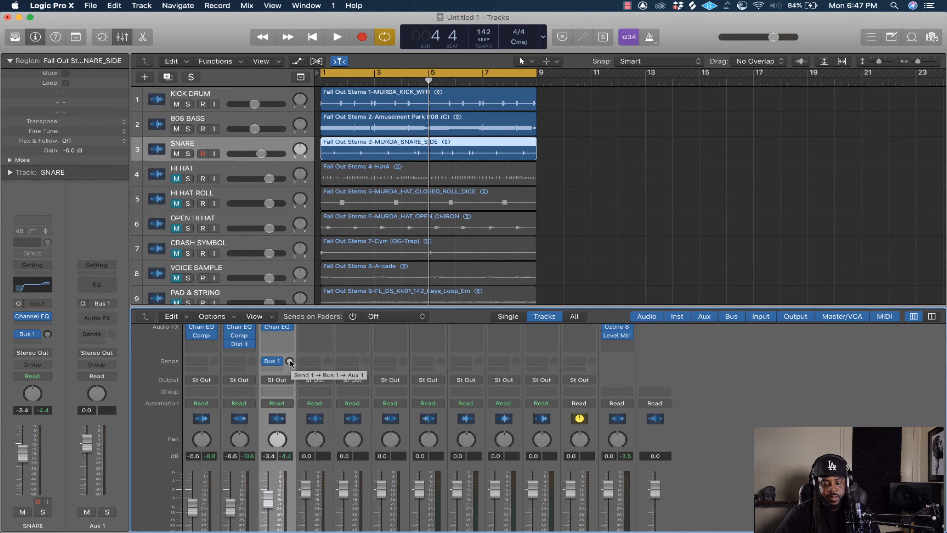
Insert SilverVerb on the Aux 1 channel, raise its wet output to 100%, and close the plug-in window.
scroll(552, 377, "up", 5)
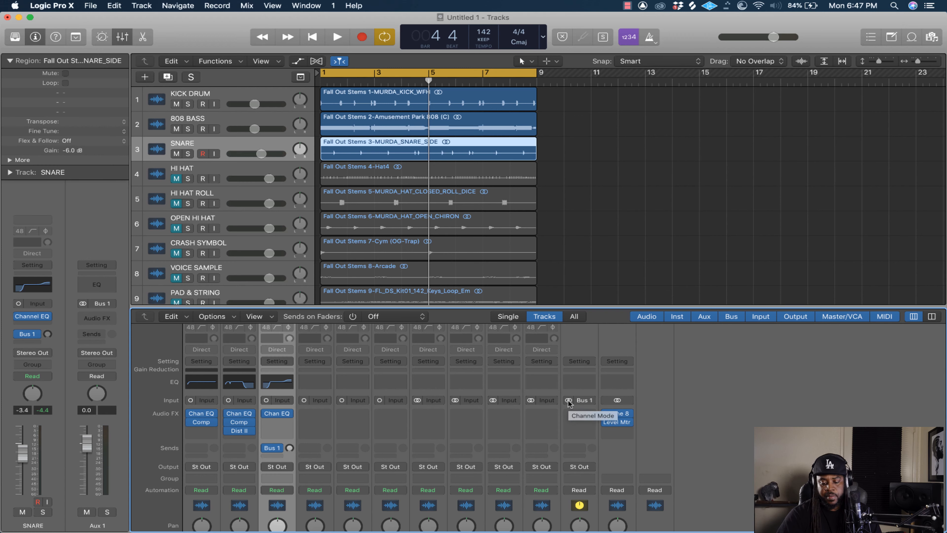
scroll(576, 410, "down", 2)
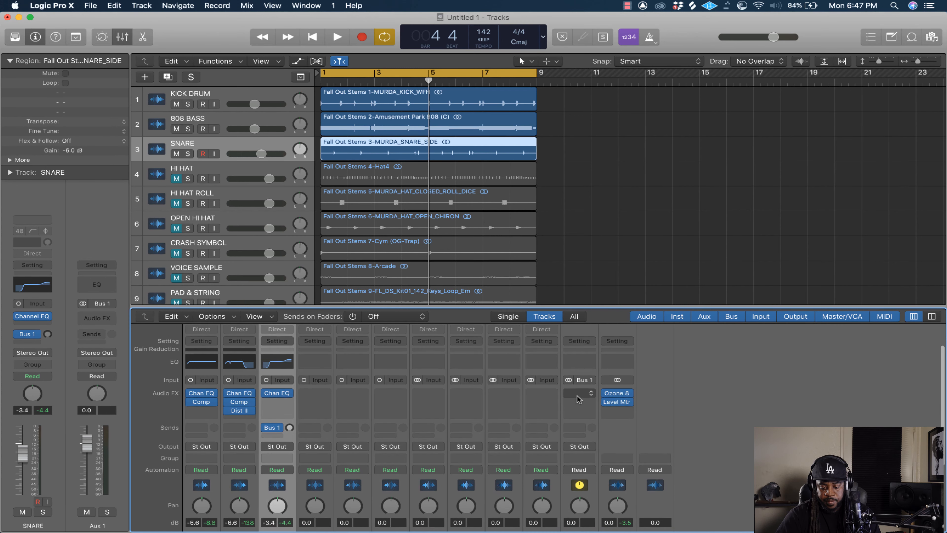
left_click(592, 394)
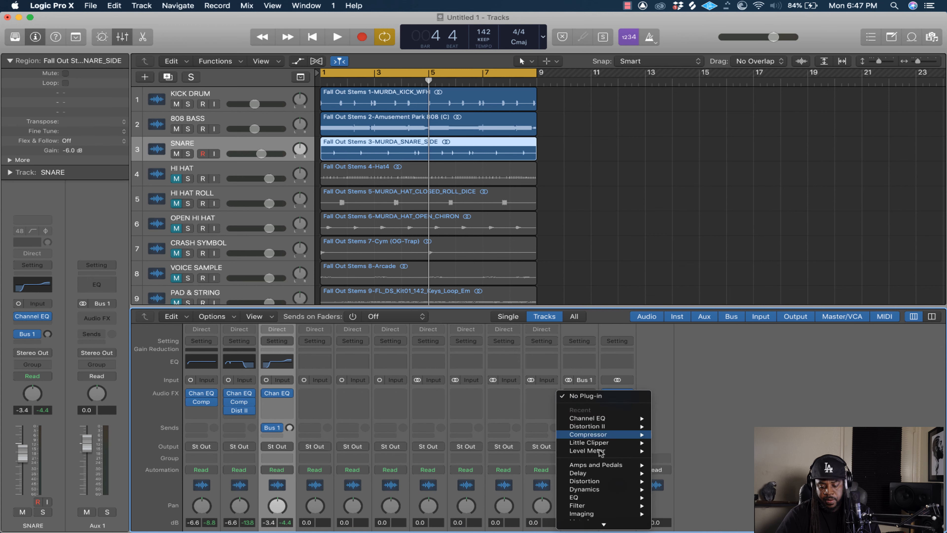
mouse_move(598, 524)
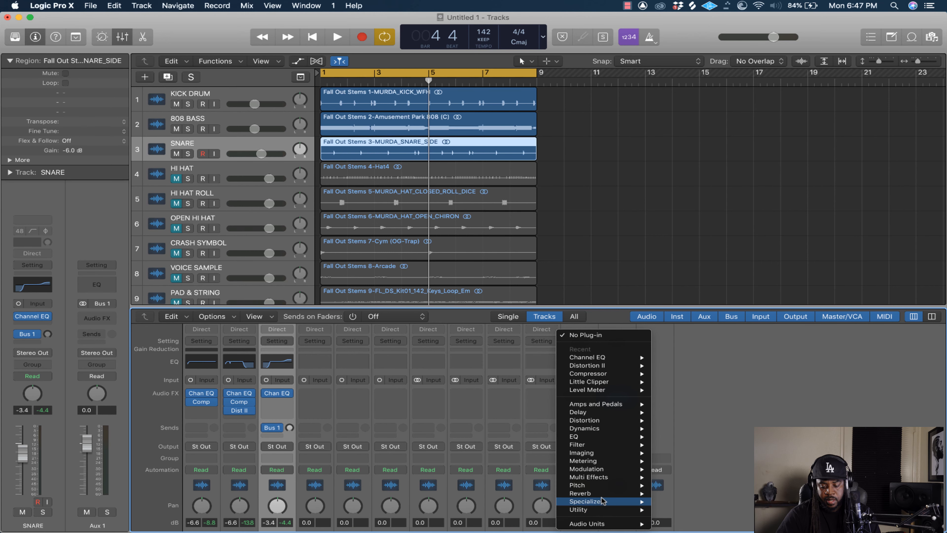
mouse_move(604, 495)
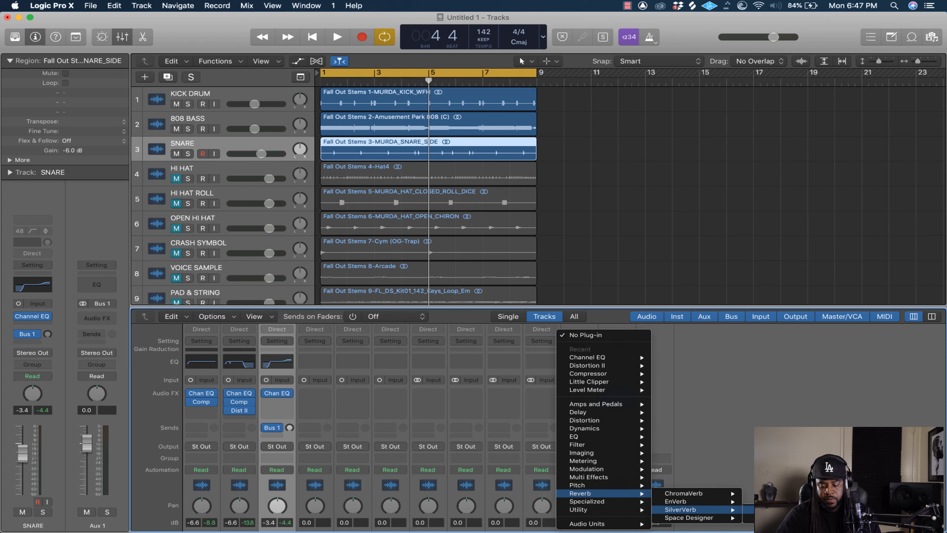
left_click(681, 509)
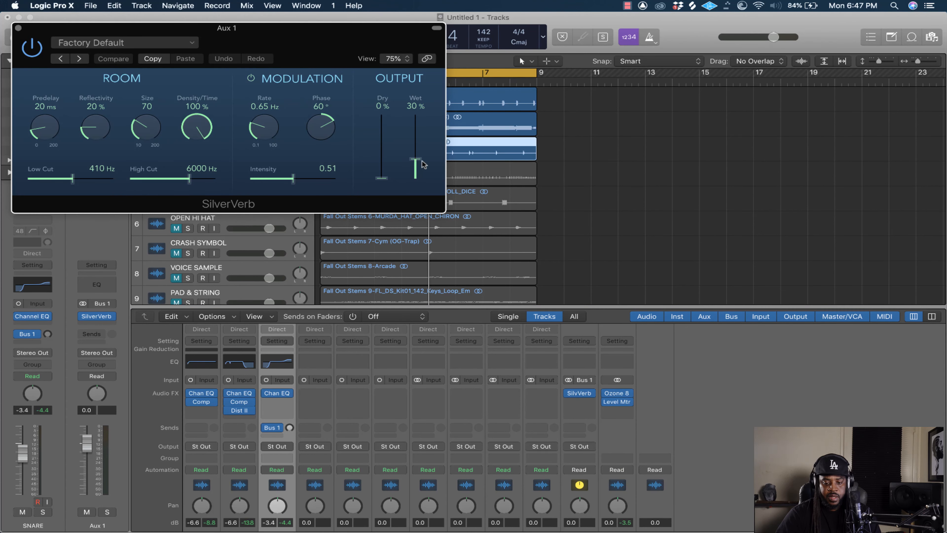
left_click_drag(412, 163, 424, 106)
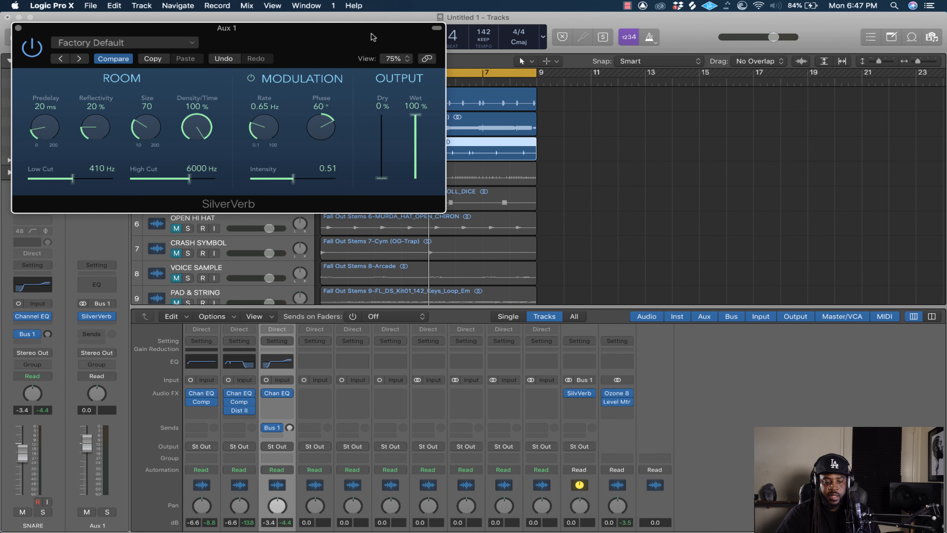
left_click_drag(372, 37, 809, 129)
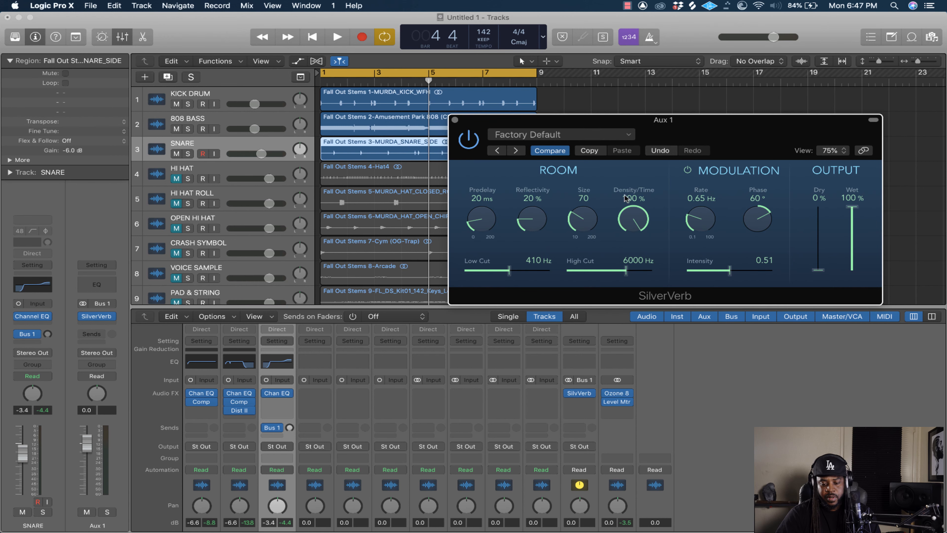
left_click(454, 121)
Raise the SNARE's Bus 1 send to -25.4 dB while the loop plays and stop playback.
scroll(500, 373, "down", 6)
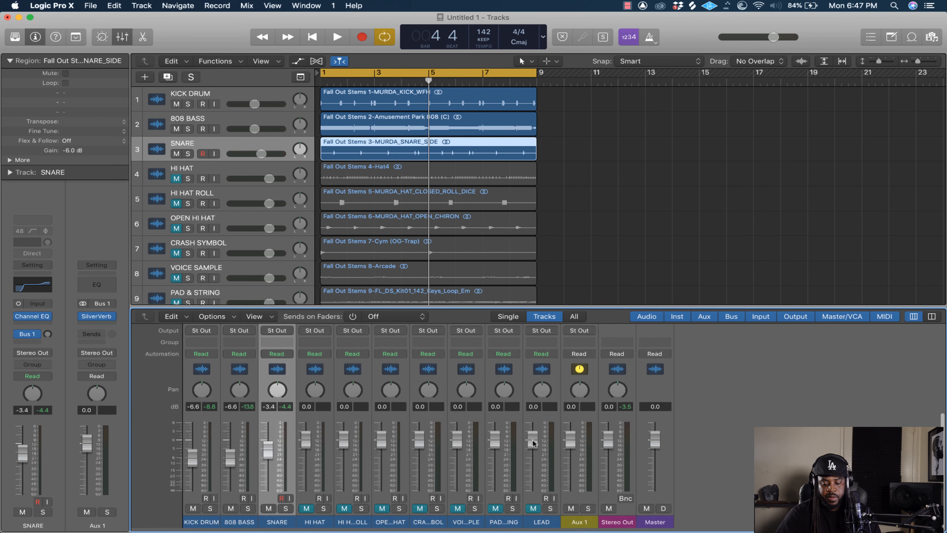
scroll(276, 429, "up", 4)
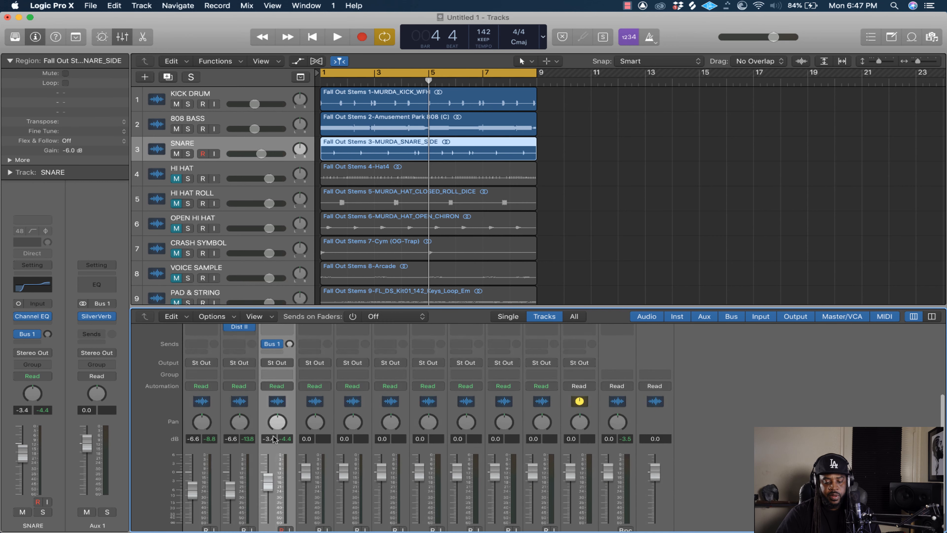
key("space")
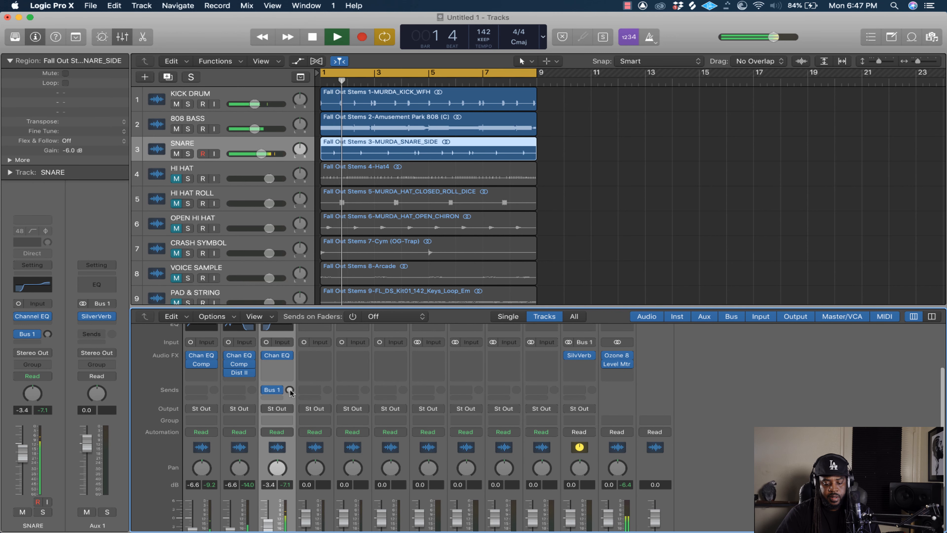
left_click_drag(290, 390, 291, 382)
left_click_drag(290, 378, 290, 375)
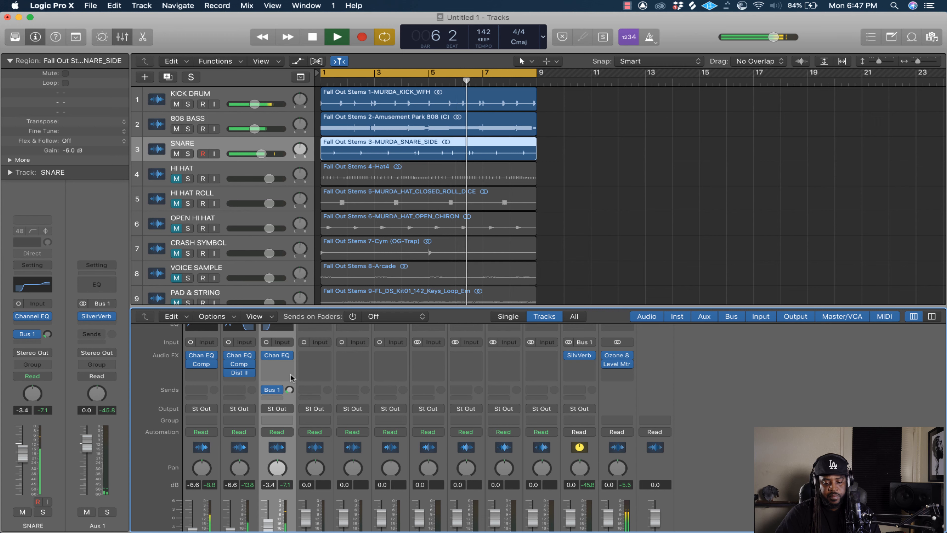
left_click_drag(289, 390, 289, 389)
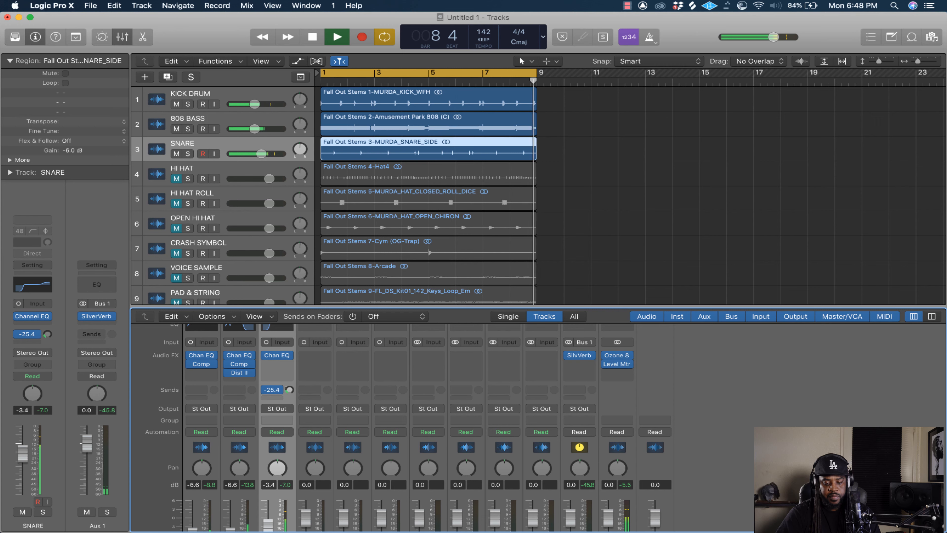
key("space")
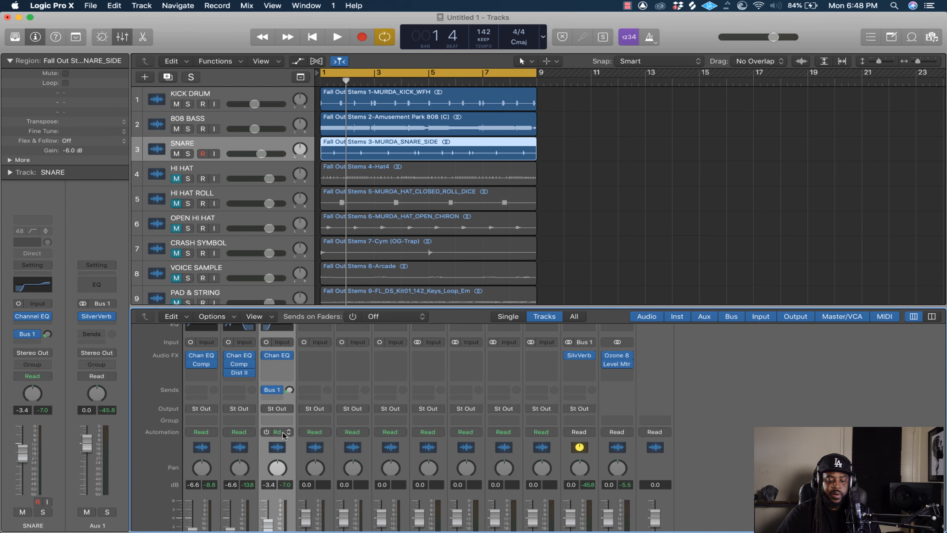
Lower the SNARE fader to -3.6 dB against the playing loop and stop playback.
scroll(284, 434, "down", 3)
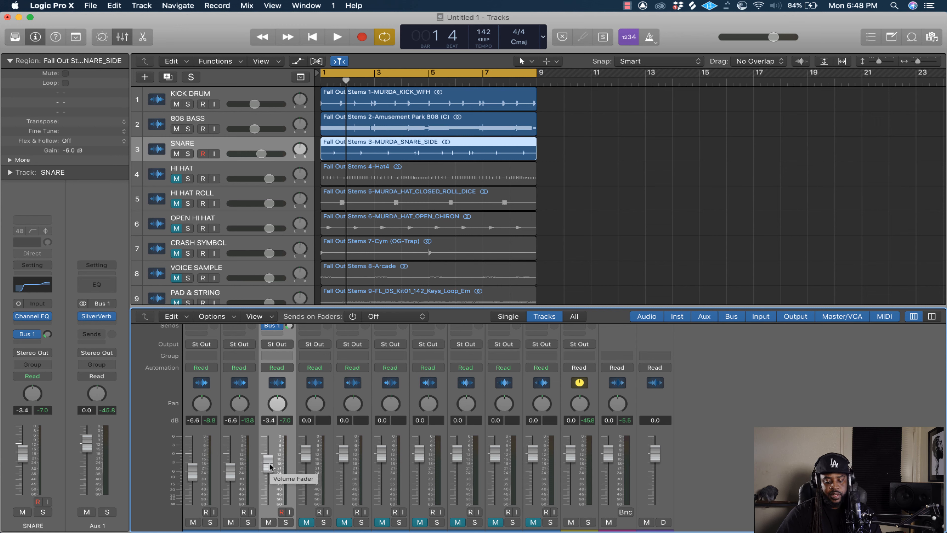
key("space")
left_click_drag(270, 464, 269, 466)
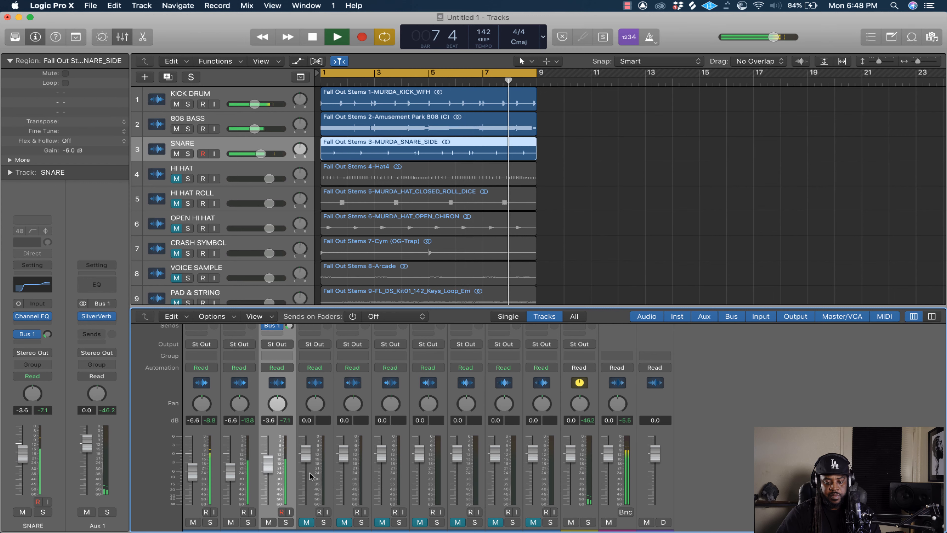
key("space")
Unmute the HI HAT track and audition it briefly with the kick, 808 and snare.
scroll(310, 476, "up", 2)
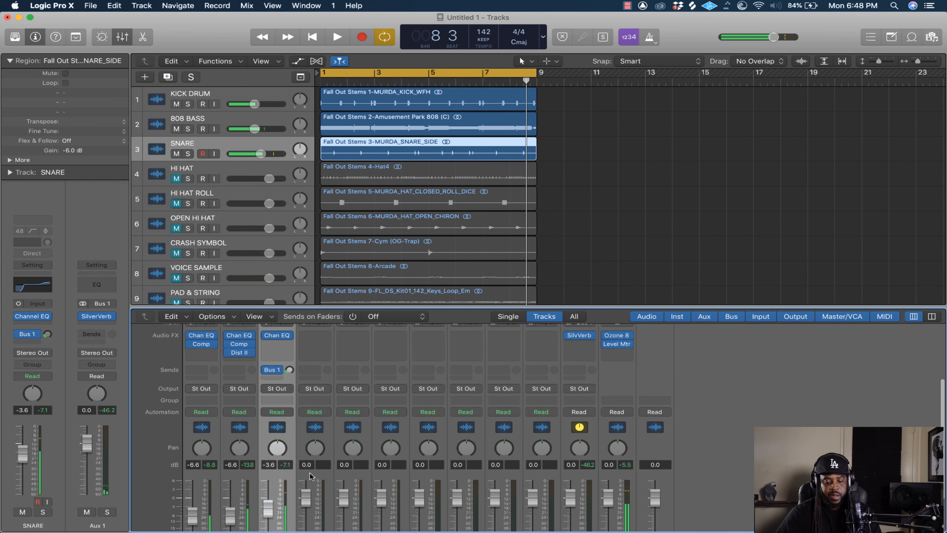
scroll(310, 475, "down", 3)
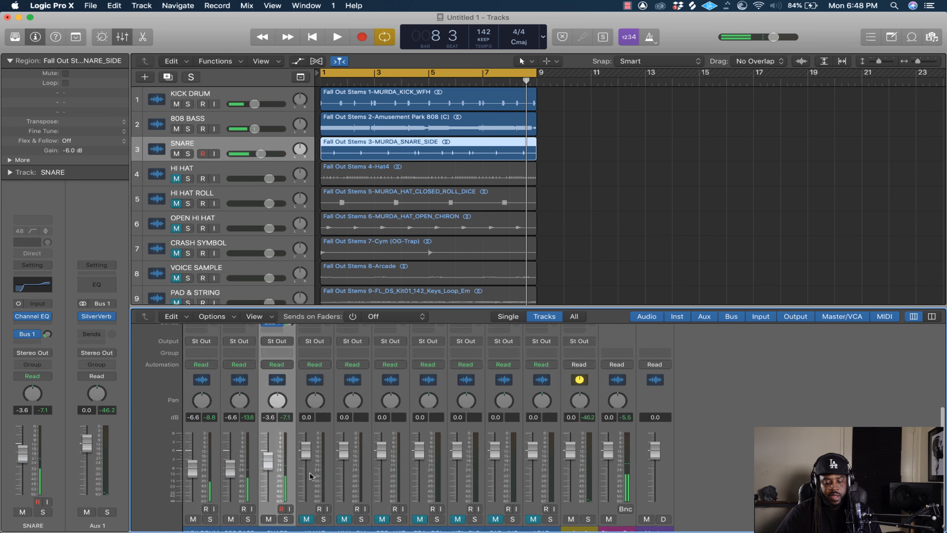
left_click(307, 512)
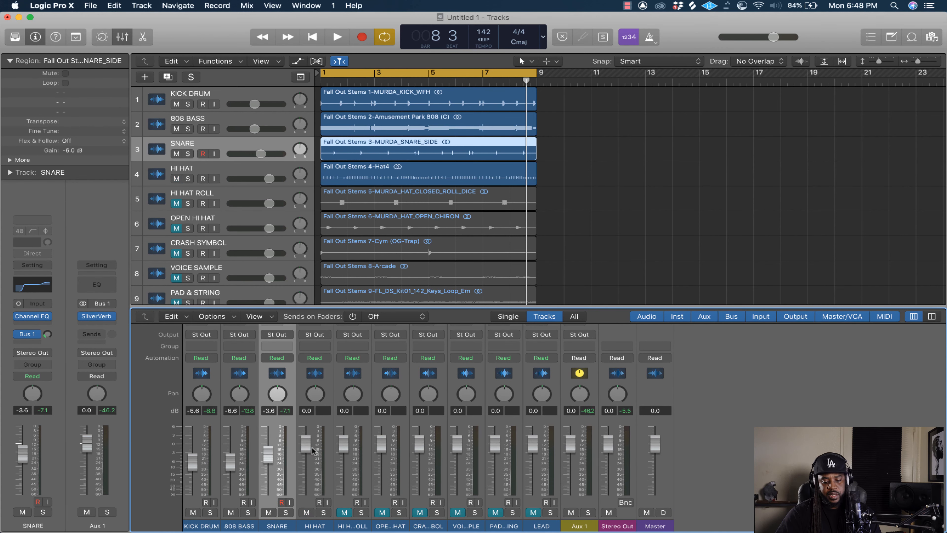
key("space")
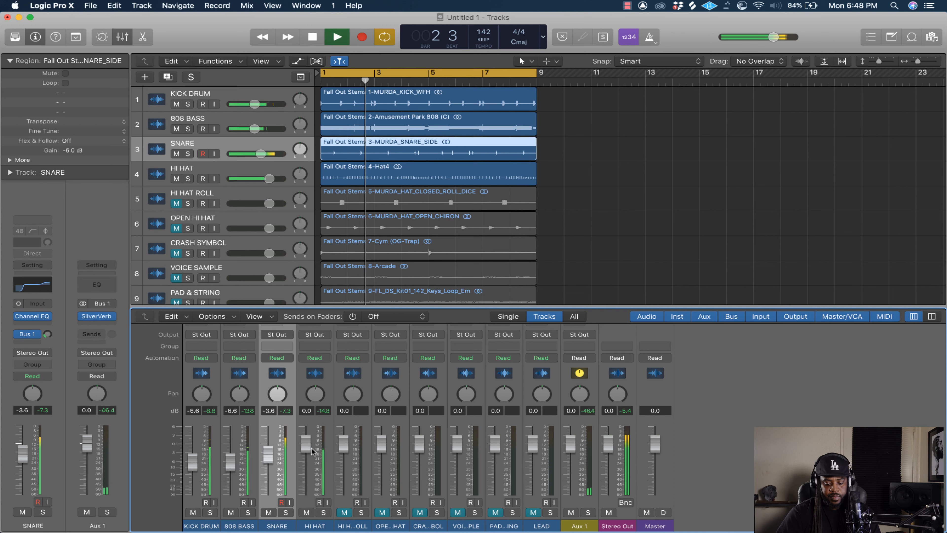
key("space")
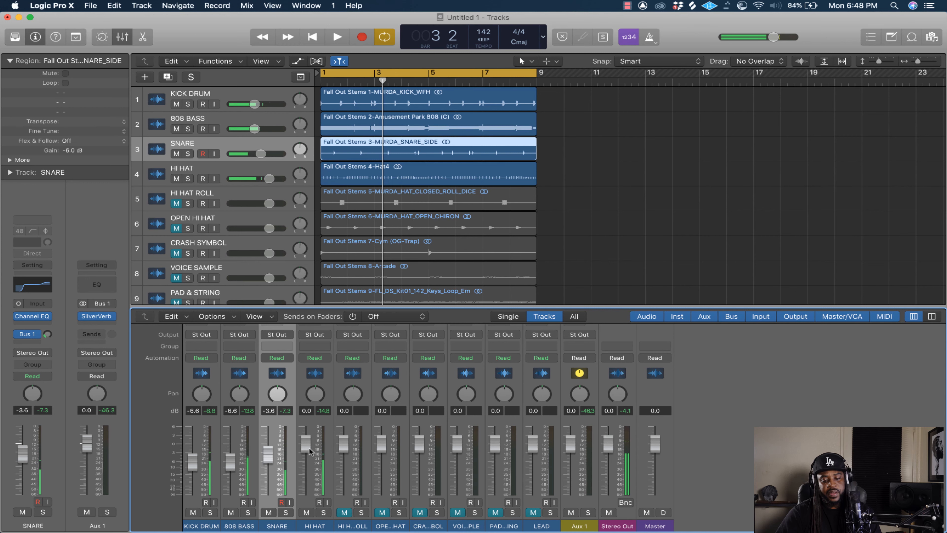
Add a Channel EQ to the HI HAT track and enable its low cut with a 48 dB/Oct slope.
scroll(309, 450, "up", 5)
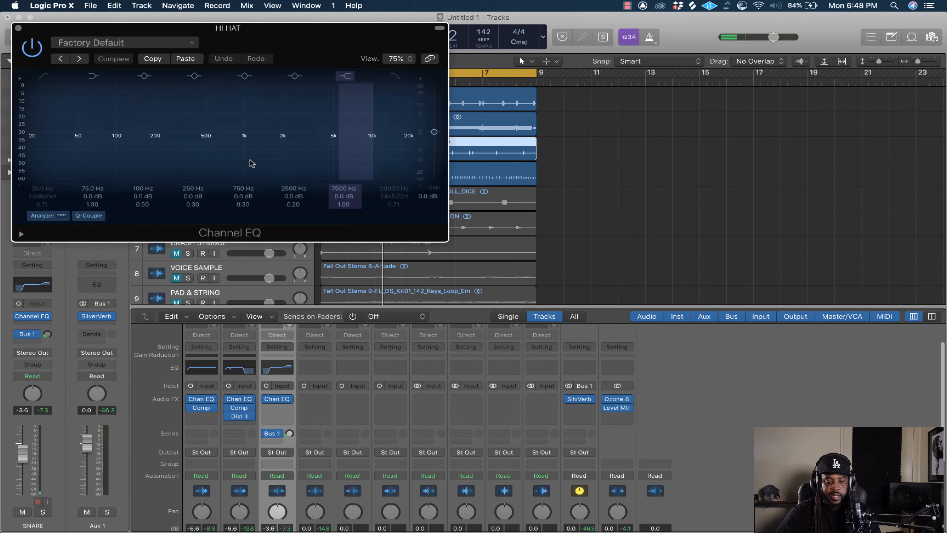
left_click_drag(262, 26, 487, 70)
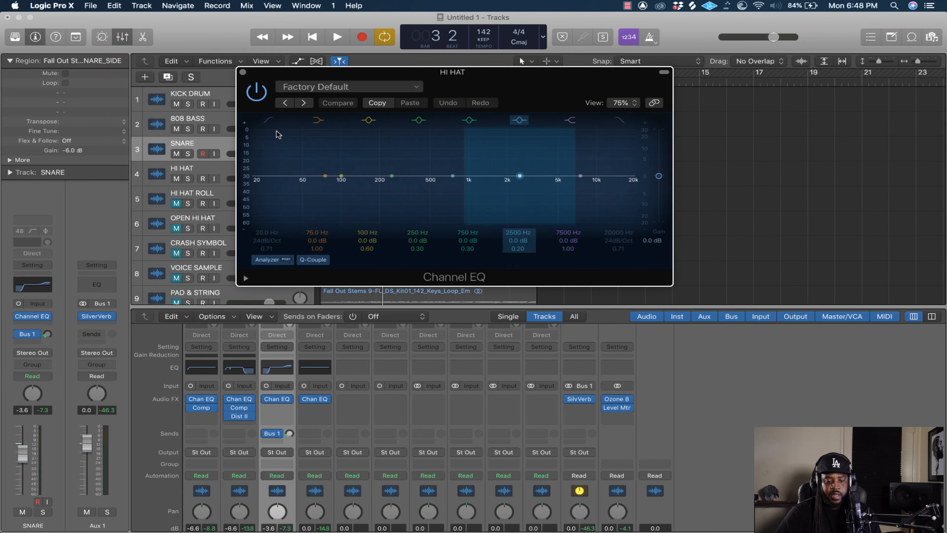
left_click(265, 122)
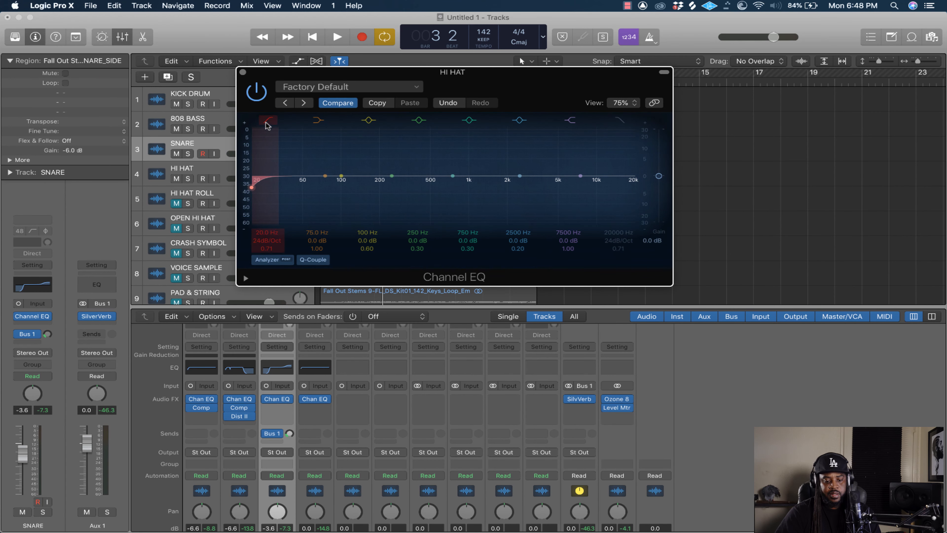
left_click_drag(260, 240, 259, 228)
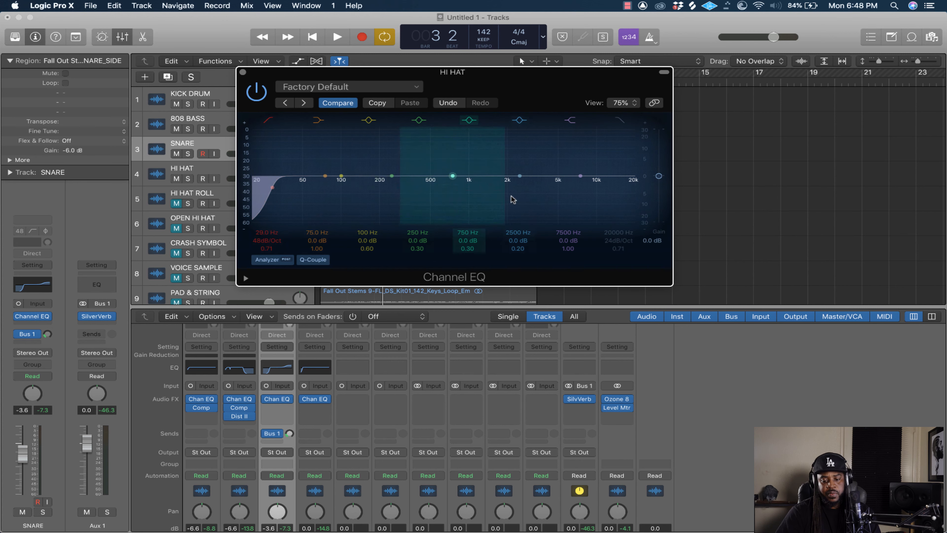
Set the HI HAT low cut to 156 Hz and high shelf to +5.5 dB at 5200 Hz during playback, and close the EQ.
key("space")
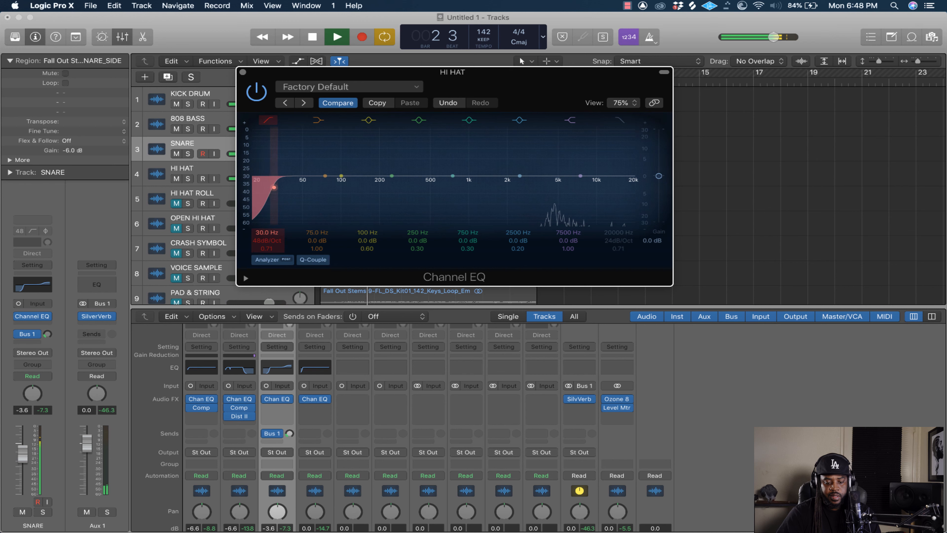
left_click_drag(267, 233, 267, 198)
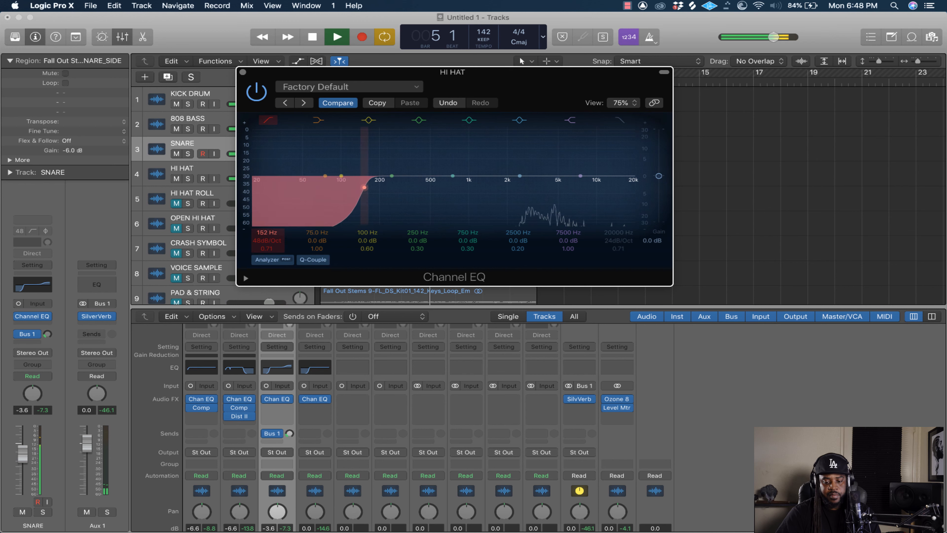
left_click_drag(580, 177, 558, 167)
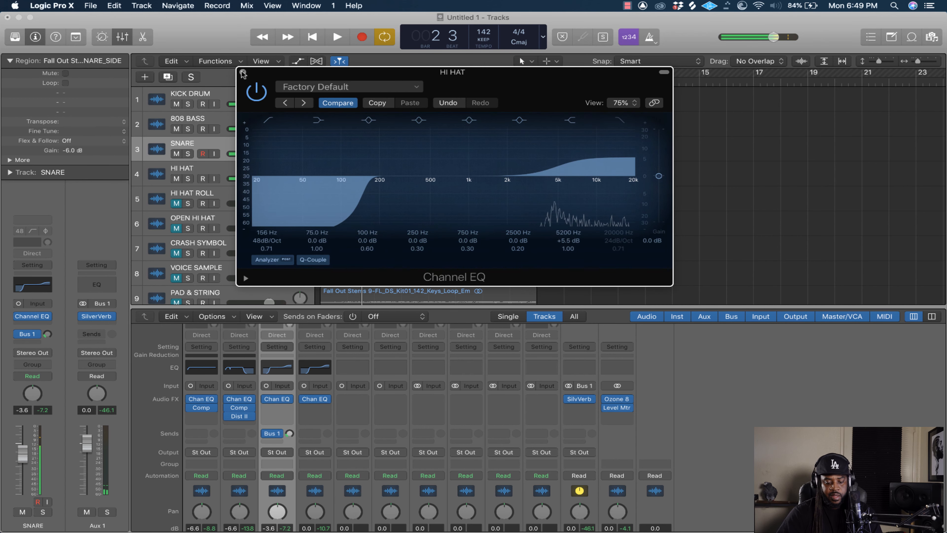
key("super+w")
Add a Bus 1 send to the HI HAT channel and raise it to about -29.1 dB while the loop plays.
scroll(393, 434, "down", 3)
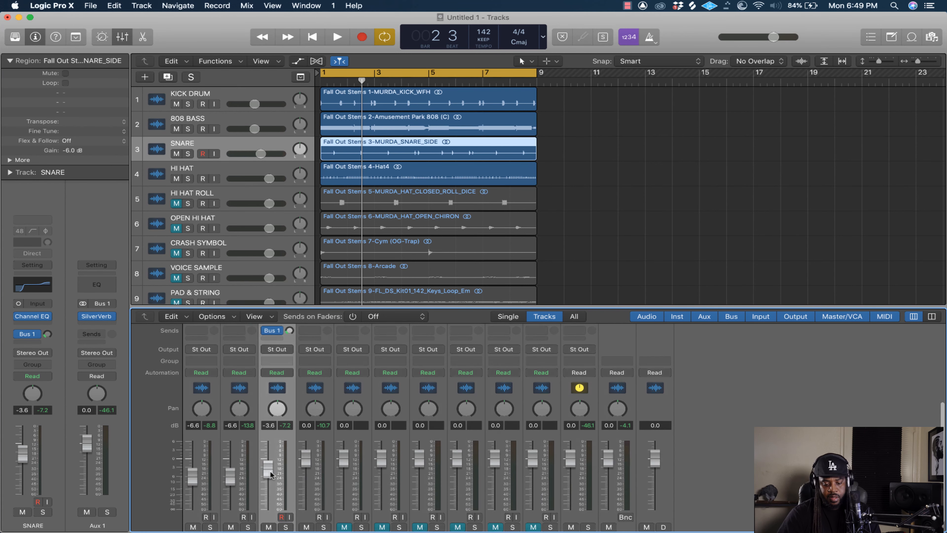
scroll(272, 482, "down", 1)
left_click(316, 365)
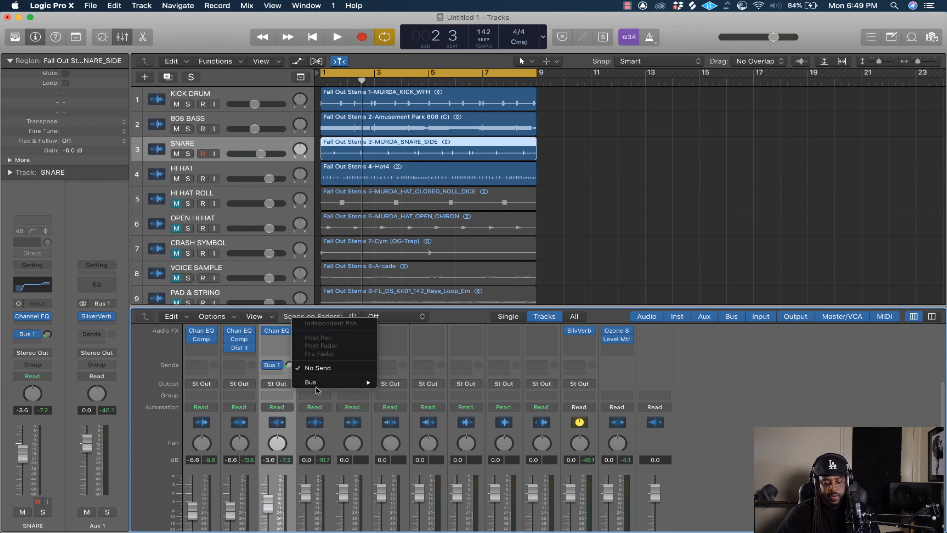
mouse_move(319, 384)
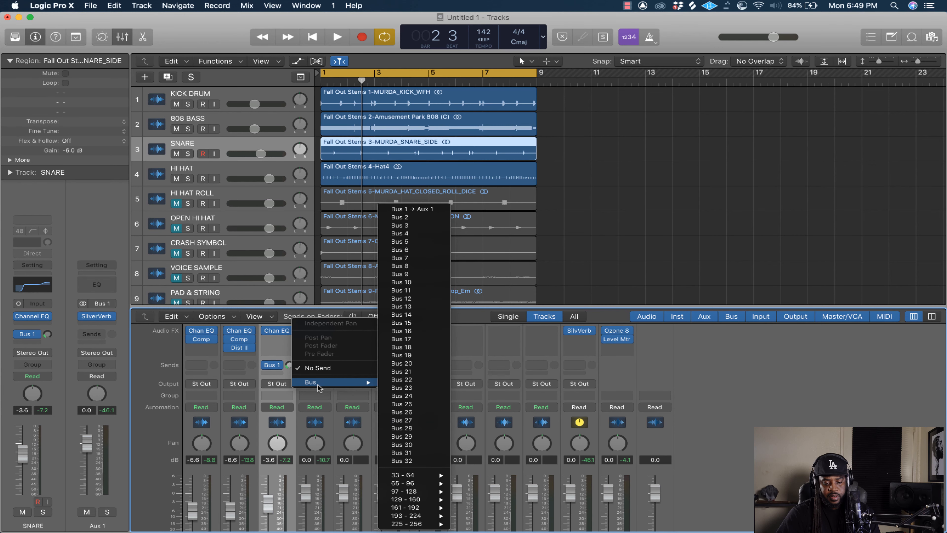
left_click(420, 210)
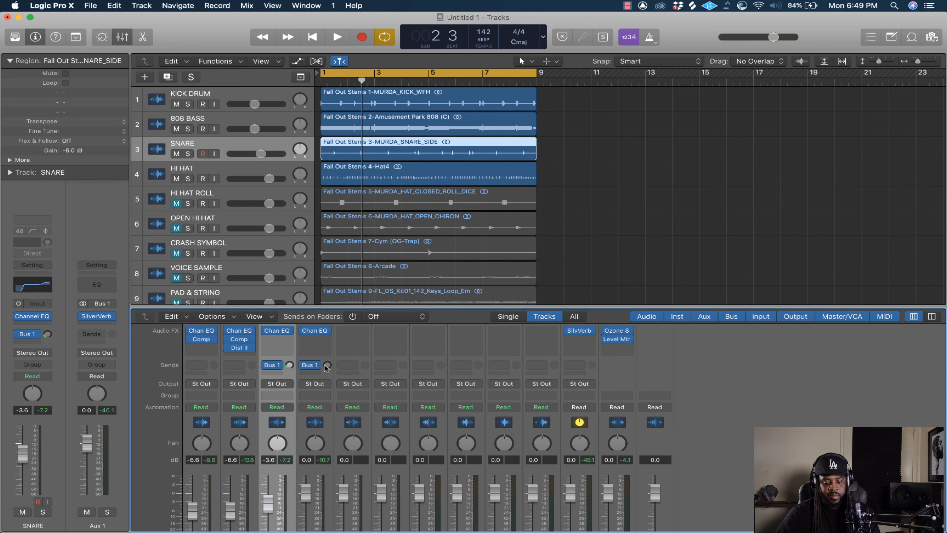
key("space")
left_click_drag(327, 367, 324, 355)
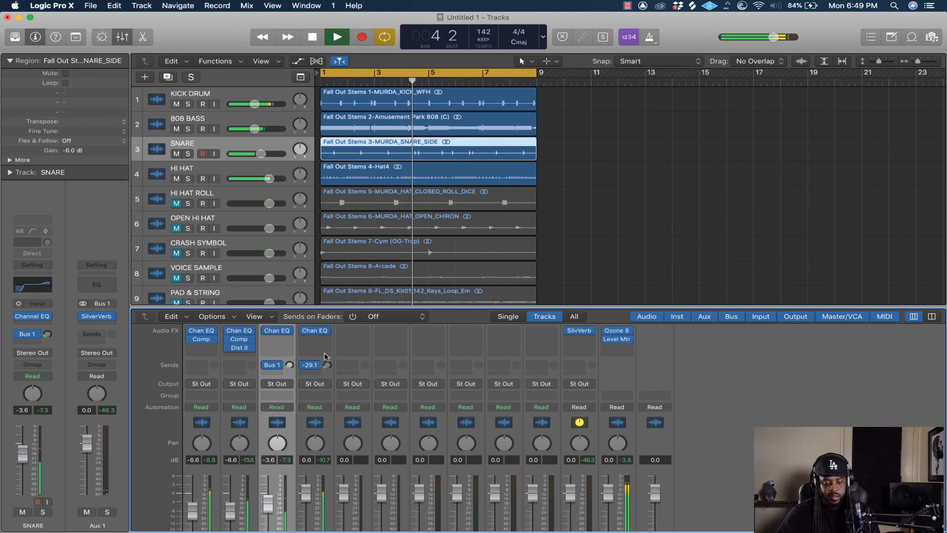
Pan the HI HAT channel to -15 and lower its fader to -1.6 dB against the playing loop.
scroll(316, 443, "down", 3)
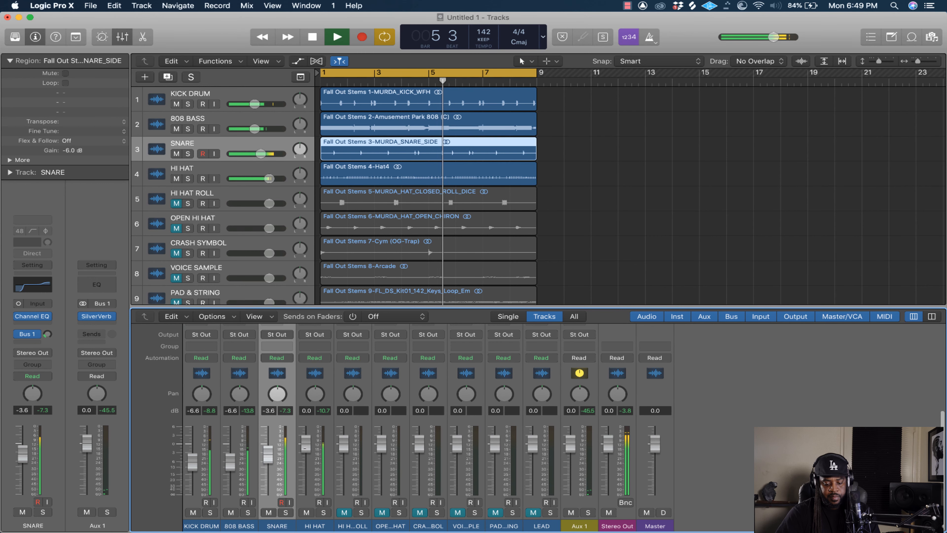
left_click_drag(306, 442, 305, 457)
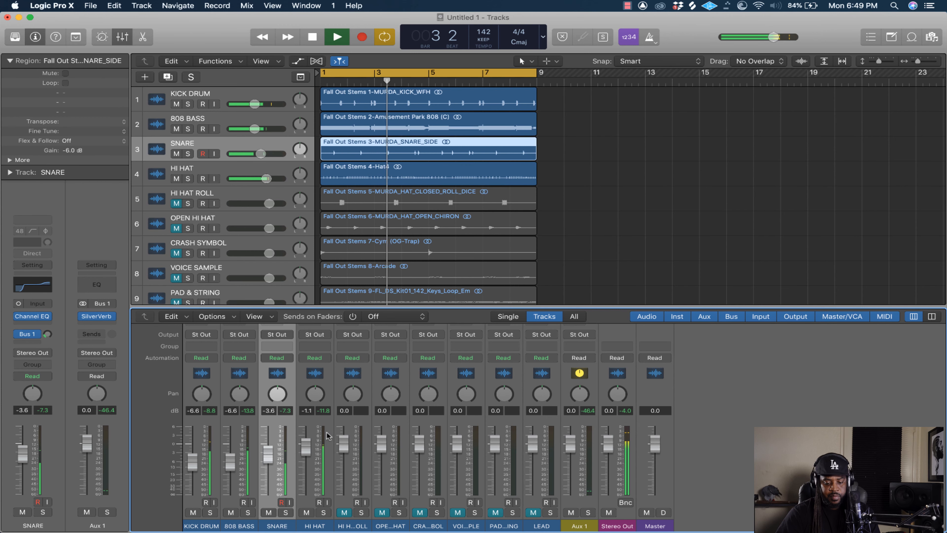
scroll(320, 437, "up", 2)
key("space")
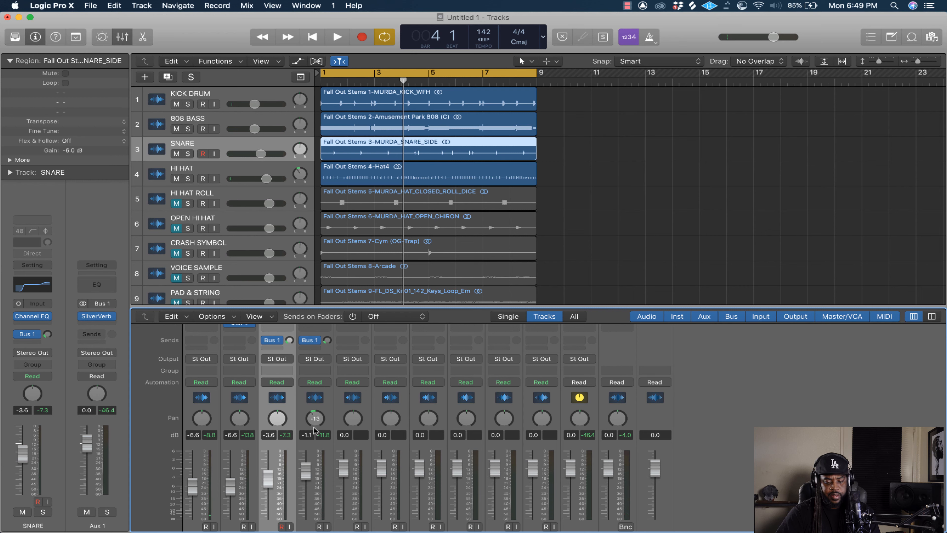
key("space")
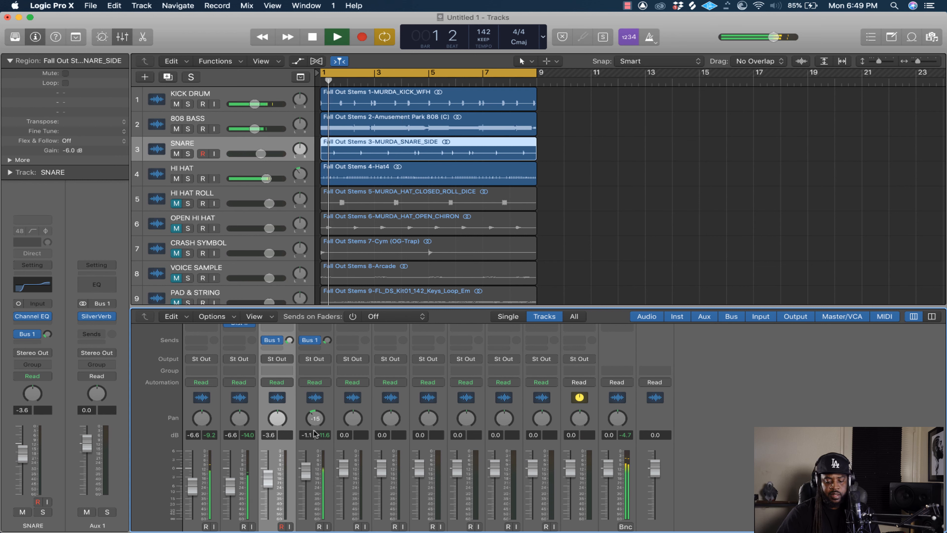
left_click_drag(306, 480, 306, 480)
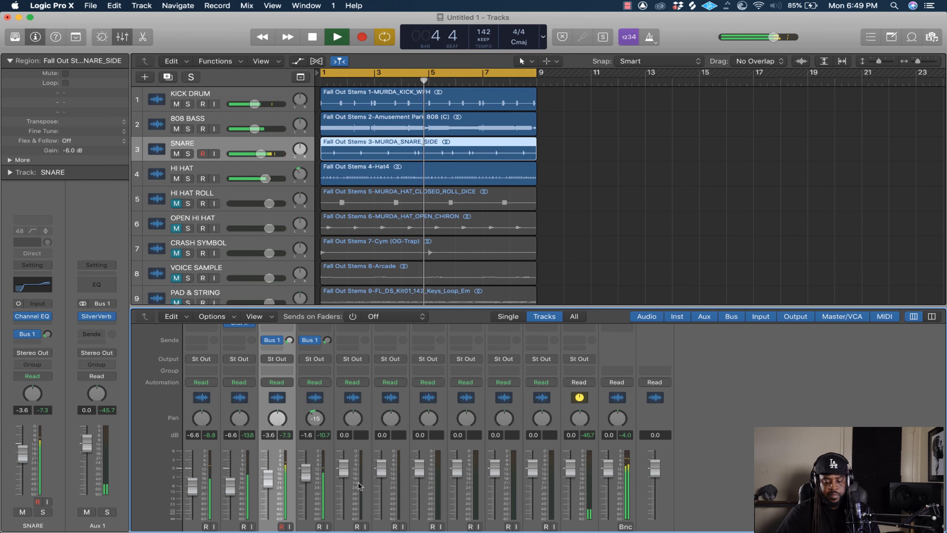
scroll(358, 485, "down", 2)
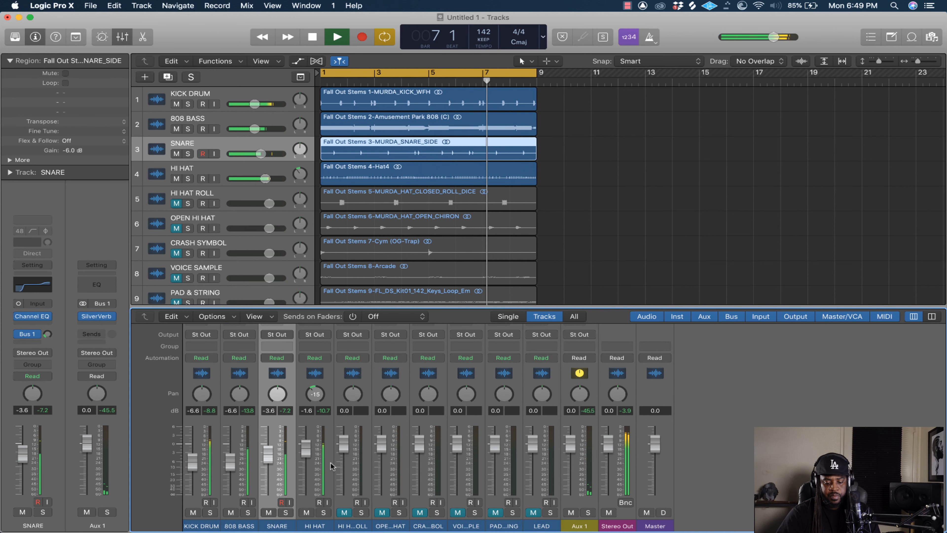
key("space")
Copy the HI HAT's Channel EQ to the HI HAT ROLL channel and open the copy.
scroll(330, 466, "up", 2)
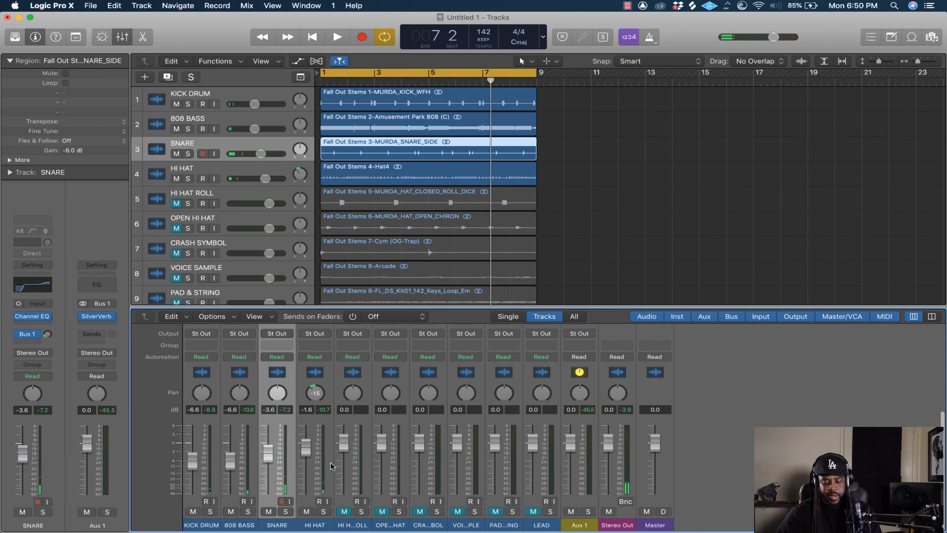
scroll(331, 464, "up", 3)
scroll(332, 462, "up", 3)
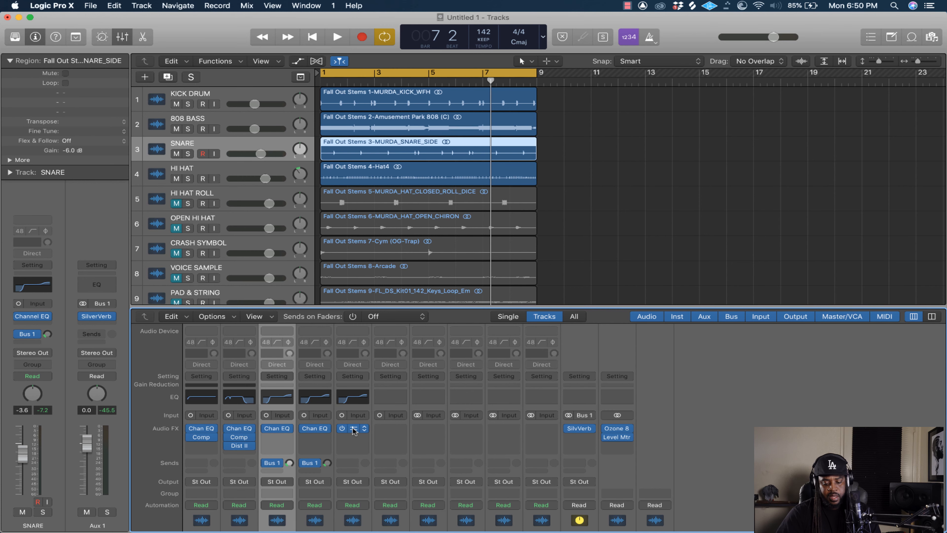
left_click(354, 430)
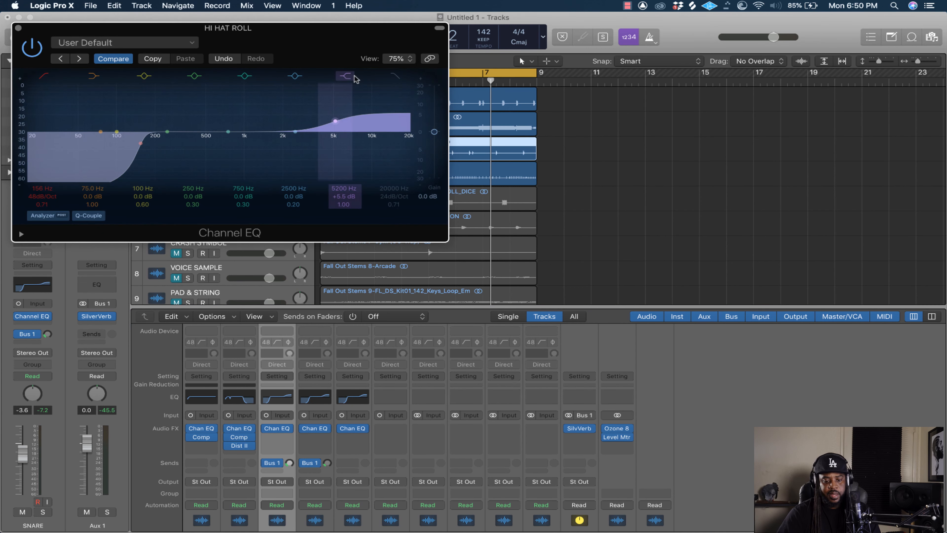
left_click_drag(347, 33, 437, 73)
Unmute the HI HAT ROLL track, audition it briefly with the other drums, and close its EQ.
scroll(350, 440, "down", 5)
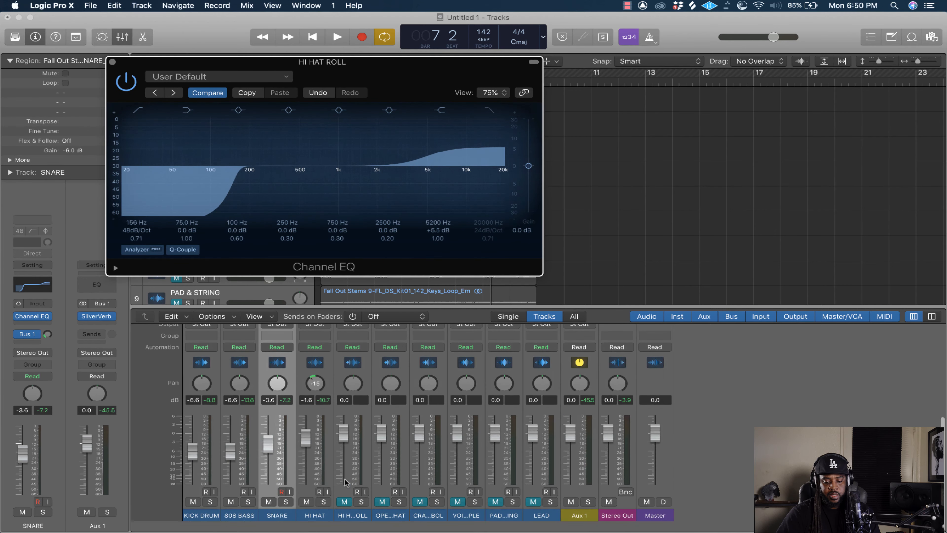
left_click(350, 442)
key("space")
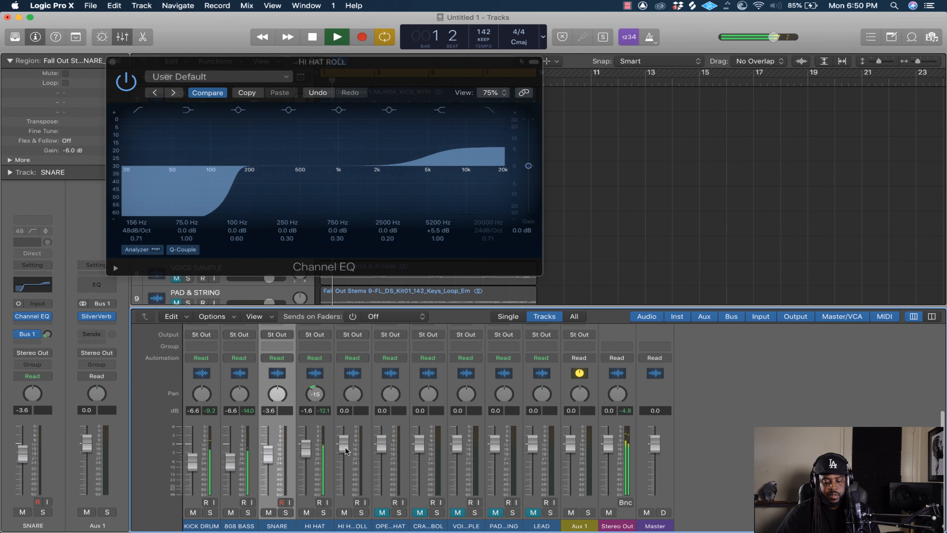
key("space")
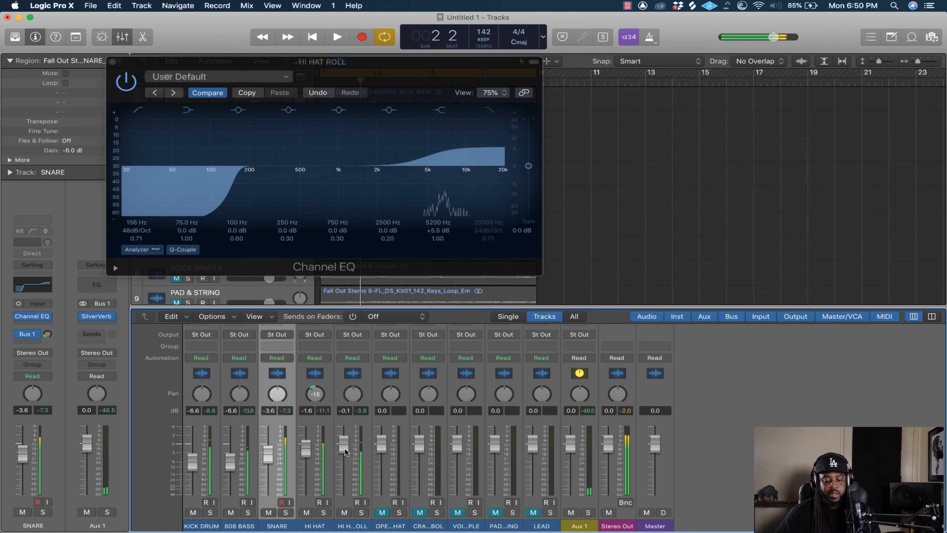
left_click(113, 62)
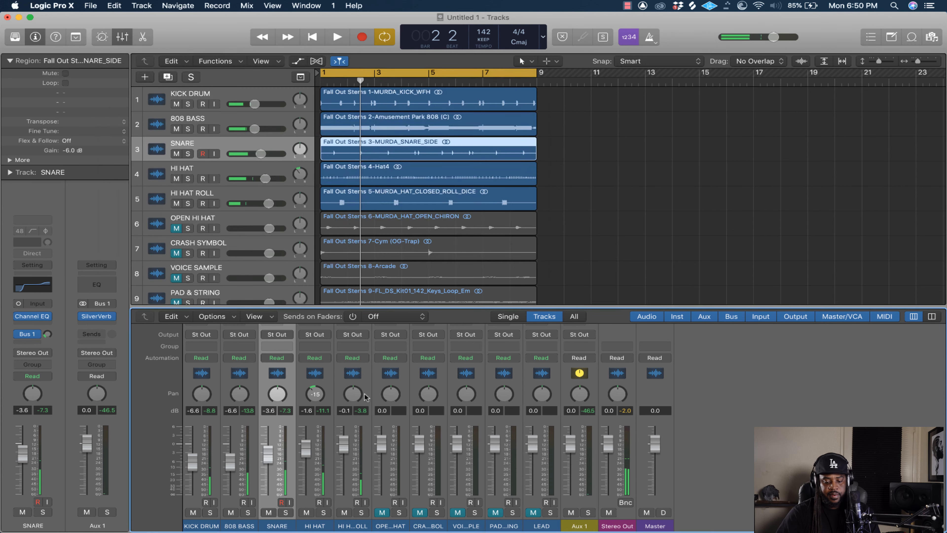
Bypass the HI HAT ROLL's Channel EQ and lower its region gain to -4.9 dB while auditioning the loop.
scroll(365, 401, "up", 4)
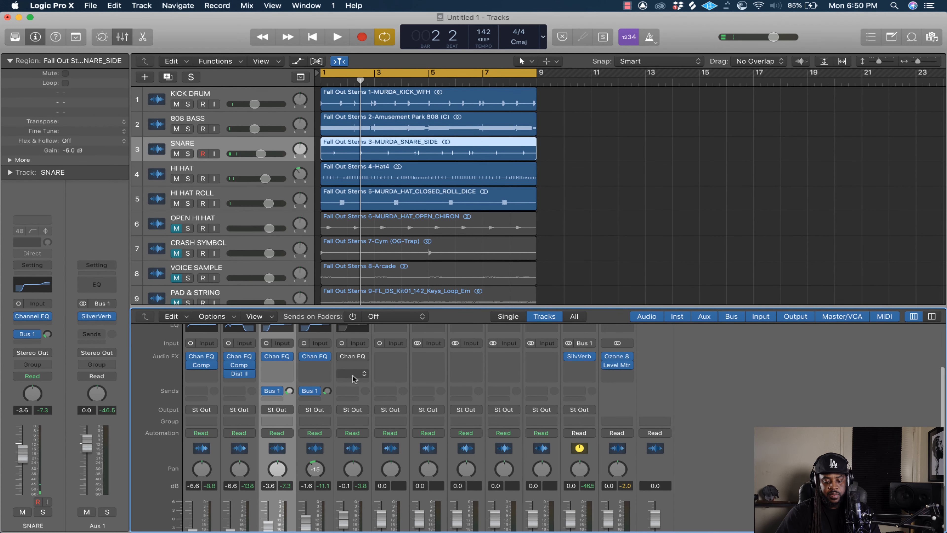
key("space")
scroll(354, 379, "down", 4)
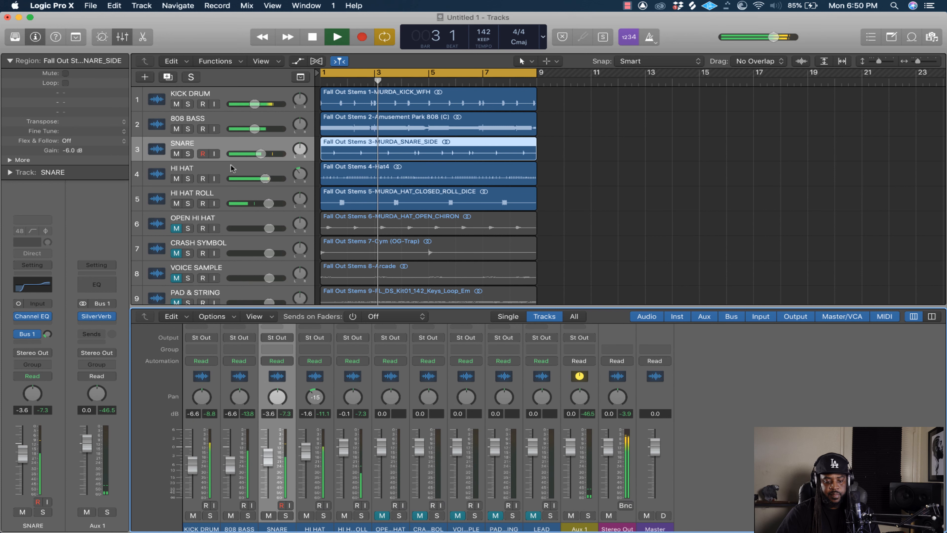
left_click(238, 193)
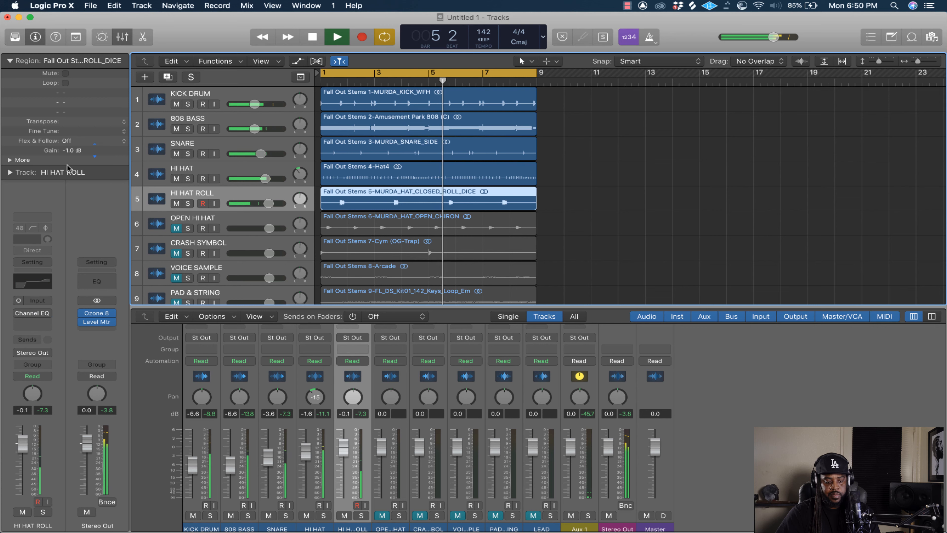
left_click_drag(70, 152, 63, 229)
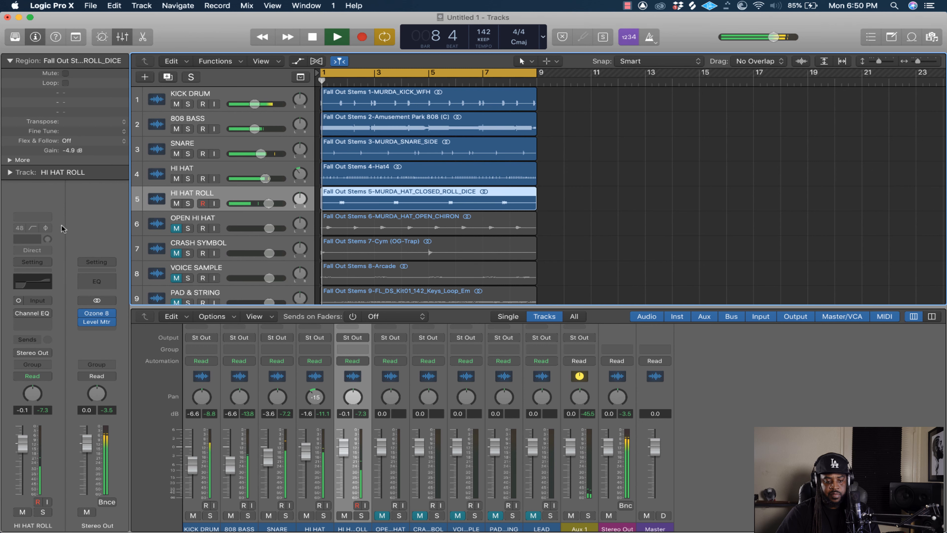
key("space")
key("space")
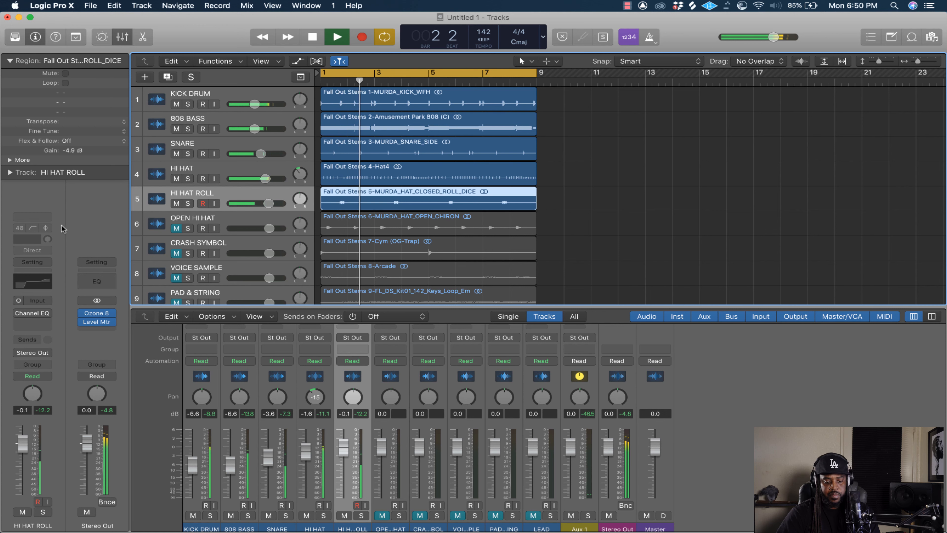
key("space")
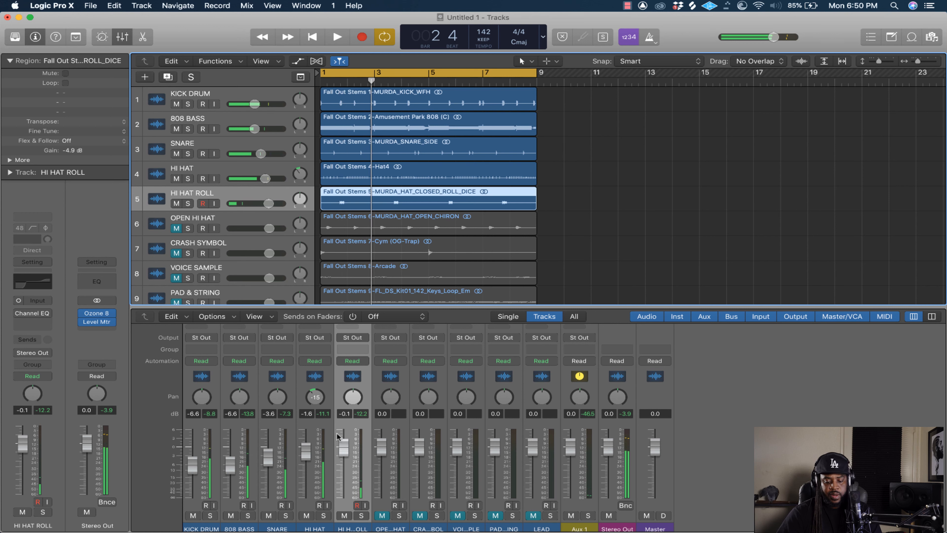
Re-enable the HI HAT ROLL's Channel EQ and lower the track's fader to -0.9 dB during playback.
key("space")
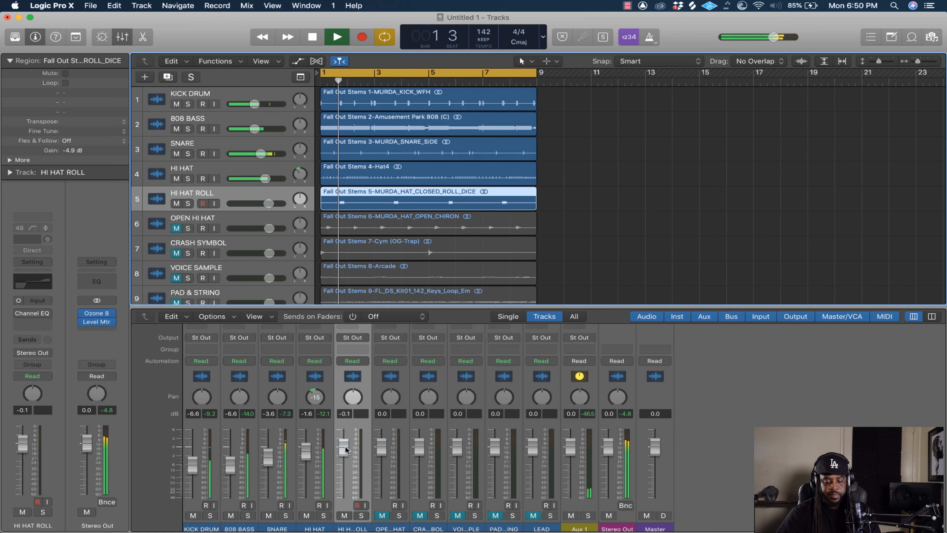
scroll(346, 450, "up", 5)
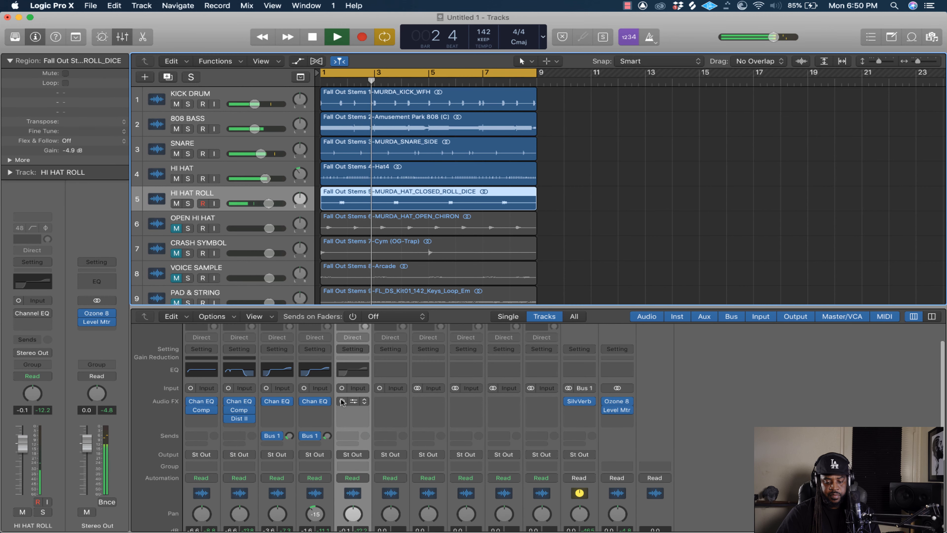
scroll(345, 459, "down", 4)
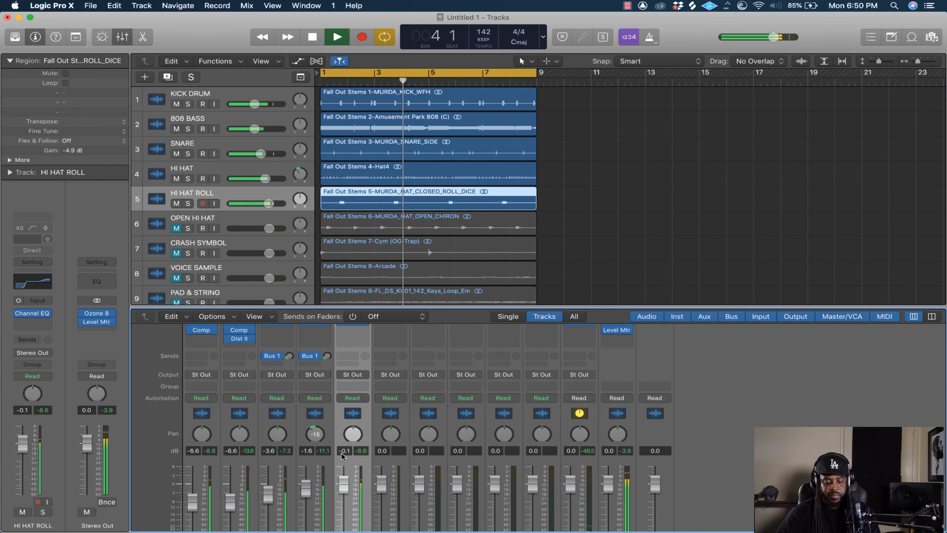
left_click_drag(341, 485, 341, 488)
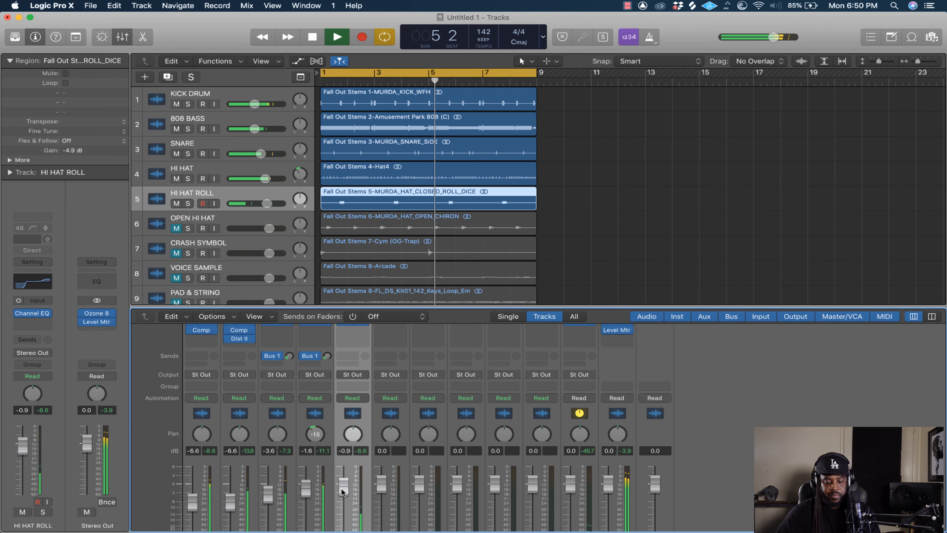
Check the HI HAT ROLL's Channel EQ curve against the playing loop, stop playback and close the EQ.
scroll(342, 489, "up", 3)
mouse_move(354, 371)
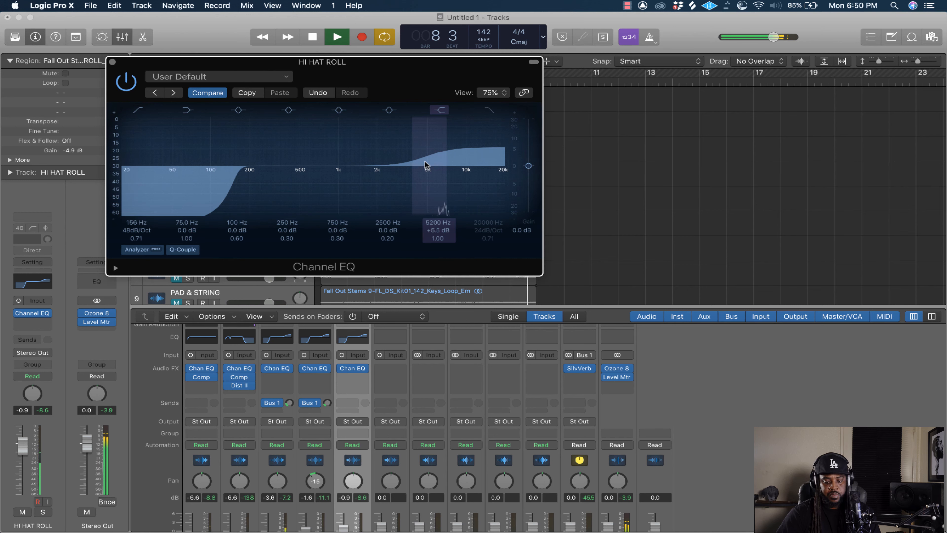
key("space")
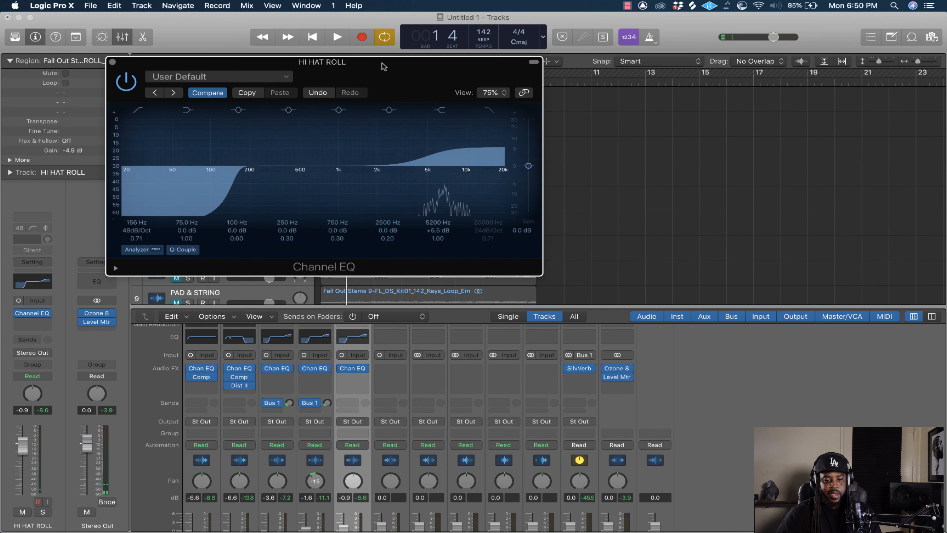
left_click_drag(386, 67, 633, 68)
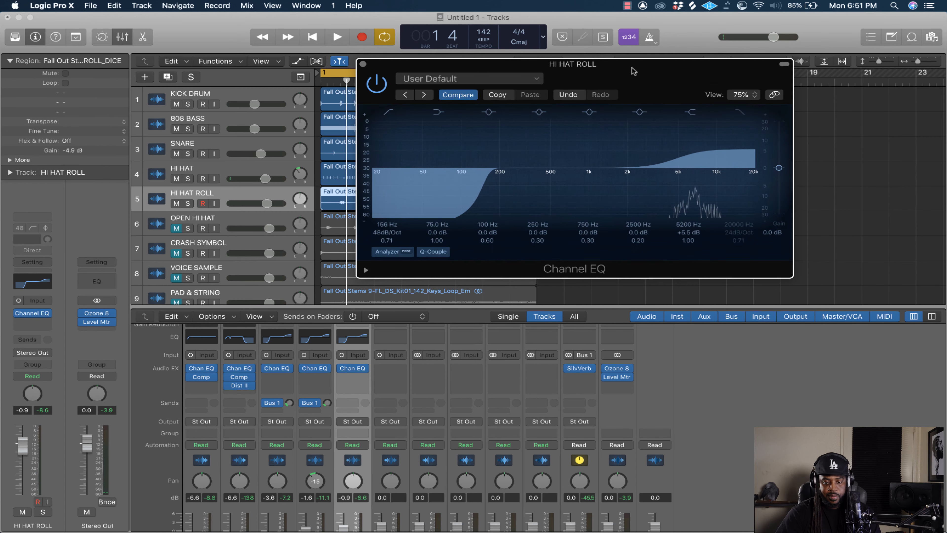
left_click(363, 64)
Add a Bus 1 reverb send to the HI HAT ROLL track and set it to about -30.5 dB while auditioning the loop.
scroll(348, 393, "down", 3)
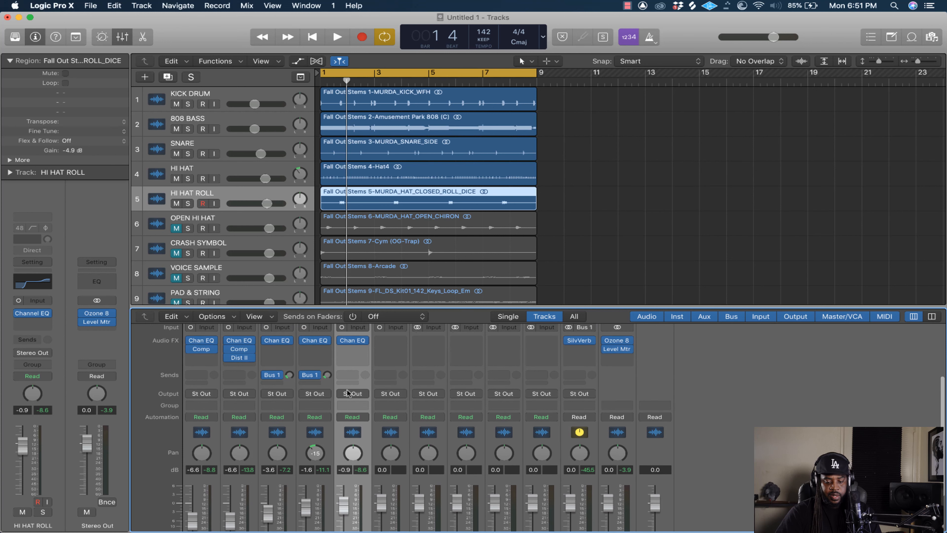
left_click(352, 378)
mouse_move(353, 393)
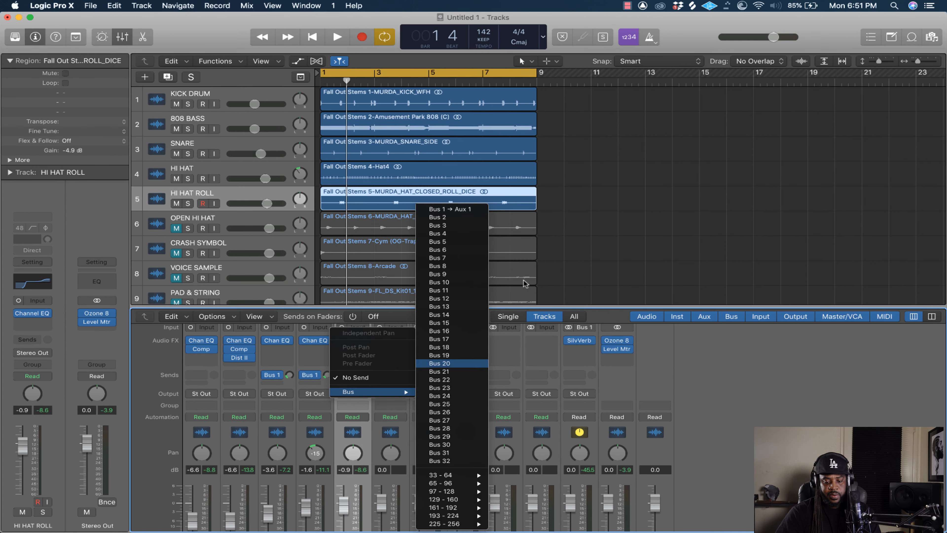
left_click(449, 209)
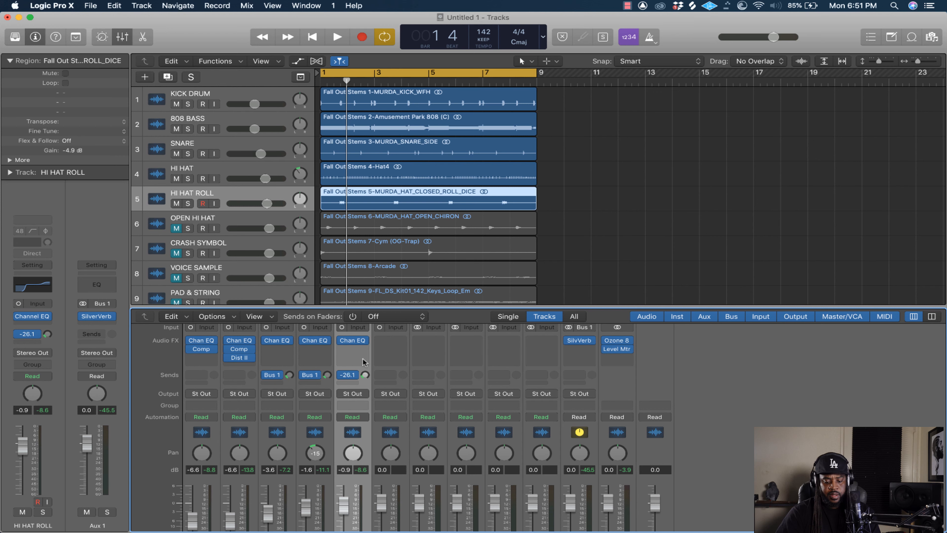
key("space")
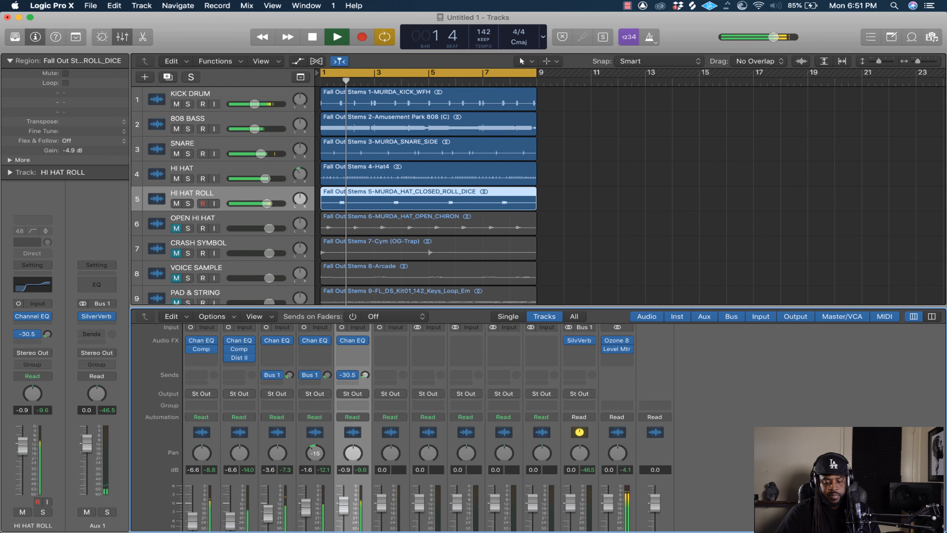
left_click_drag(364, 375, 364, 371)
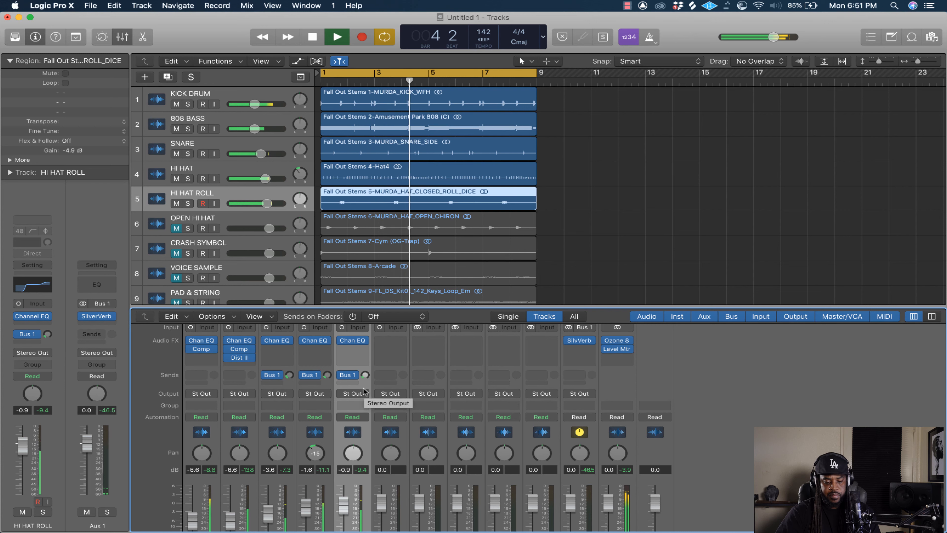
key("space")
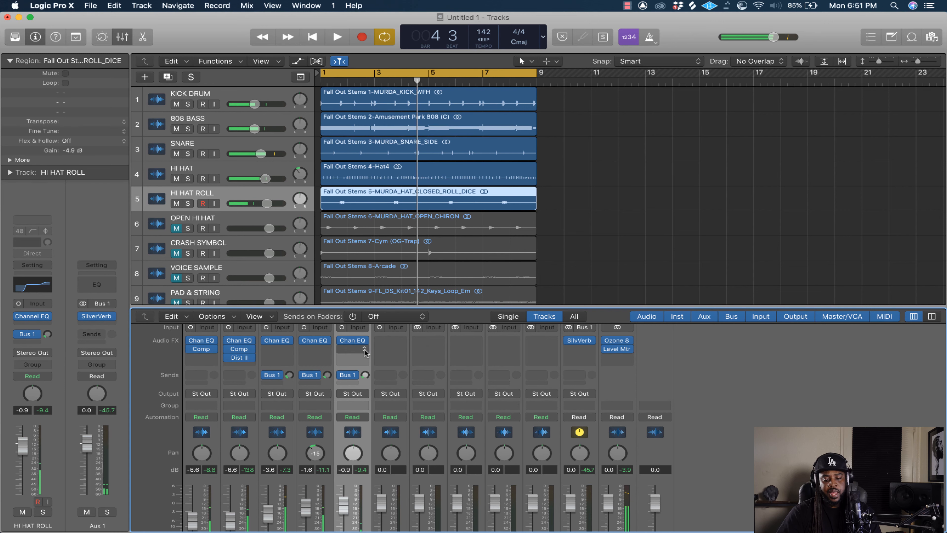
Insert a Tape Delay on the HI HAT ROLL track after its Channel EQ and reposition the plug-in window.
left_click(365, 352)
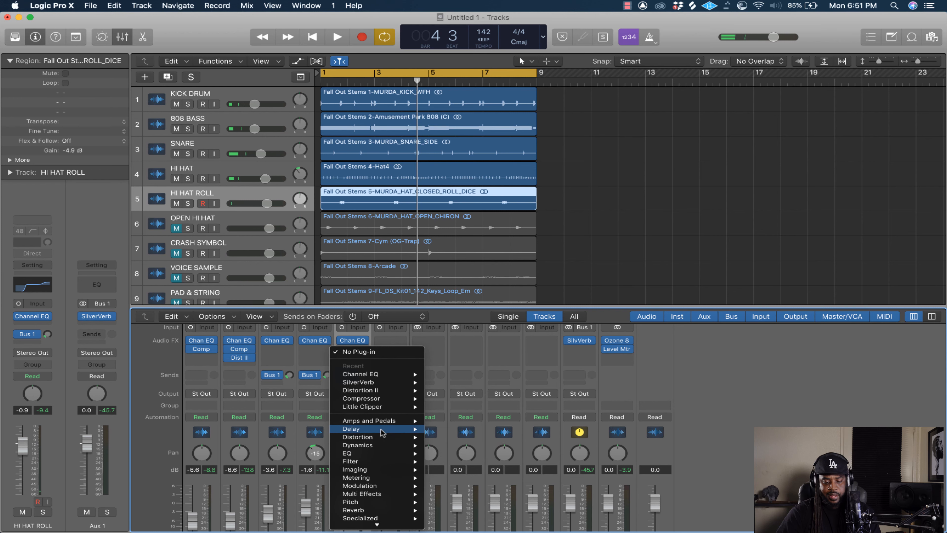
mouse_move(383, 433)
mouse_move(462, 427)
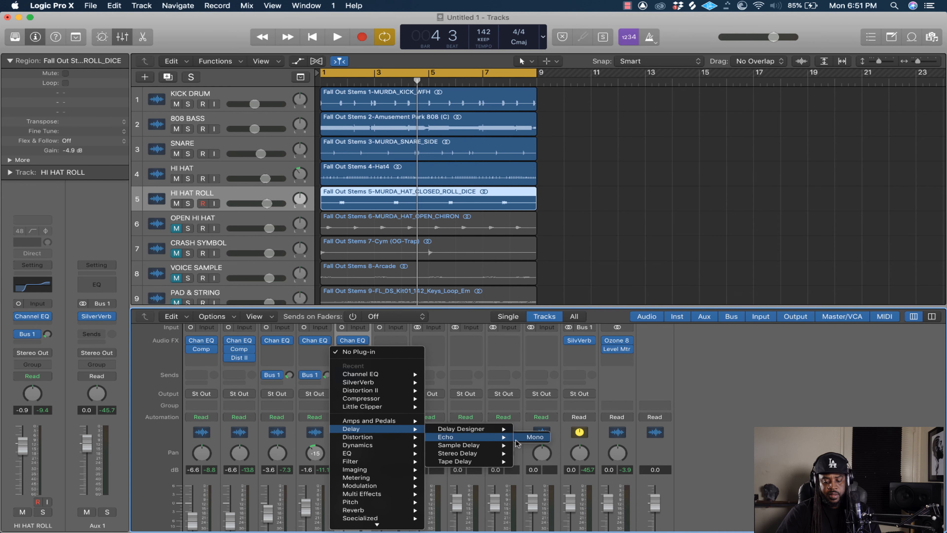
mouse_move(464, 461)
left_click(531, 461)
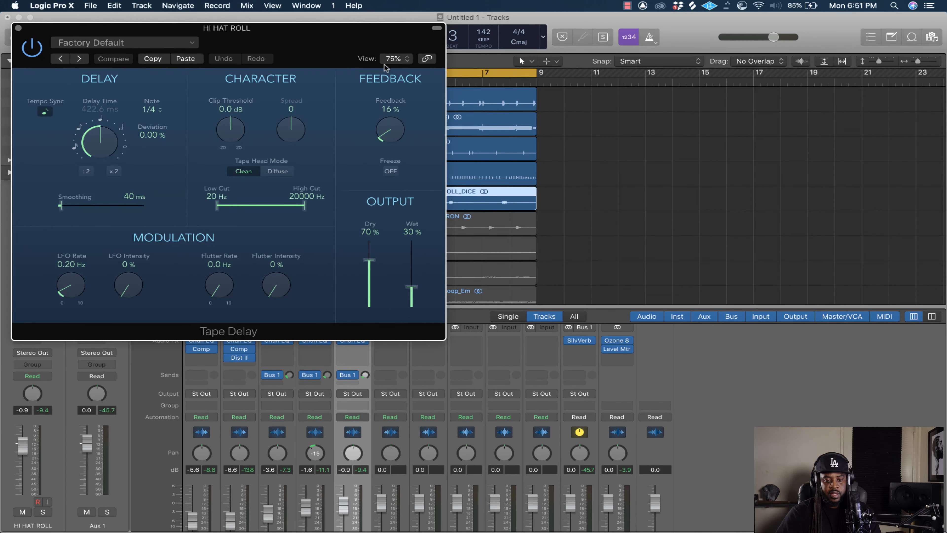
left_click_drag(329, 38, 489, 51)
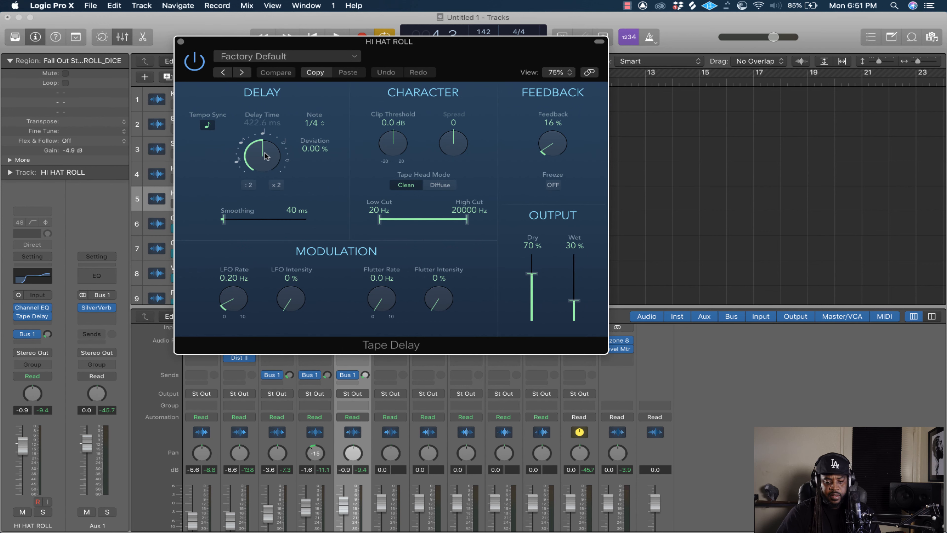
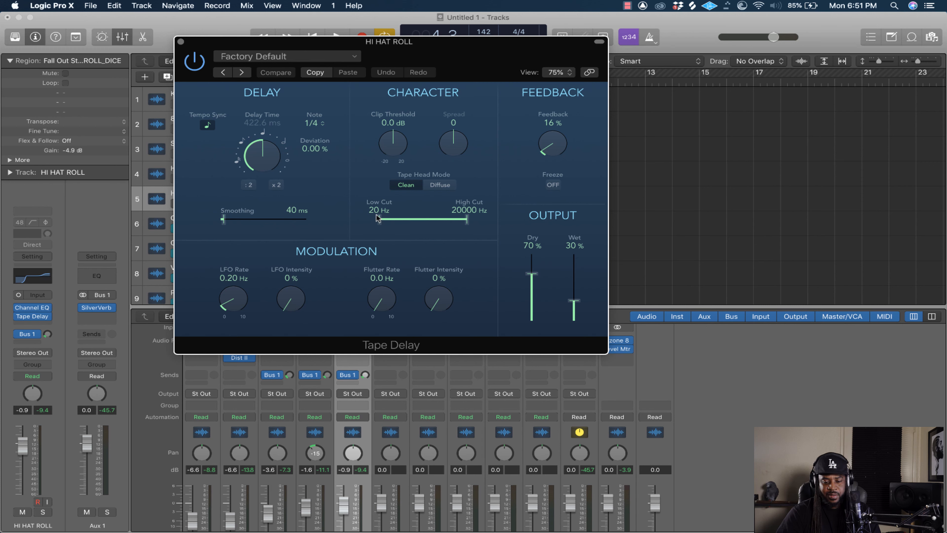
Set the Tape Delay's low cut to 90 Hz, high cut to 6600 Hz and note value to 1/2, auditioning in between.
left_click_drag(381, 221, 400, 223)
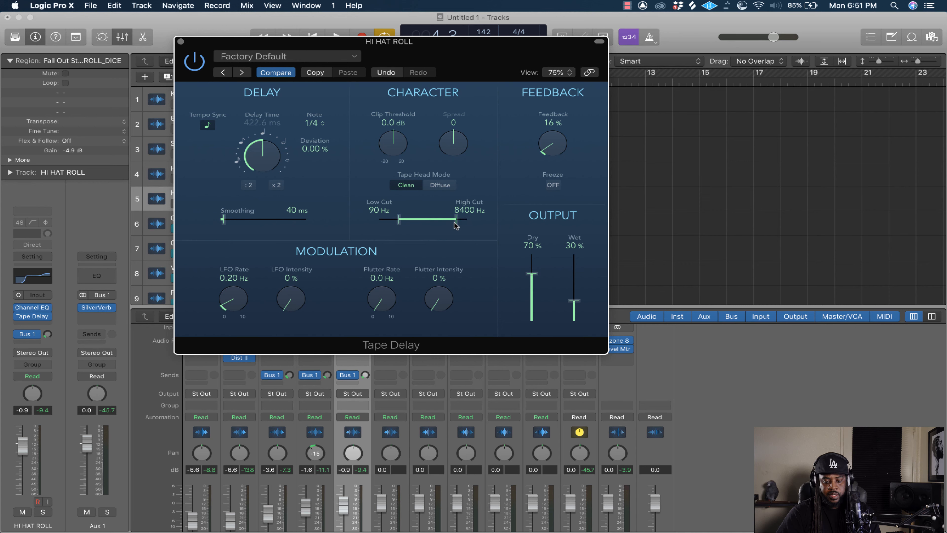
key("space")
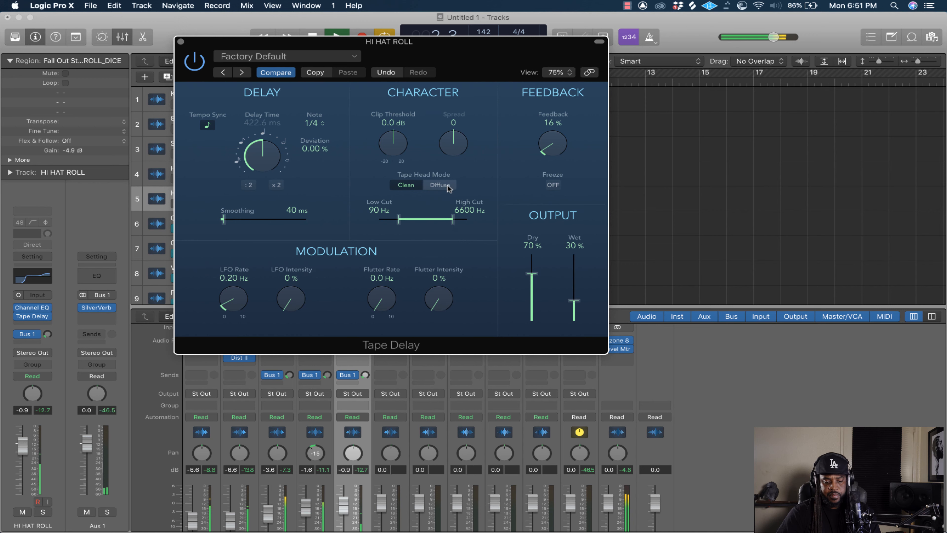
key("space")
left_click(317, 124)
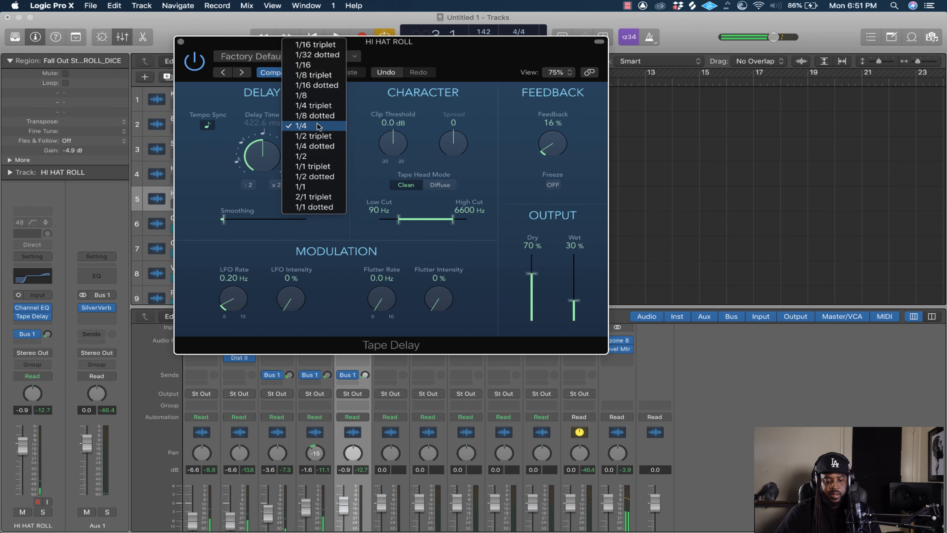
left_click(319, 156)
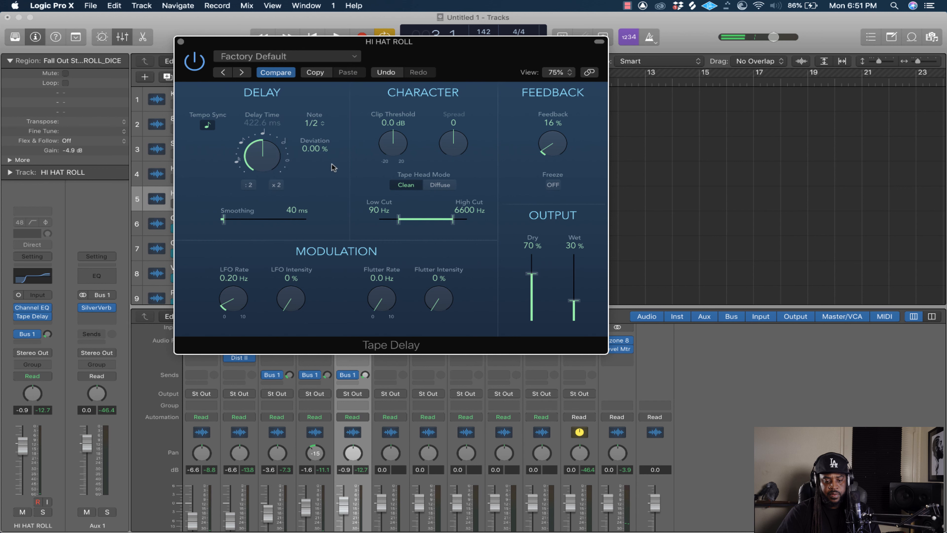
Lower the HI HAT ROLL fader to -1.8 dB during playback, stop the loop and close the Tape Delay.
key("space")
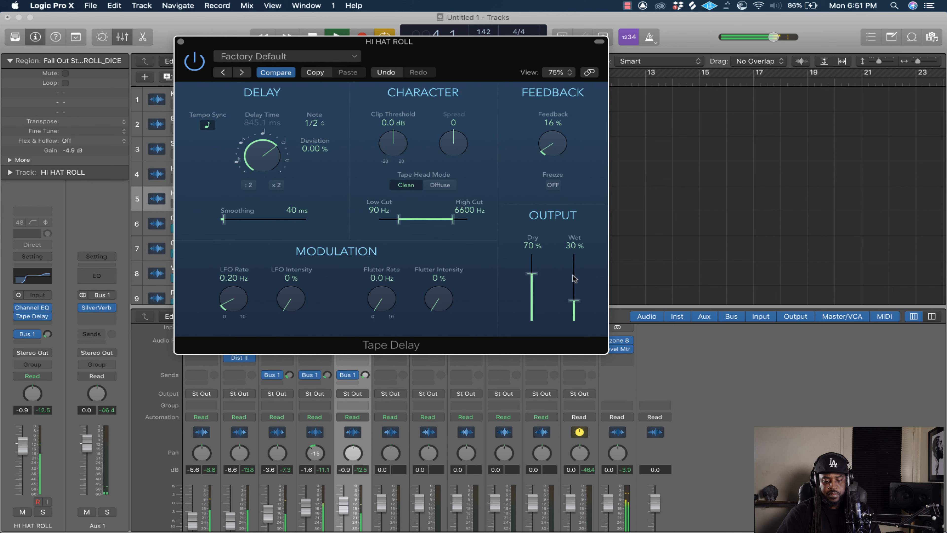
scroll(404, 435, "down", 3)
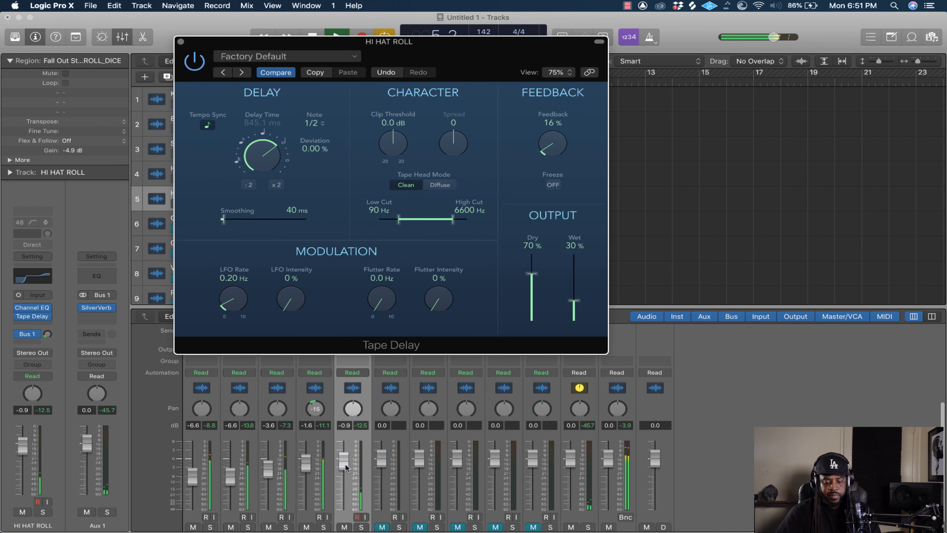
left_click_drag(346, 468, 346, 473)
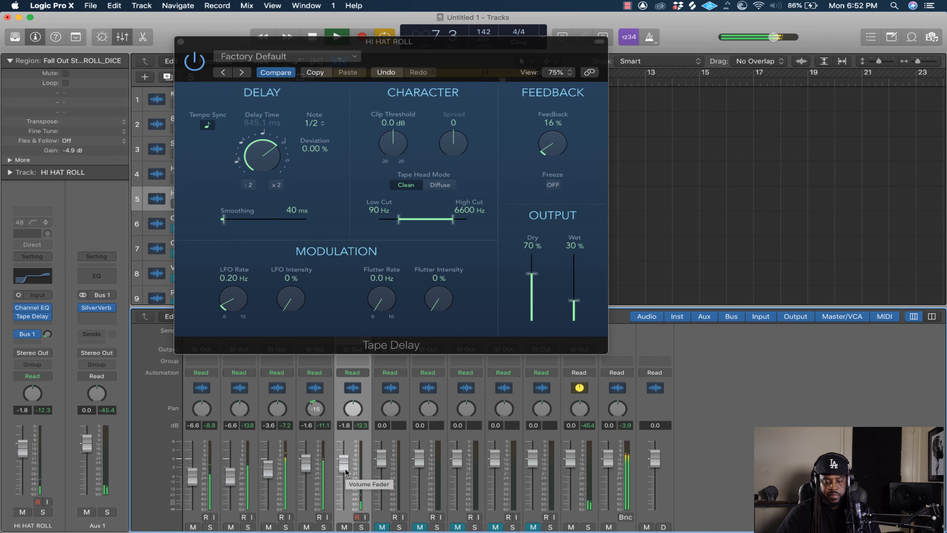
key("space")
left_click(181, 41)
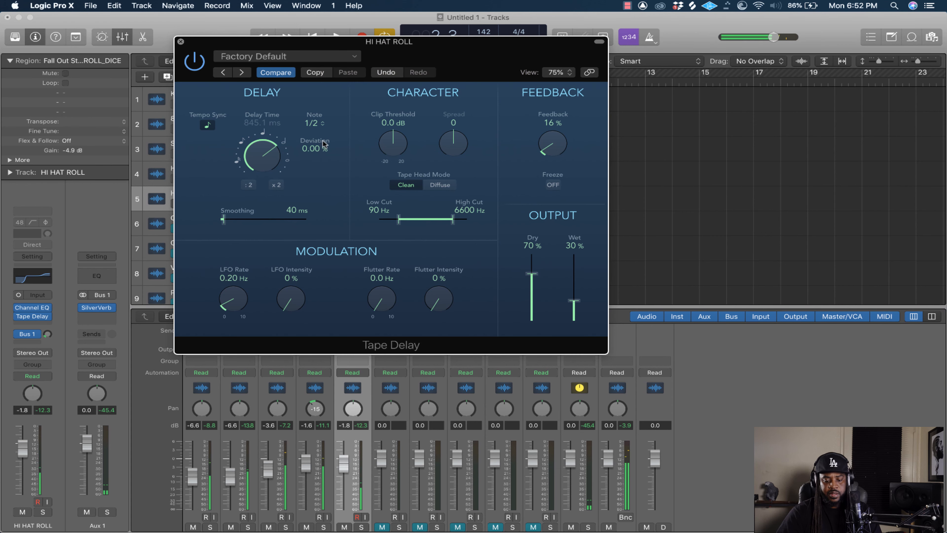
Unmute the OPEN HI HAT track, lower its fader to -2.9 dB and audition it with the other drums.
scroll(386, 405, "up", 5)
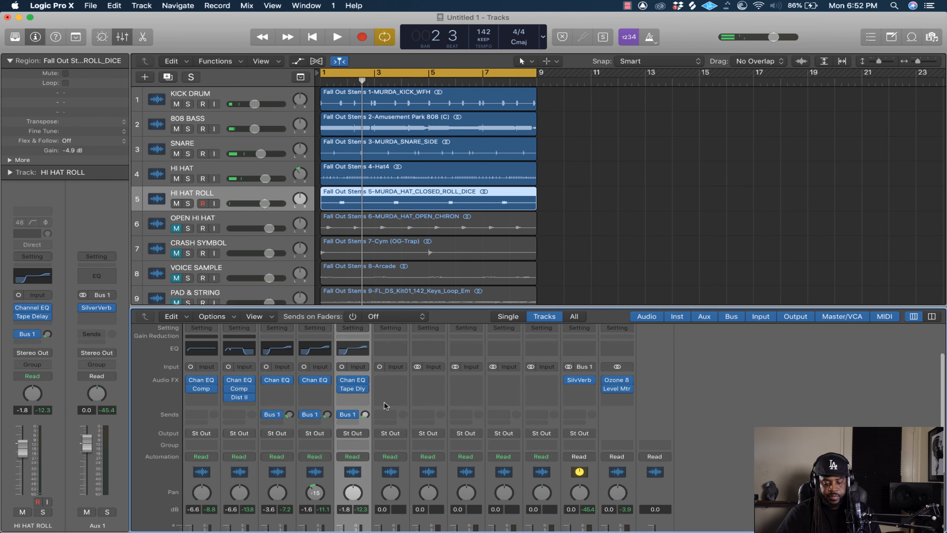
scroll(387, 406, "down", 6)
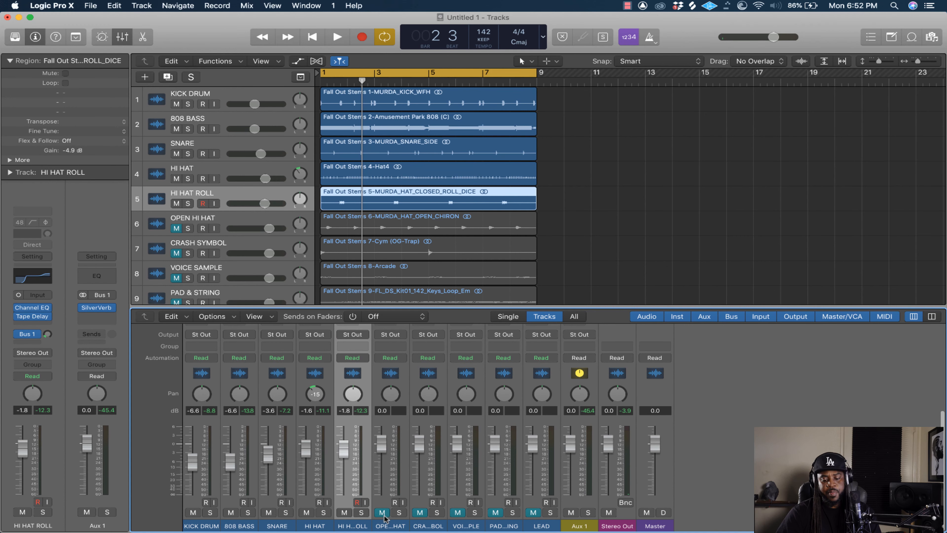
left_click(382, 512)
scroll(385, 485, "up", 1)
left_click_drag(381, 457, 378, 480)
key("space")
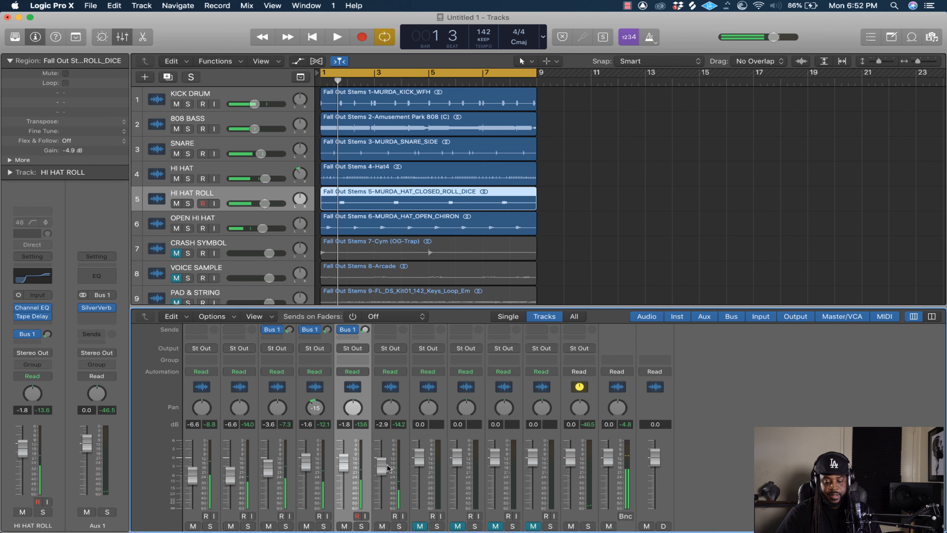
key("space")
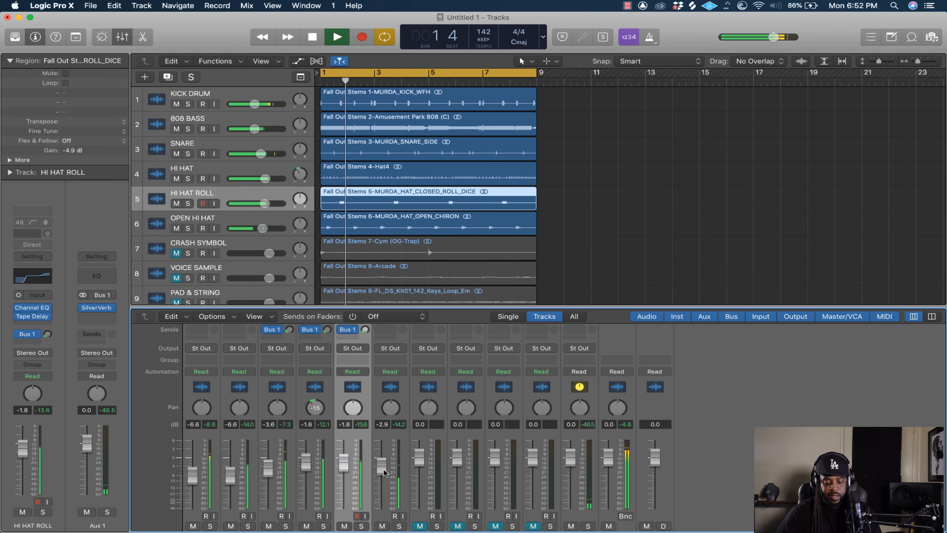
Add a Channel EQ to the OPEN HI HAT track and replace it with a copy of the HI HAT ROLL's Channel EQ.
scroll(396, 410, "up", 5)
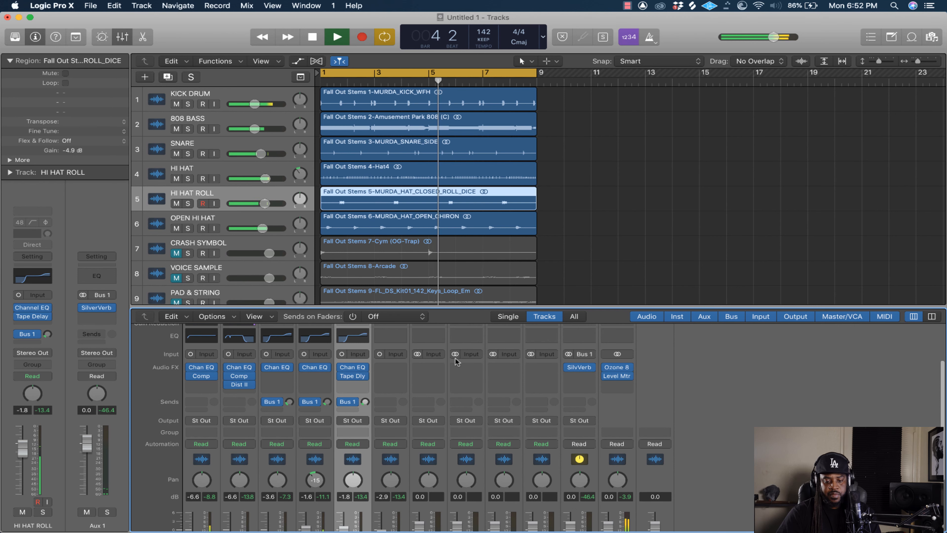
left_click(390, 335)
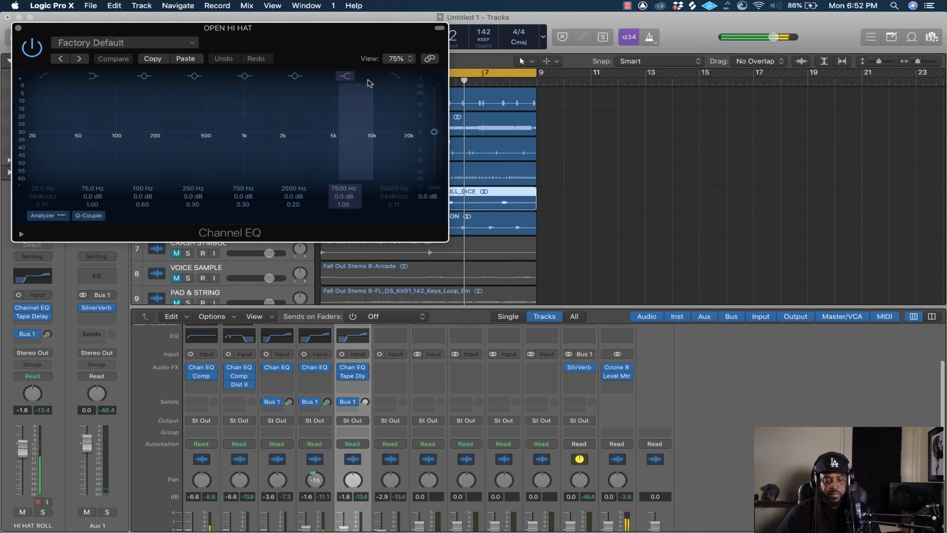
left_click_drag(306, 50, 478, 104)
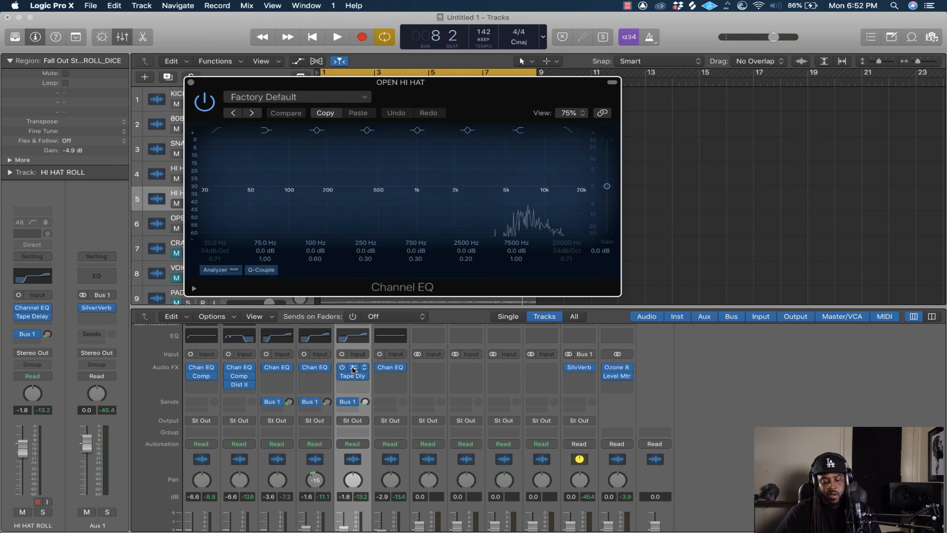
left_click_drag(353, 370, 383, 377)
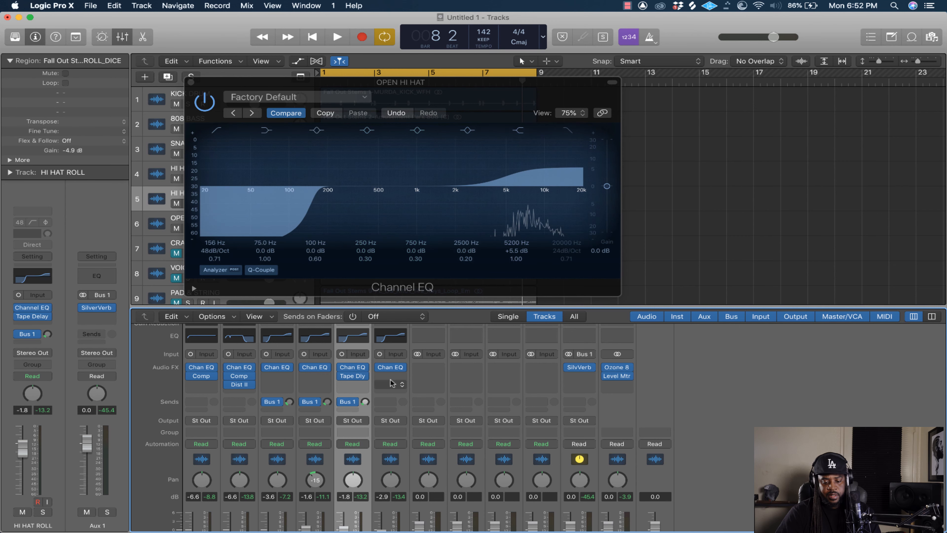
Add a Bus 1 reverb send to the OPEN HI HAT track at about -33 dB.
left_click(392, 403)
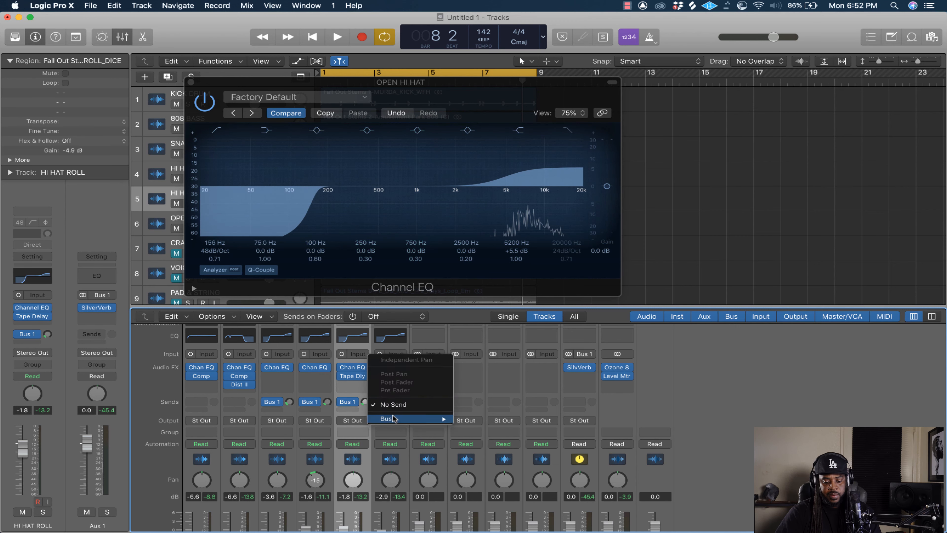
mouse_move(395, 418)
left_click(486, 209)
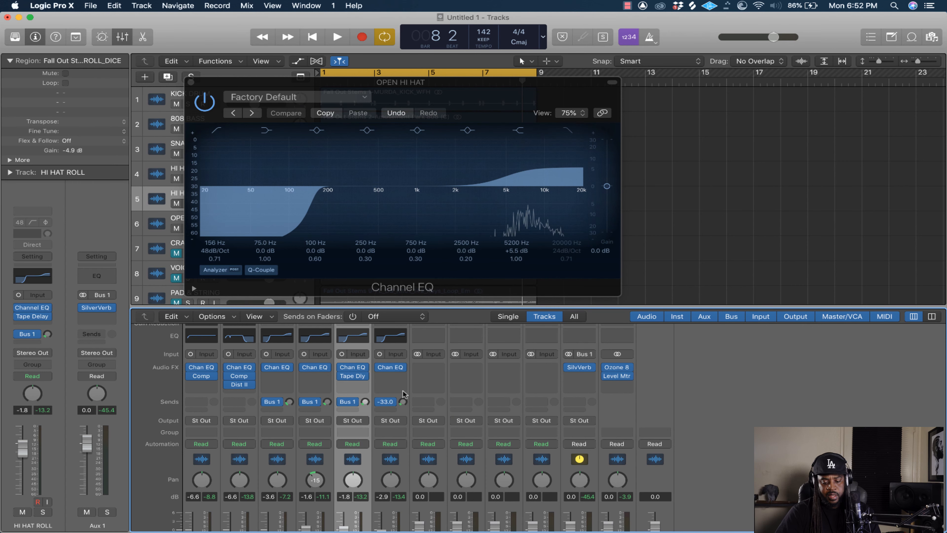
left_click_drag(404, 392, 405, 391)
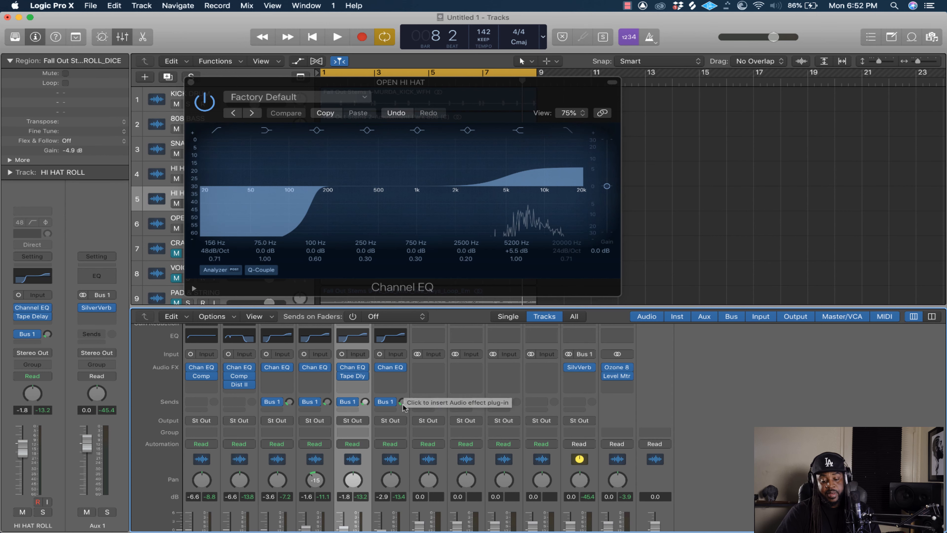
Lower the OPEN HI HAT fader to -6.4 dB while the loop plays, and stop playback.
key("space")
scroll(403, 407, "down", 5)
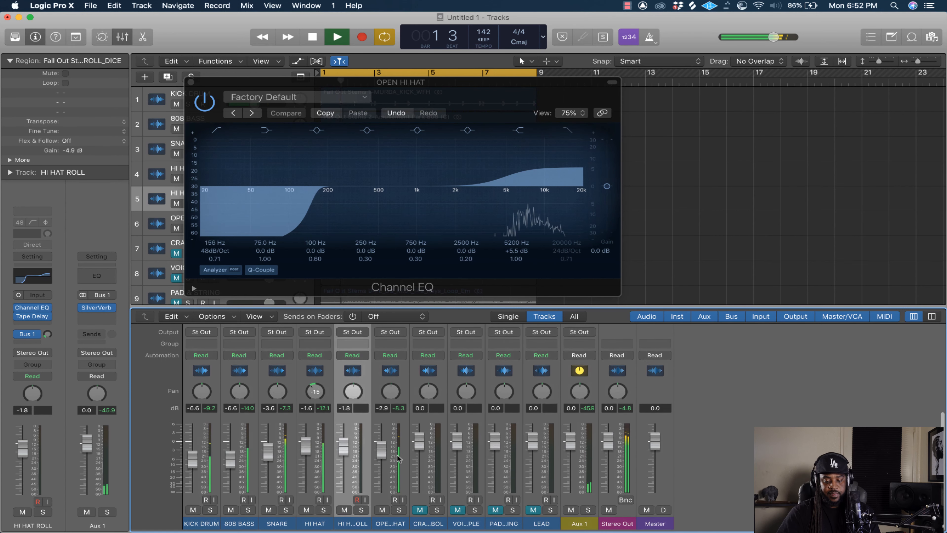
left_click_drag(383, 454, 380, 471)
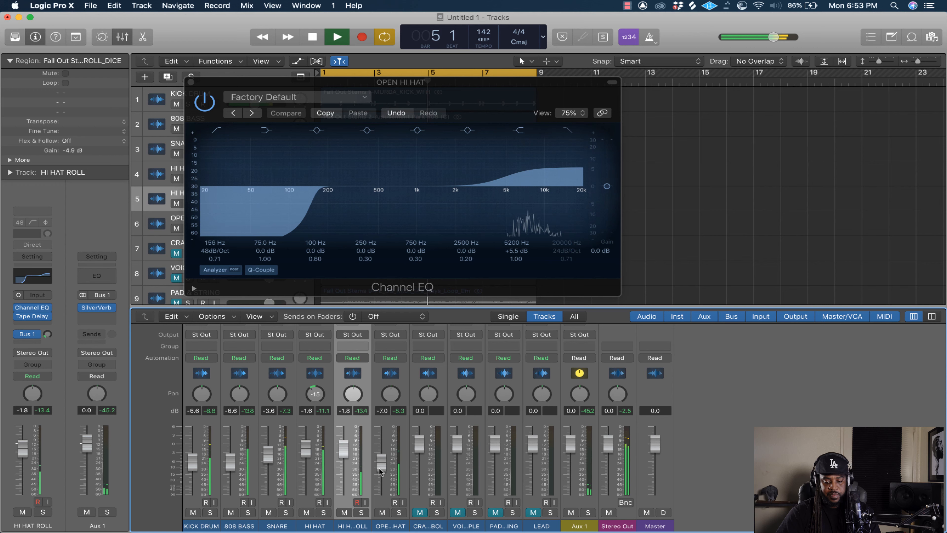
key("space")
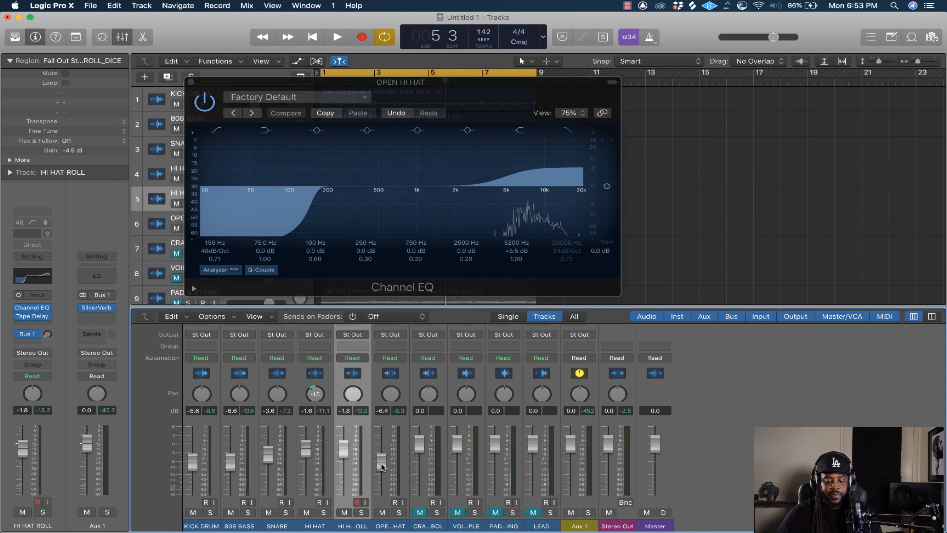
Copy the HI HAT ROLL's Tape Delay onto the OPEN HI HAT track while auditioning the loop.
key("space")
scroll(380, 465, "up", 3)
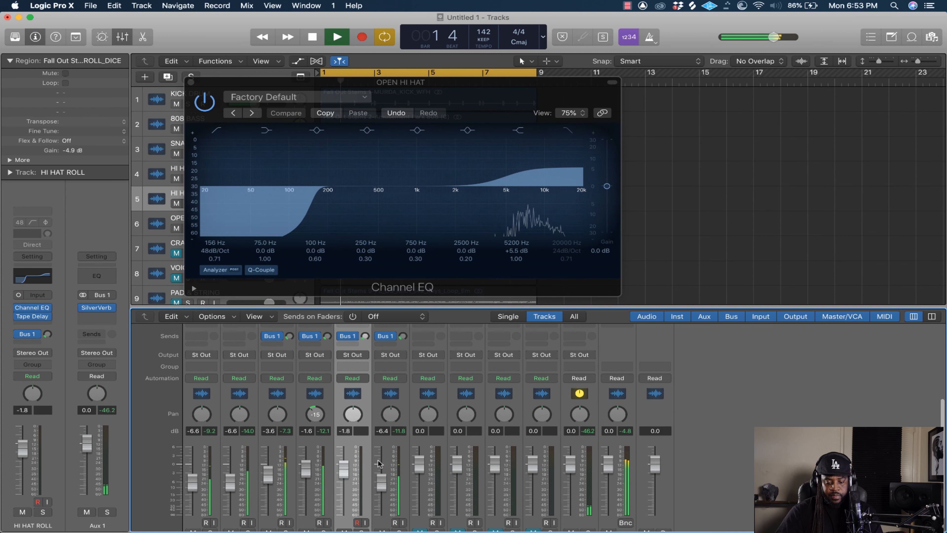
scroll(380, 465, "up", 2)
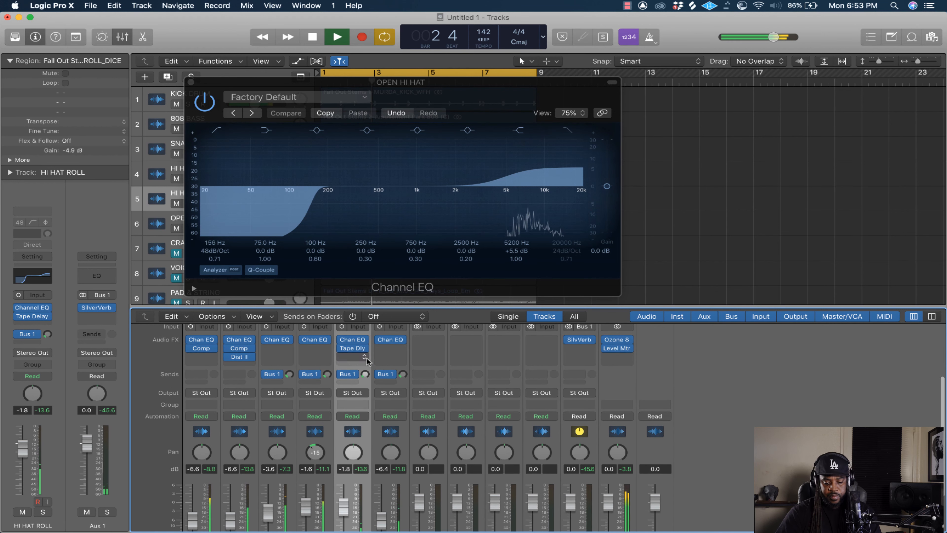
mouse_move(354, 351)
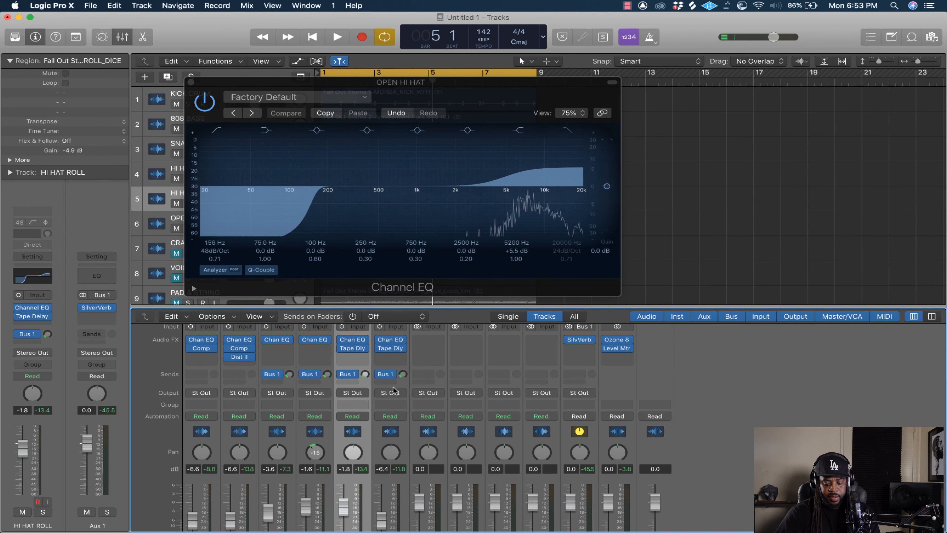
Try the OPEN HI HAT fader at -7.2 dB during playback and return it to -6.4 dB.
key("space")
scroll(394, 391, "down", 3)
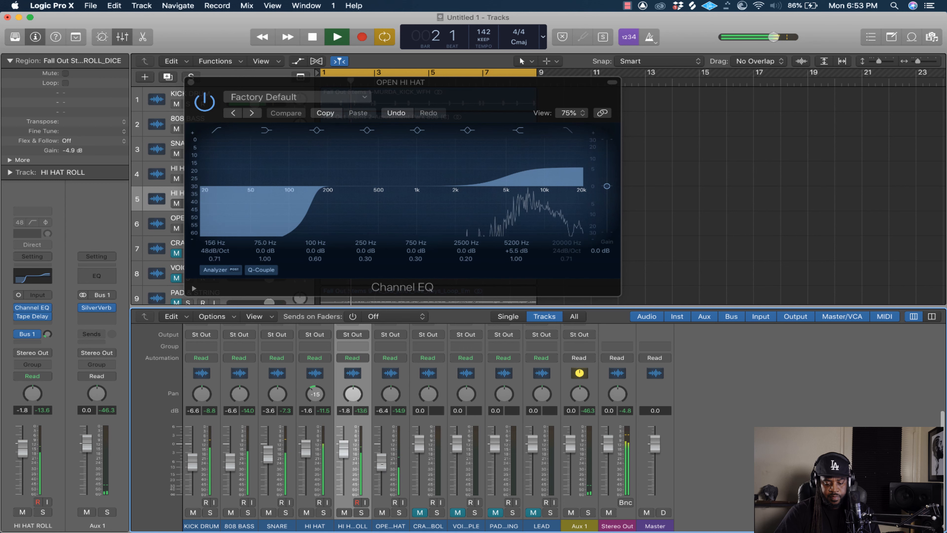
left_click_drag(383, 466, 383, 468)
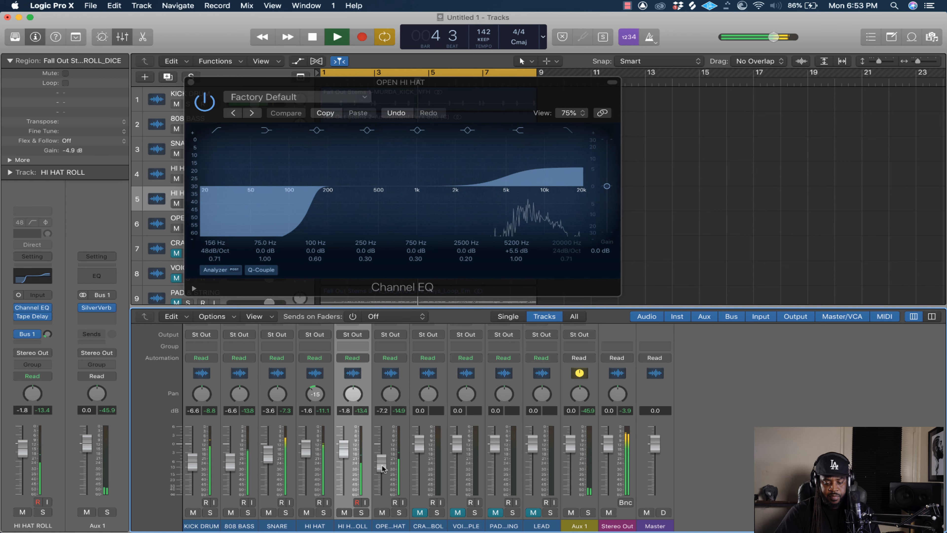
left_click_drag(383, 468, 383, 465)
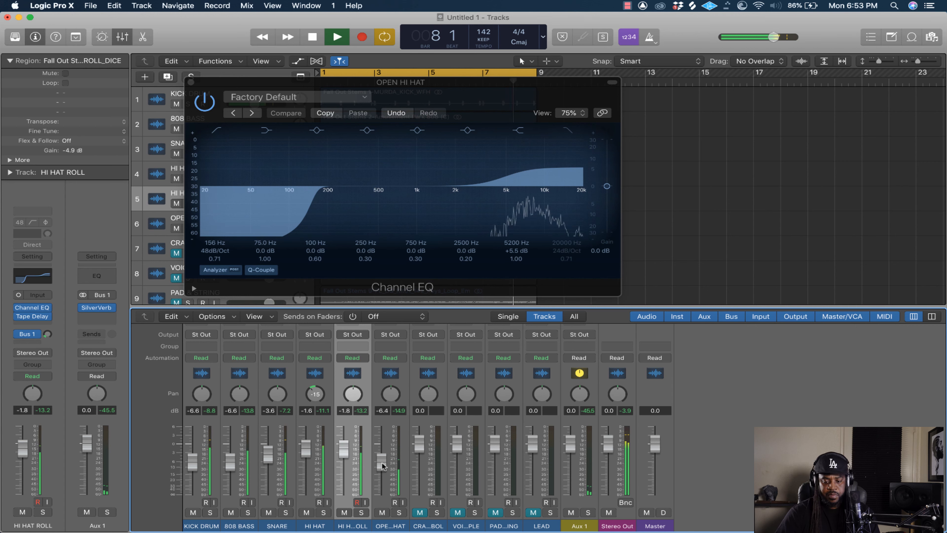
key("space")
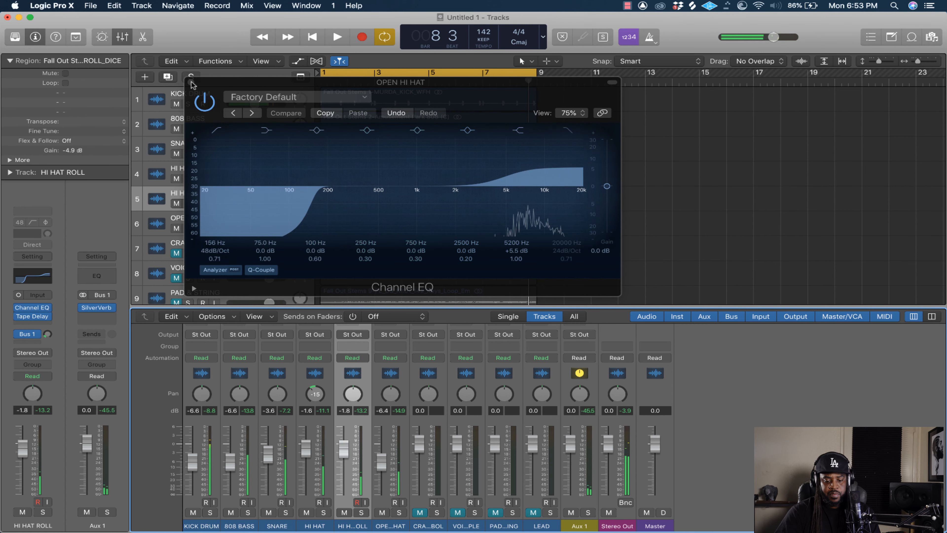
Close the OPEN HI HAT's Channel EQ window and select and unmute the CRASH SYMBOL track.
left_click(191, 83)
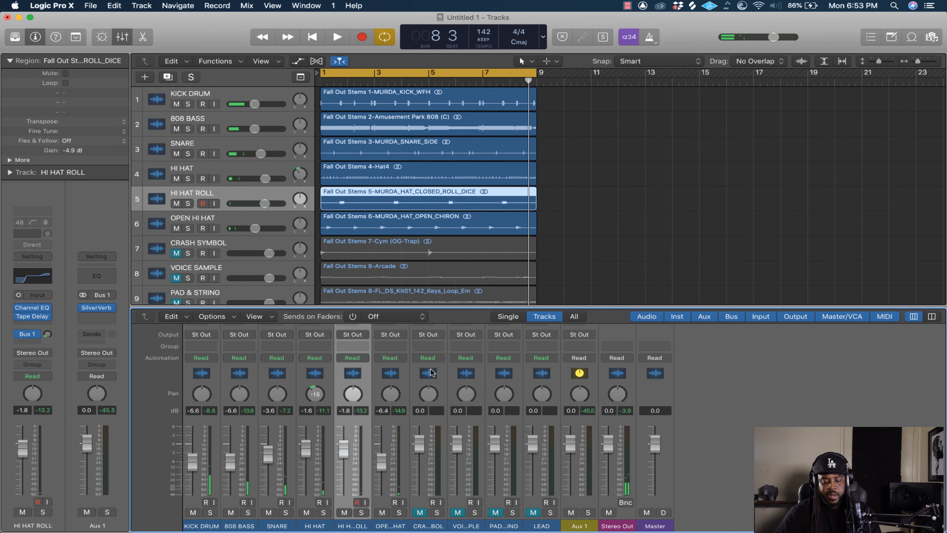
left_click(424, 423)
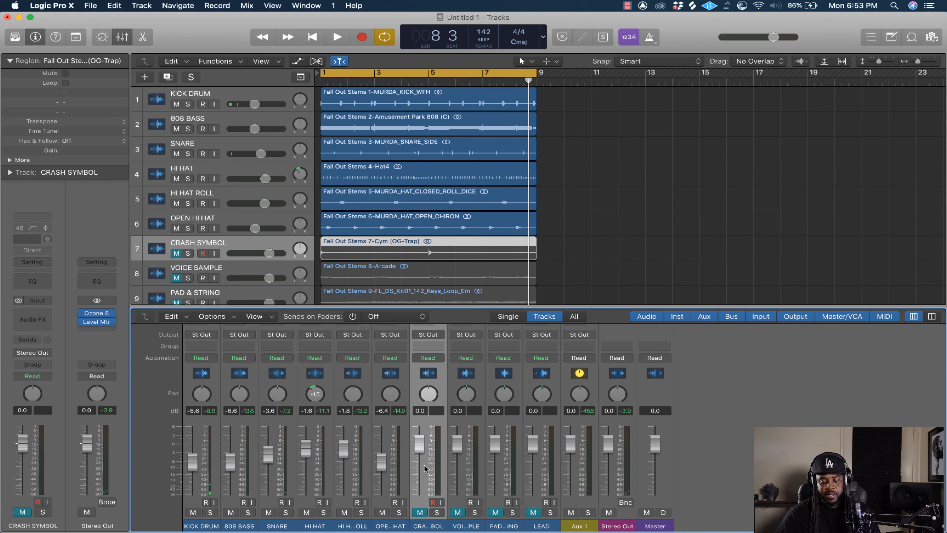
left_click(421, 512)
scroll(431, 499, "up", 2)
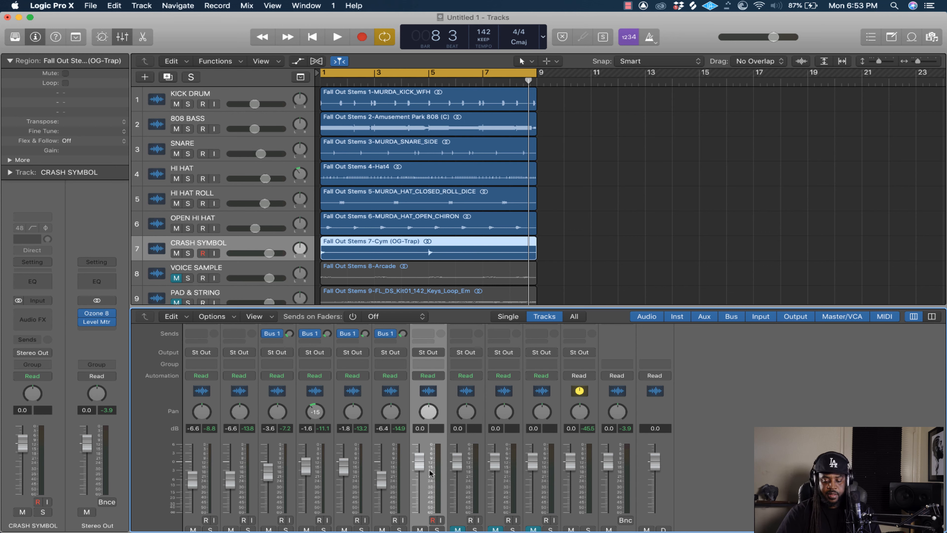
Audition the CRASH SYMBOL track with the other drums and set its region gain to -3.0 dB.
key("space")
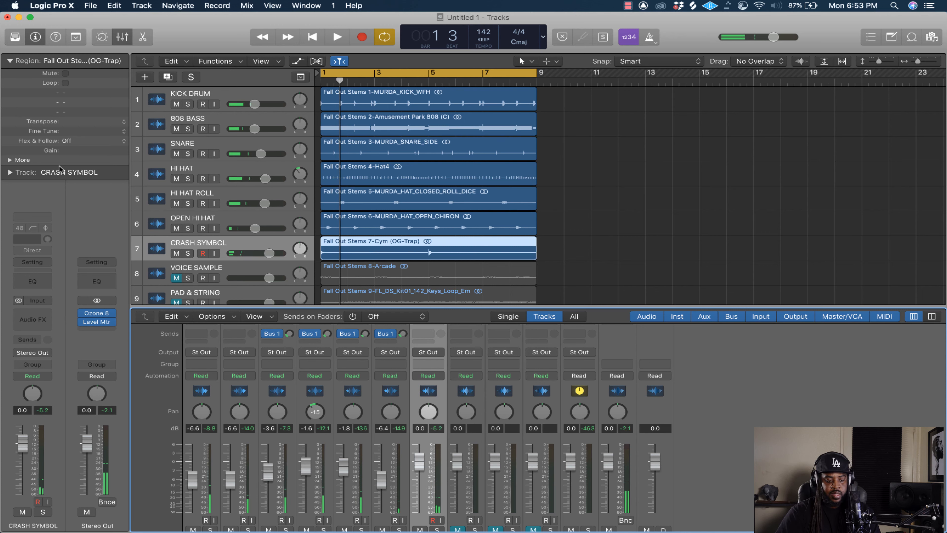
left_click_drag(65, 152, 65, 190)
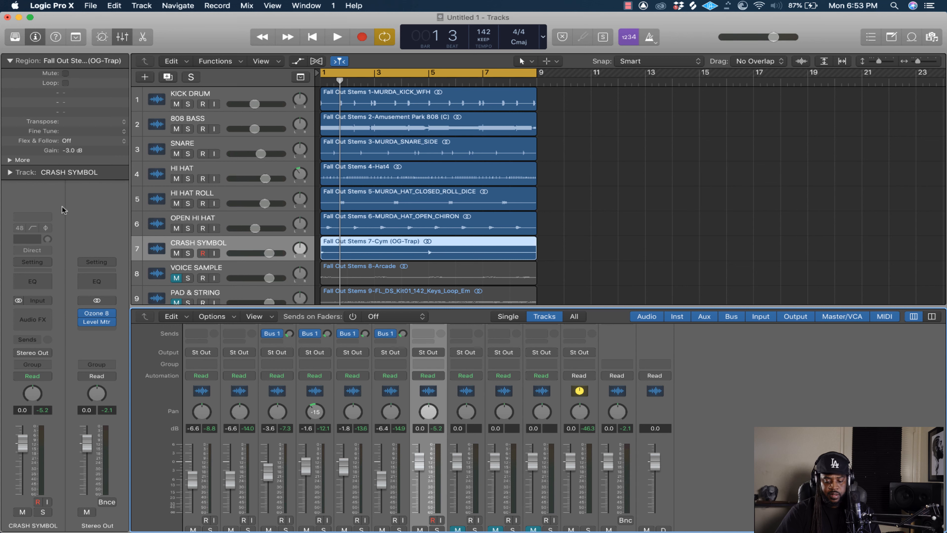
key("space")
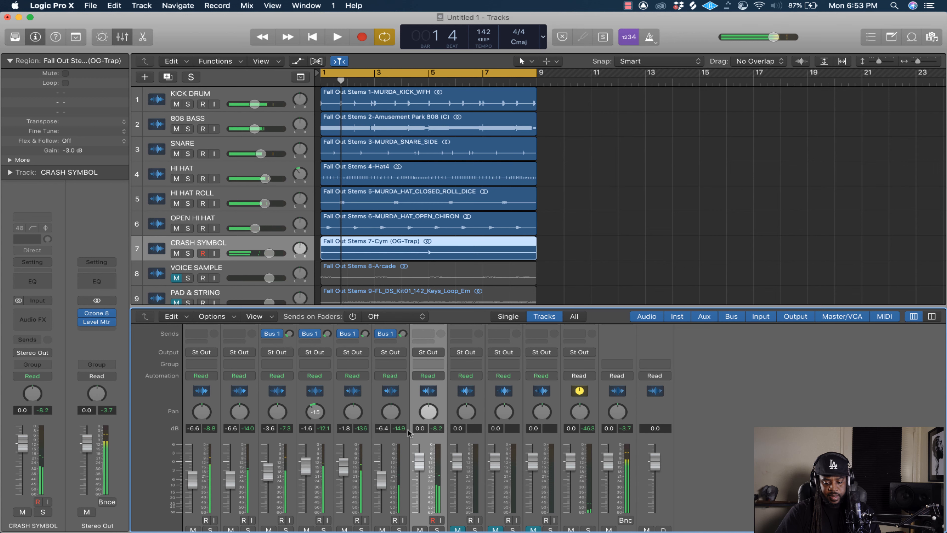
Lower the CRASH SYMBOL fader to -3.2 dB while replaying the start of the loop, and stop playback.
left_click_drag(420, 462, 417, 480)
key("space")
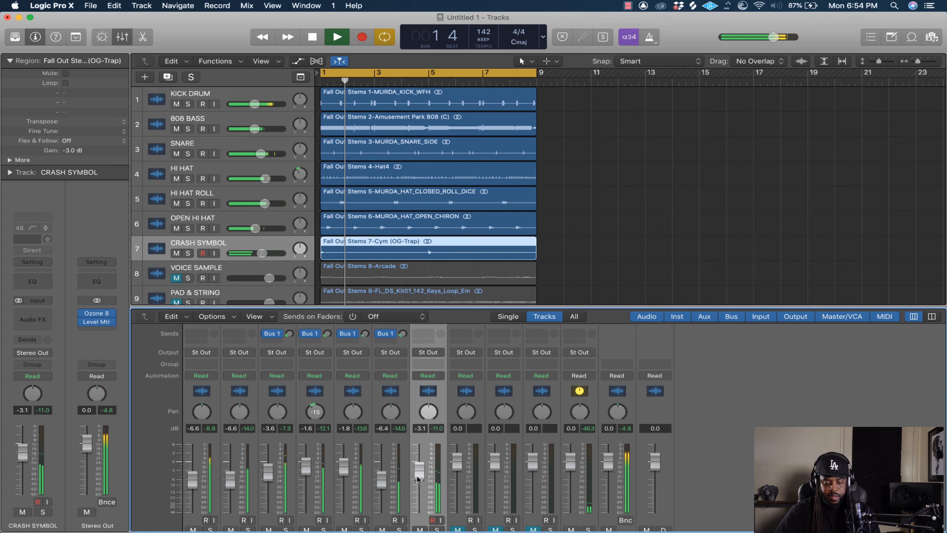
key("space")
key("space")
scroll(441, 460, "up", 1)
key("space")
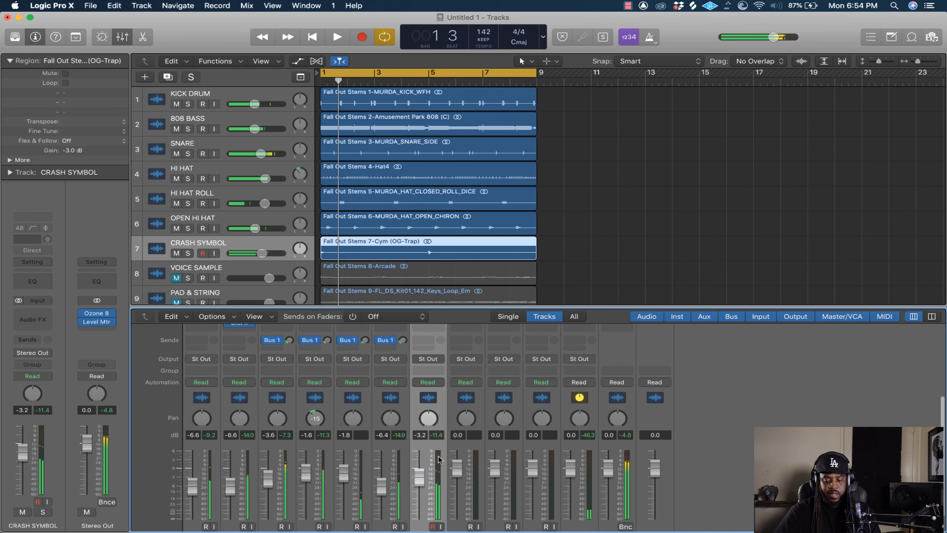
Add a Channel EQ to the CRASH SYMBOL track, move its window clear of the track headers and audition the crash.
scroll(441, 460, "up", 2)
scroll(438, 459, "up", 3)
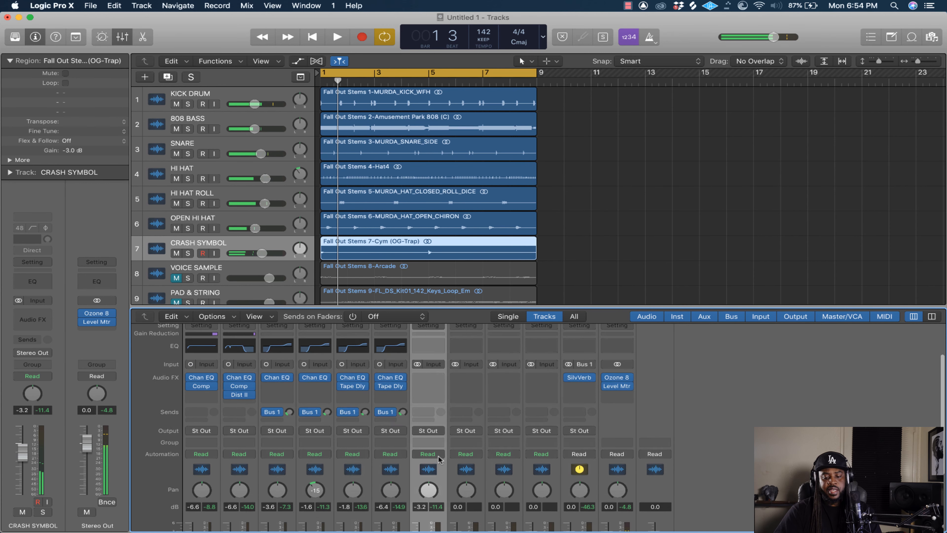
left_click(427, 349)
left_click_drag(301, 49, 491, 115)
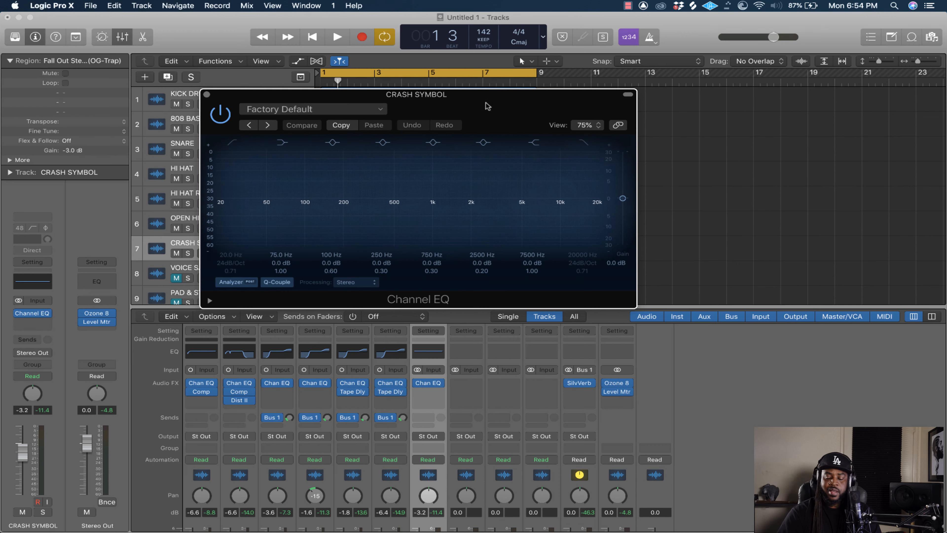
left_click_drag(486, 106, 620, 160)
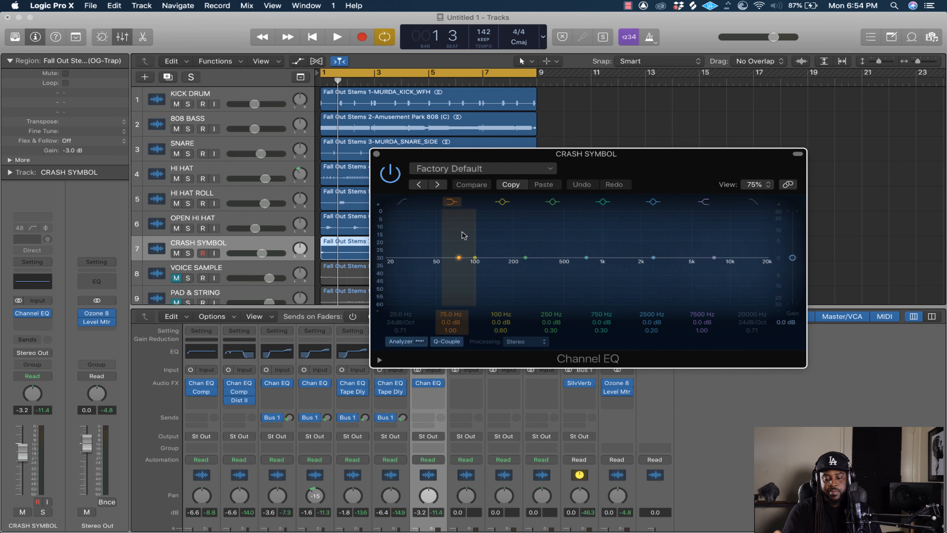
key("space")
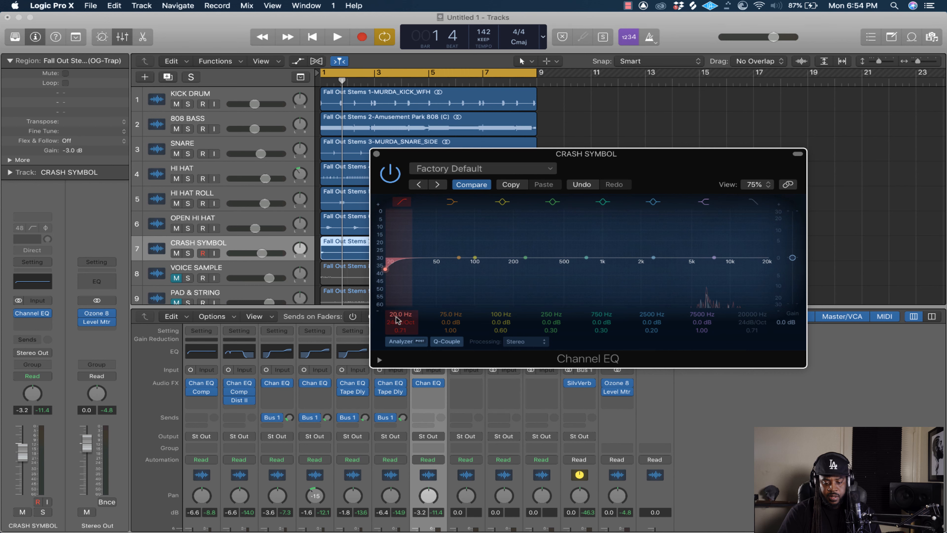
In the crash symbol's Channel EQ, set the low cut to 130 Hz at 48 dB/Oct and boost the high shelf 4.5 dB at 5000 Hz.
left_click_drag(385, 269, 493, 268)
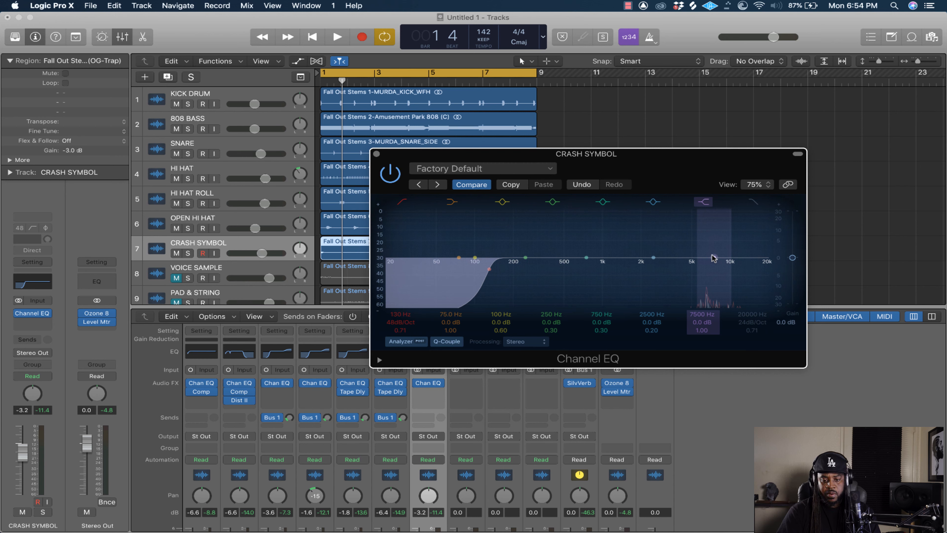
left_click_drag(714, 257, 695, 252)
key("space")
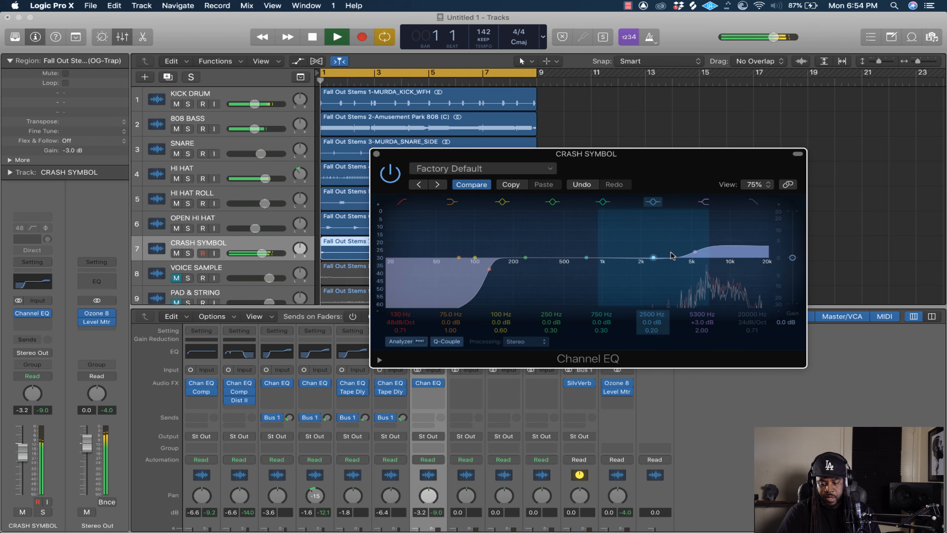
left_click_drag(695, 253, 694, 250)
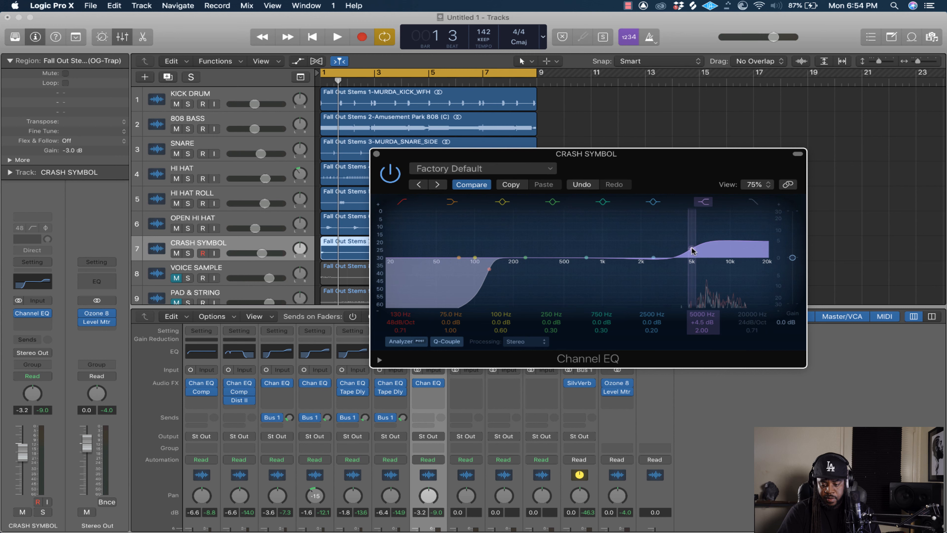
left_click(376, 154)
Lower the crash symbol's volume fader to -5.6 dB while auditioning it against the mix.
scroll(428, 418, "down", 5)
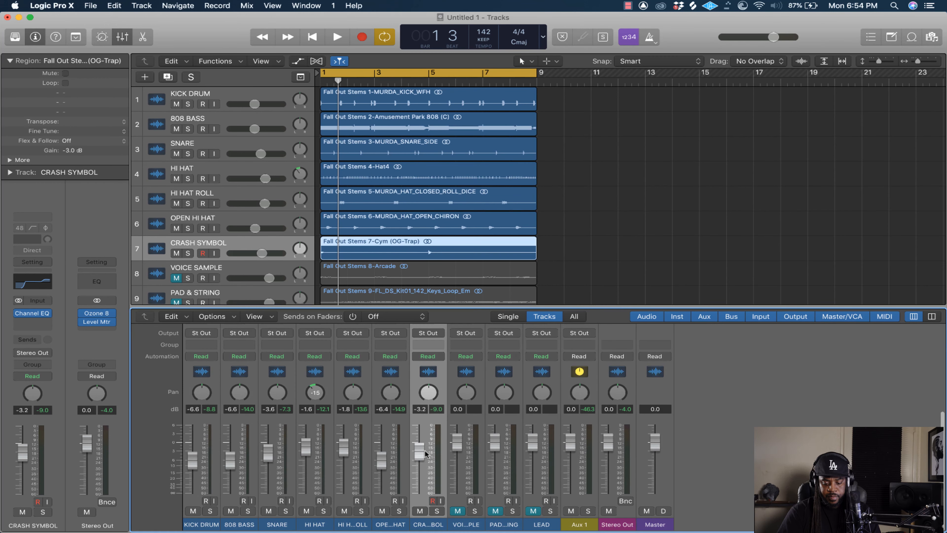
key("space")
left_click_drag(423, 461, 422, 470)
key("space")
key("space")
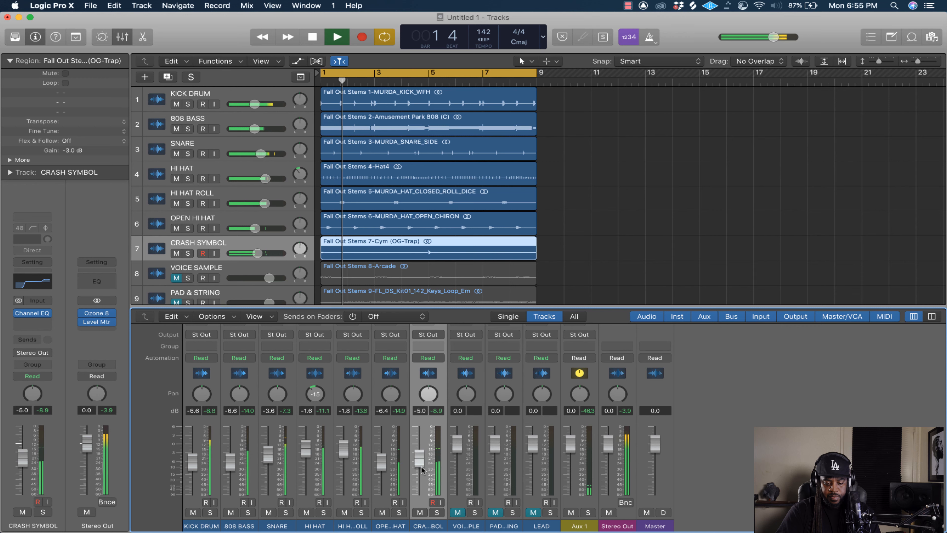
key("space")
key("space")
left_click_drag(423, 467, 422, 471)
key("space")
key("space")
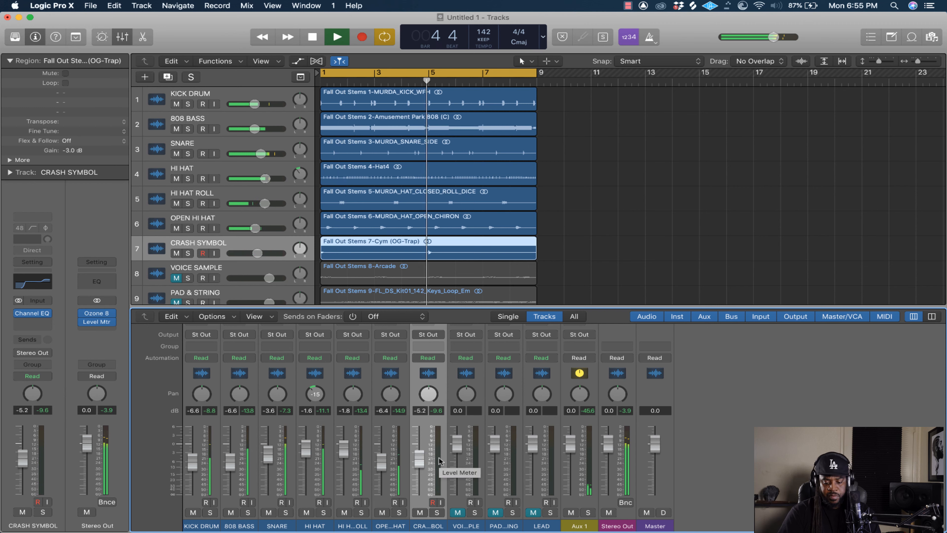
key("space")
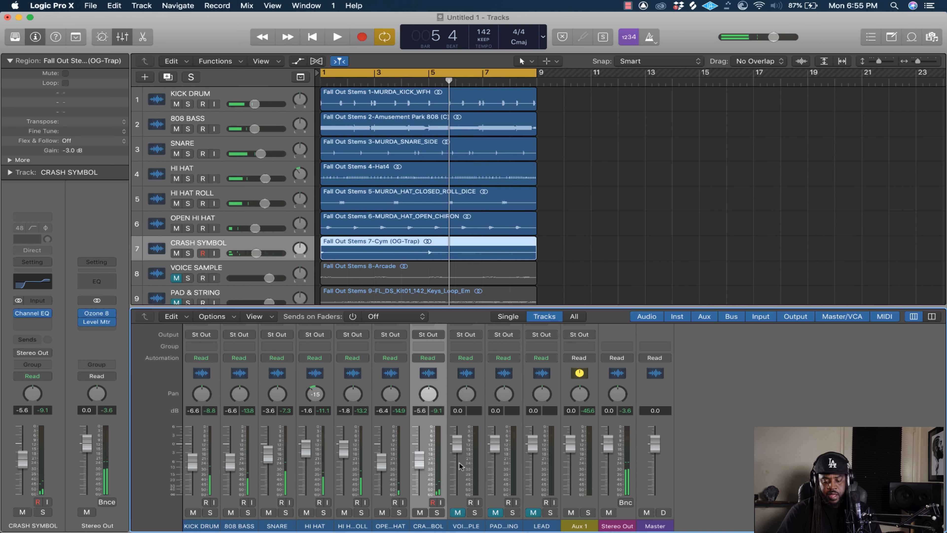
Add a Channel EQ to the voice sample channel and unmute that channel.
scroll(464, 477, "up", 5)
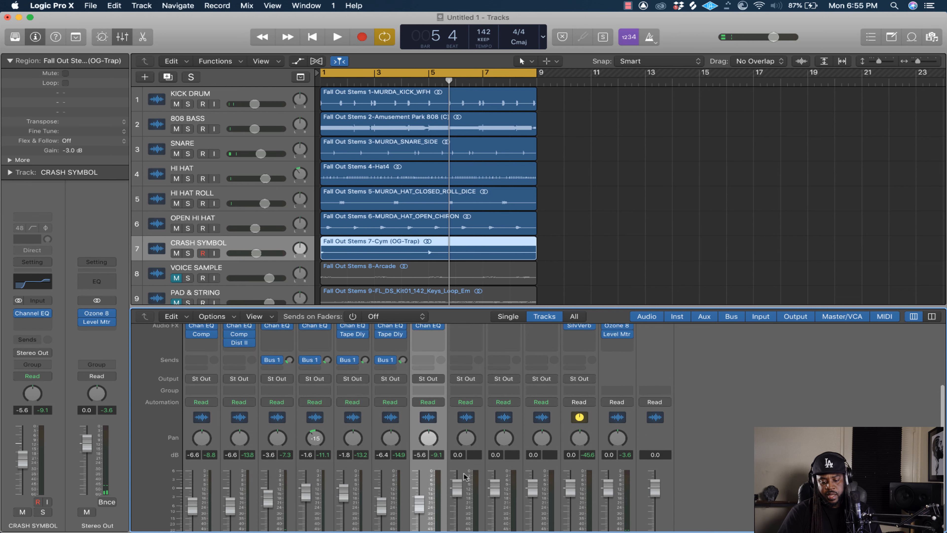
scroll(466, 379, "up", 2)
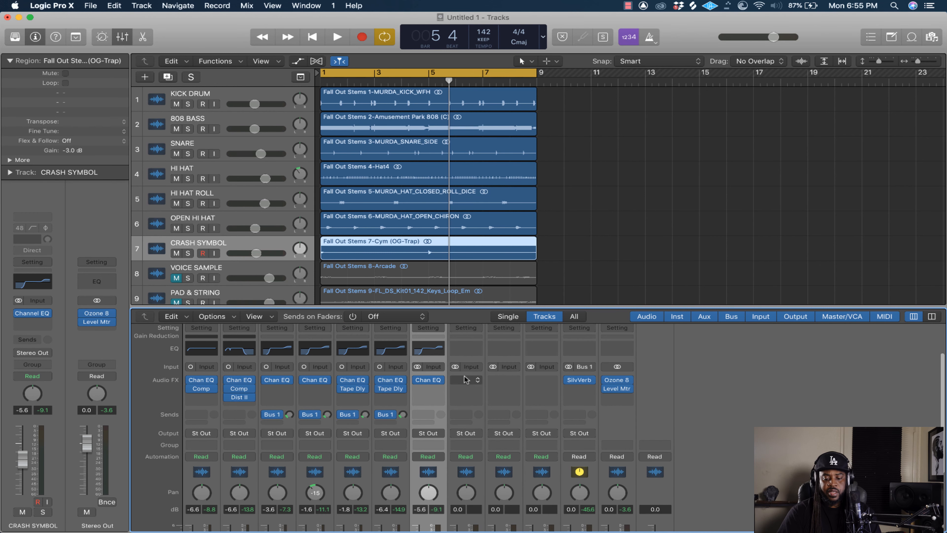
left_click(473, 350)
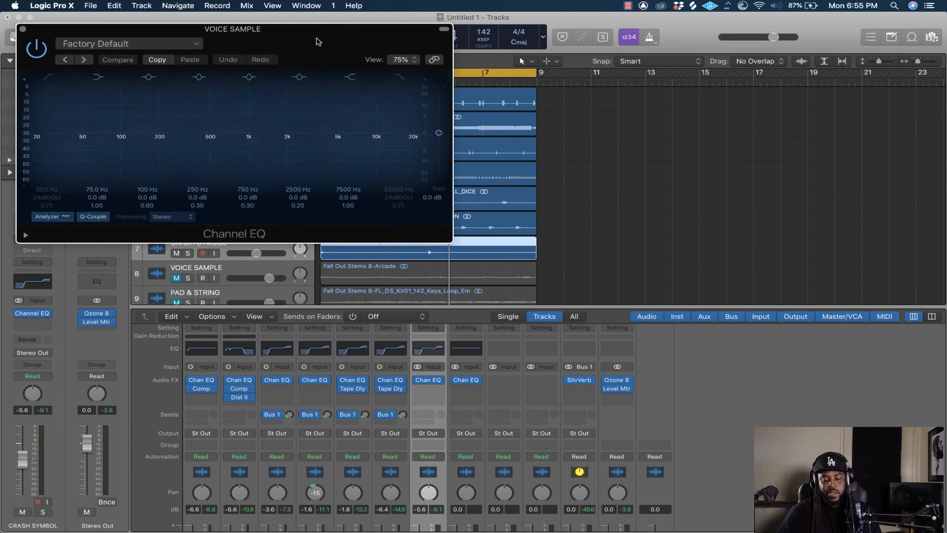
scroll(448, 413, "down", 5)
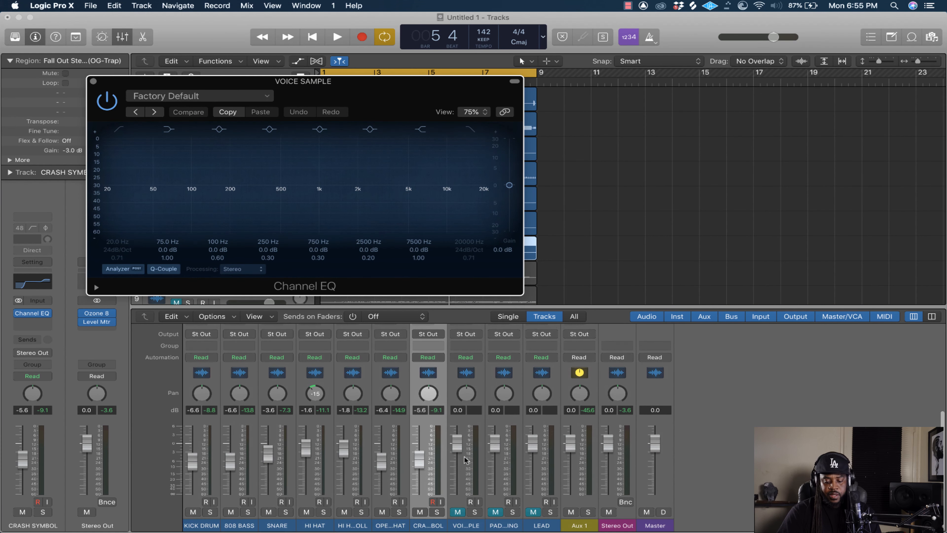
left_click(458, 513)
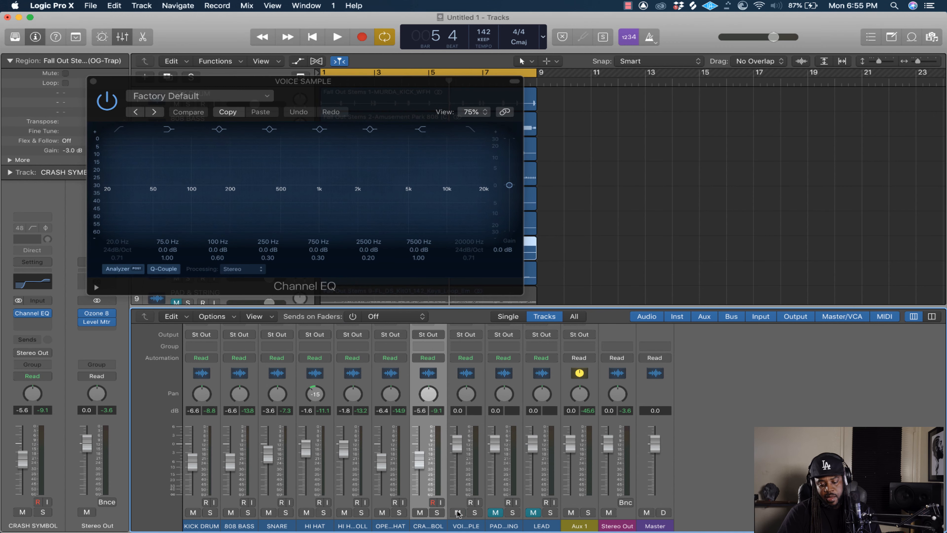
Play the mix and lower the voice sample's volume fader to -4.5 dB.
scroll(465, 450, "up", 5)
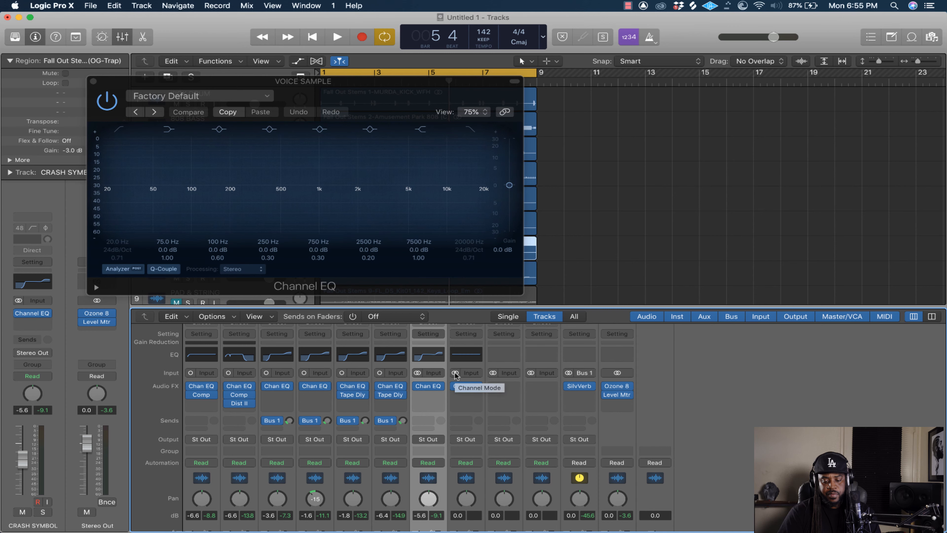
key("space")
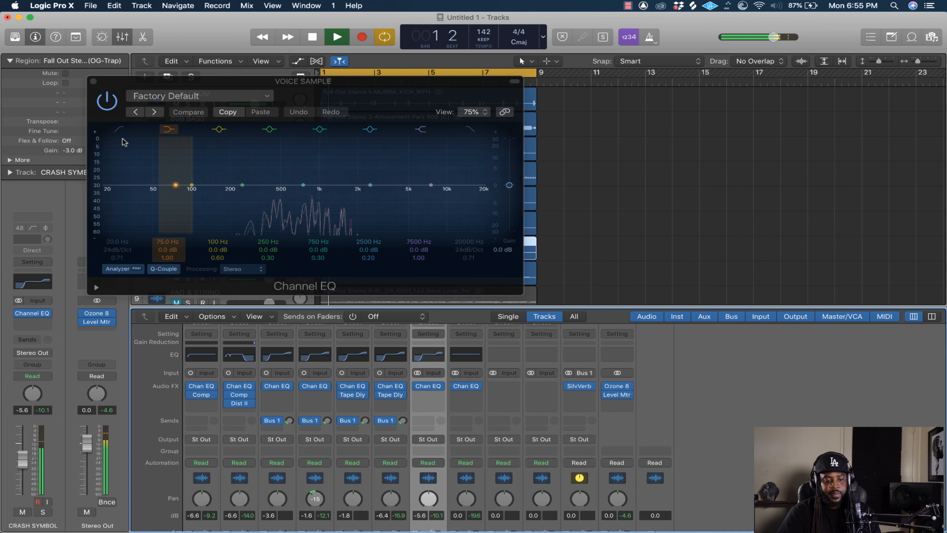
scroll(446, 400, "down", 3)
scroll(446, 399, "down", 2)
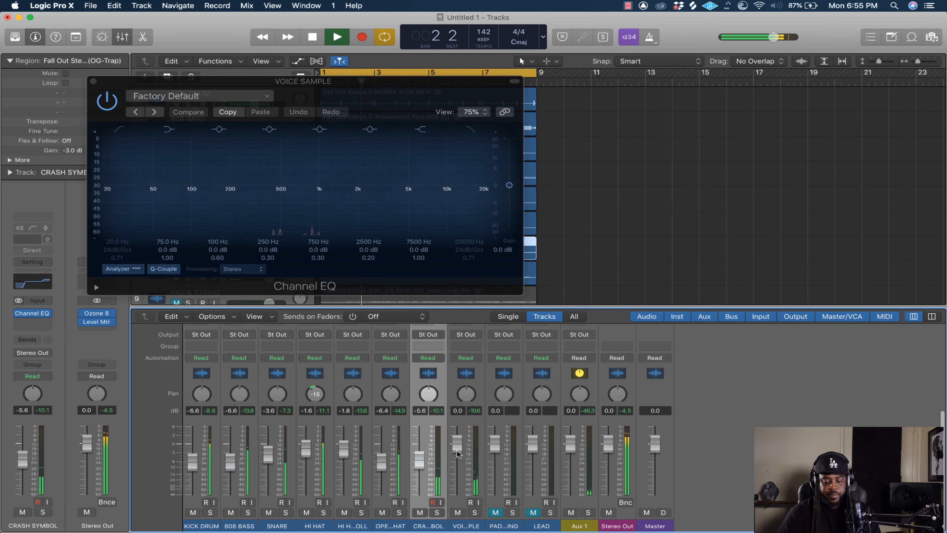
left_click_drag(458, 454, 459, 464)
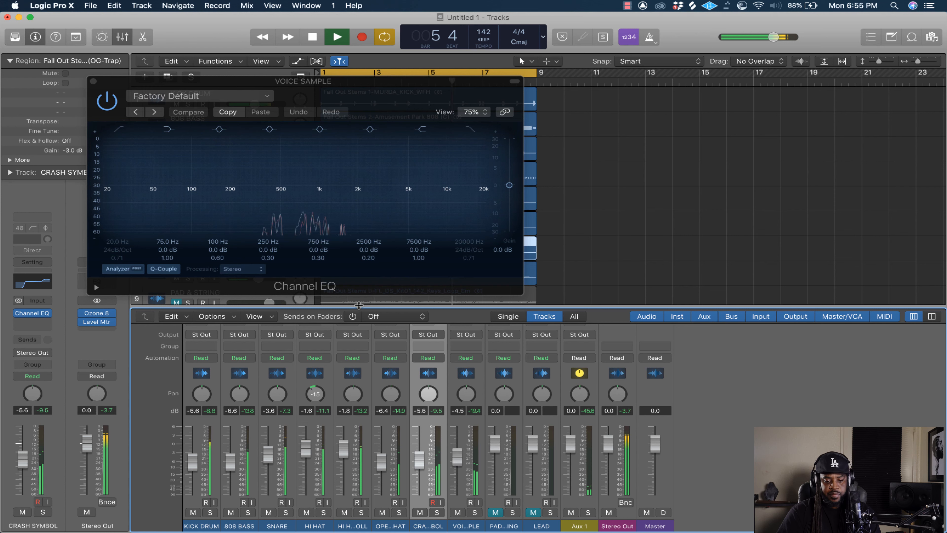
key("space")
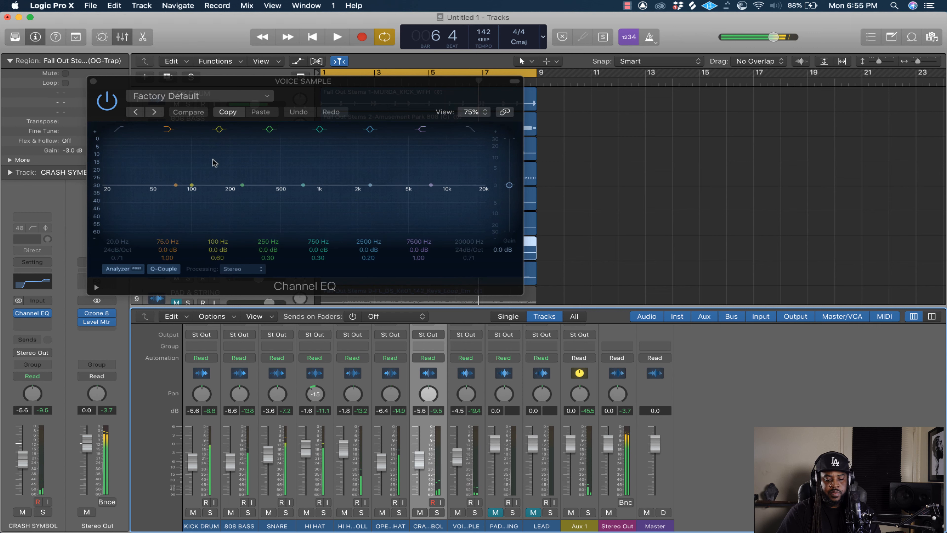
Enable the low cut in the voice sample's Channel EQ and set it to 540 Hz at 48 dB/Oct while auditioning.
left_click(119, 130)
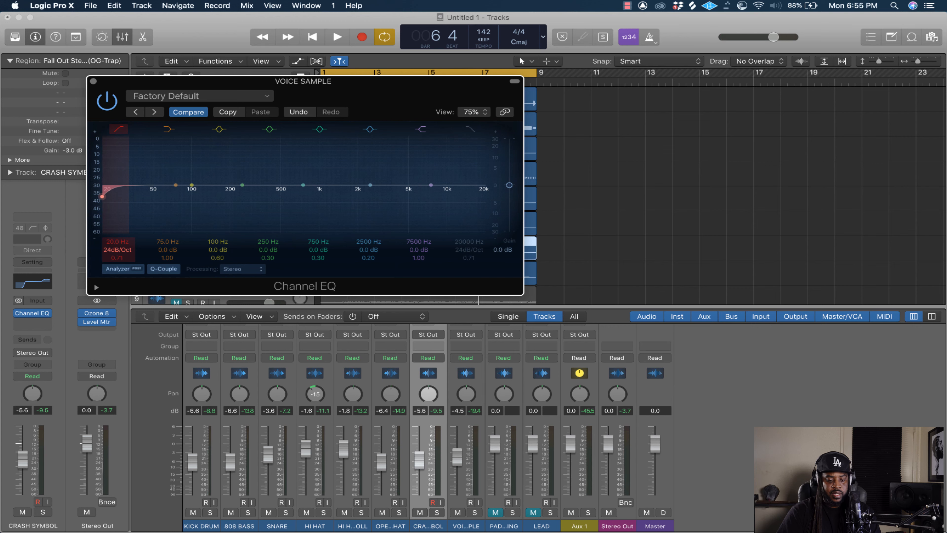
left_click_drag(112, 254, 111, 204)
key("space")
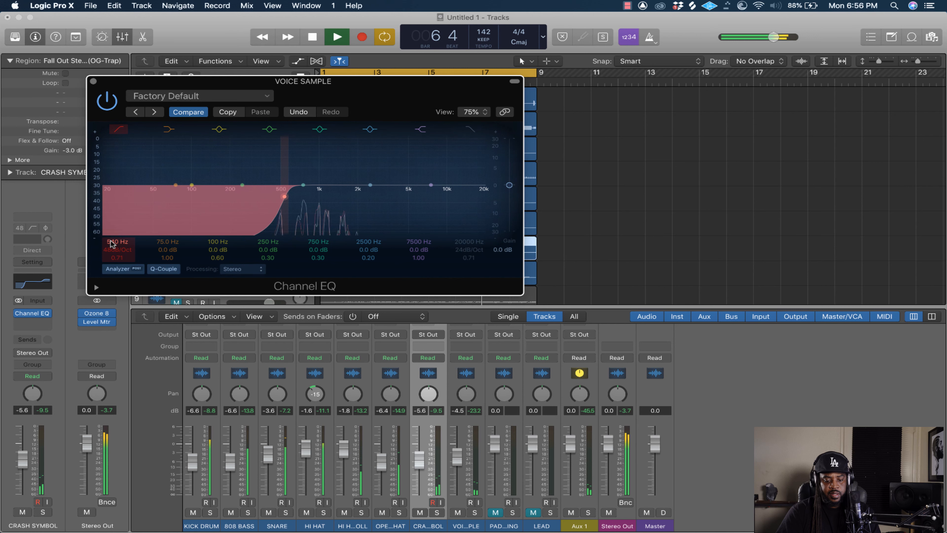
key("space")
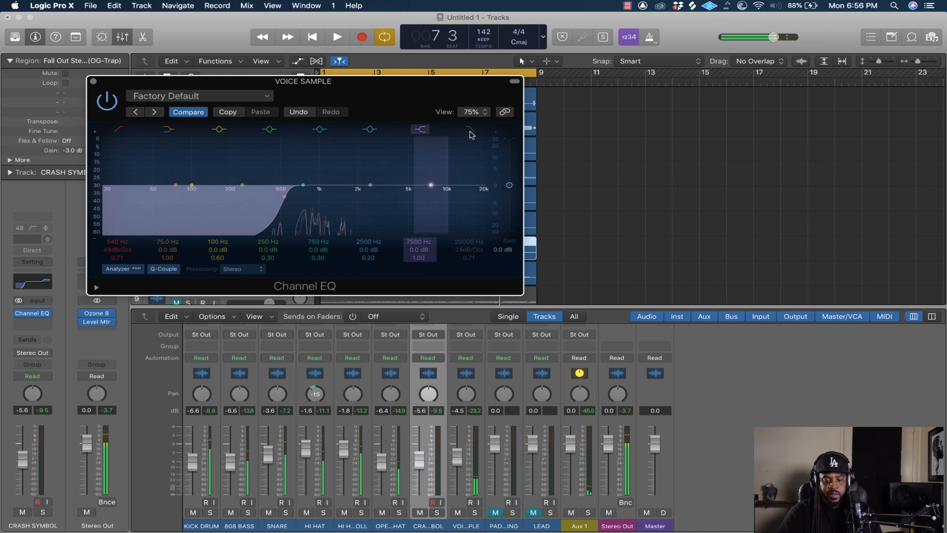
Enable the high cut in the voice sample's Channel EQ at 3100 Hz with a 48 dB/Oct slope and audition it.
left_click(470, 130)
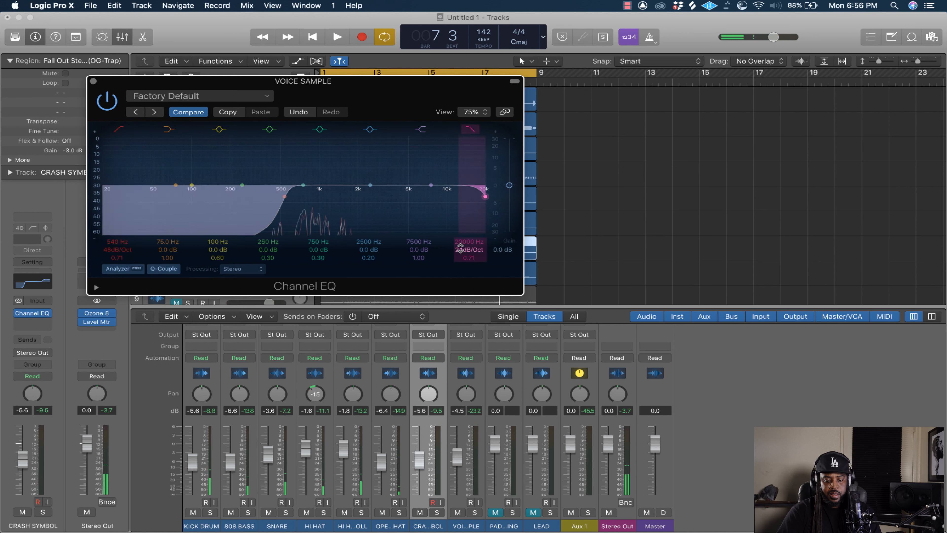
left_click_drag(461, 246, 461, 252)
key("space")
key("space")
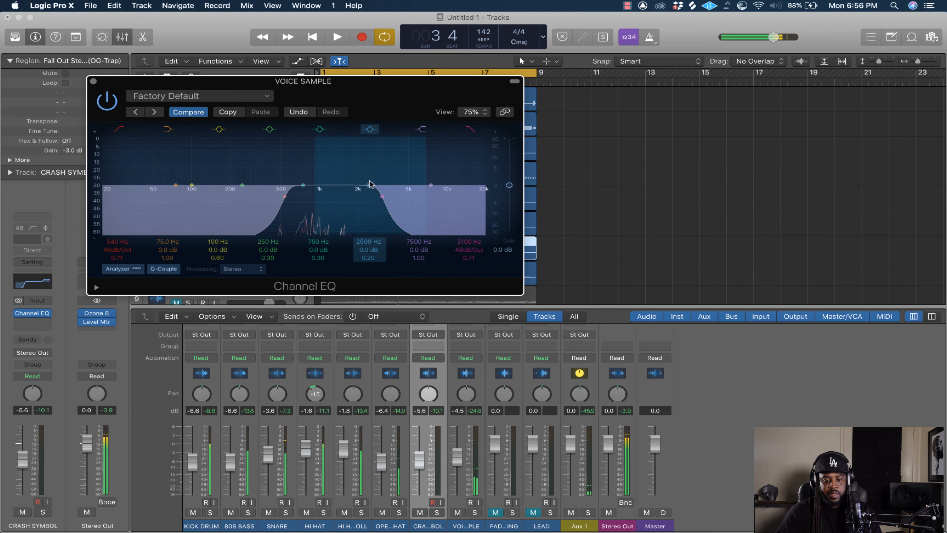
Boost the voice sample EQ's 2500 Hz band by 4.5 dB, audition it, and close the EQ.
left_click_drag(371, 184, 371, 174)
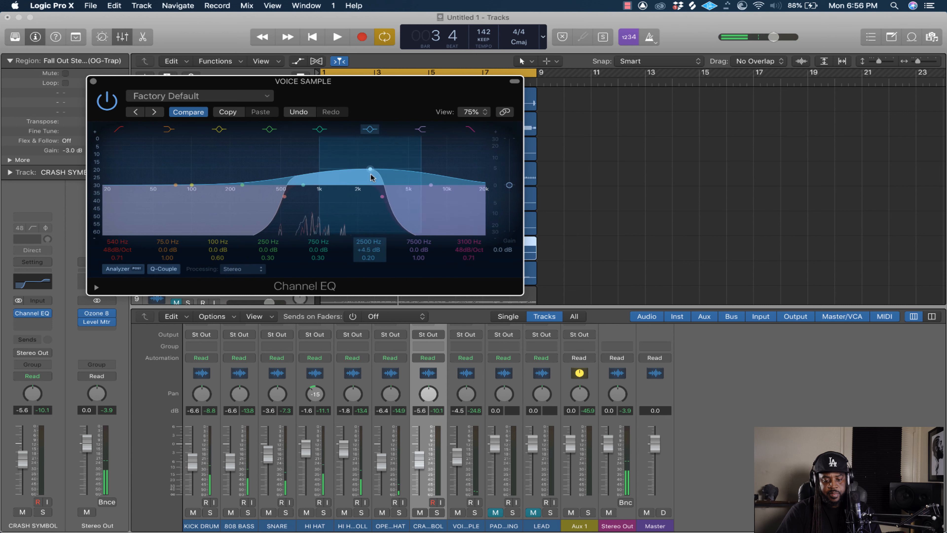
key("space")
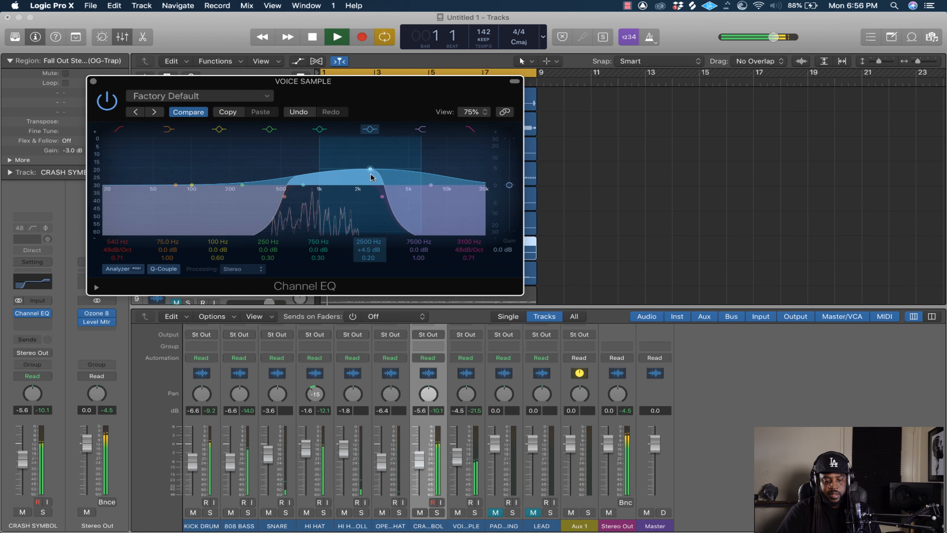
left_click(104, 96)
key("super+w")
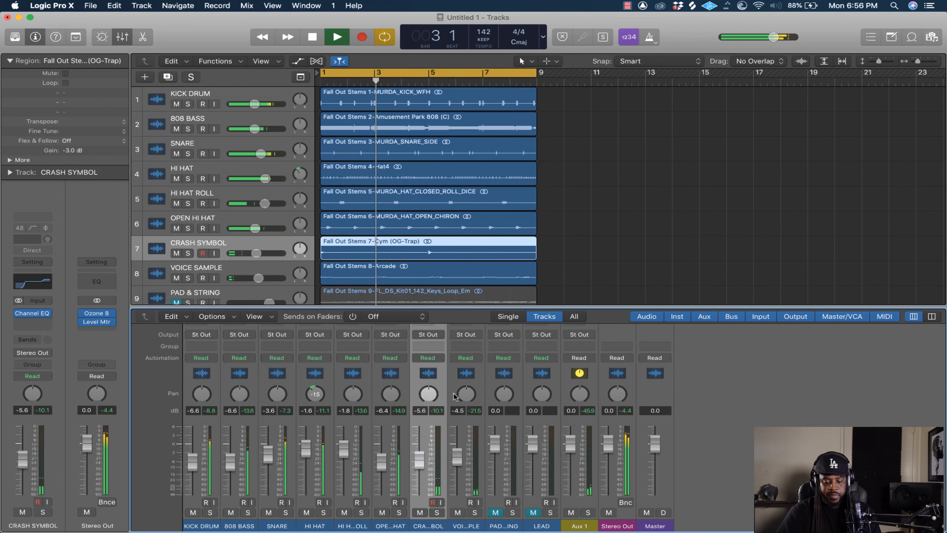
Lower the voice sample's volume fader to -6.8 dB while replaying the mix from the beginning.
key("space")
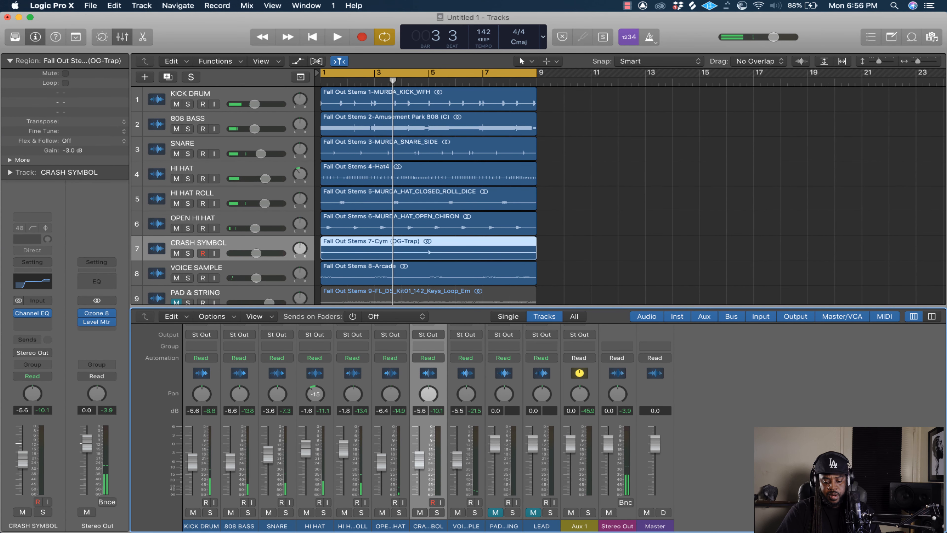
key("Return")
key("space")
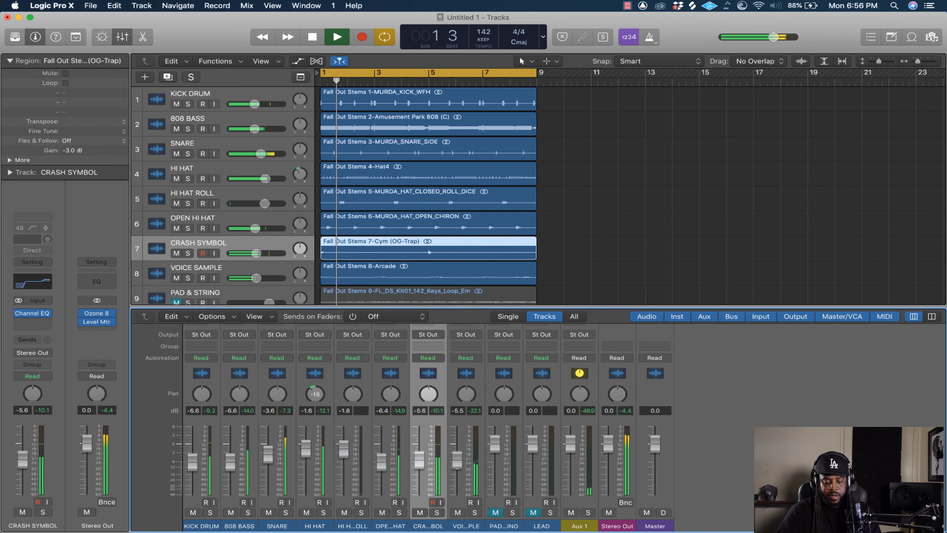
key("Return")
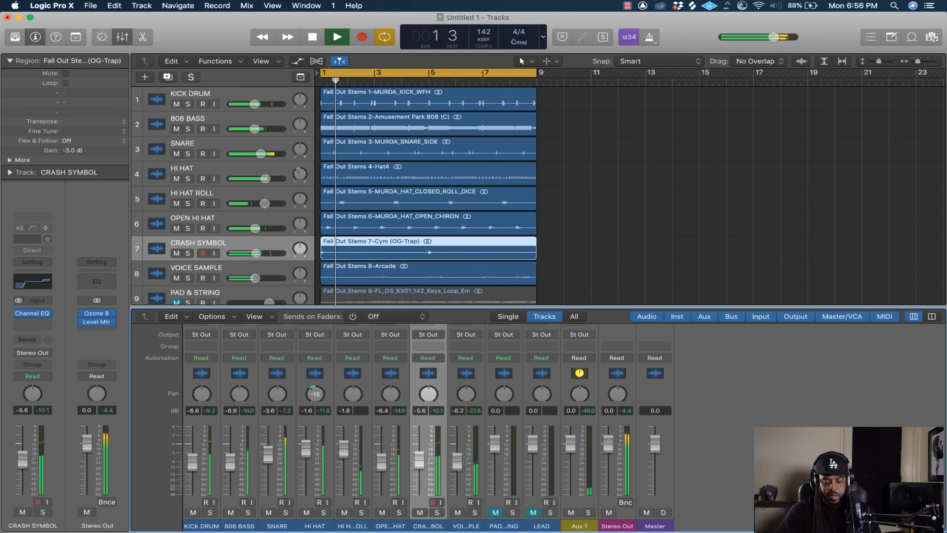
left_click_drag(459, 472, 461, 474)
key("space")
key("space")
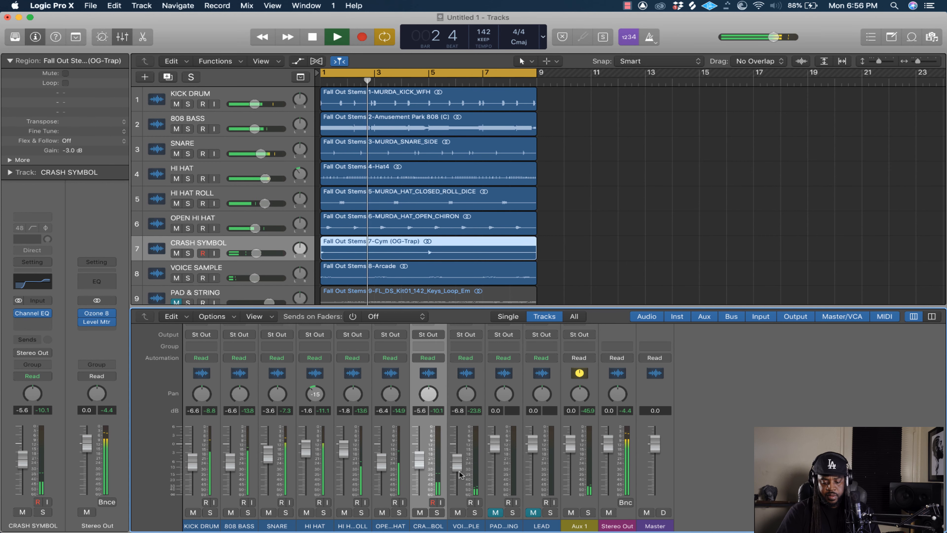
key("space")
Insert the Waves CLA Effects (s) plug-in after the Channel EQ on the voice sample channel.
scroll(463, 459, "up", 8)
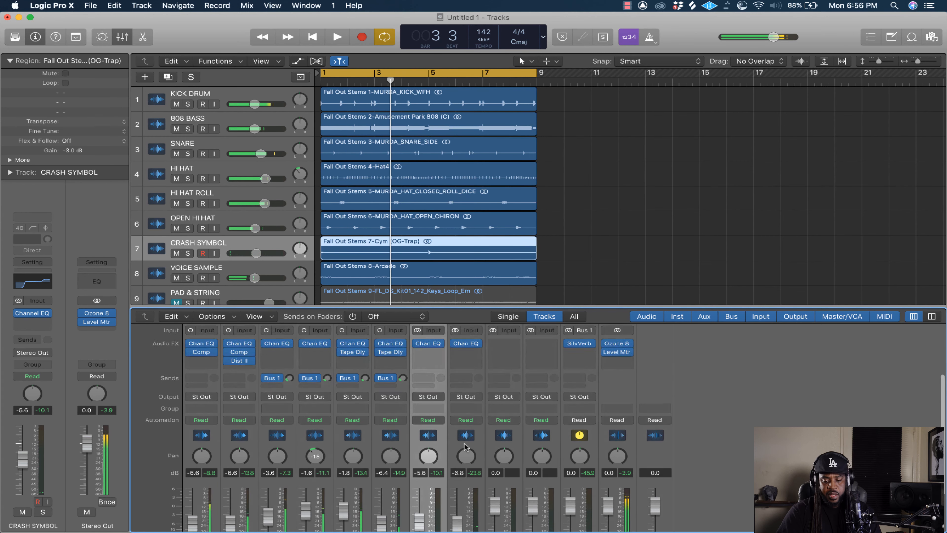
scroll(464, 446, "down", 2)
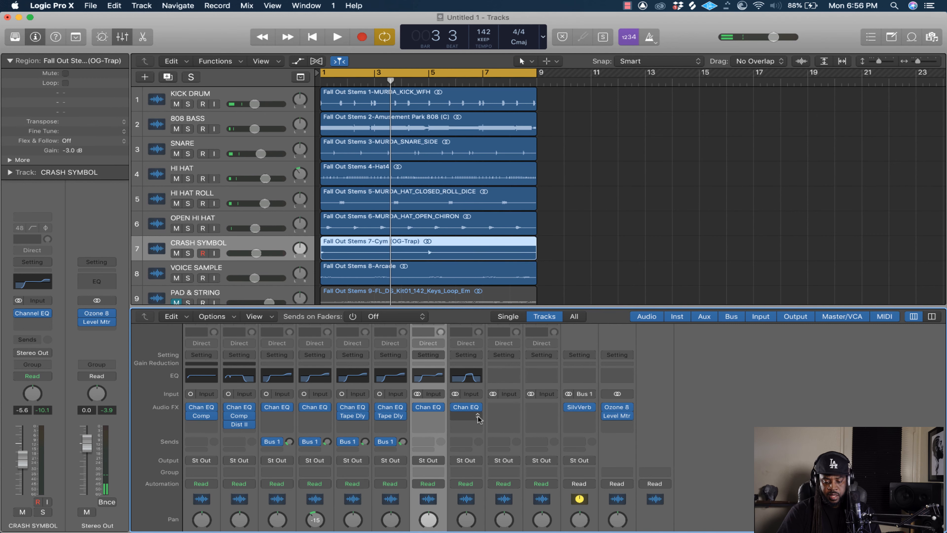
left_click(478, 417)
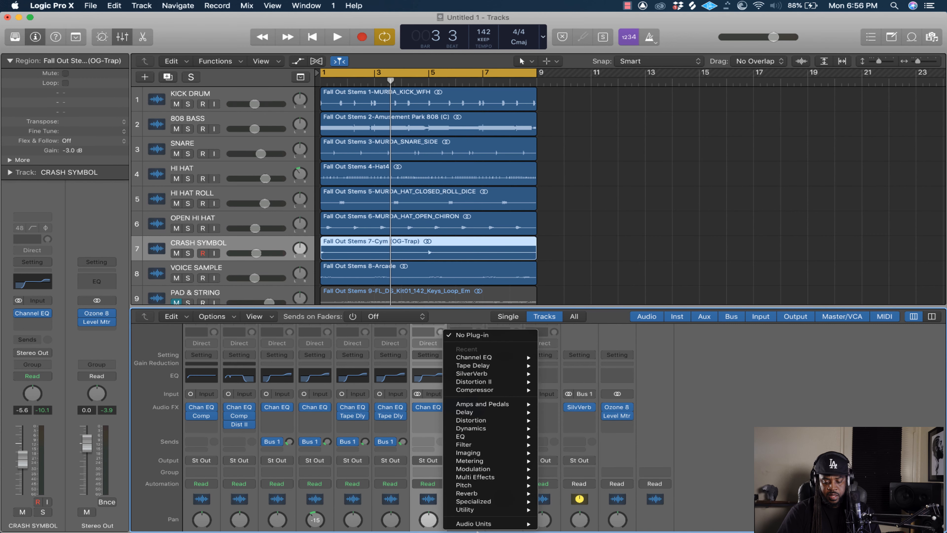
mouse_move(480, 524)
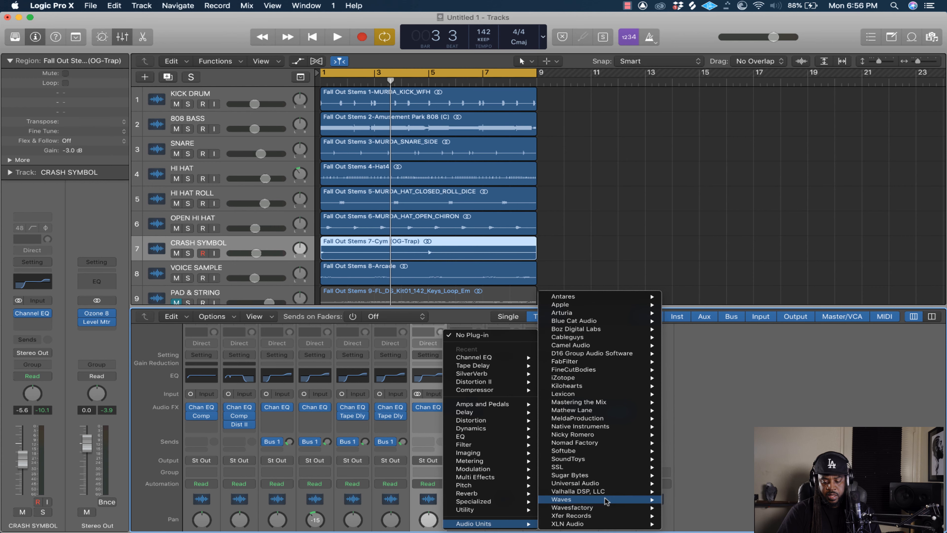
mouse_move(606, 500)
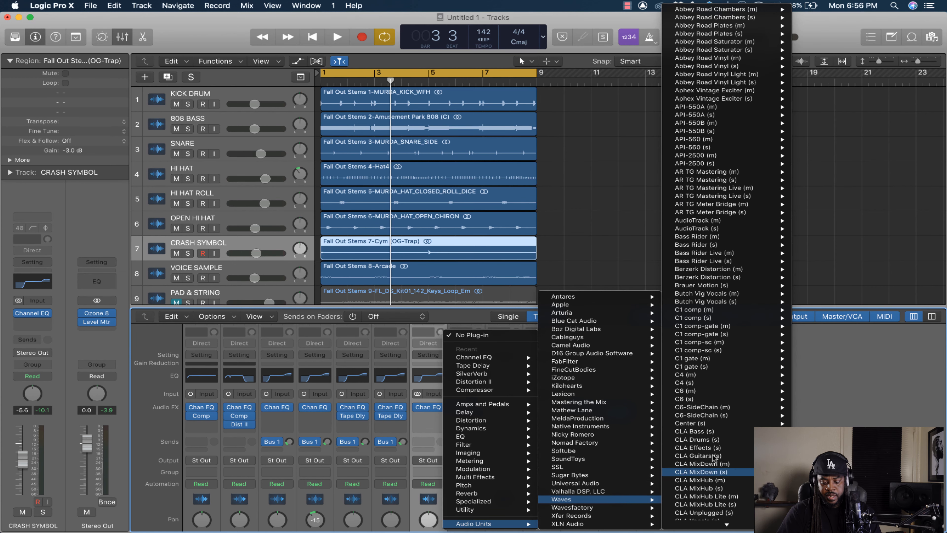
left_click(717, 448)
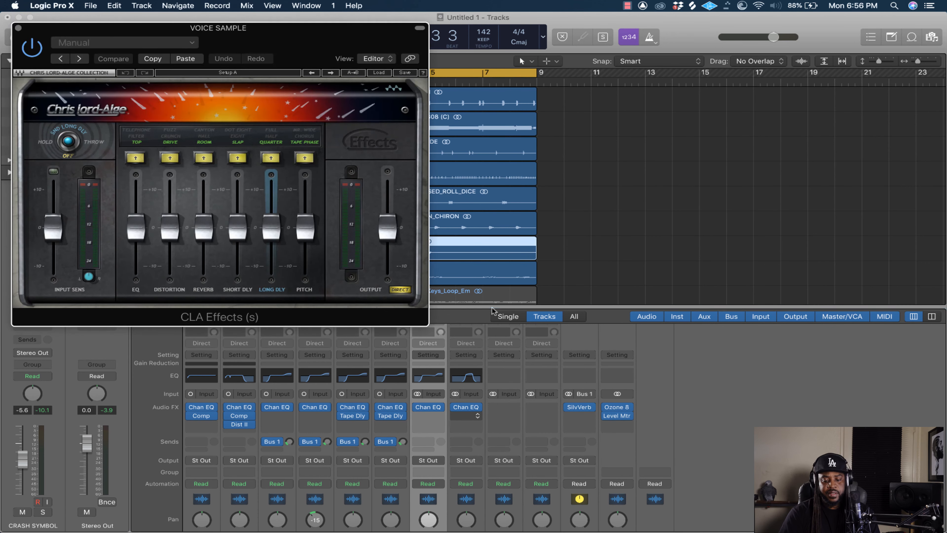
Turn off the EQ, short delay and long delay effects in the voice sample's CLA Effects plug-in.
left_click_drag(298, 53, 530, 88)
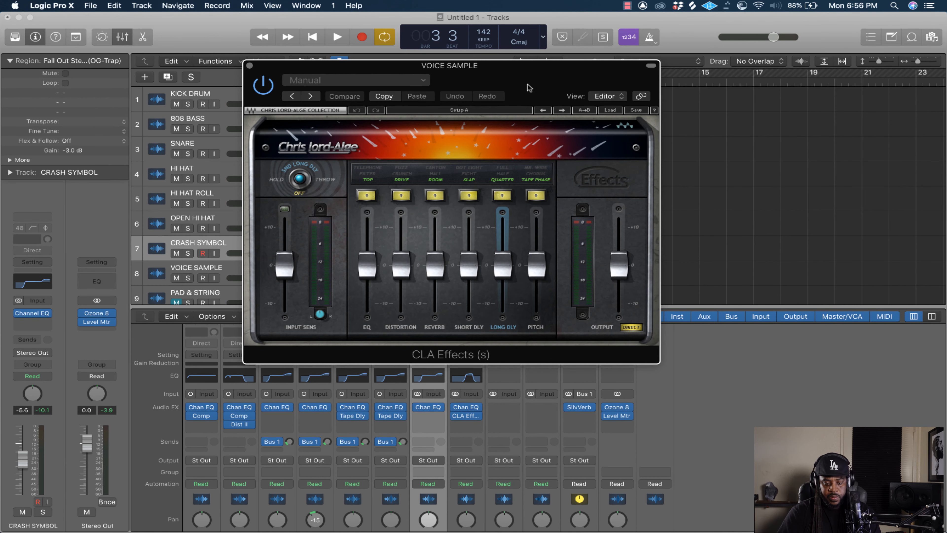
left_click(366, 198)
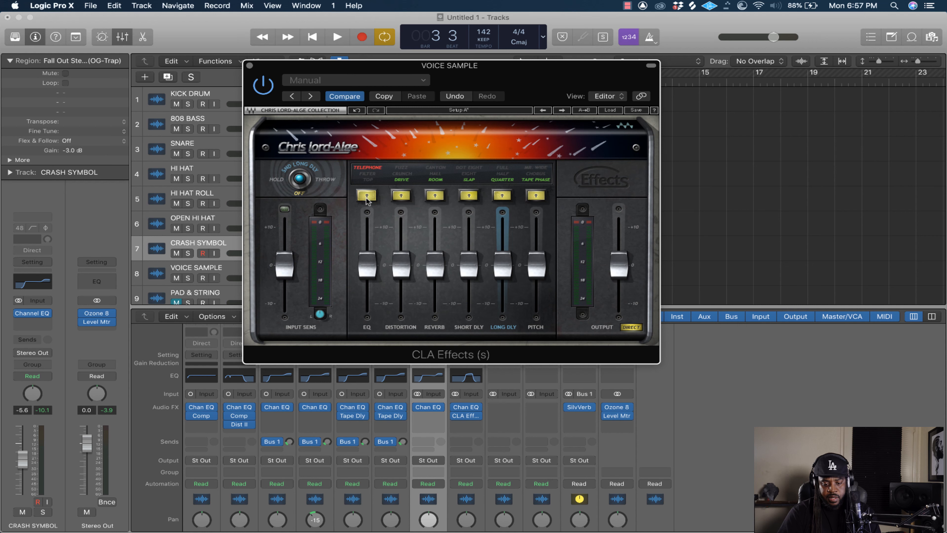
left_click(402, 264)
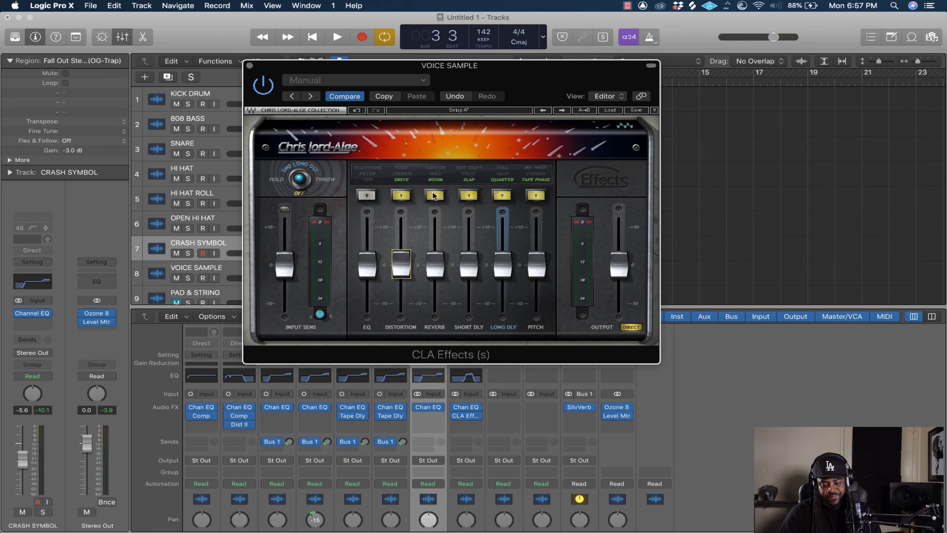
left_click(472, 198)
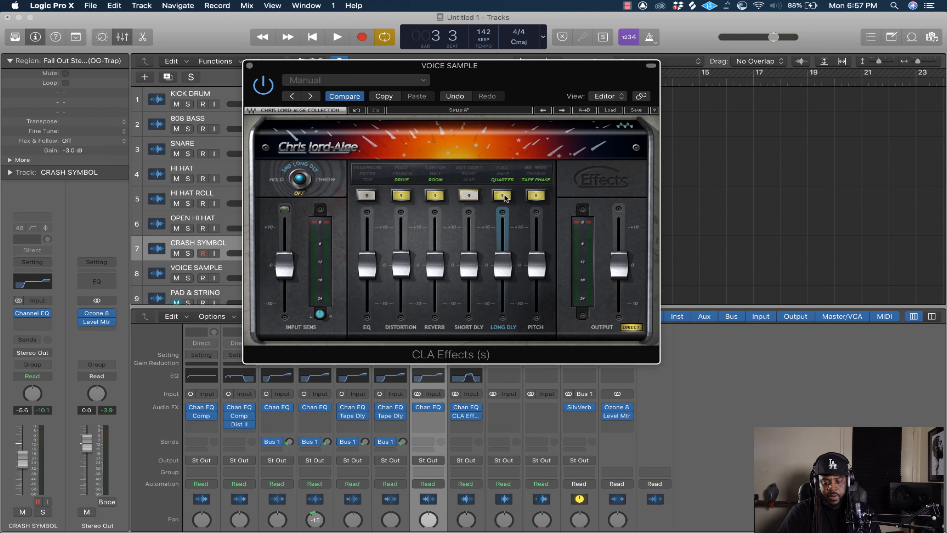
Set the CLA Effects pitch mode to Chorus, raise the pitch fader slightly, and raise the distortion fader to about 1.1.
left_click(536, 197)
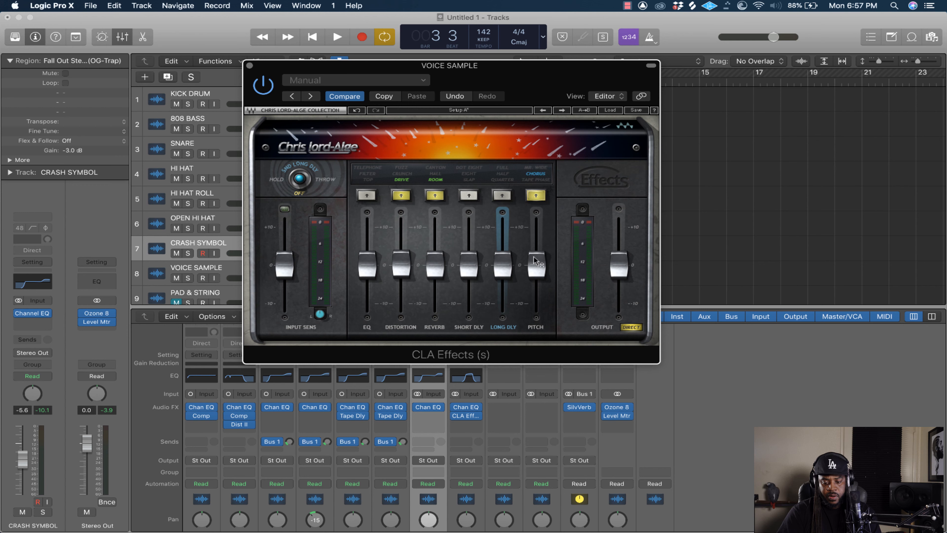
left_click_drag(534, 260, 535, 252)
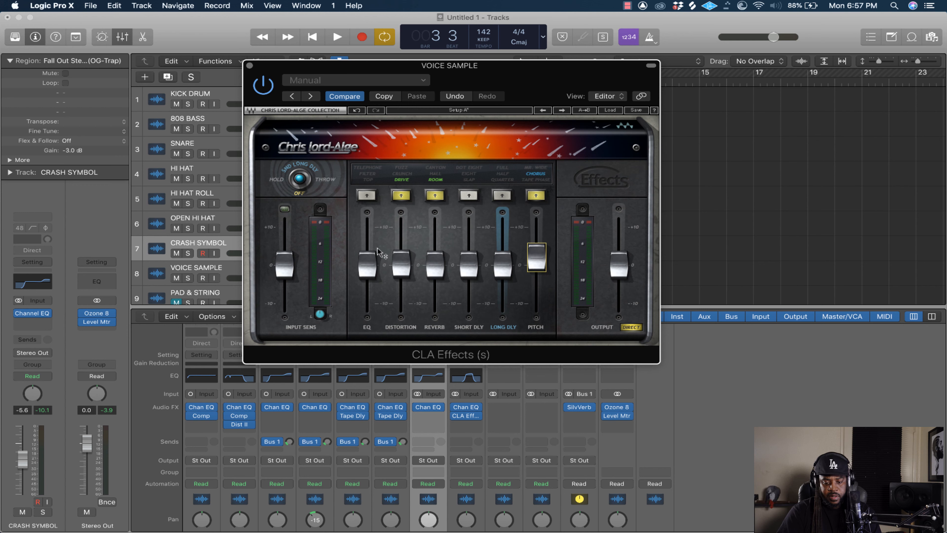
left_click_drag(402, 264, 401, 261)
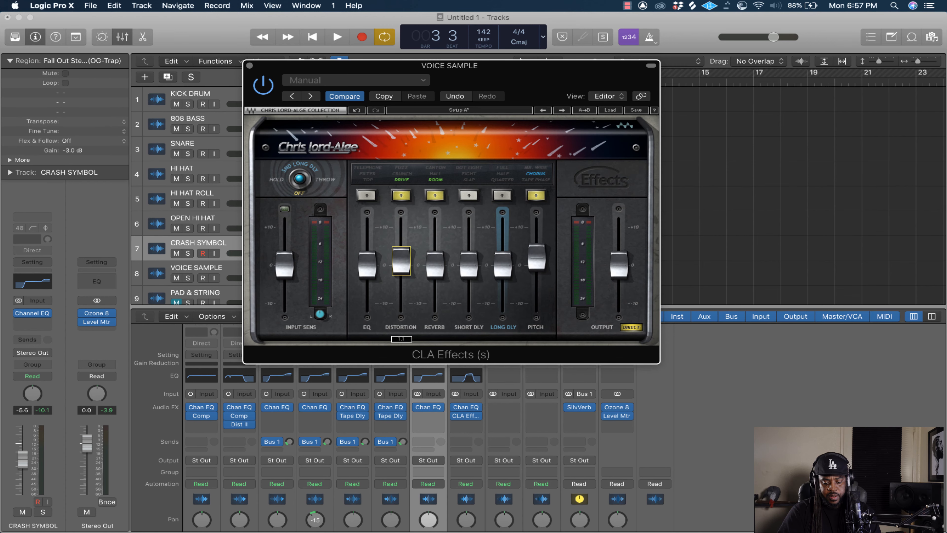
Lower the voice sample's volume fader to about -15.8 dB during playback and close the CLA Effects plug-in.
key("space")
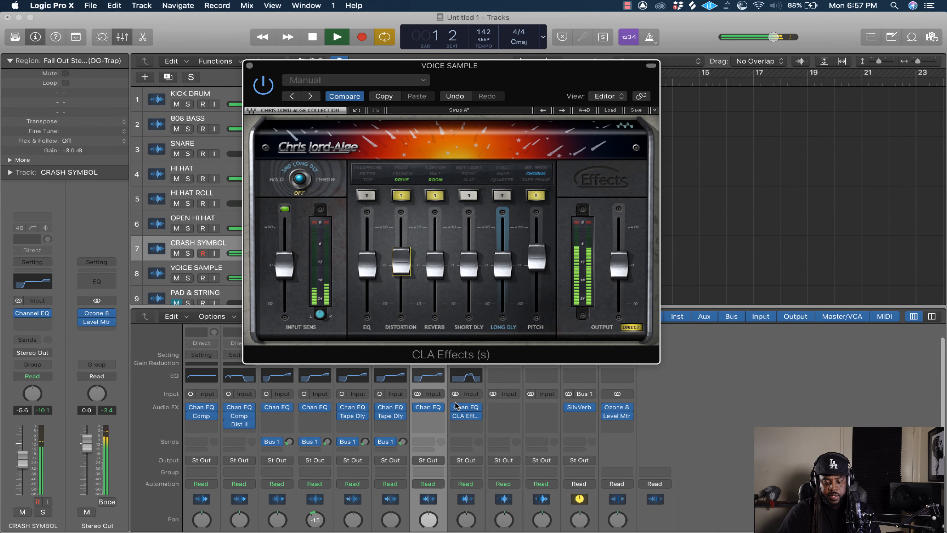
scroll(462, 448, "down", 5)
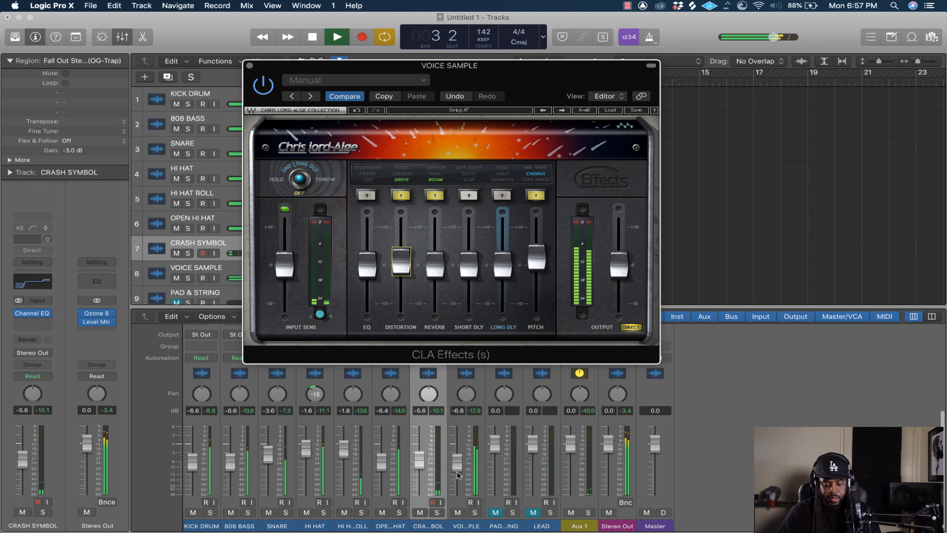
mouse_move(458, 476)
left_mouse_down()
mouse_move(457, 484)
mouse_move(457, 476)
left_mouse_up()
key("space")
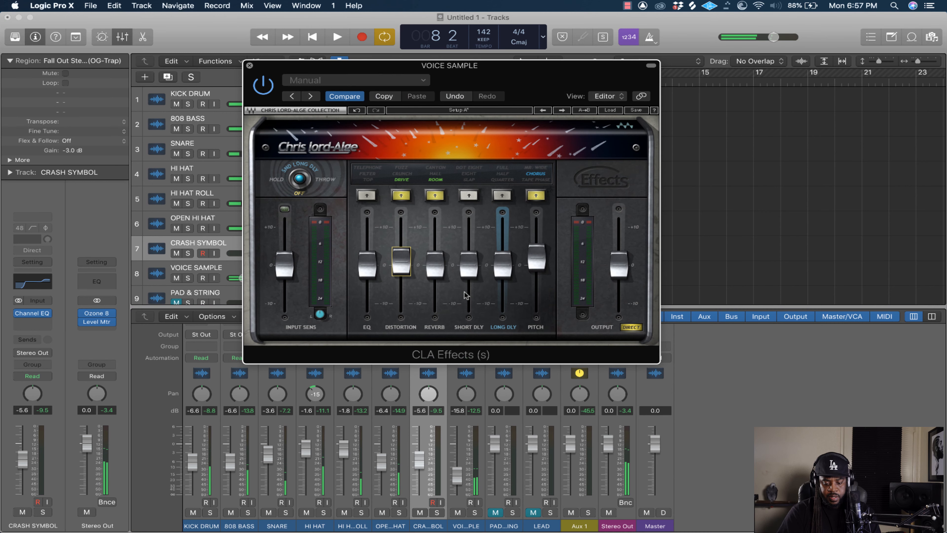
left_click(250, 68)
Lower the voice sample's volume fader further to -20.5 dB while playing the mix, and stop playback.
key("space")
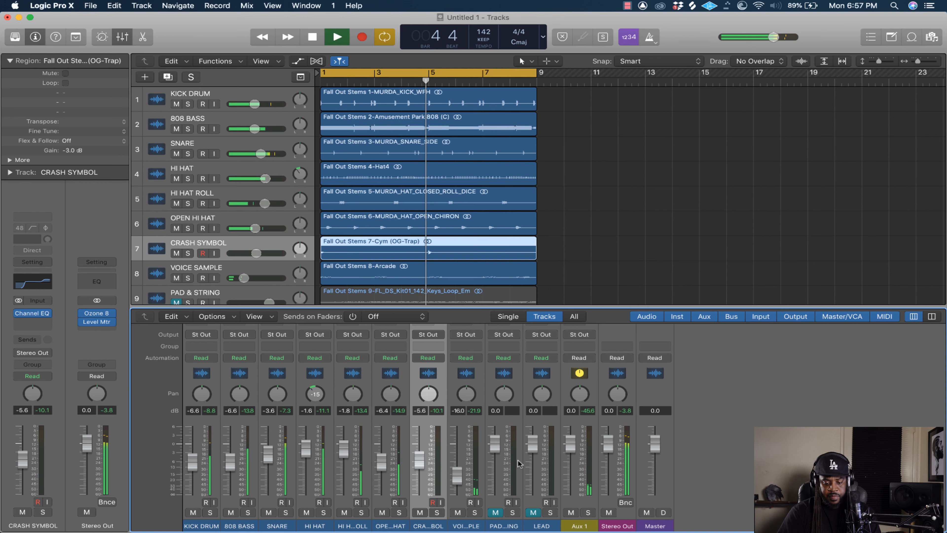
left_click_drag(458, 478, 458, 480)
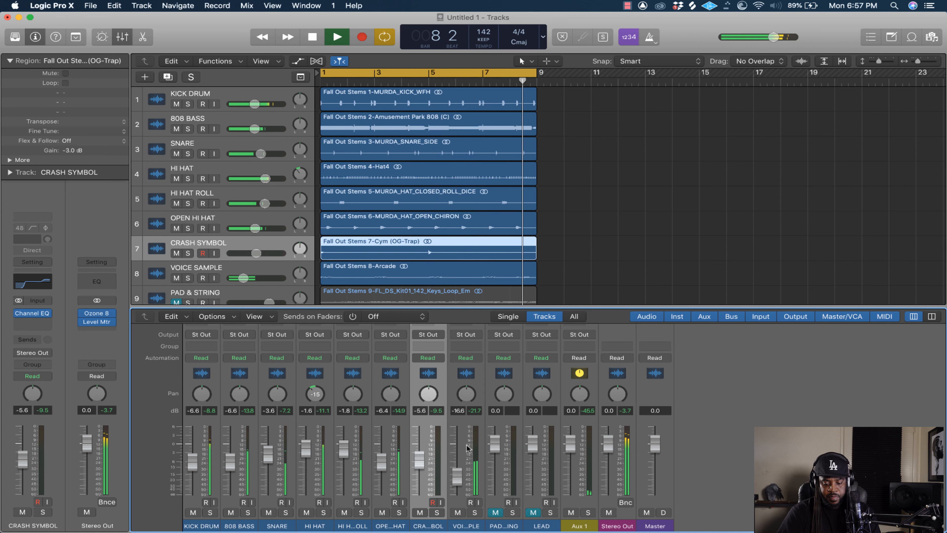
left_click_drag(457, 477, 457, 482)
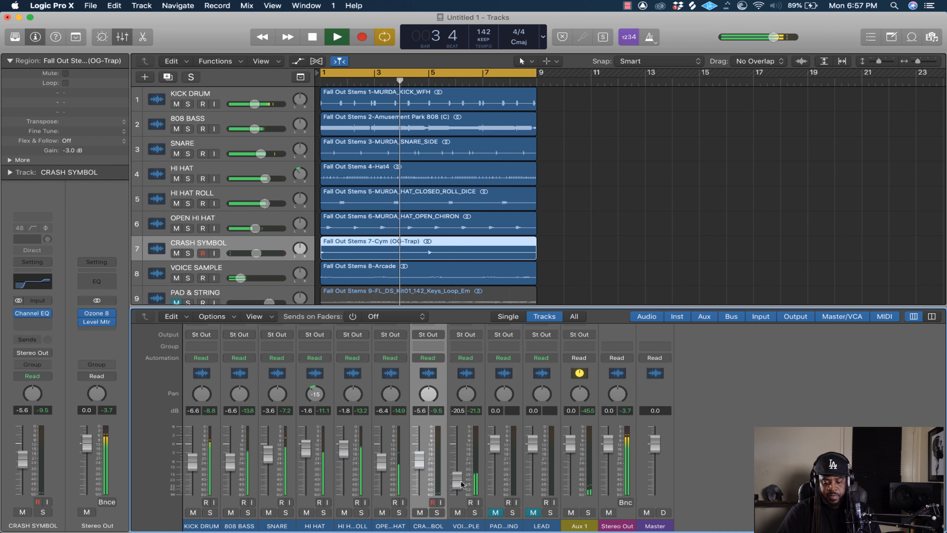
key("space")
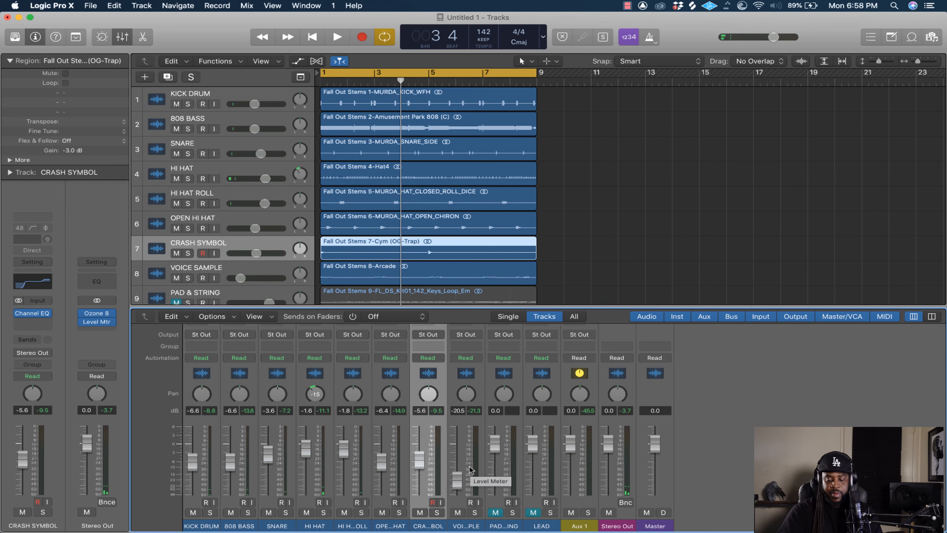
Insert a Tape Delay after CLA Effects on the voice sample channel.
scroll(481, 452, "up", 5)
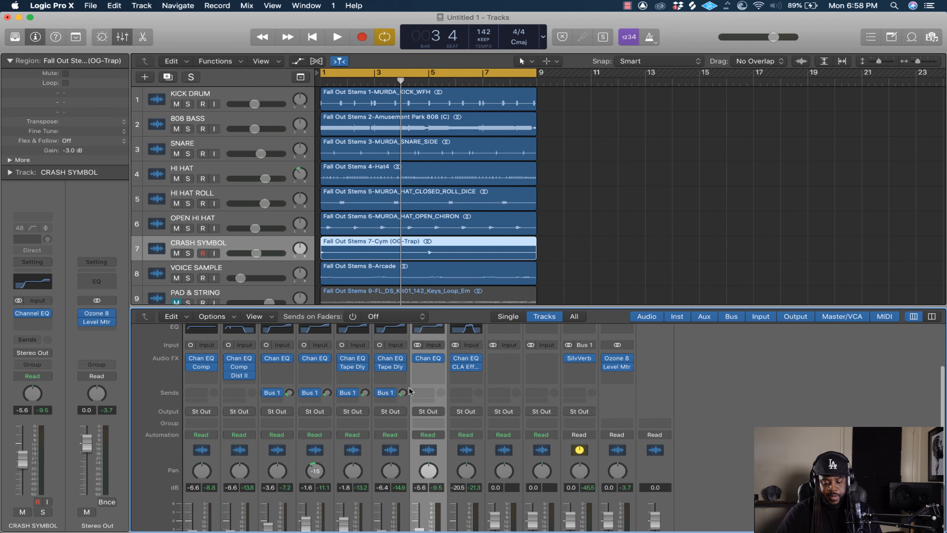
left_click(468, 393)
mouse_move(473, 409)
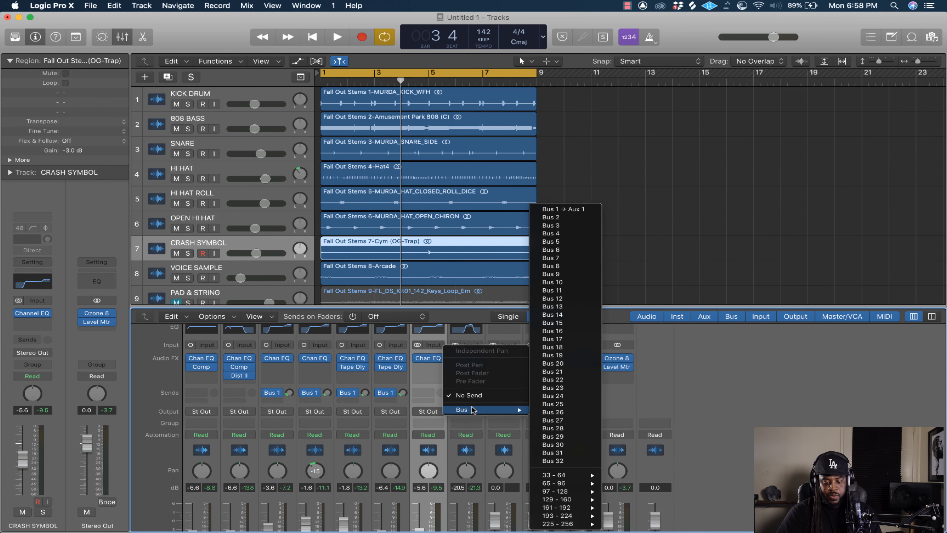
left_click(778, 382)
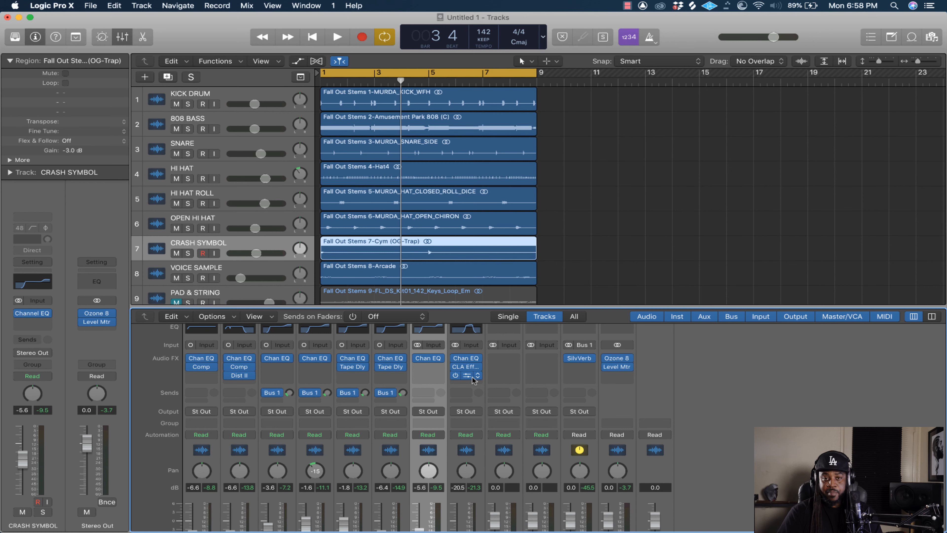
Raise the voice sample's volume fader to -16.0 dB while playing the mix.
key("space")
scroll(457, 494, "down", 4)
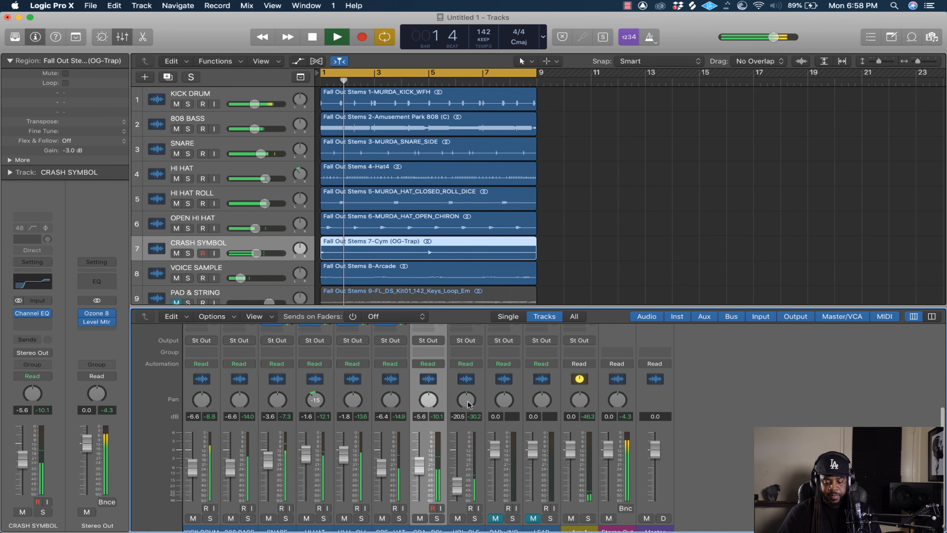
left_click_drag(458, 494, 454, 485)
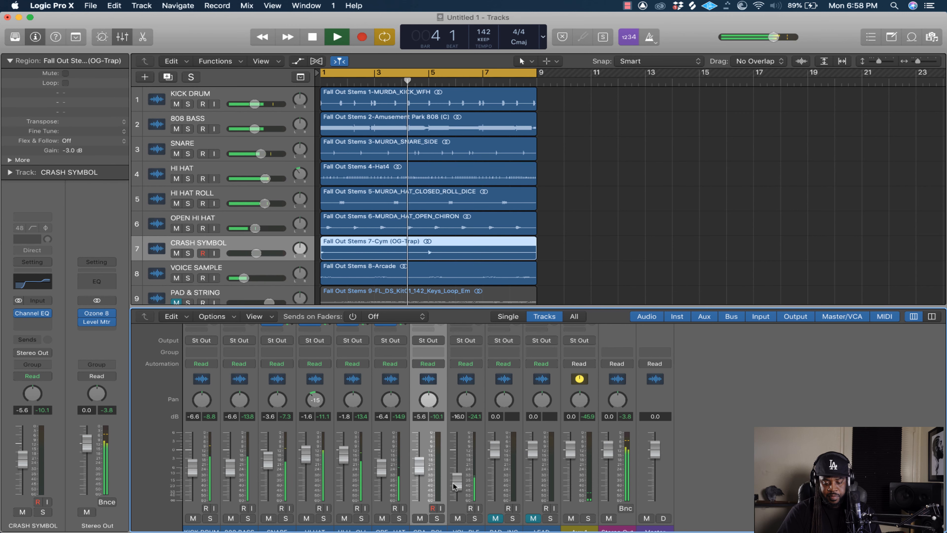
Review the voice sample's Tape Delay during playback, close its window, and remove the plug-in from the channel.
scroll(455, 481, "up", 5)
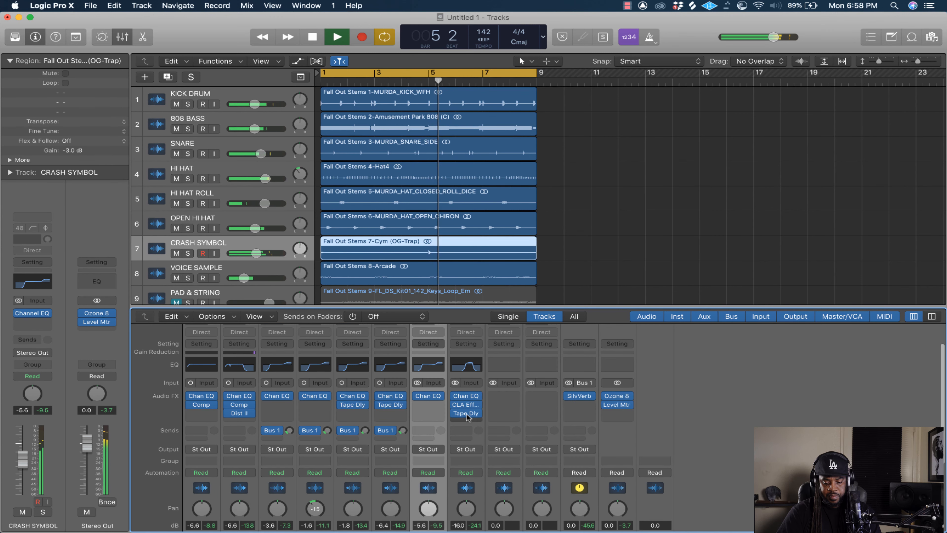
mouse_move(467, 416)
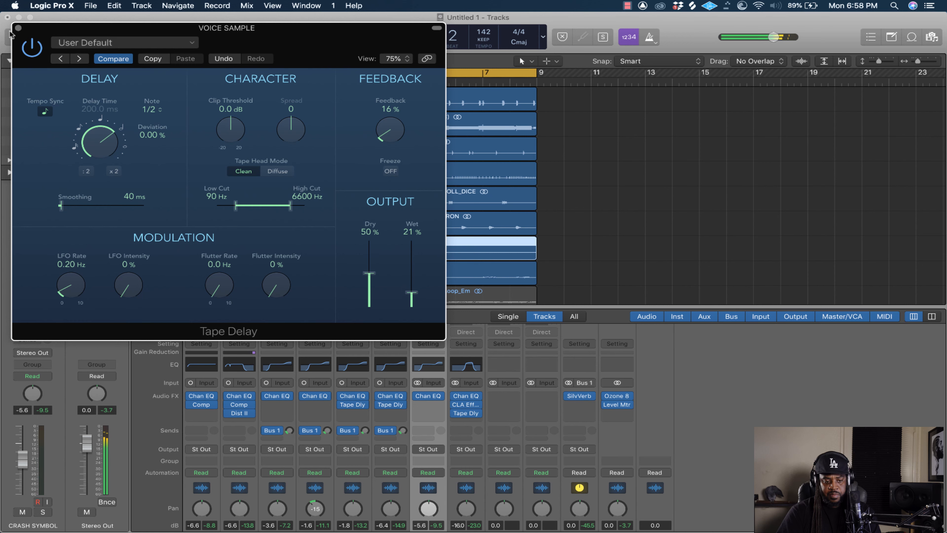
left_click(18, 28)
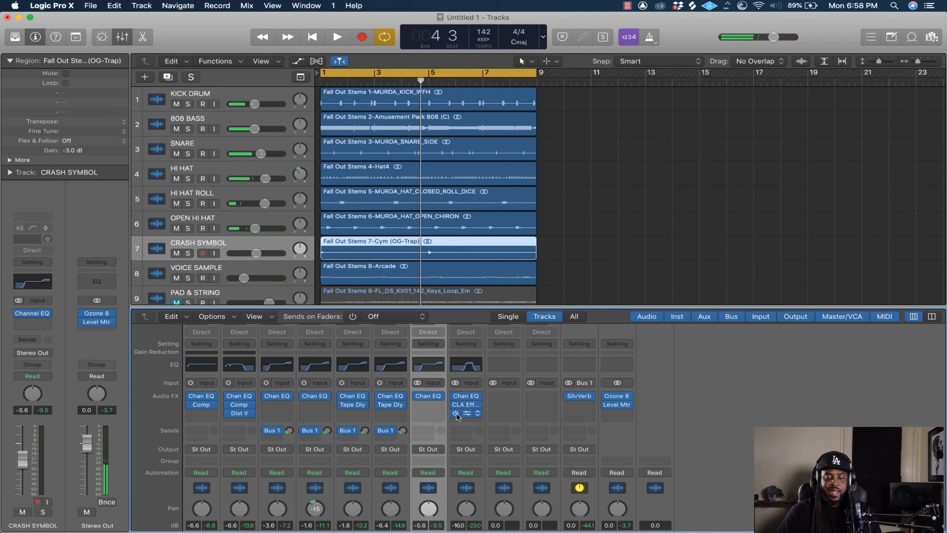
left_click(479, 414)
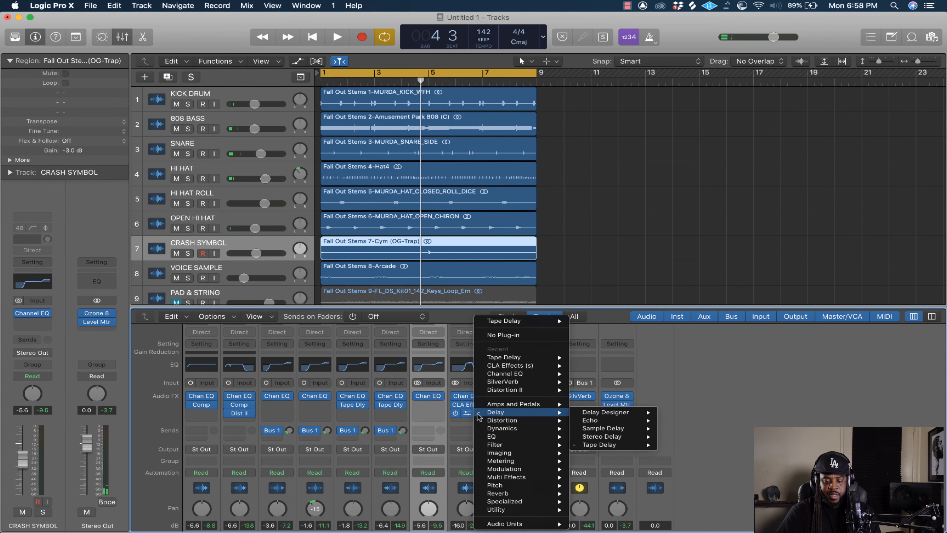
left_click(499, 371)
Replay the mix from the beginning and set the voice sample's volume fader to -17.8 dB.
scroll(480, 452, "down", 5)
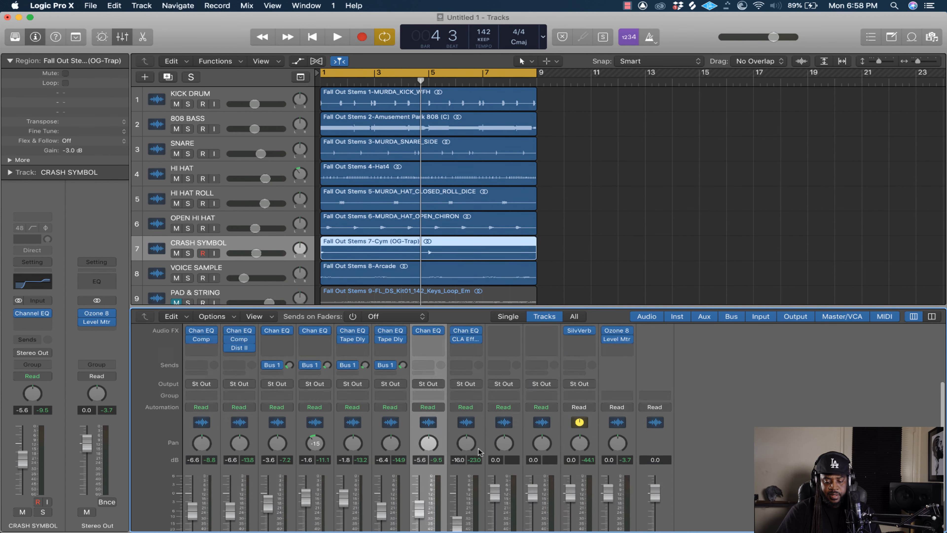
key("Return")
key("space")
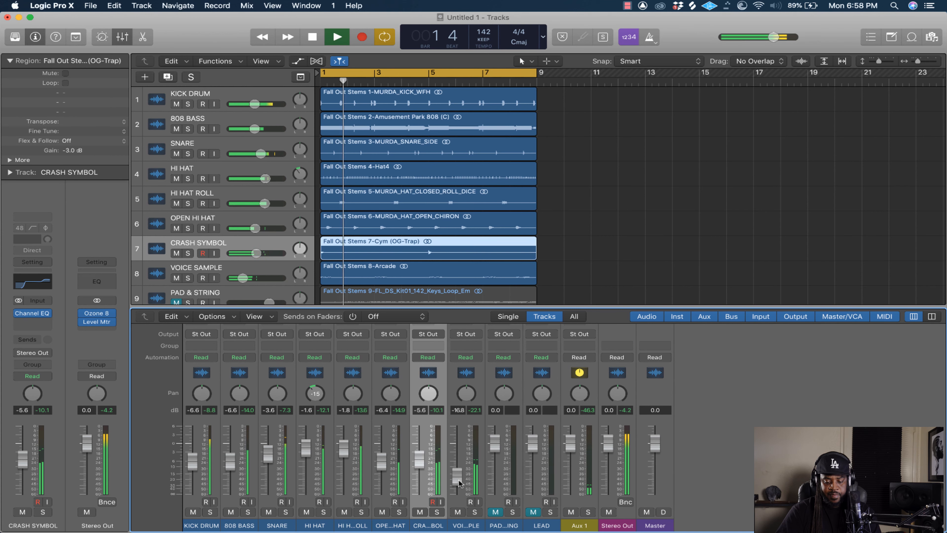
left_click_drag(459, 481, 460, 486)
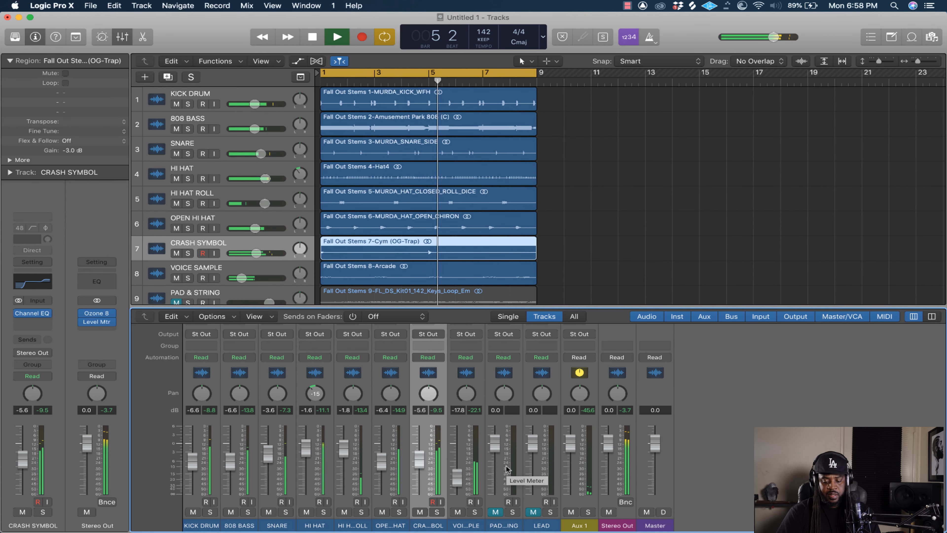
key("space")
Unmute the pad and string track and replay the mix to hear it.
scroll(480, 454, "up", 5)
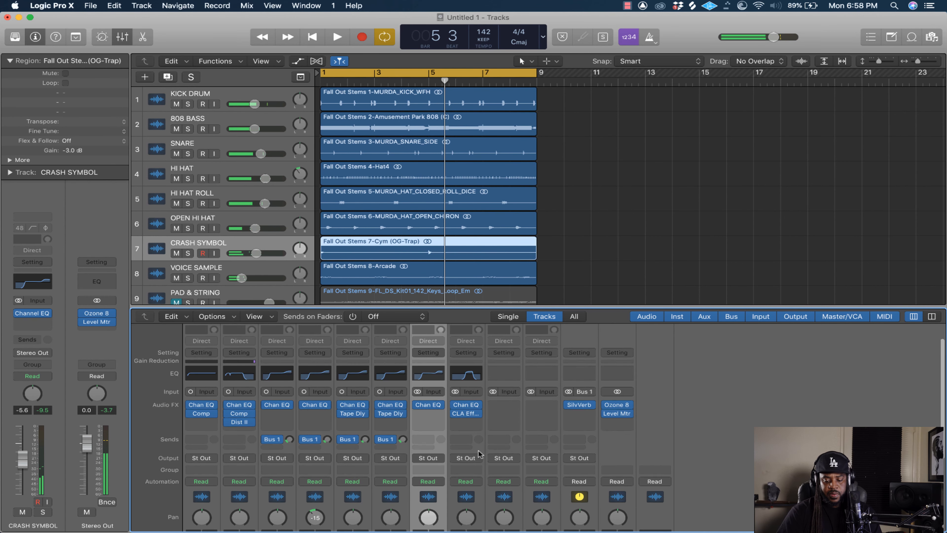
scroll(479, 454, "down", 4)
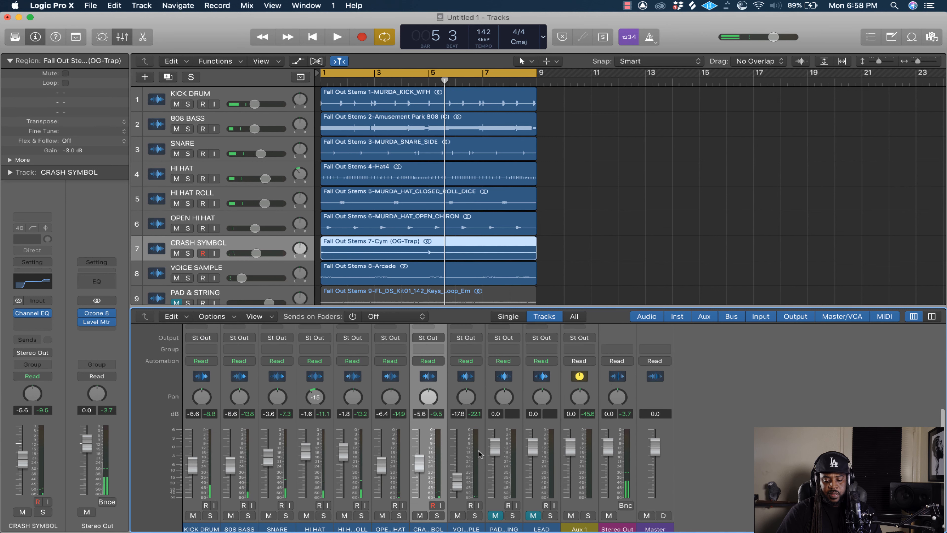
scroll(479, 453, "down", 1)
left_click(496, 514)
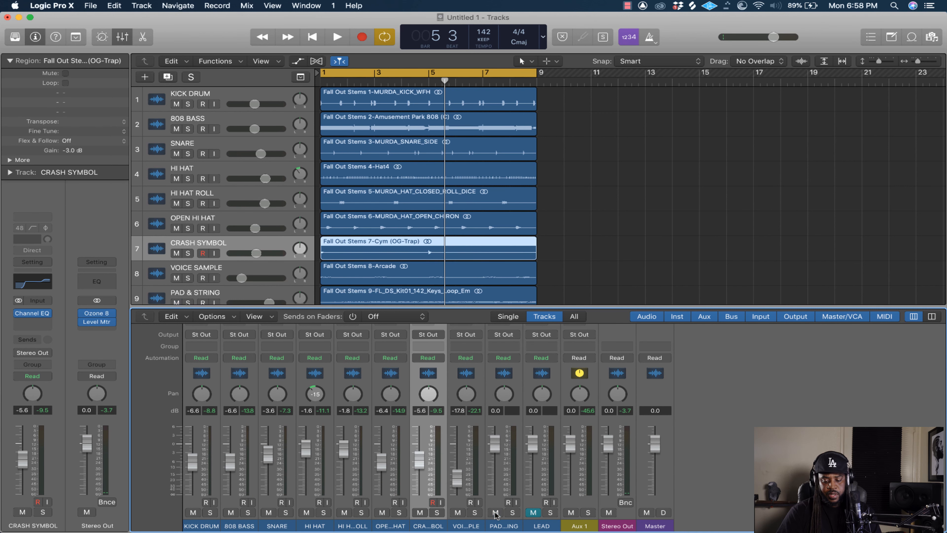
key("space")
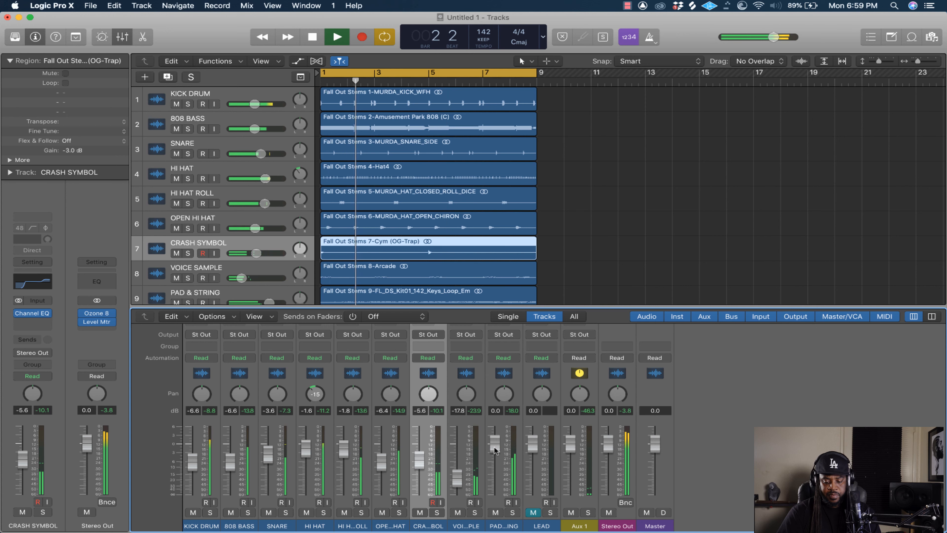
Lower the pad and string track's volume fader to -3.5 dB and stop playback.
left_click_drag(495, 451, 496, 464)
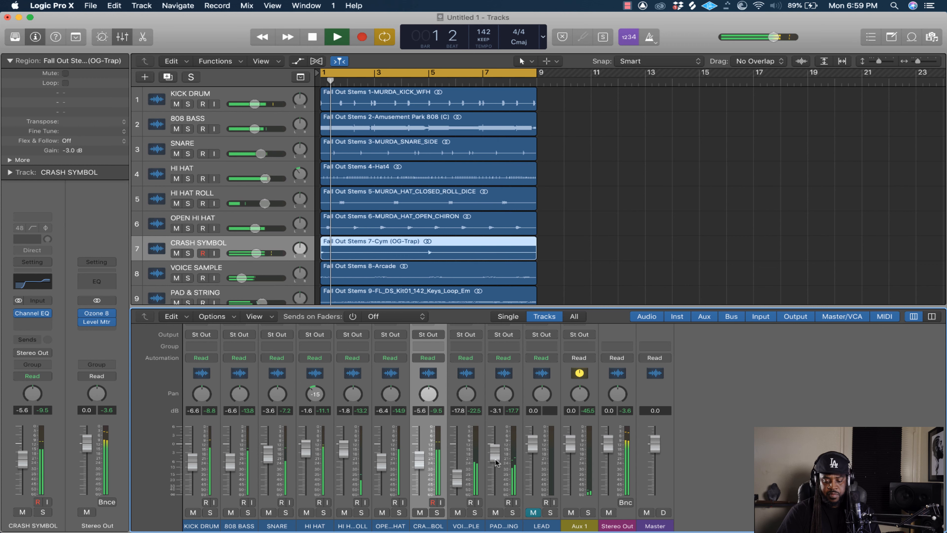
left_click_drag(496, 457, 496, 455)
scroll(496, 456, "up", 5)
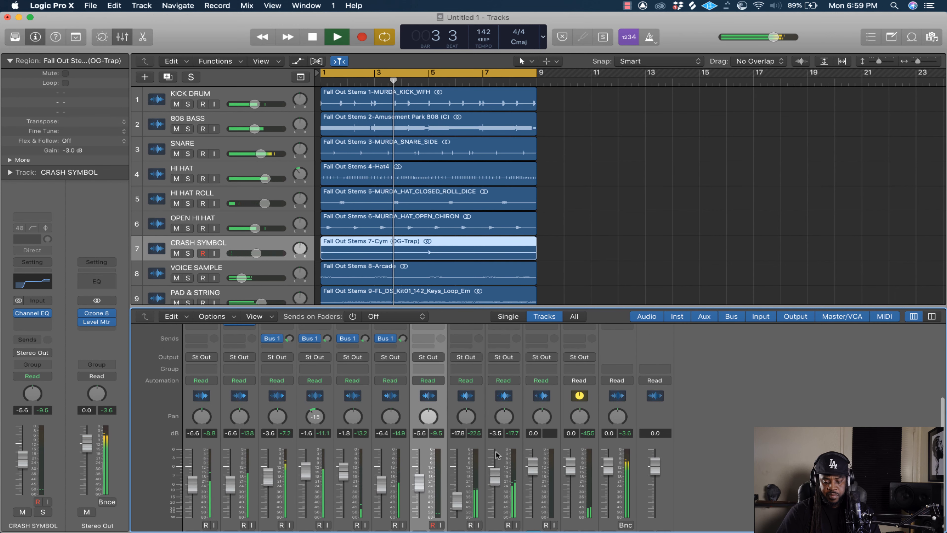
key("space")
Insert a Channel EQ on the pad and string channel and move its window clear for editing.
scroll(506, 444, "up", 4)
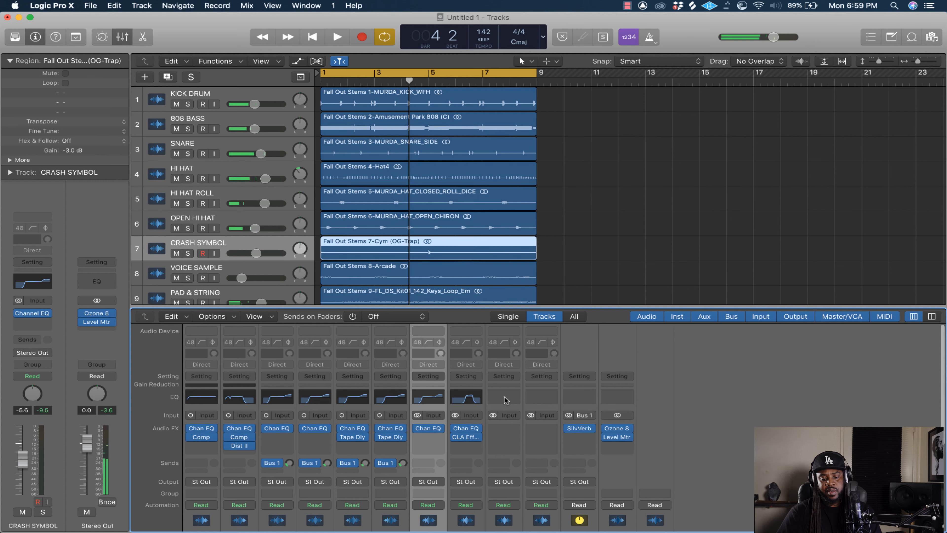
left_click(505, 400)
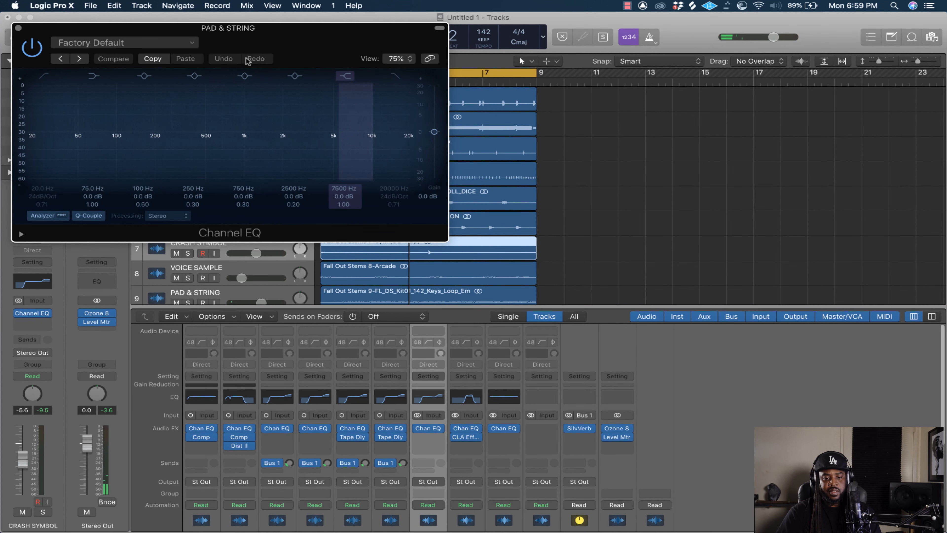
left_click_drag(271, 31, 427, 70)
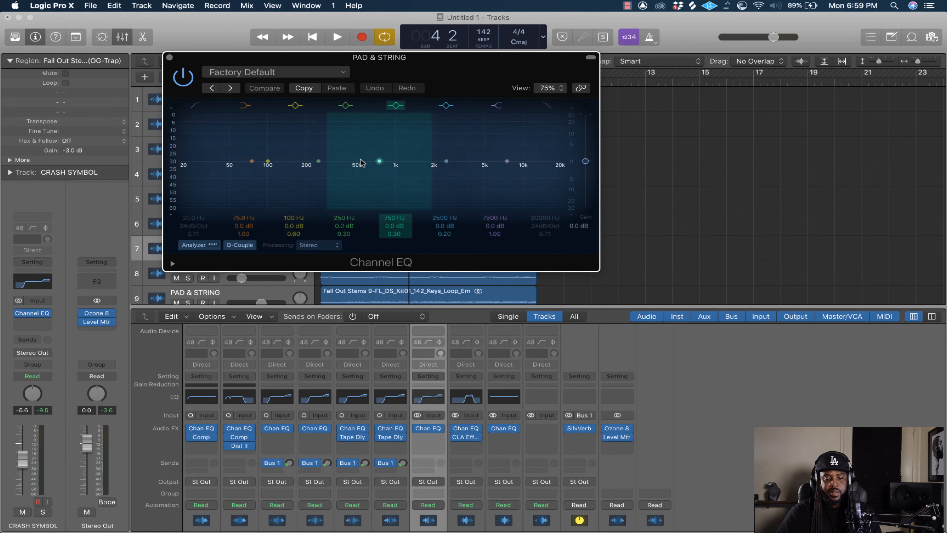
Enable a low cut on the pad and string Channel EQ and set it to 320 Hz, 48 dB/Oct, while auditioning the mix.
key("space")
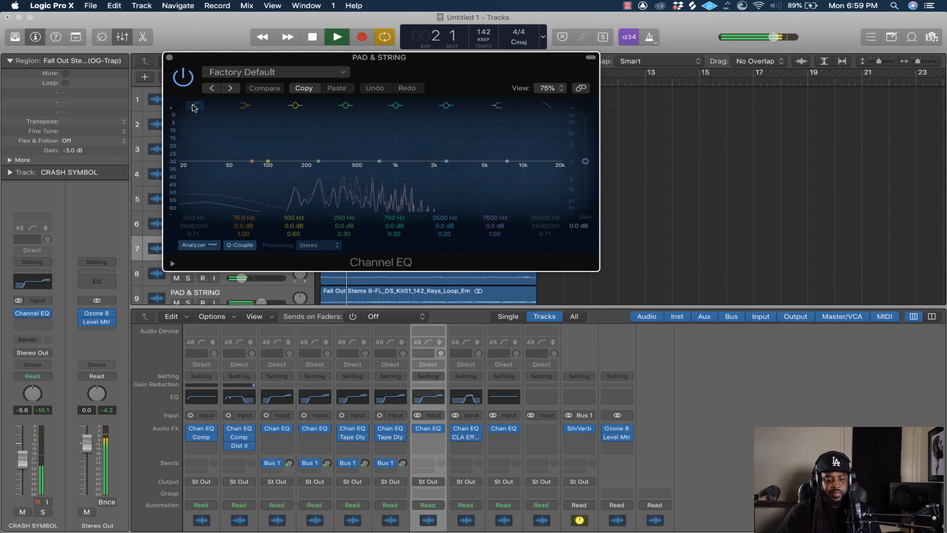
key("space")
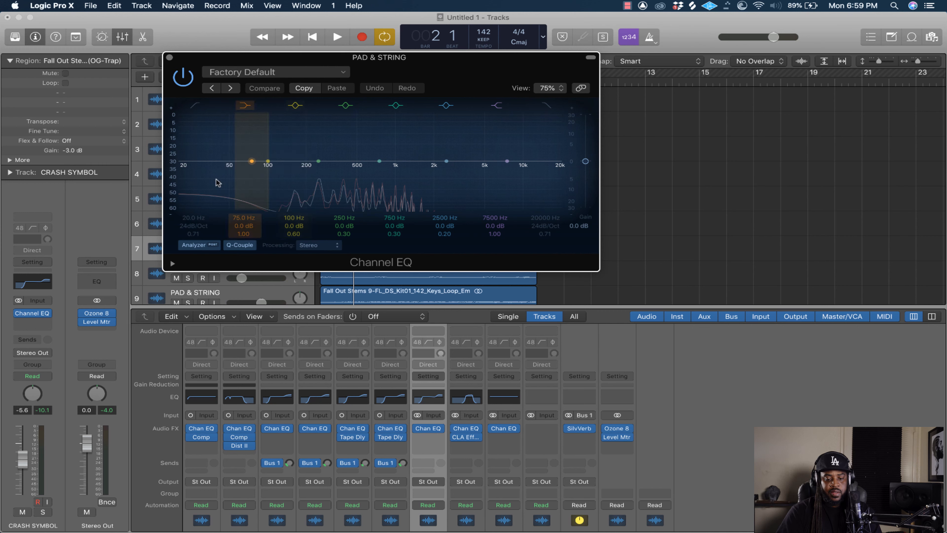
left_click(195, 105)
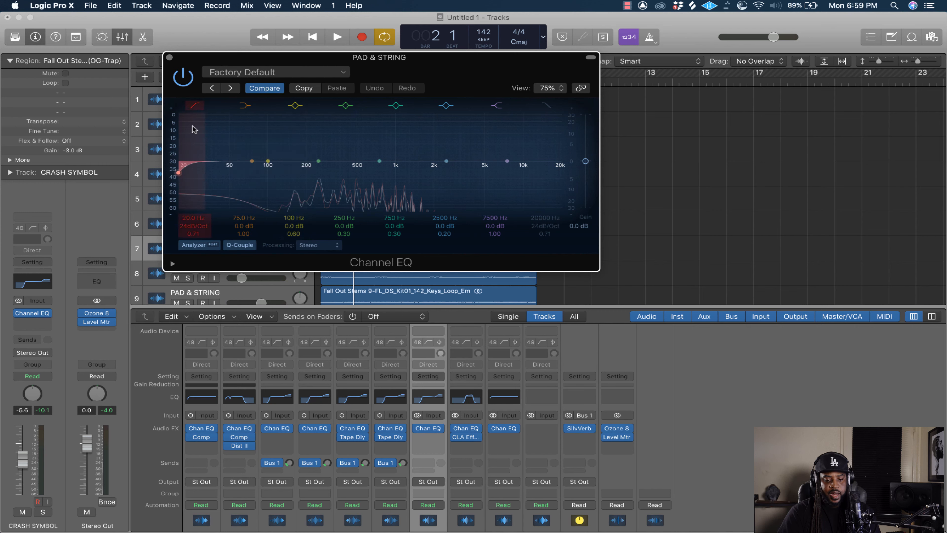
left_click_drag(185, 224, 186, 185)
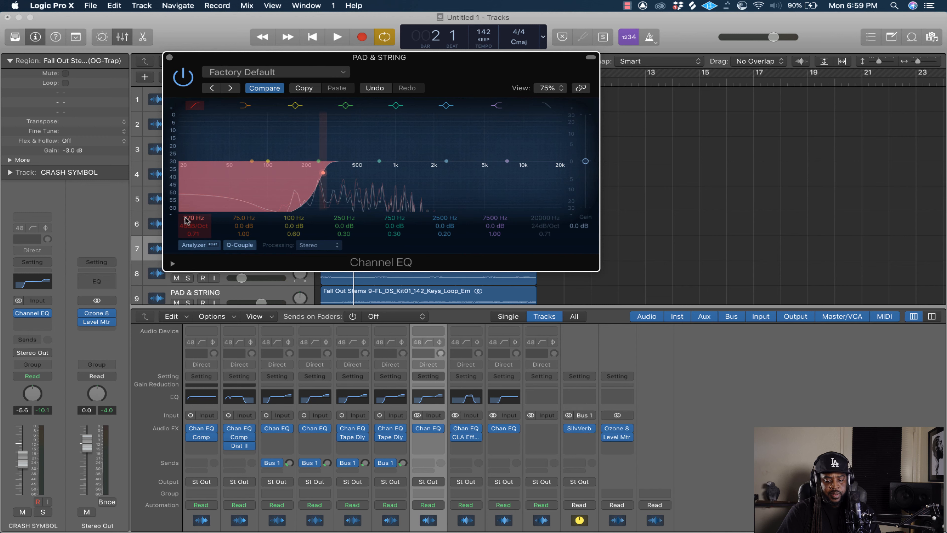
key("space")
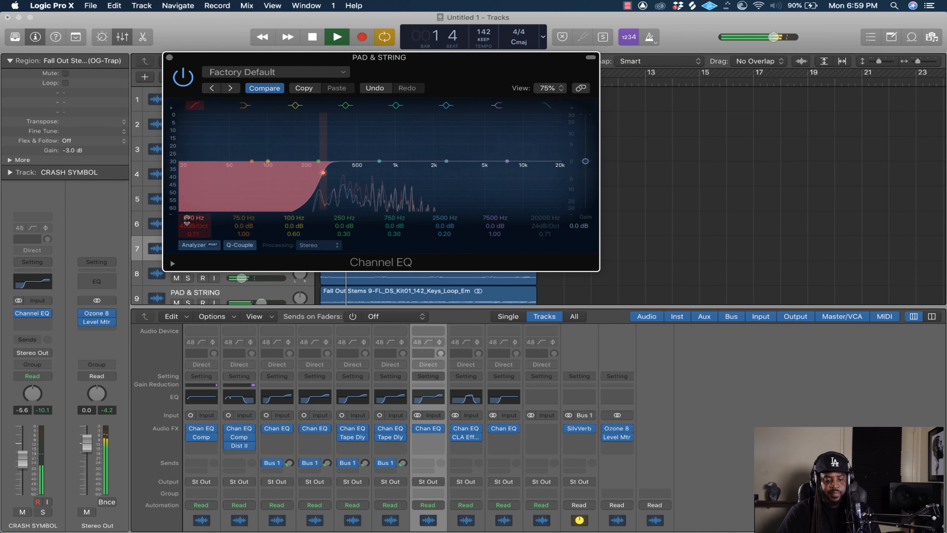
left_click_drag(189, 215, 189, 211)
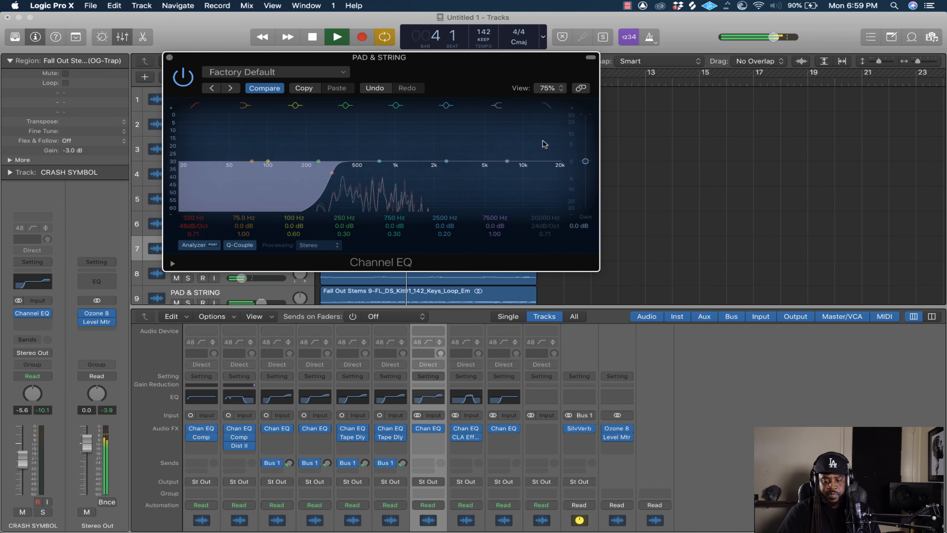
Add a 2300 Hz, 48 dB/Oct high cut and a +2.5 dB boost at 2450 Hz, and close the pad EQ and stop playback.
left_click(546, 105)
left_click_drag(538, 226, 537, 242)
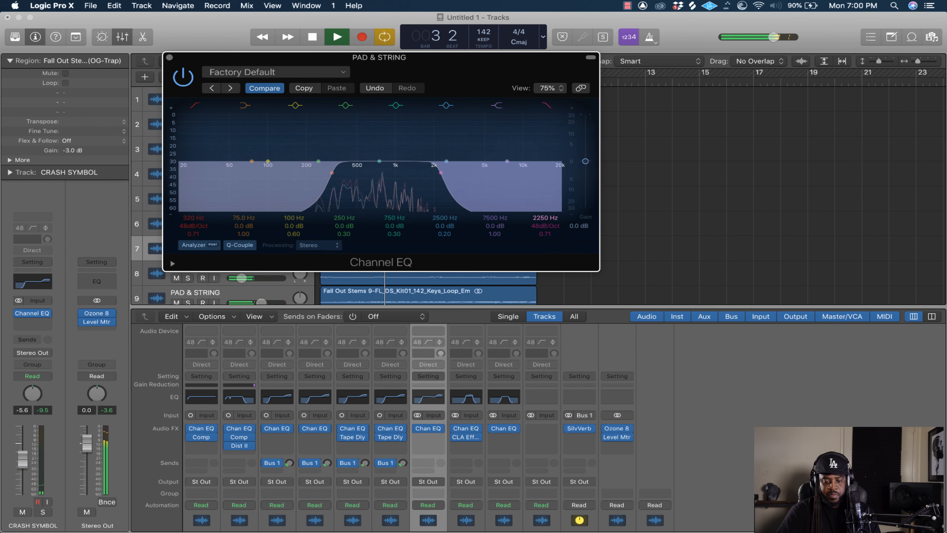
left_click_drag(447, 161, 445, 156)
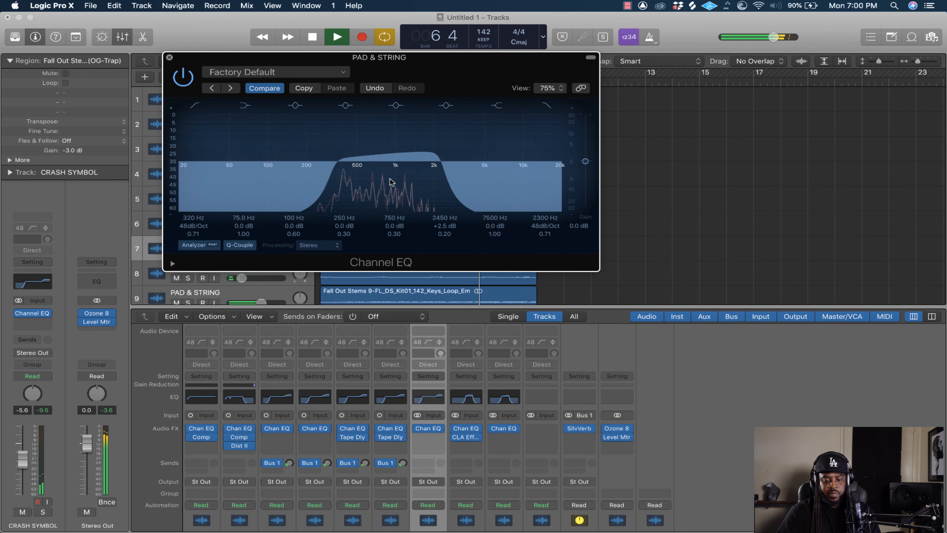
key("super+w")
key("space")
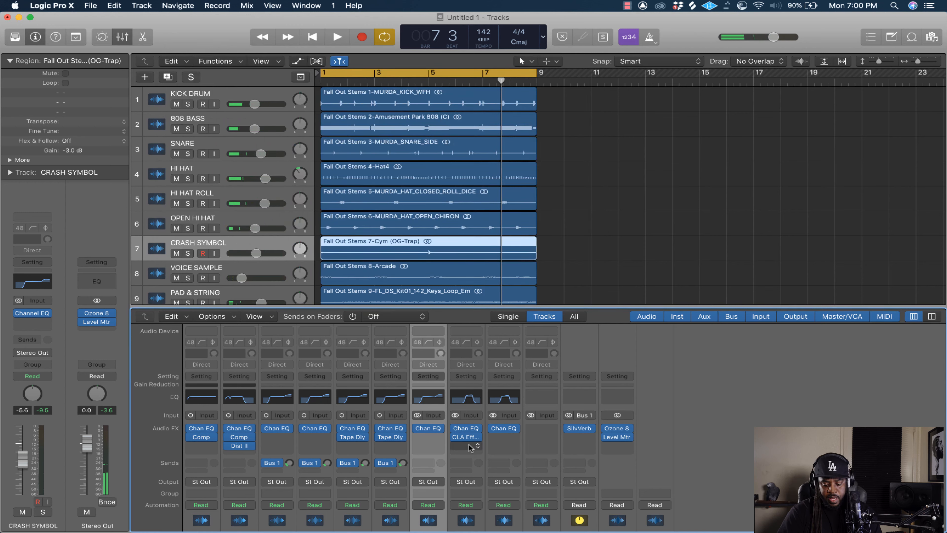
Insert Waves CLA Effects (s) on the pad and string channel, leaving only Drive distortion and Chorus pitch active.
left_click(516, 439)
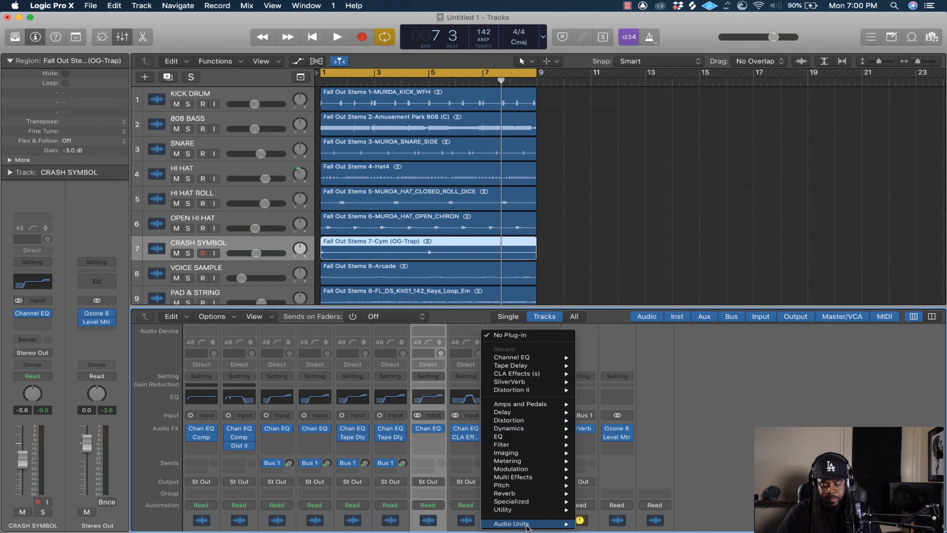
mouse_move(528, 524)
mouse_move(620, 500)
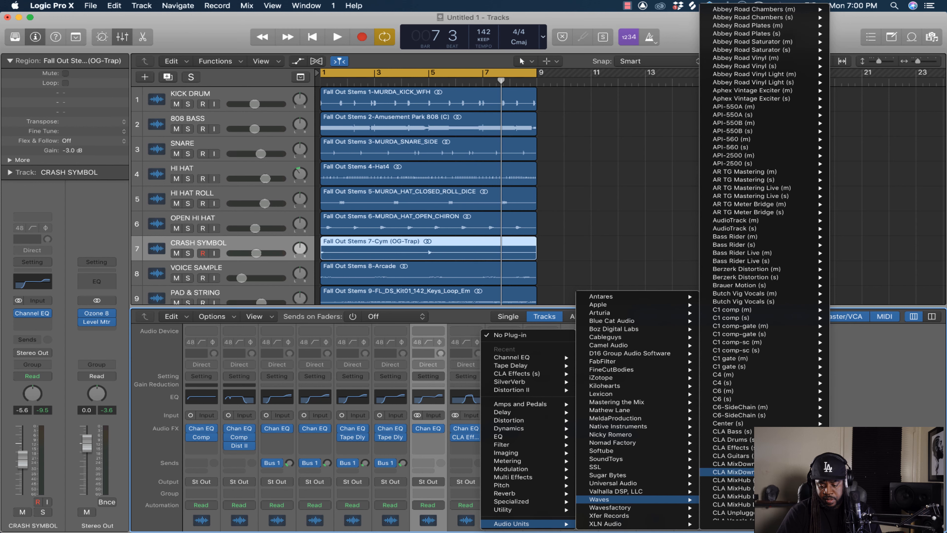
mouse_move(777, 325)
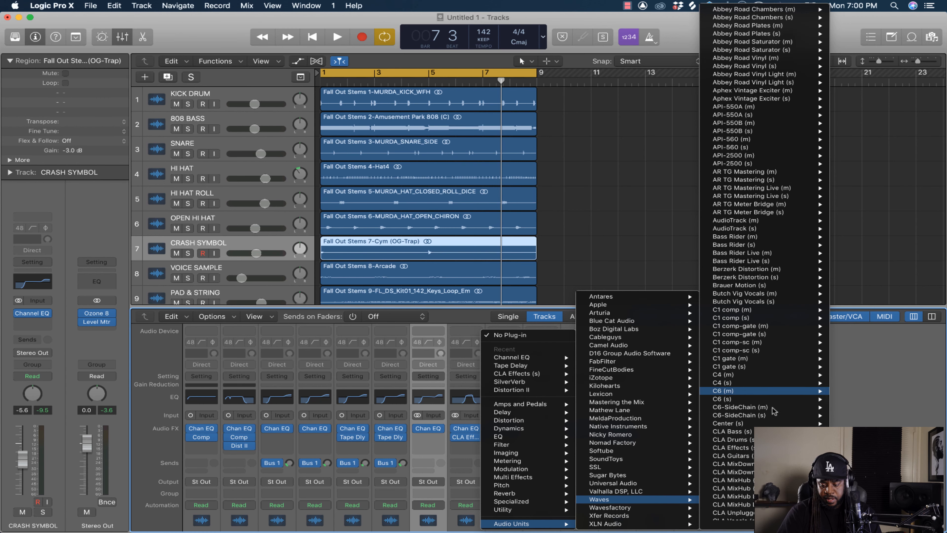
left_click(759, 447)
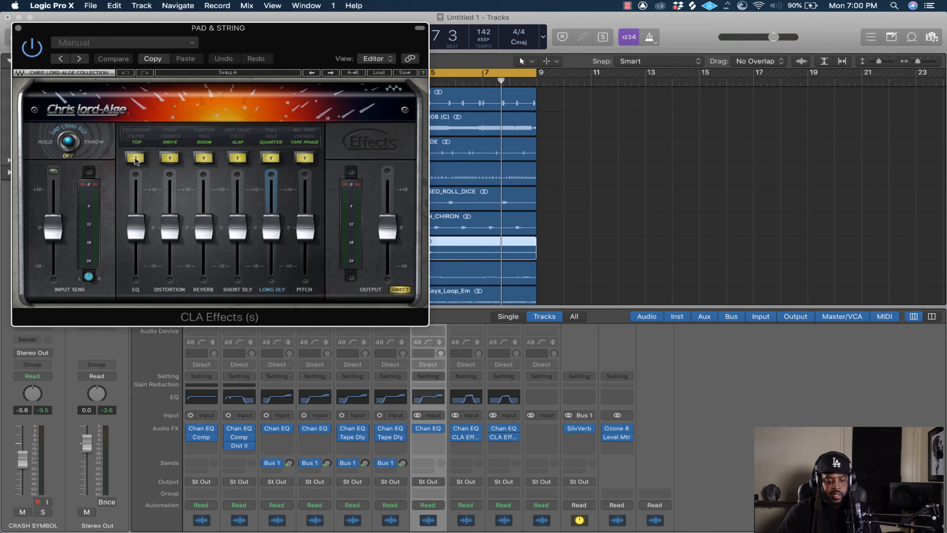
left_click(135, 158)
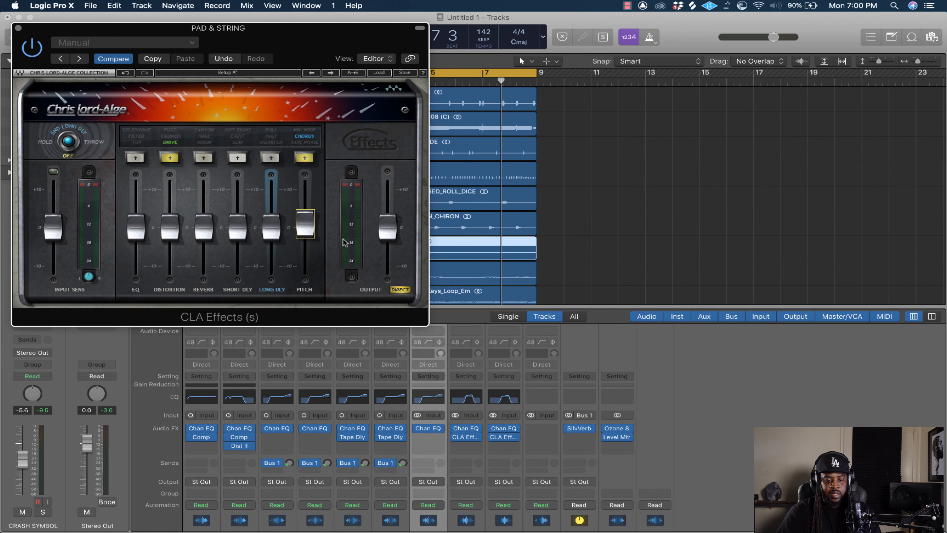
Replay the mix from the beginning, close the CLA Effects window and lower the pad and string fader to -14.6 dB.
key("Return")
key("space")
scroll(505, 454, "down", 5)
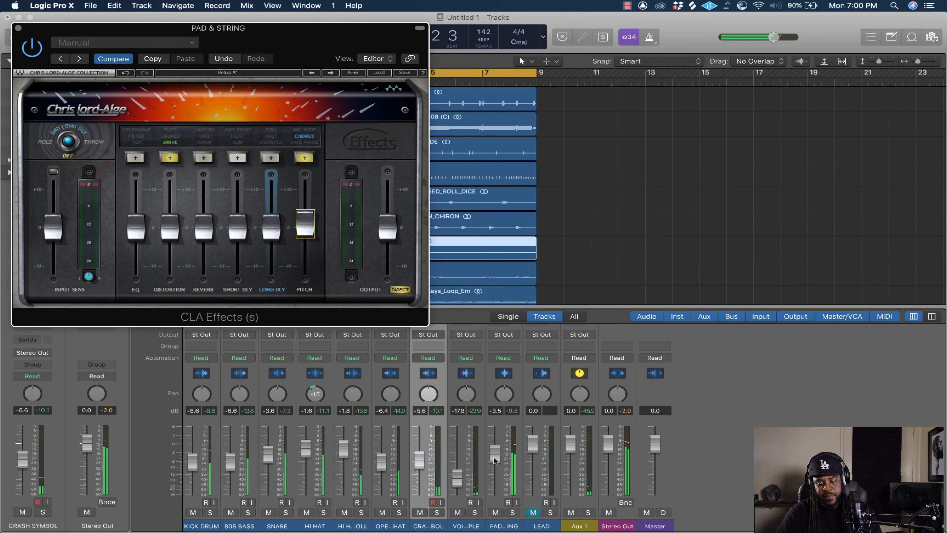
left_click_drag(495, 473, 493, 488)
key("space")
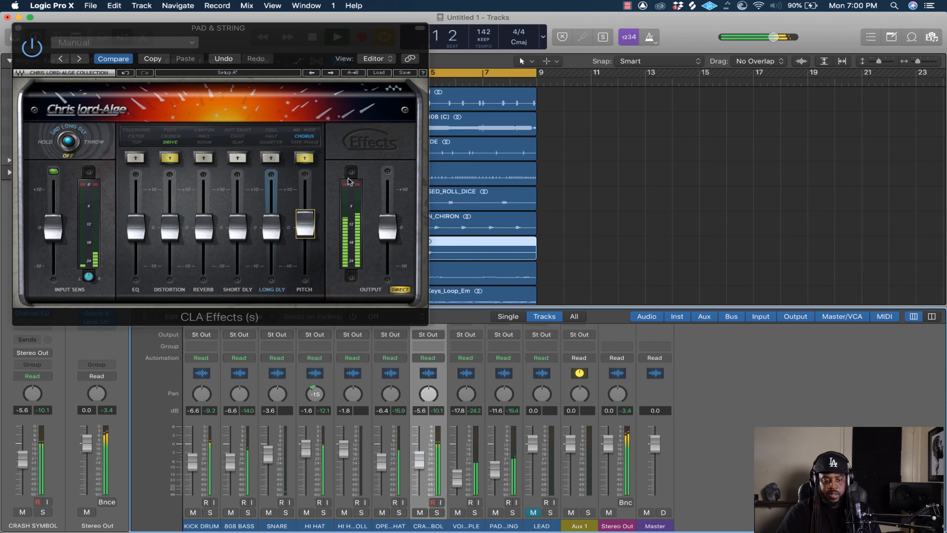
left_click(19, 29)
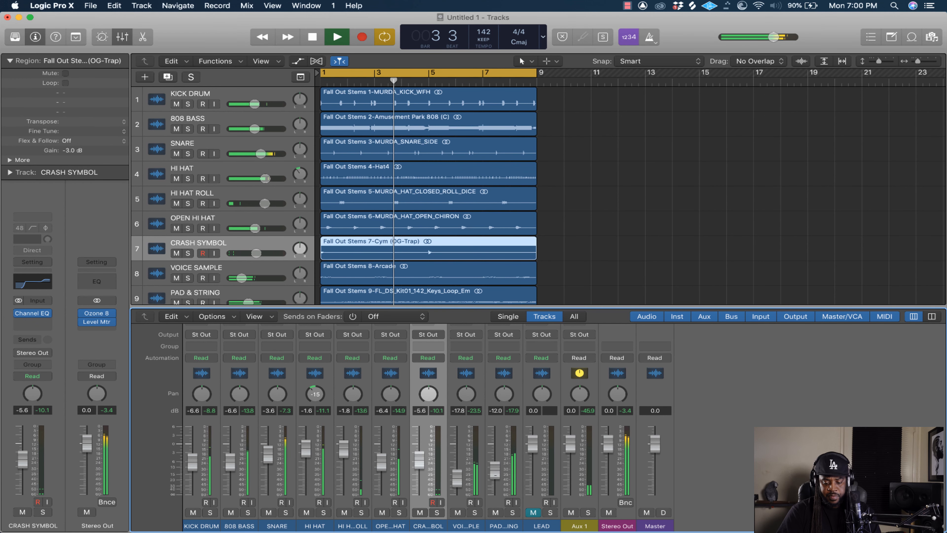
left_click_drag(495, 473, 495, 481)
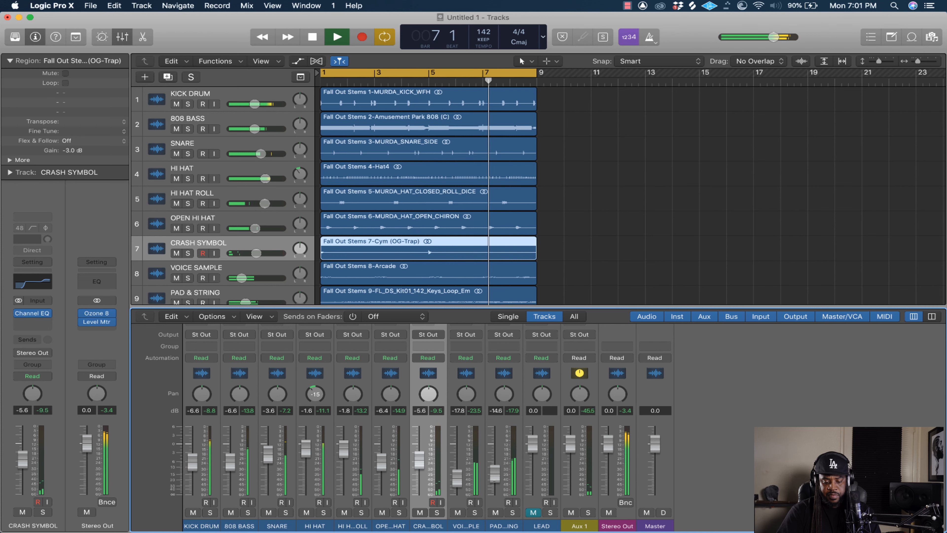
Set the 808 bass fader to -5.8 dB and the voice sample fader to -17.4 dB, and stop playback.
left_click_drag(227, 472, 231, 465)
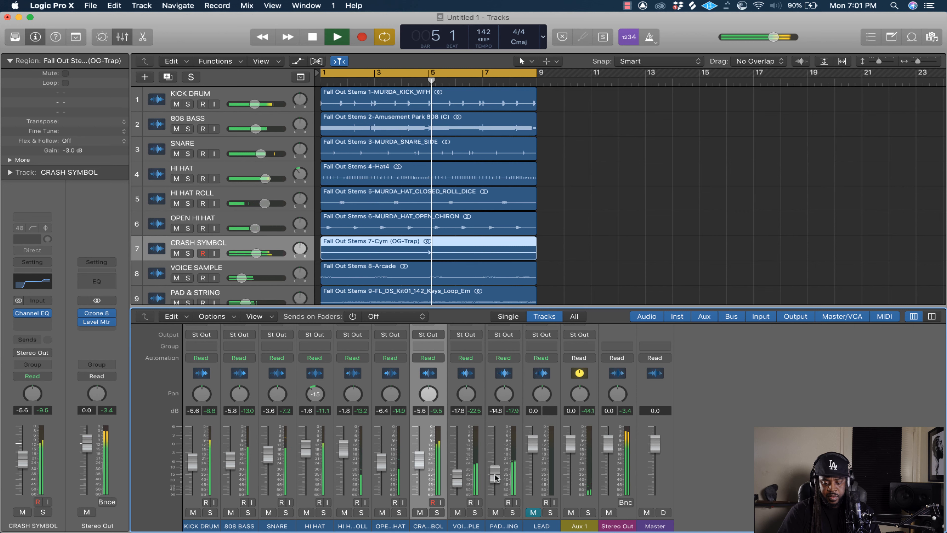
left_click_drag(460, 480, 460, 479)
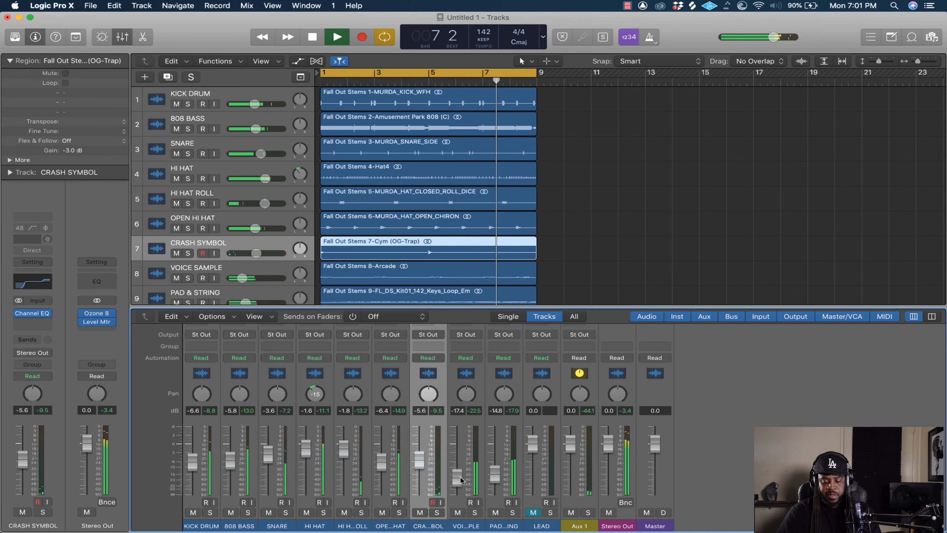
key("space")
Unmute the lead track and lower its volume fader to -5.4 dB.
scroll(535, 483, "up", 5)
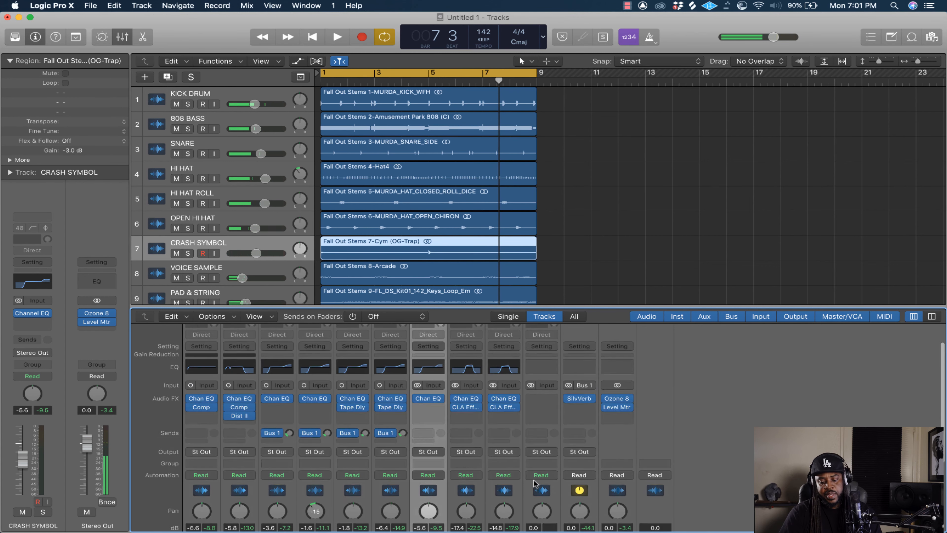
scroll(535, 483, "down", 5)
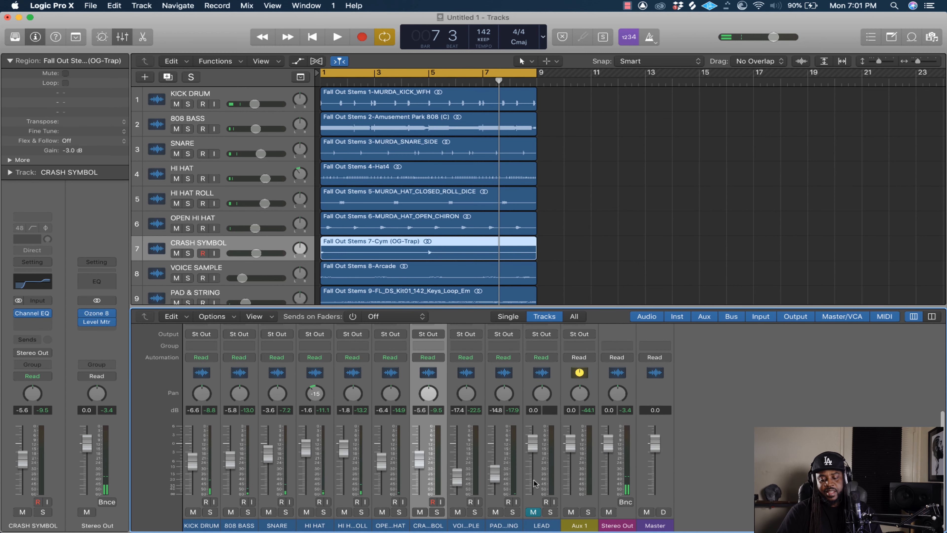
left_click(533, 513)
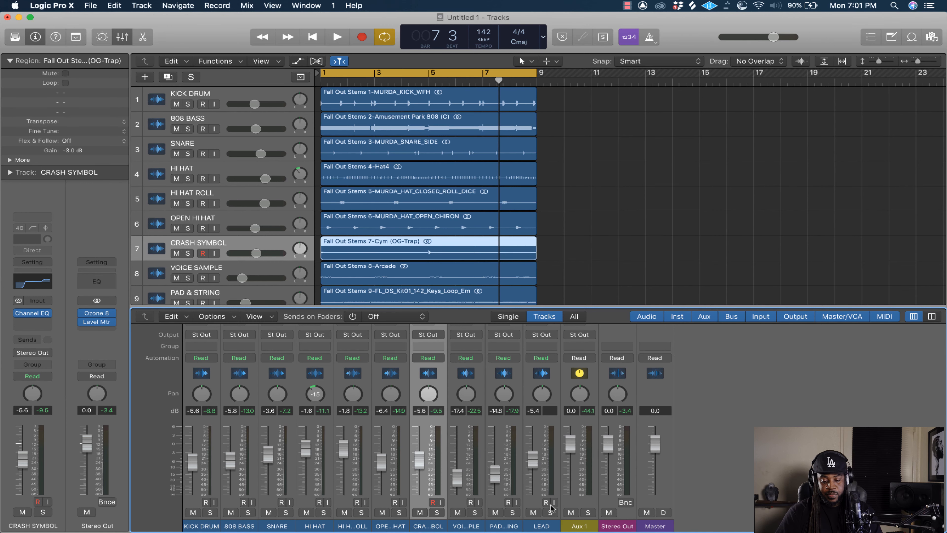
Insert a Channel EQ on the lead channel, move its window clear of the mixer and play the mix.
scroll(548, 418, "up", 5)
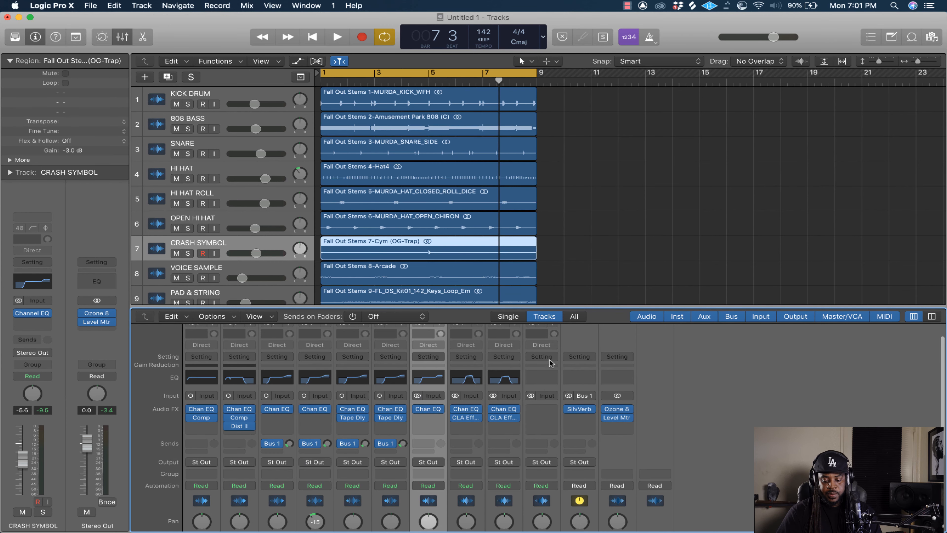
left_click(543, 378)
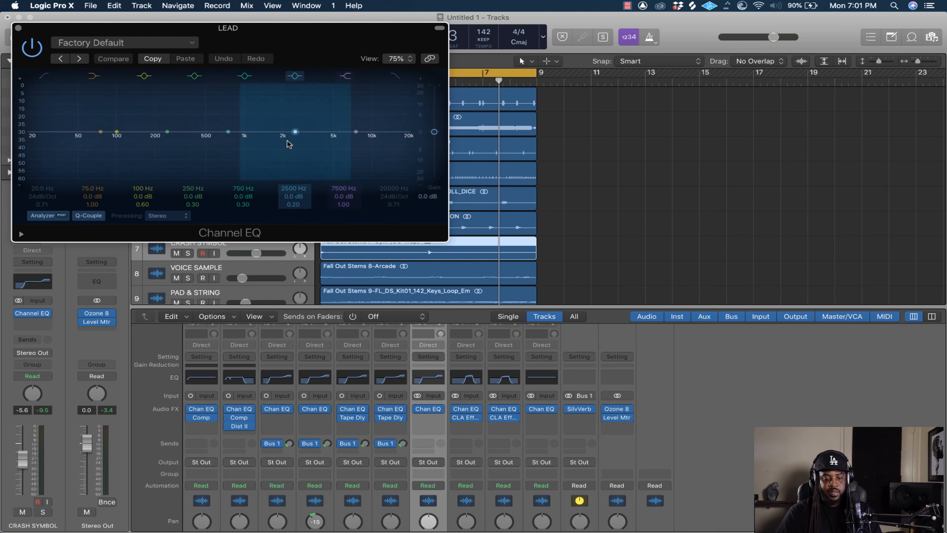
left_click_drag(393, 53, 509, 101)
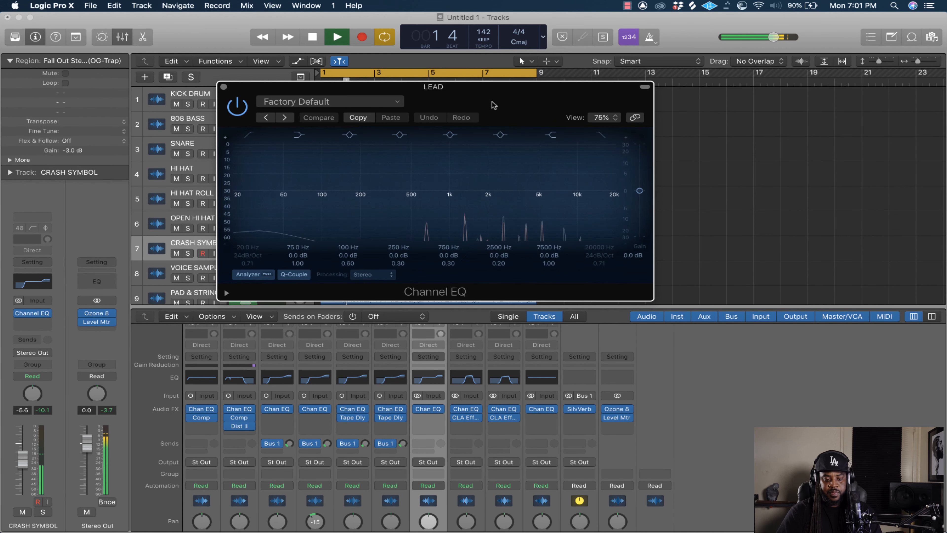
Give the lead EQ a 108 Hz, 48 dB/Oct low cut and a +5.0 dB high shelf at 5200 Hz.
left_click(249, 136)
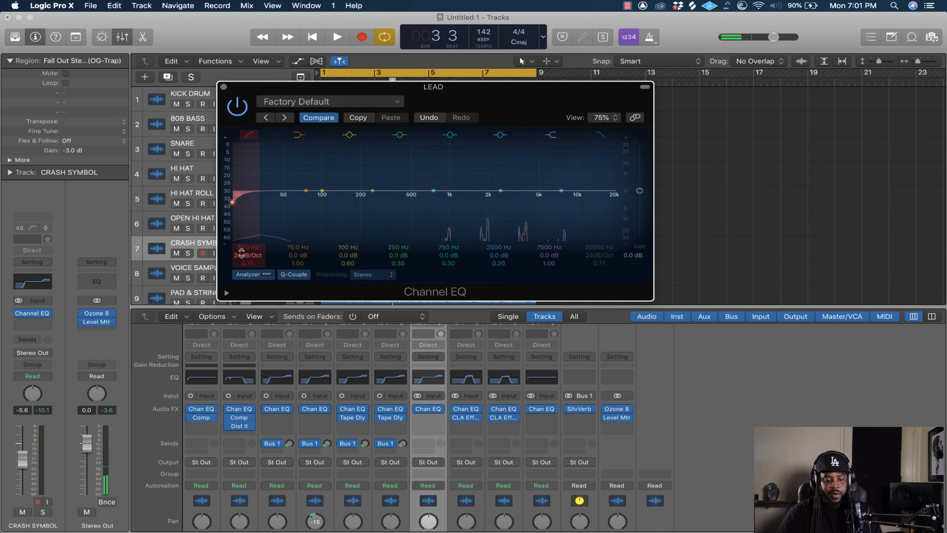
mouse_move(242, 256)
left_mouse_down()
mouse_move(240, 222)
mouse_move(240, 251)
left_mouse_up()
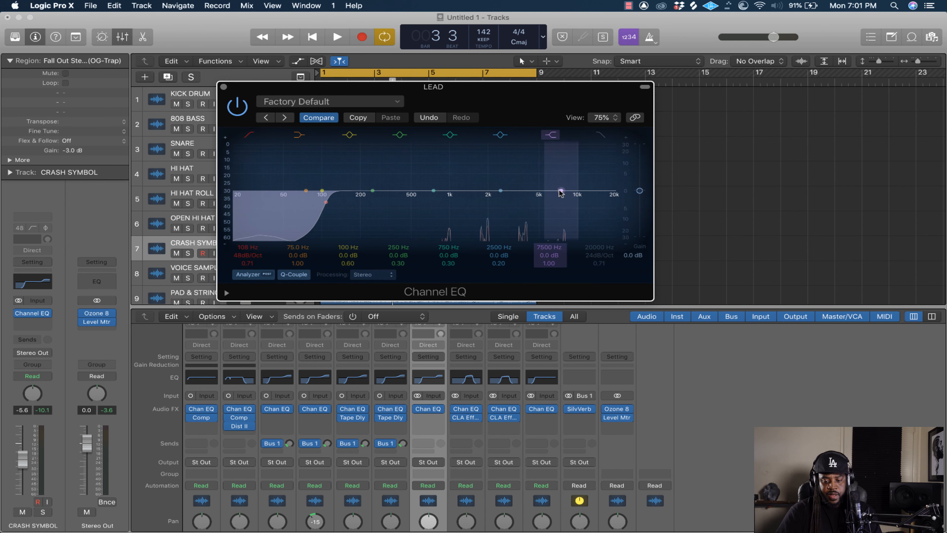
left_click_drag(561, 192, 539, 185)
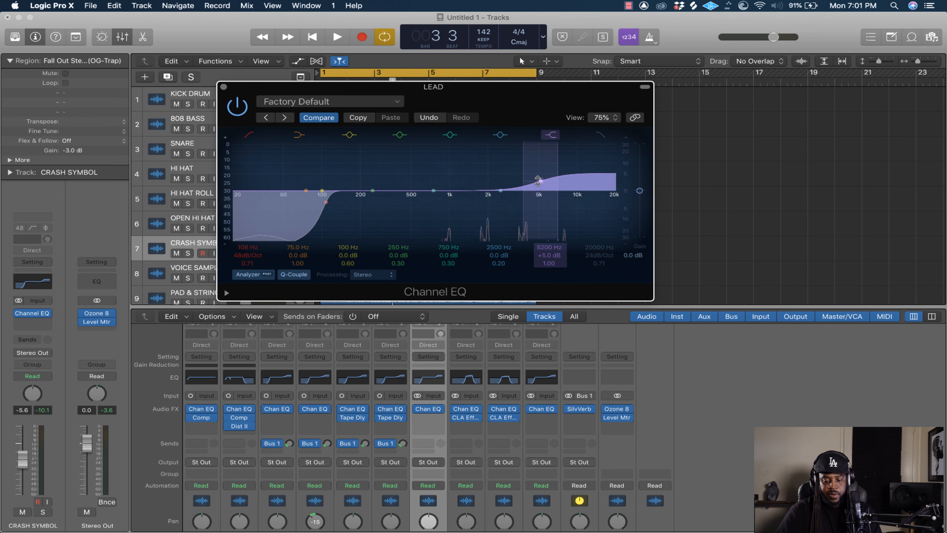
Replay the mix, close the lead EQ, set the lead fader to -6.8 dB and stop playback.
key("space")
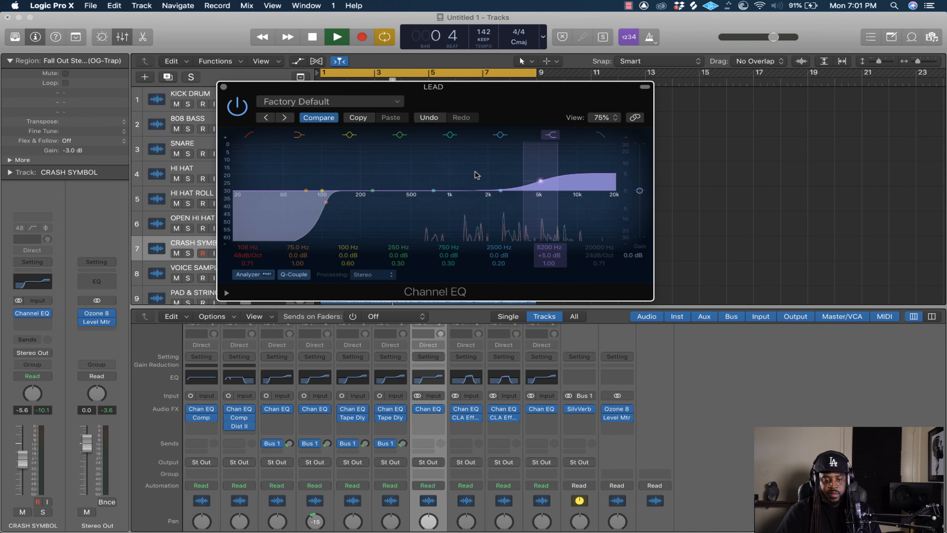
left_click(224, 88)
scroll(542, 448, "down", 5)
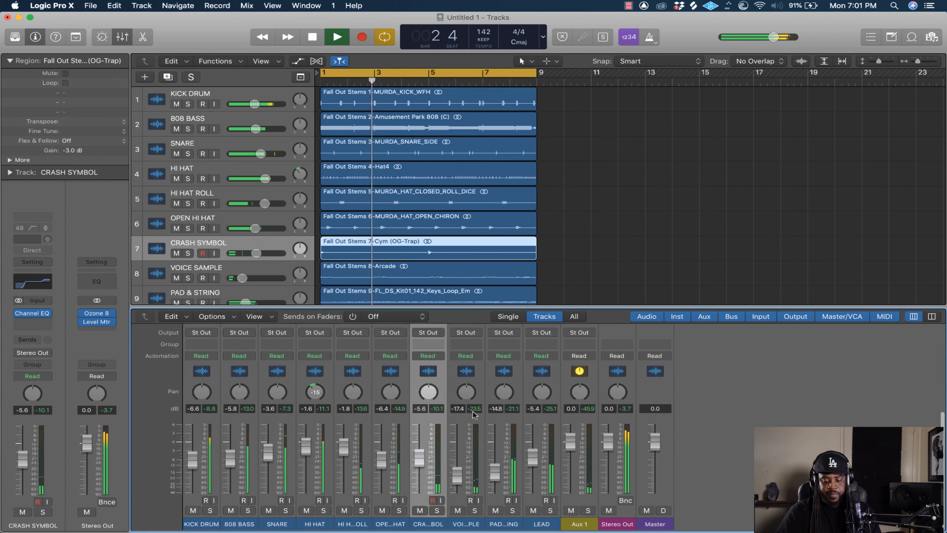
left_click_drag(537, 460, 536, 468)
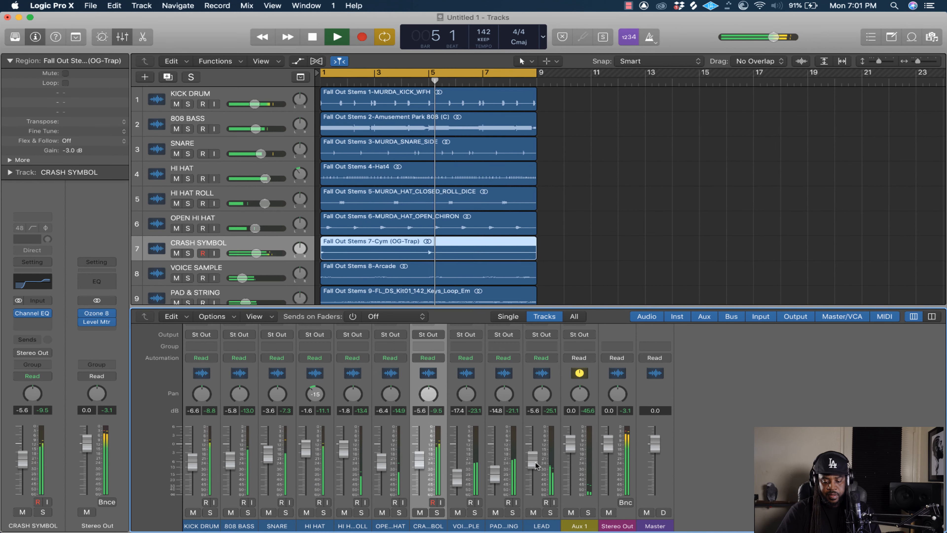
left_click_drag(536, 469, 537, 469)
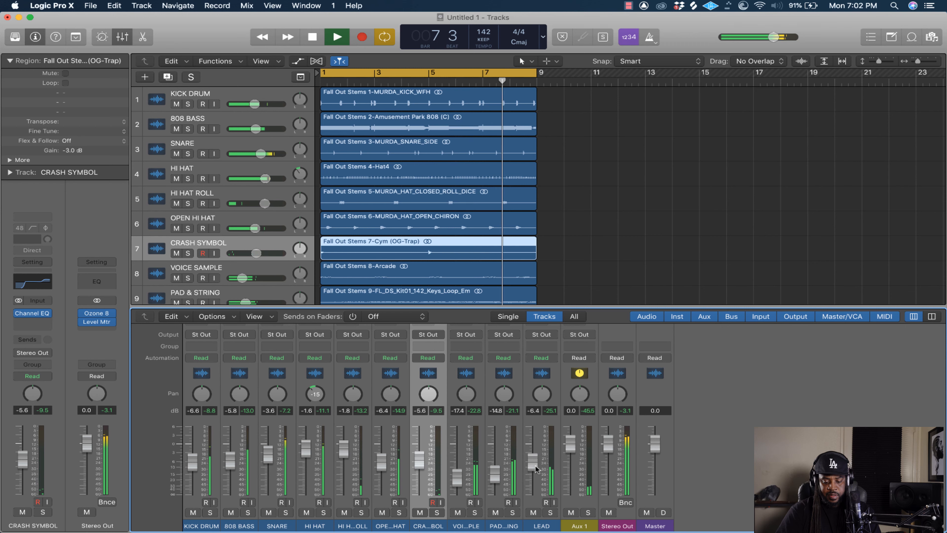
left_click_drag(537, 469, 537, 470)
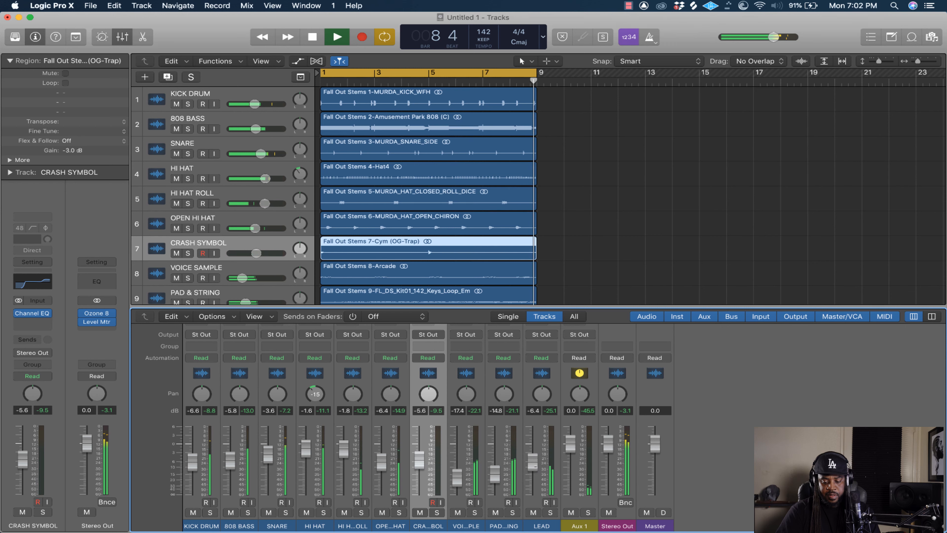
key("space")
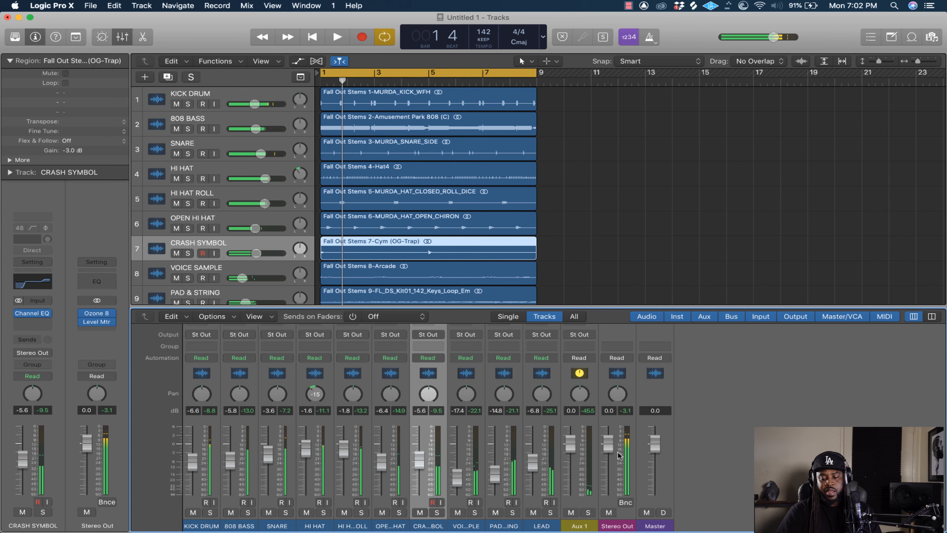
Open the Level Meter on the Stereo Out channel, play the mix to check its peak and RMS levels, and close it.
scroll(621, 454, "up", 3)
scroll(621, 454, "up", 3)
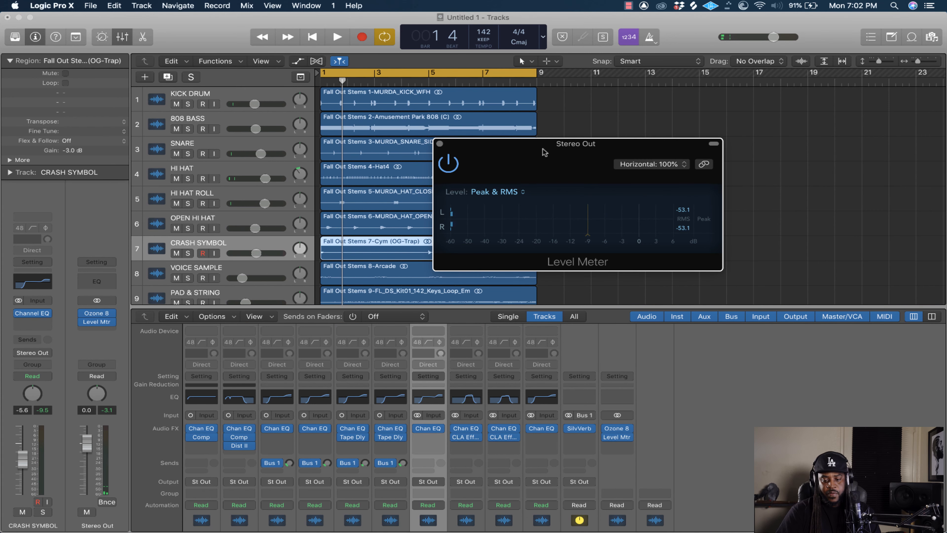
left_click_drag(543, 151, 482, 129)
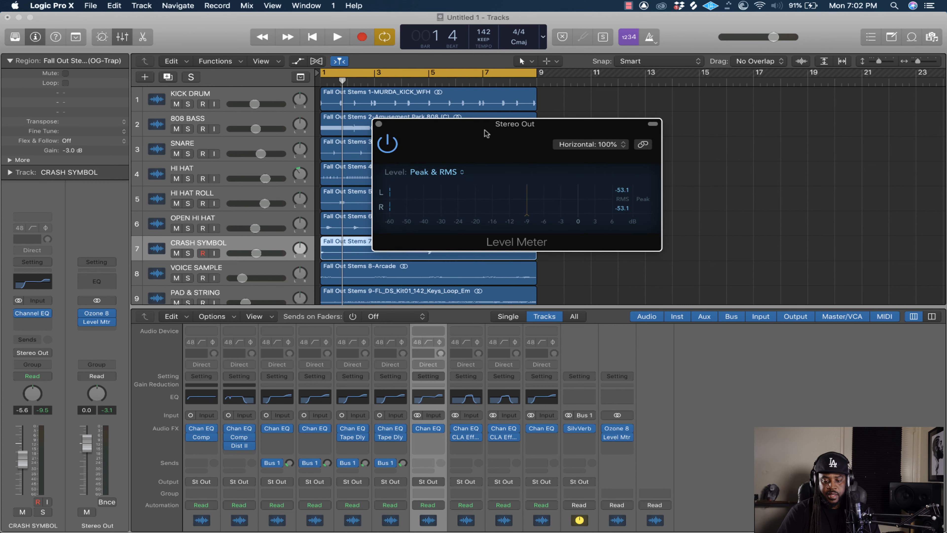
key("space")
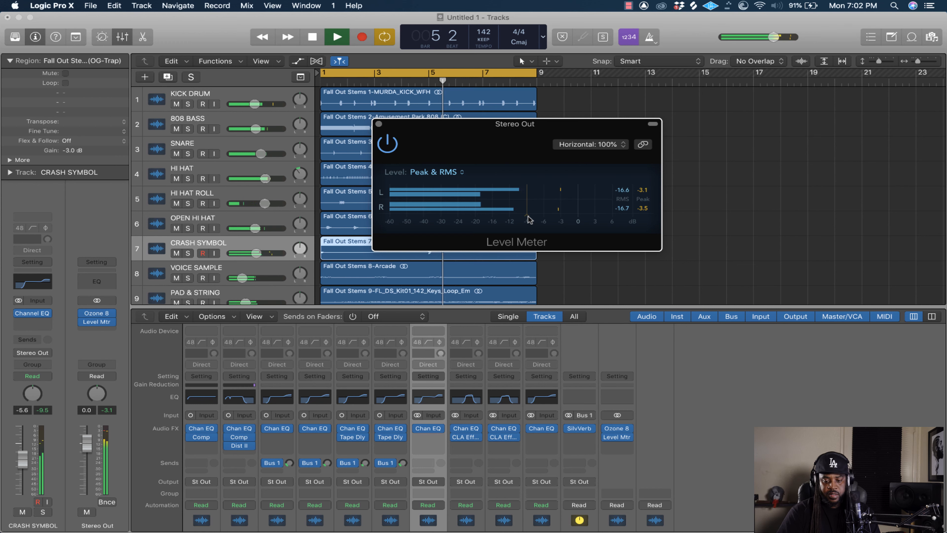
key("space")
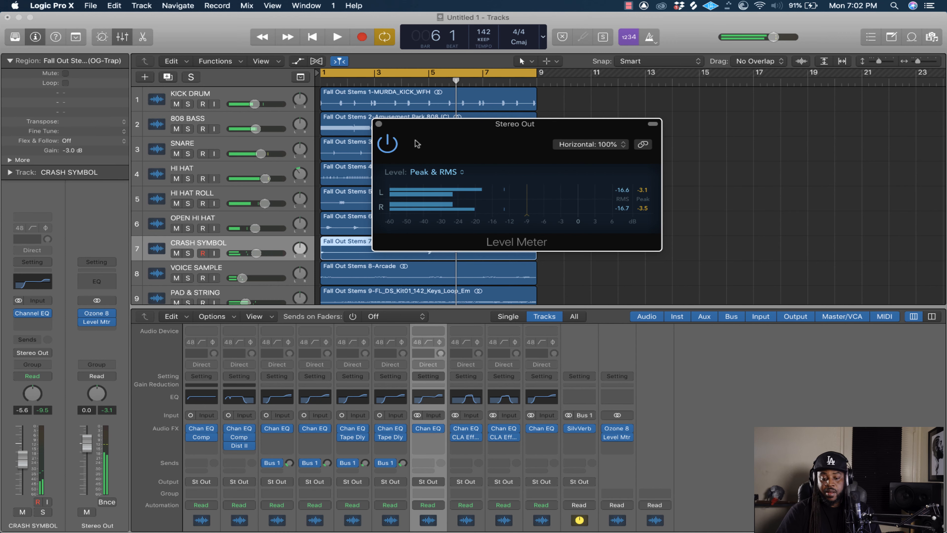
left_click_drag(481, 146, 658, 128)
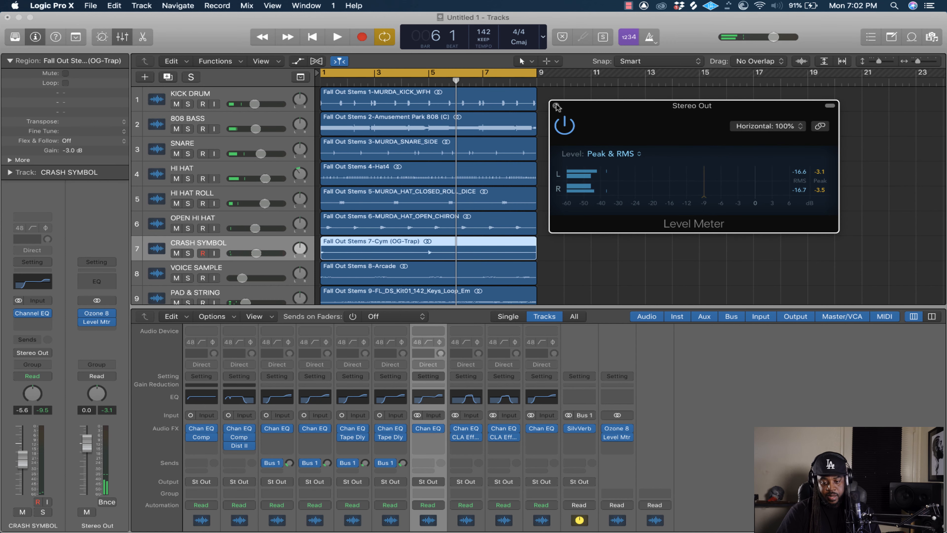
left_click(471, 455)
scroll(468, 463, "down", 3)
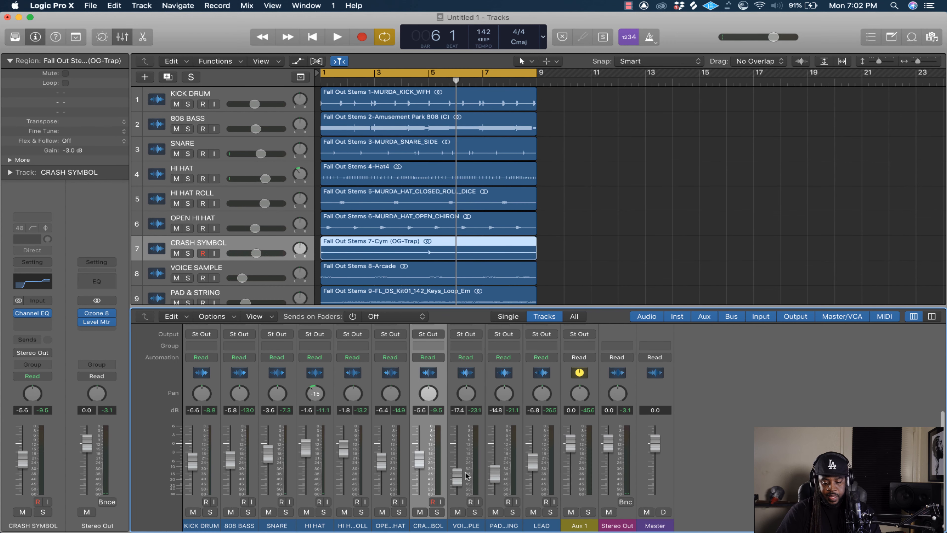
Sum the stereo output to mono in Ozone 8, close and reopen the plug-in, and restore stereo.
scroll(465, 476, "up", 3)
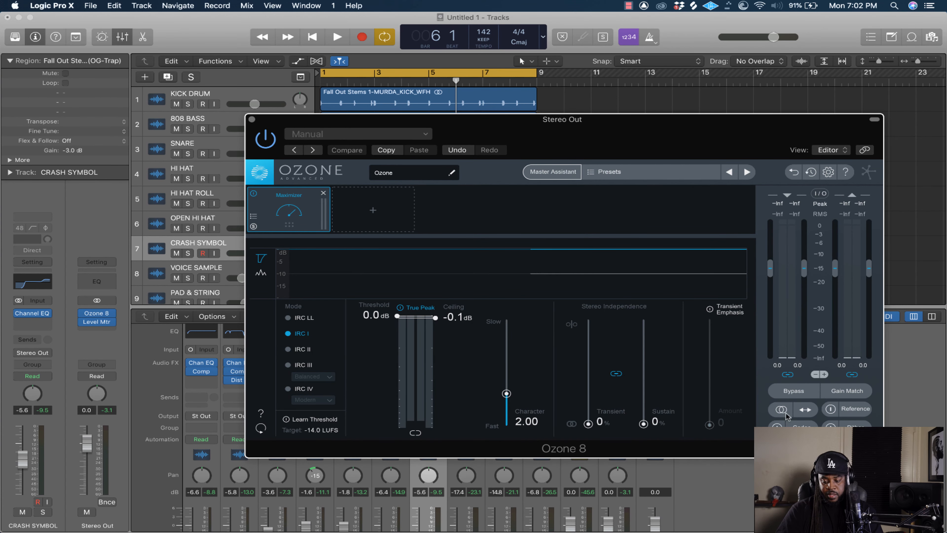
left_click_drag(748, 136, 513, 55)
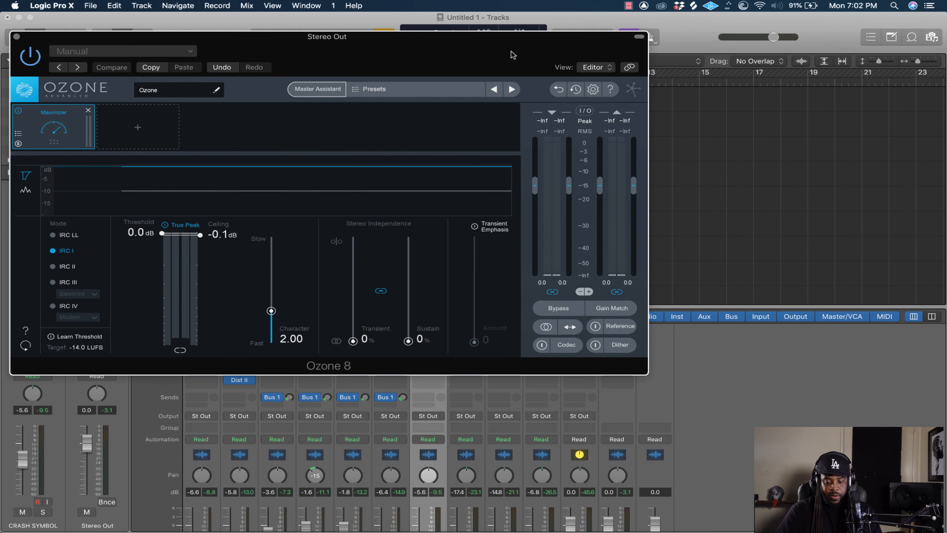
left_click(545, 327)
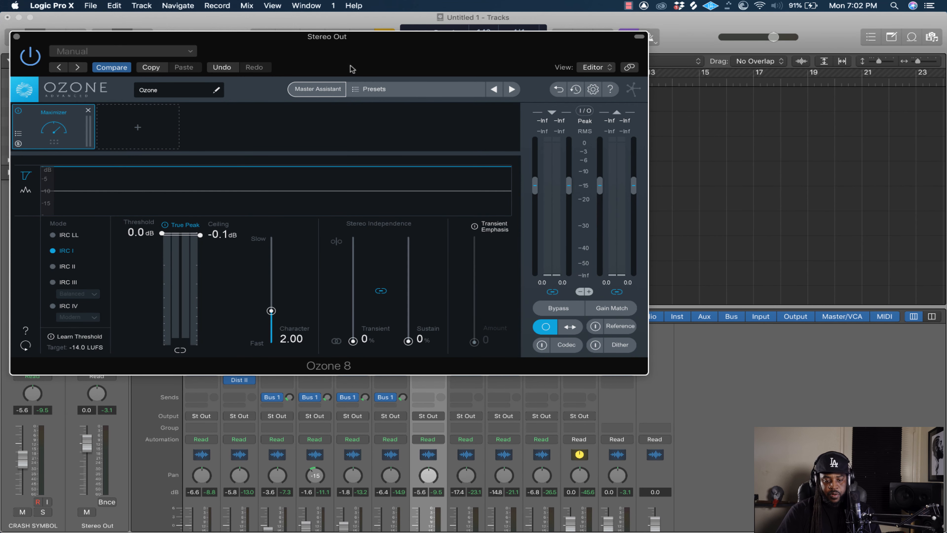
left_click_drag(335, 43, 526, 37)
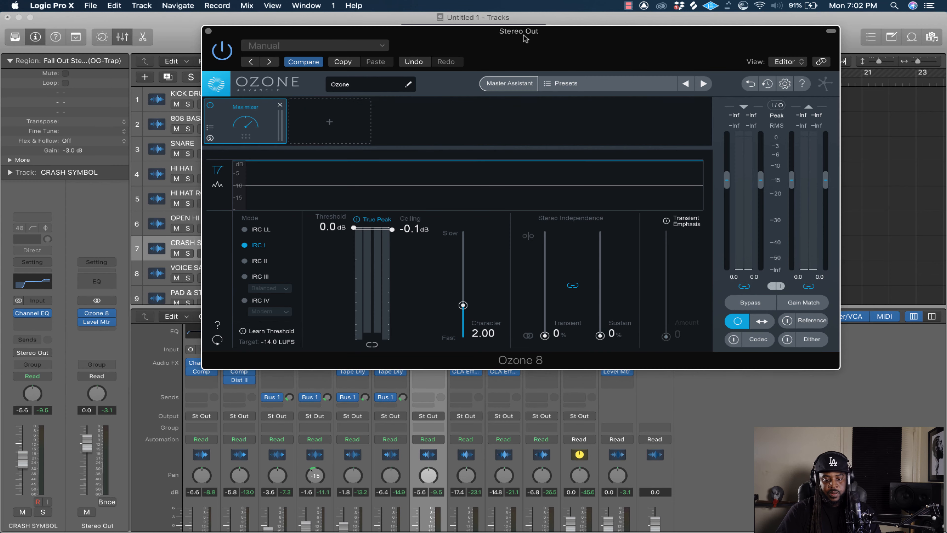
left_click(208, 31)
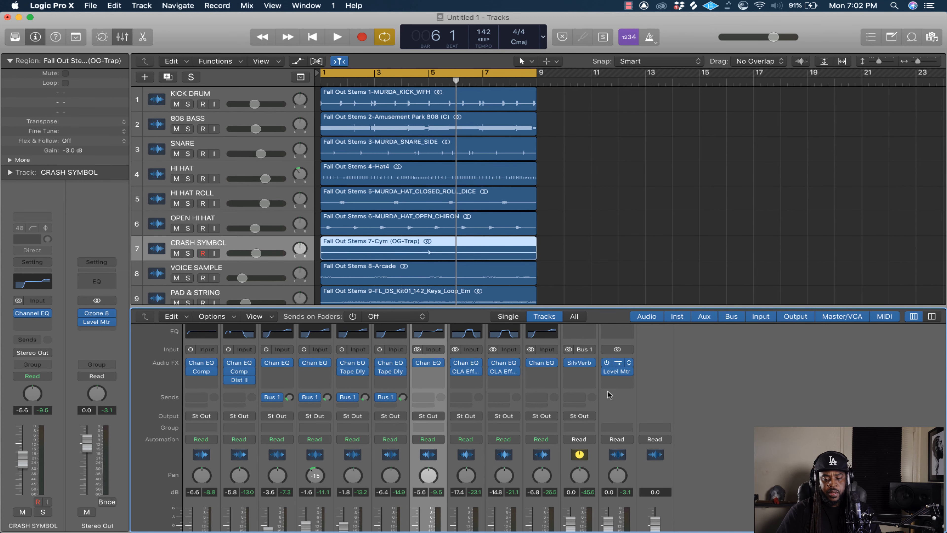
left_click(618, 363)
left_click(738, 322)
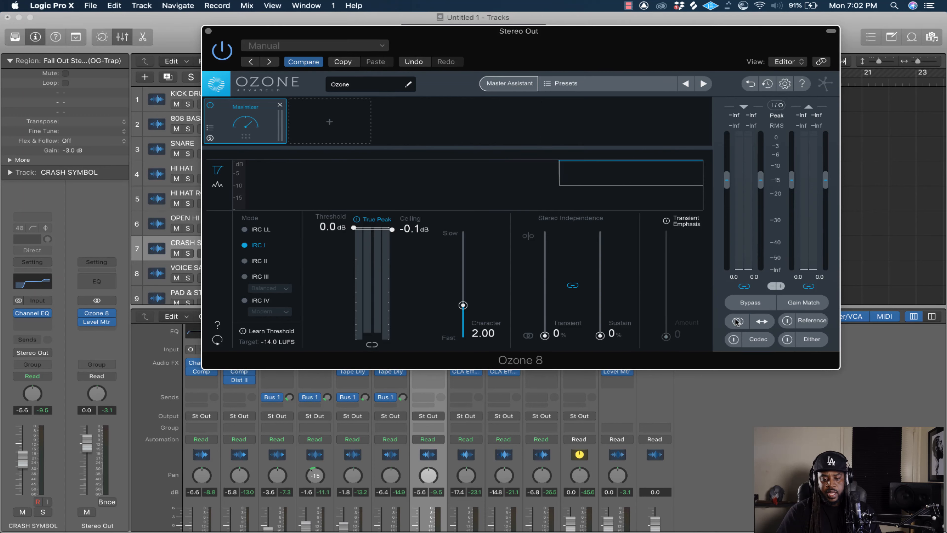
Try an Imager module in Ozone 8, play the mix to examine its stereo spread, remove the module and close the plug-in.
left_click(329, 124)
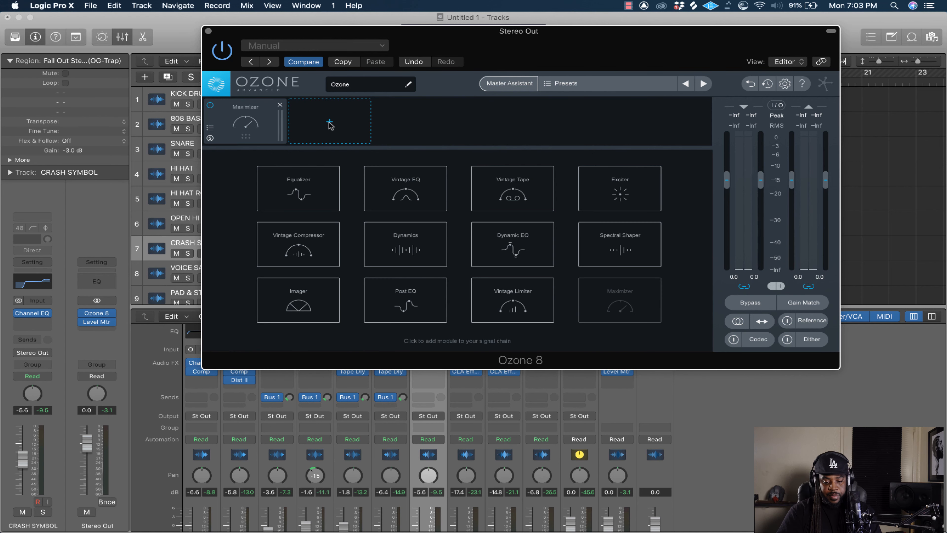
left_click(305, 293)
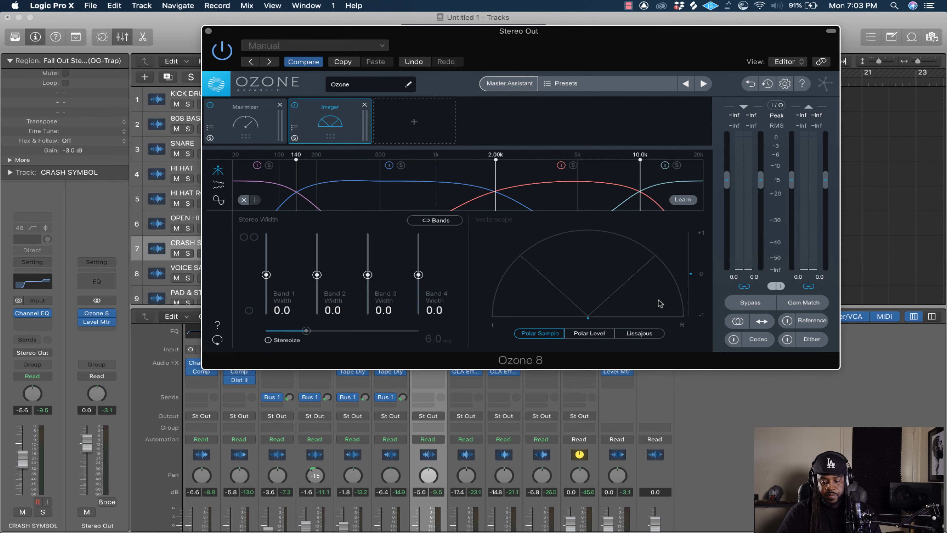
key("space")
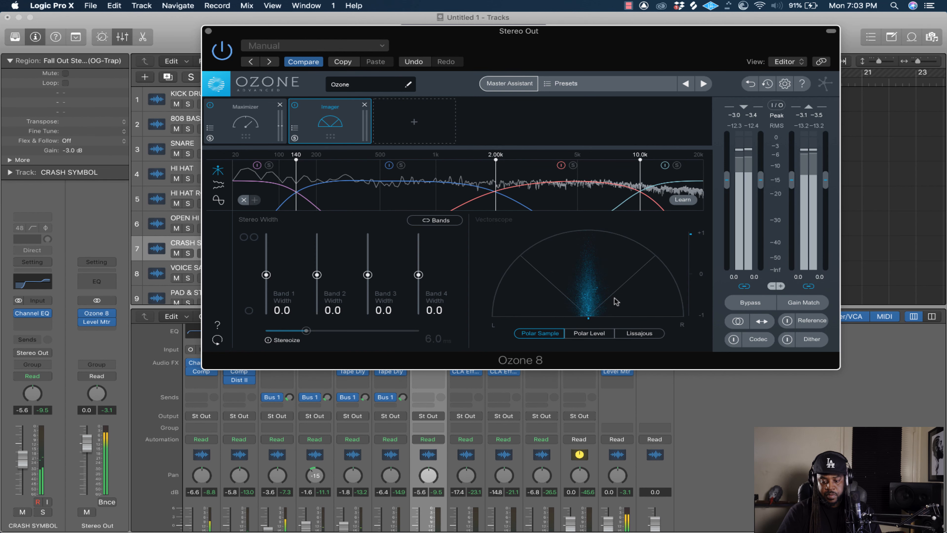
key("space")
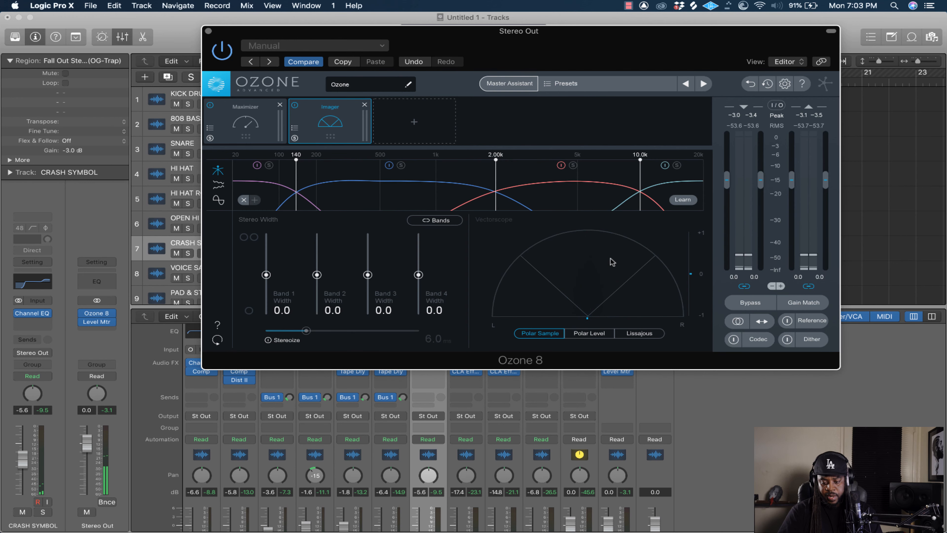
left_click_drag(564, 44, 496, 49)
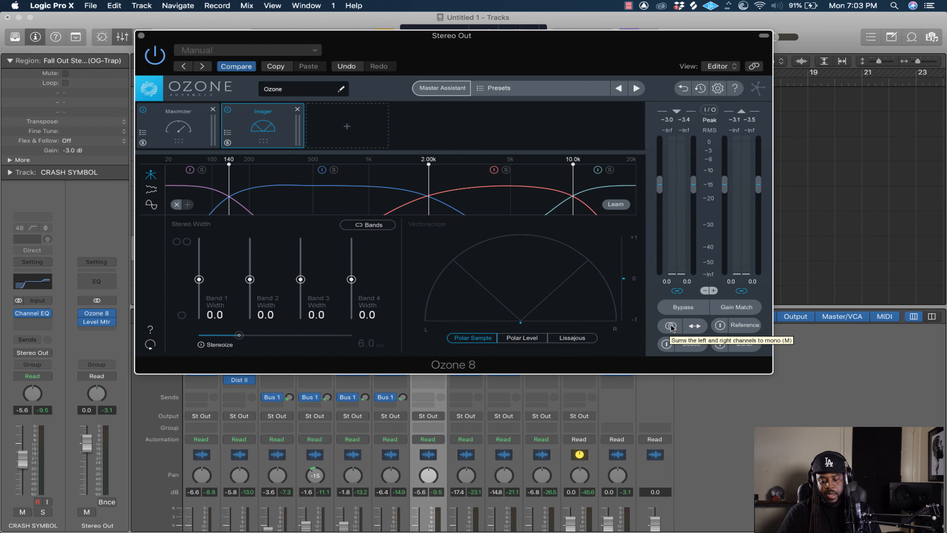
key("space")
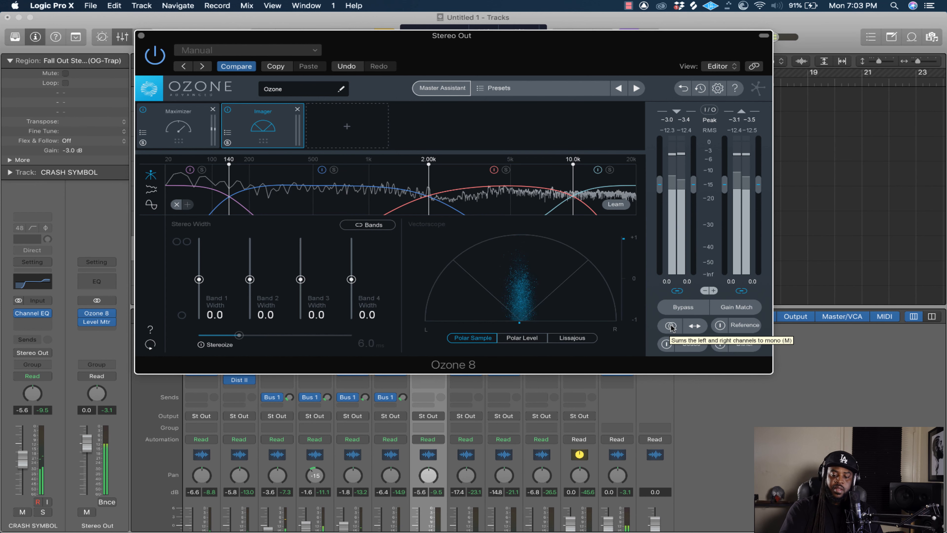
key("space")
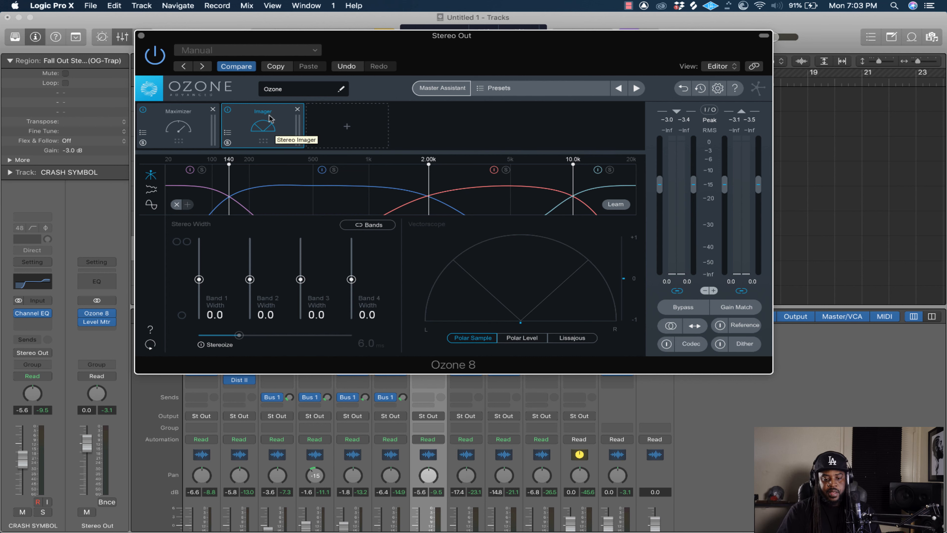
left_click(296, 109)
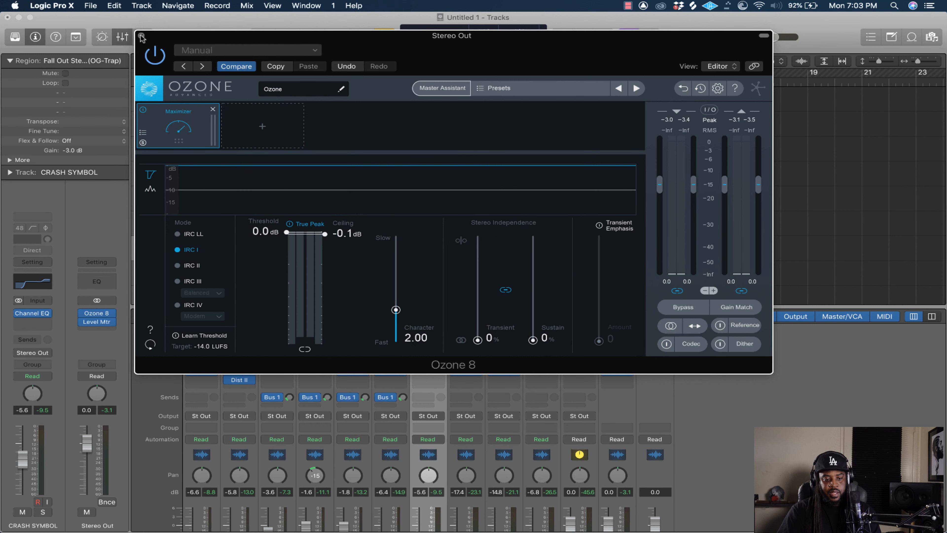
left_click(142, 36)
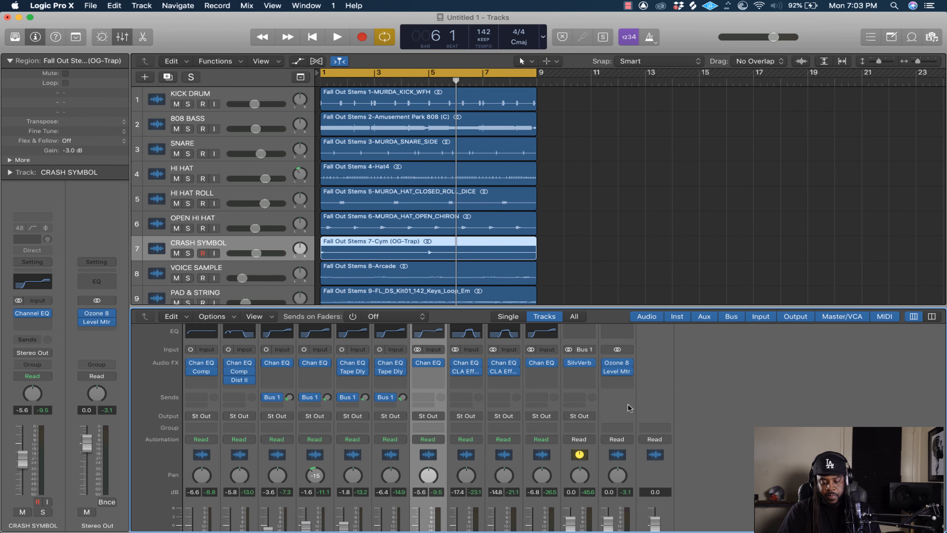
Reopen Ozone 8 on the Stereo Out channel, sum the left and right channels to mono and close it.
left_click(617, 363)
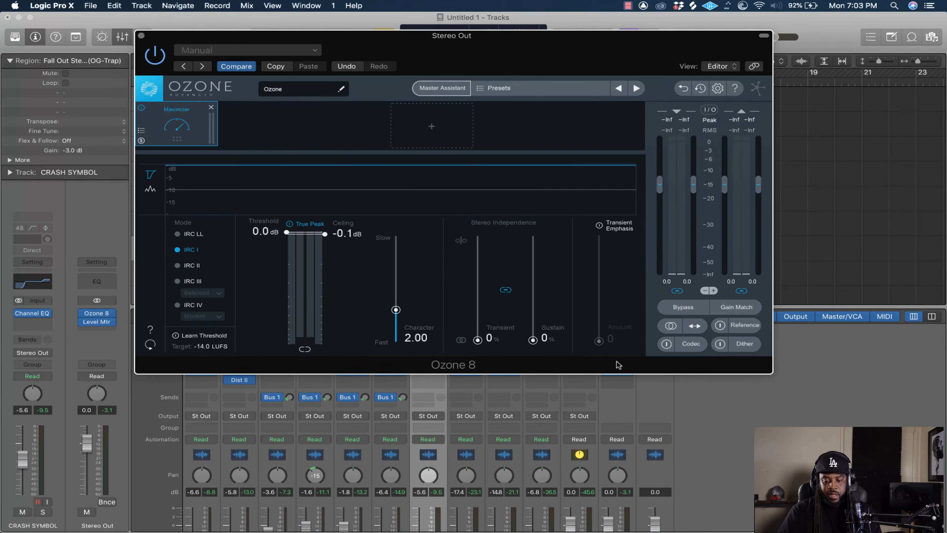
left_click(672, 326)
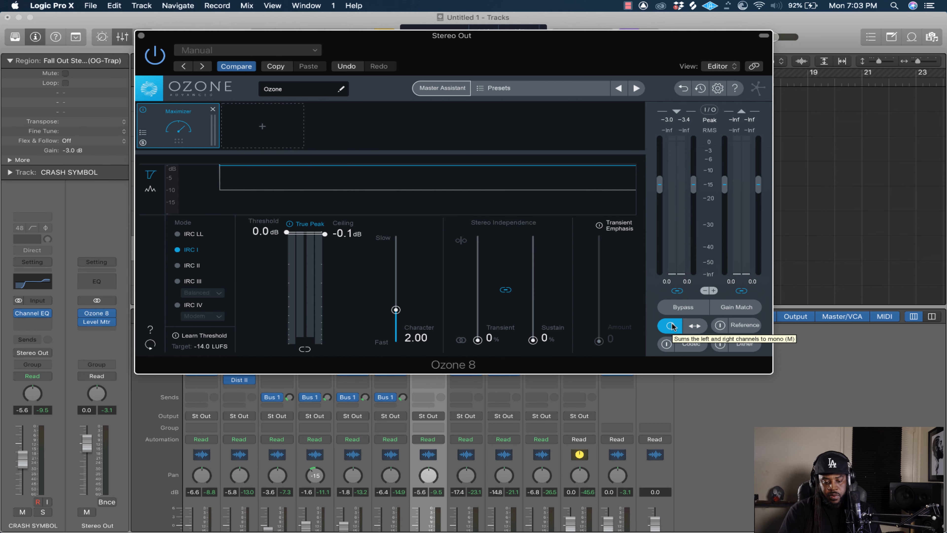
left_click_drag(540, 53, 519, 53)
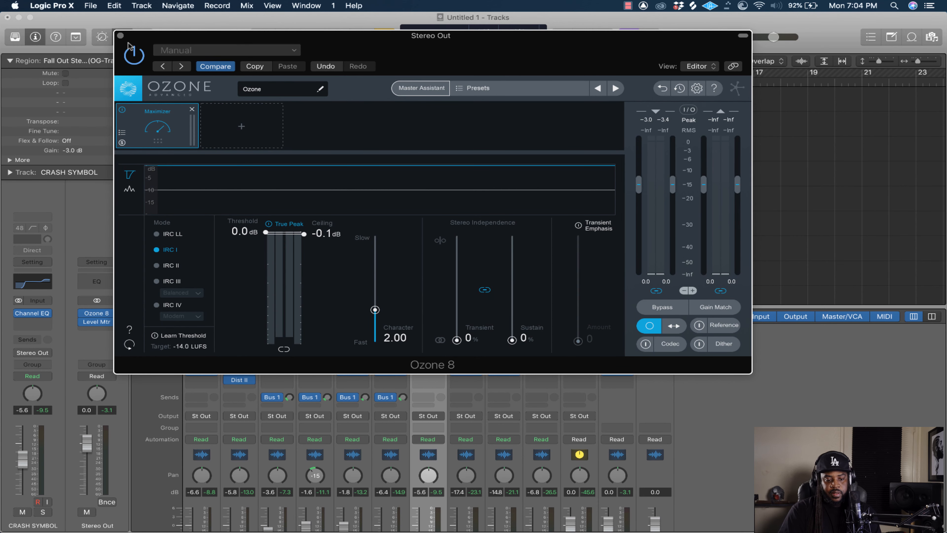
key("super+w")
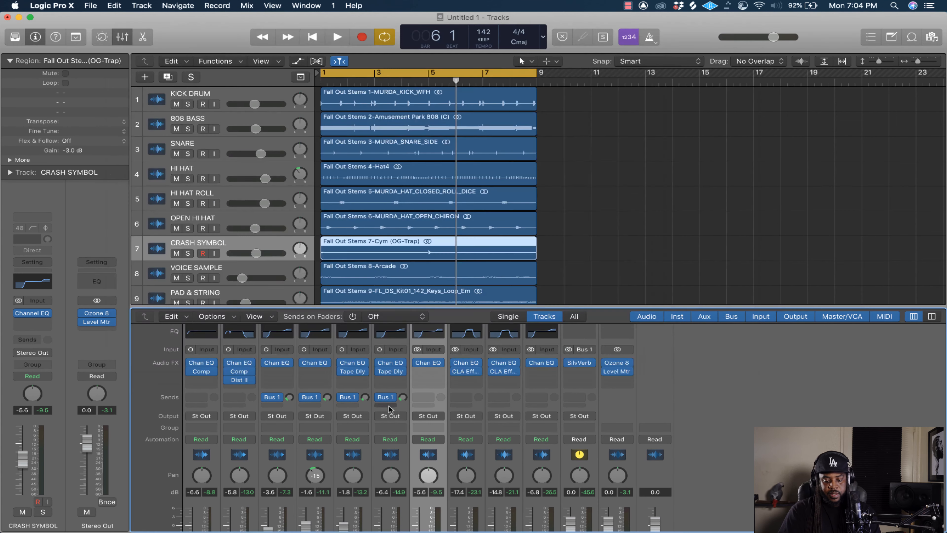
Play the mix in mono and set the faders to -4.2 dB for snare, -9.6 dB for lead and -13.2 dB for pad and string.
key("space")
scroll(392, 425, "down", 5)
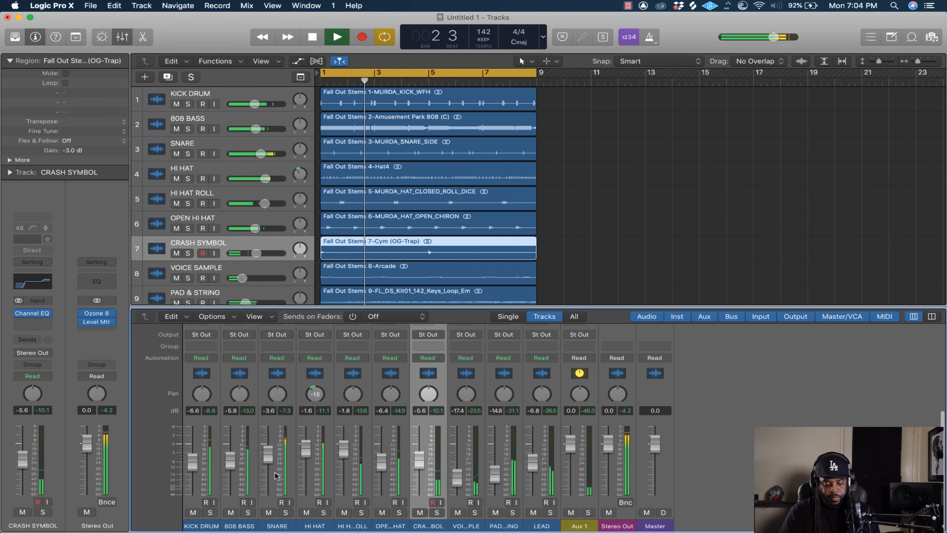
left_click_drag(269, 461, 269, 463)
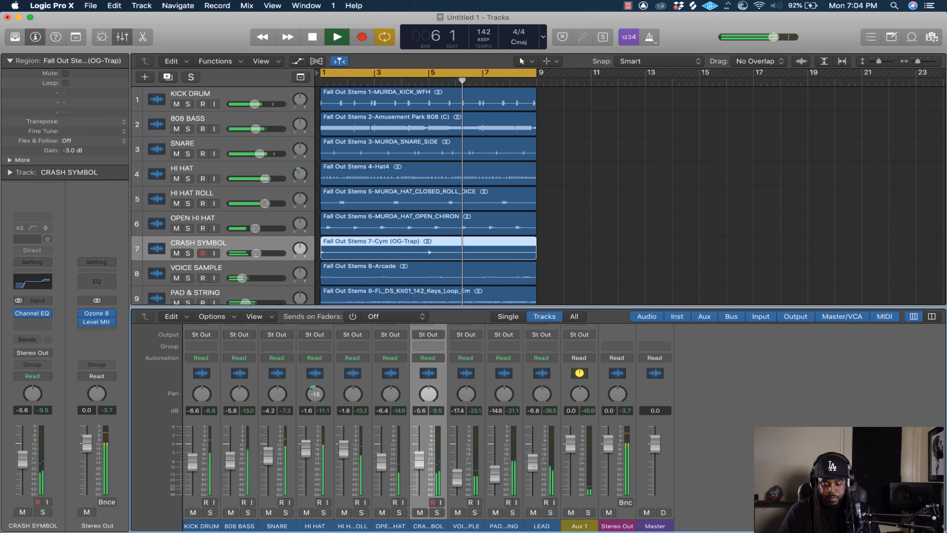
left_click_drag(533, 463, 533, 469)
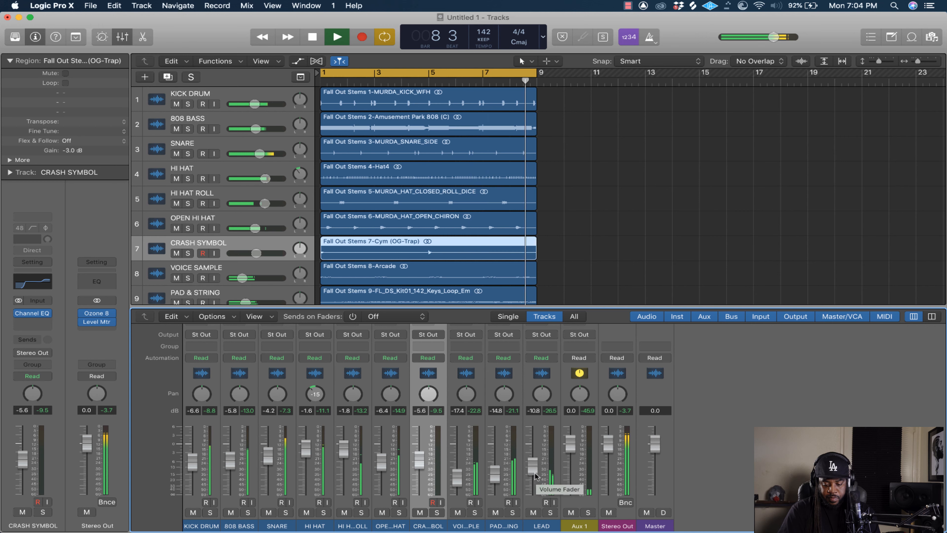
left_click_drag(532, 469, 495, 471)
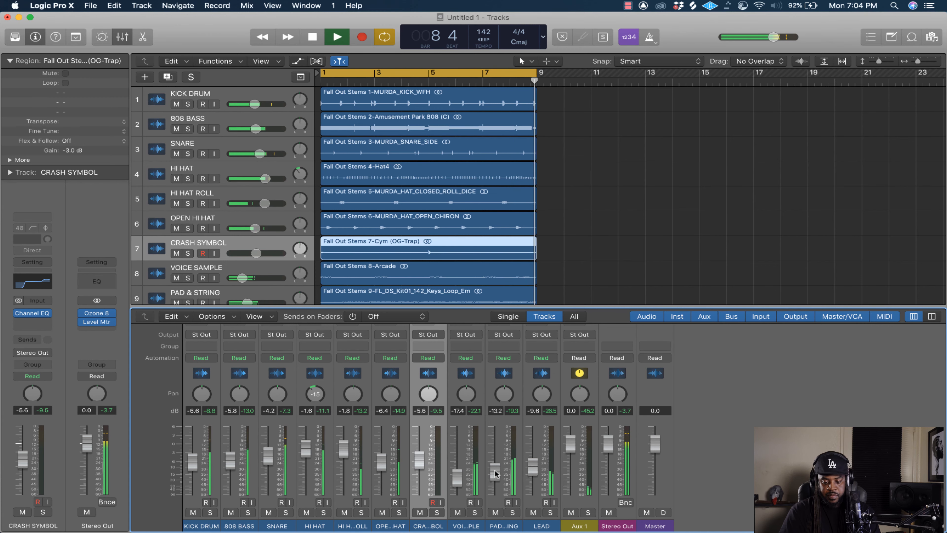
Stop playback, reopen Ozone 8 on the Stereo Out channel and turn off its mono summing.
scroll(495, 473, "up", 5)
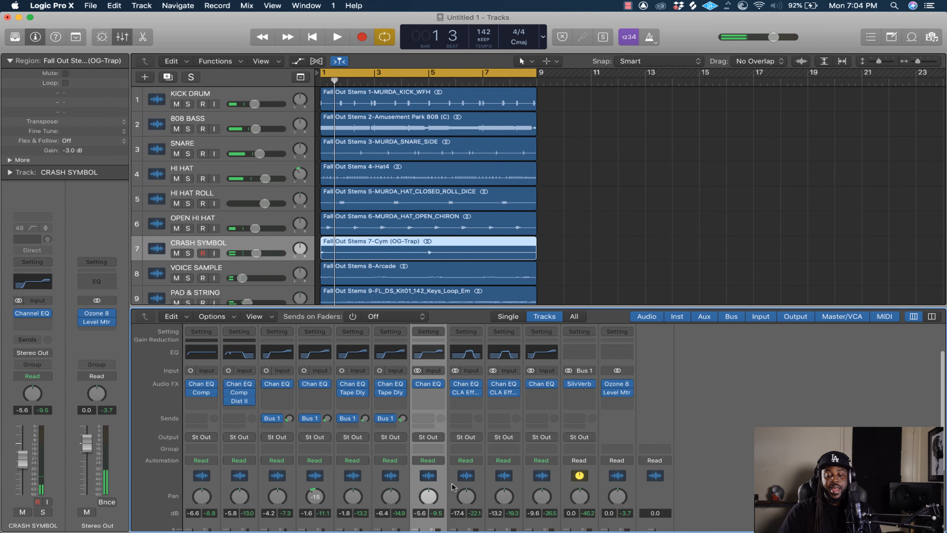
left_click(617, 383)
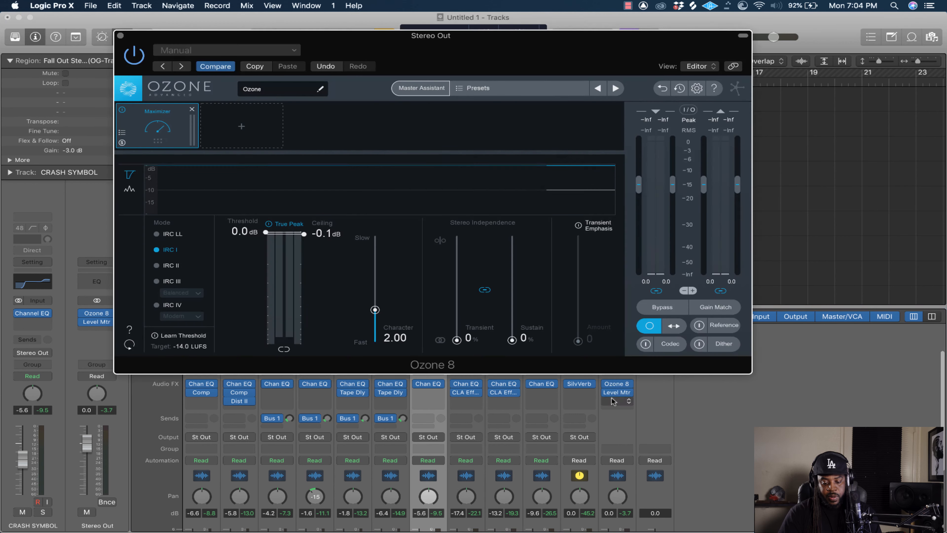
left_click(649, 329)
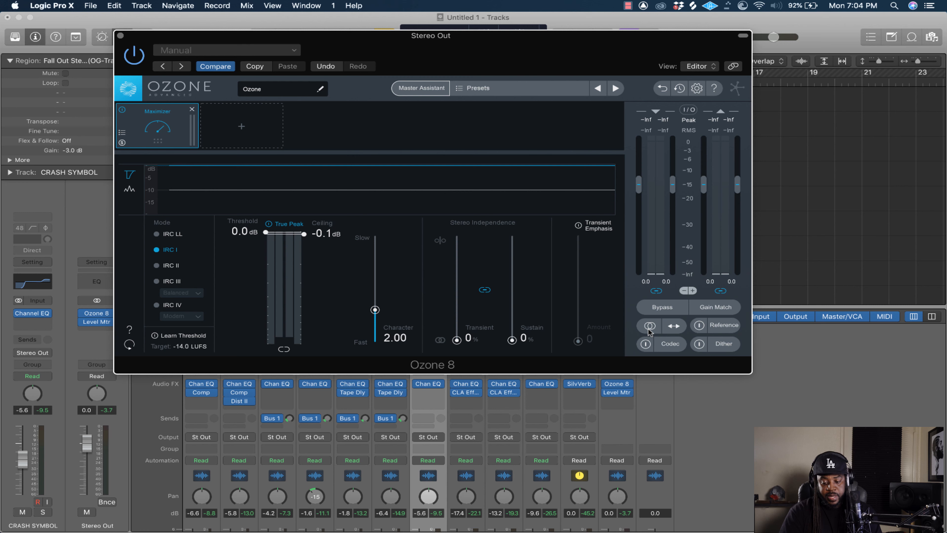
Set the Ozone 8 Maximizer to IRC IV mode with Character at 1.05, and move its window clear of the transport controls.
left_click(156, 305)
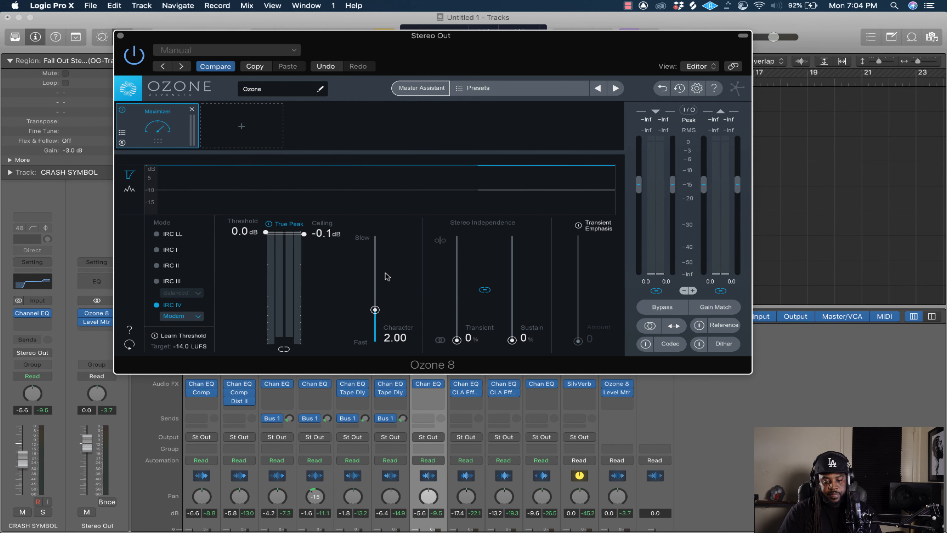
left_click_drag(375, 310, 375, 323)
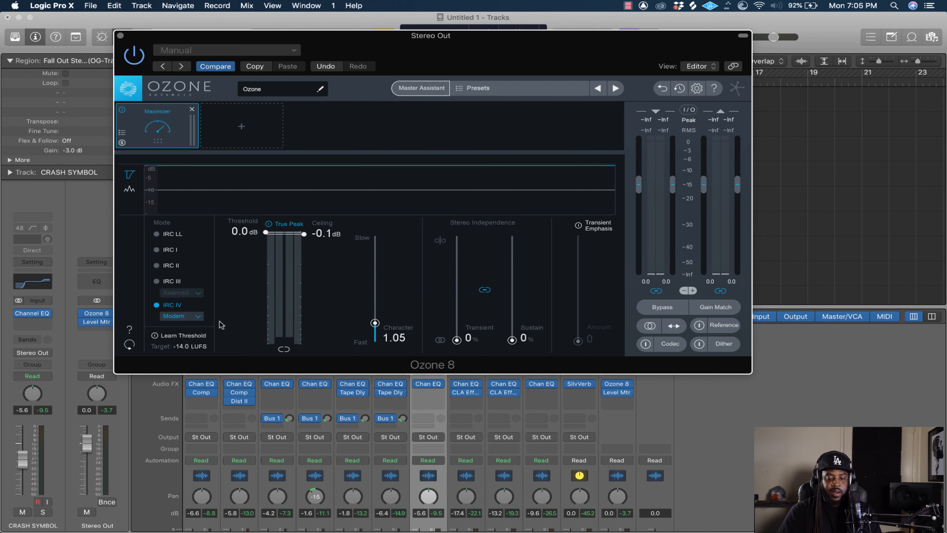
left_click_drag(473, 50, 337, 127)
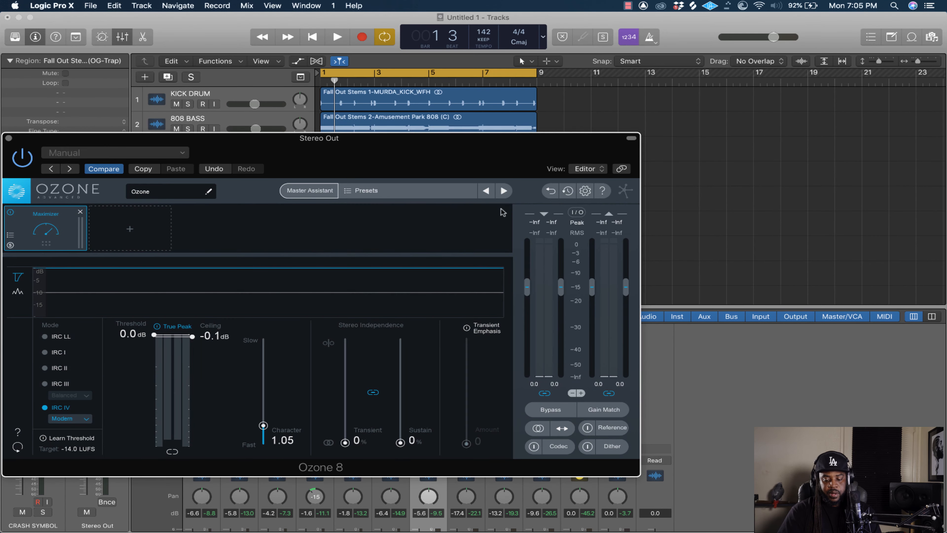
Open the Level Meter on the Stereo Out channel, place it above Ozone 8, and play the mix to read its peak and RMS levels.
left_click_drag(477, 130, 471, 110)
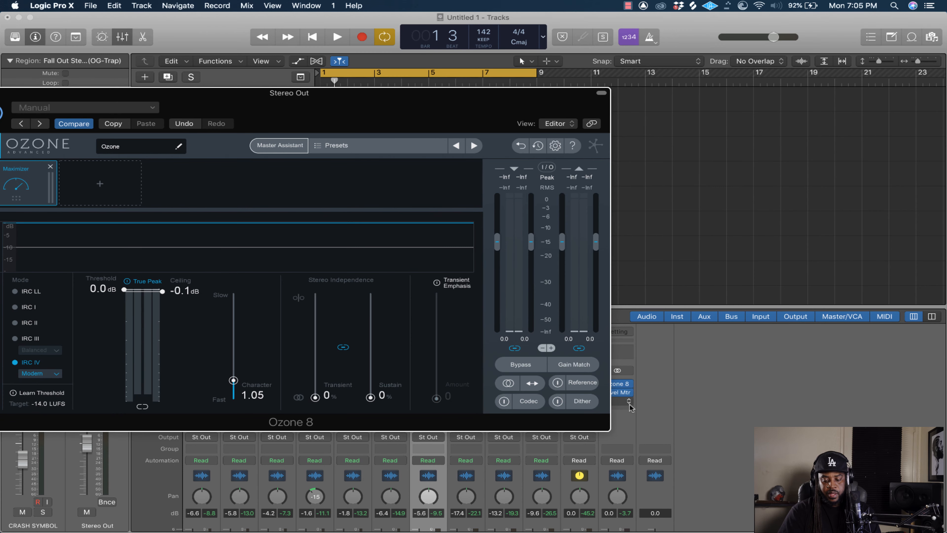
left_click(618, 394)
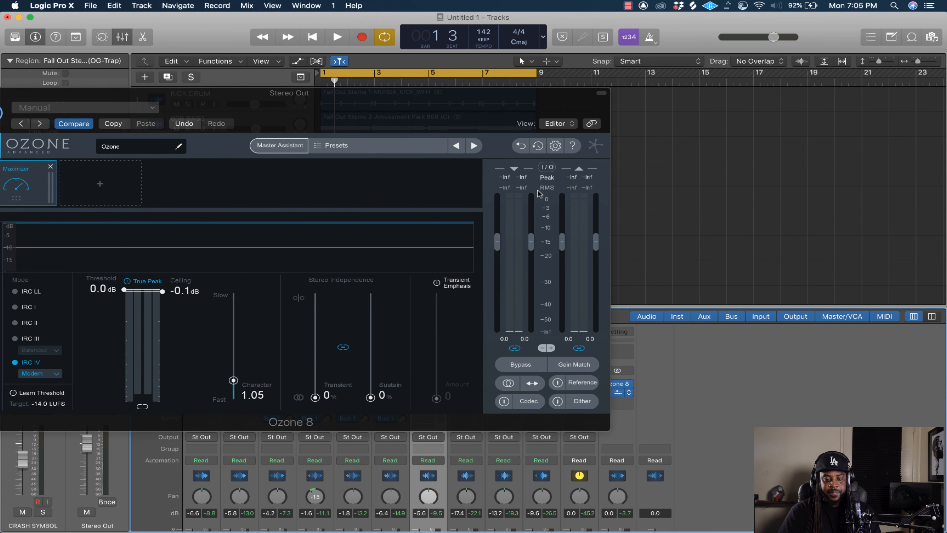
left_click_drag(710, 107, 335, 6)
left_click_drag(478, 109, 486, 165)
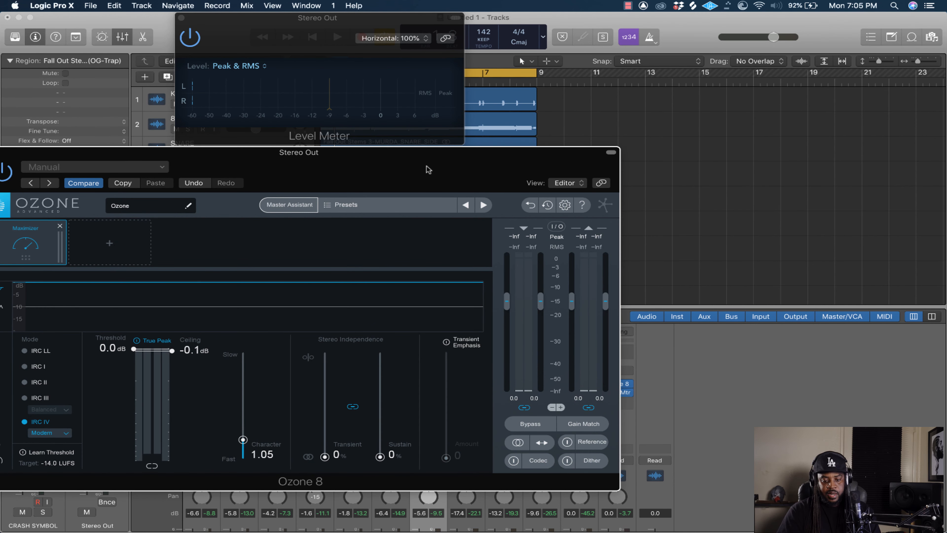
key("space")
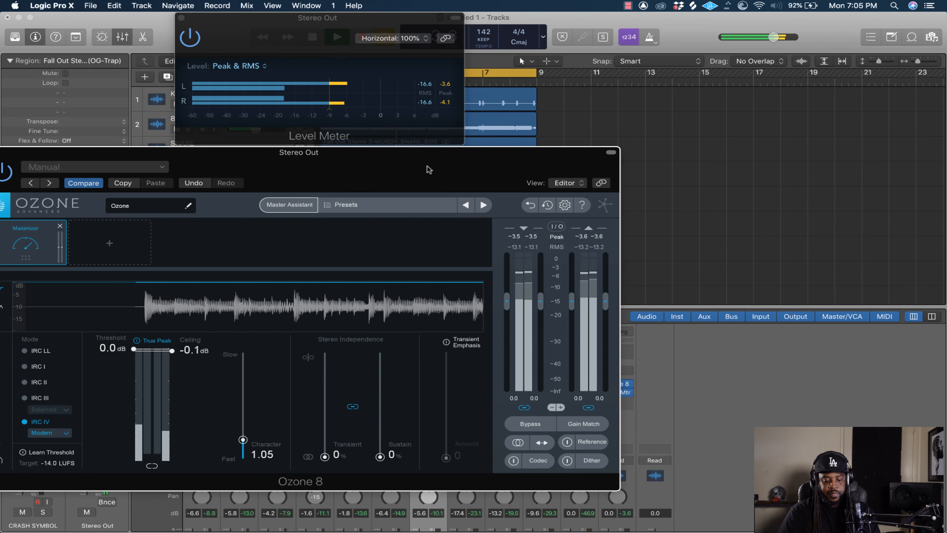
key("space")
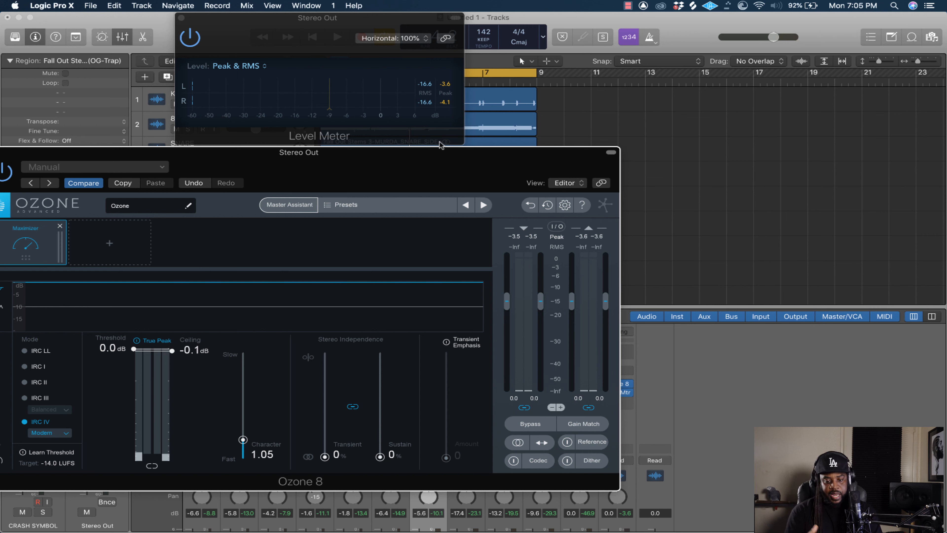
Reposition the Ozone 8 window and lower the Maximizer threshold to -7.6 dB while the mix plays, and stop playback.
left_click_drag(367, 167, 394, 156)
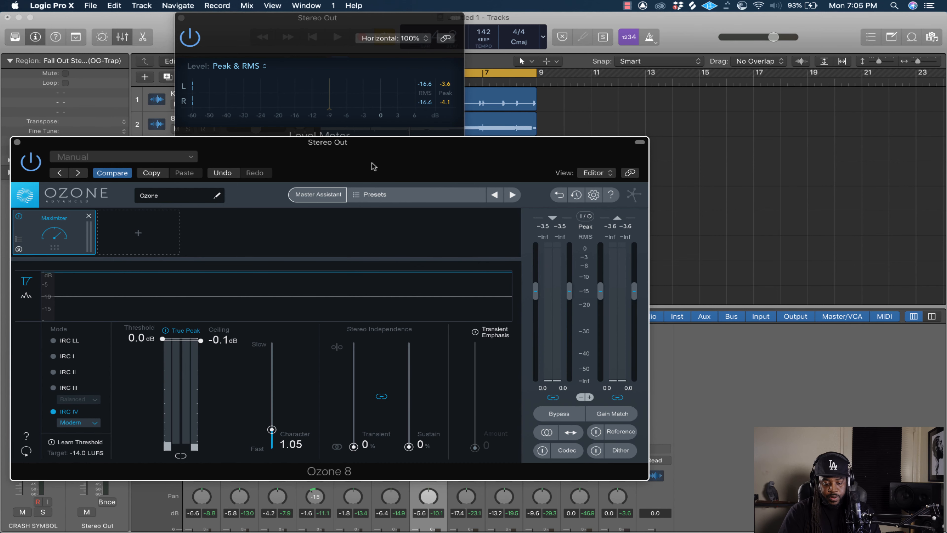
left_click_drag(375, 166, 376, 155)
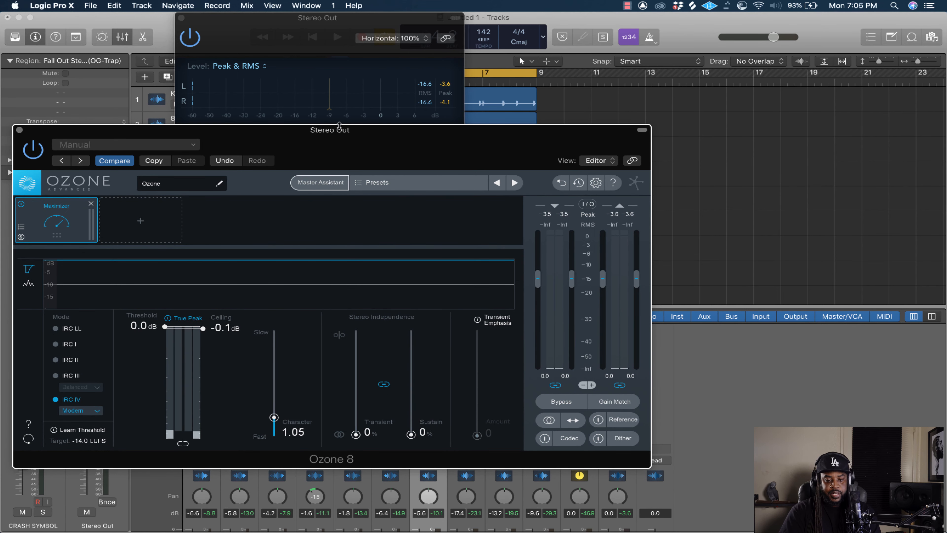
key("space")
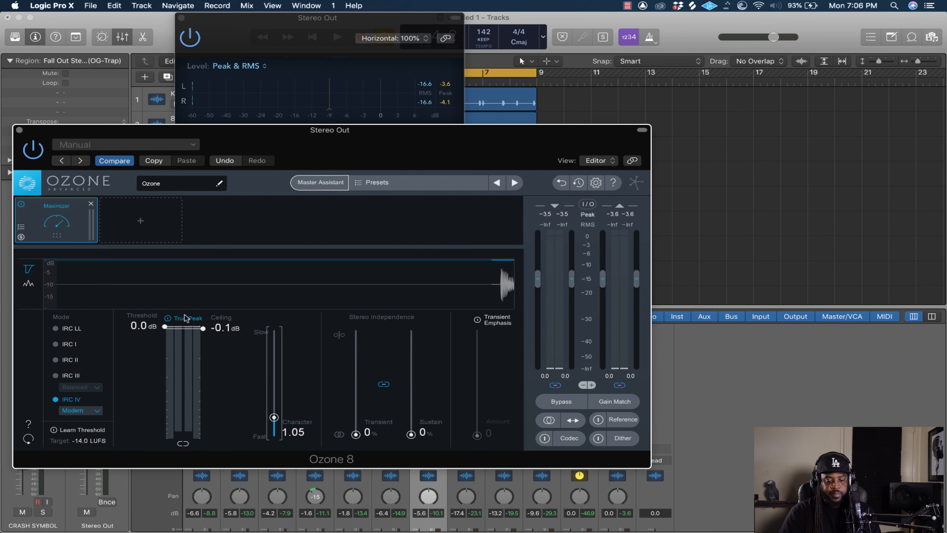
key("space")
left_click_drag(165, 329, 172, 393)
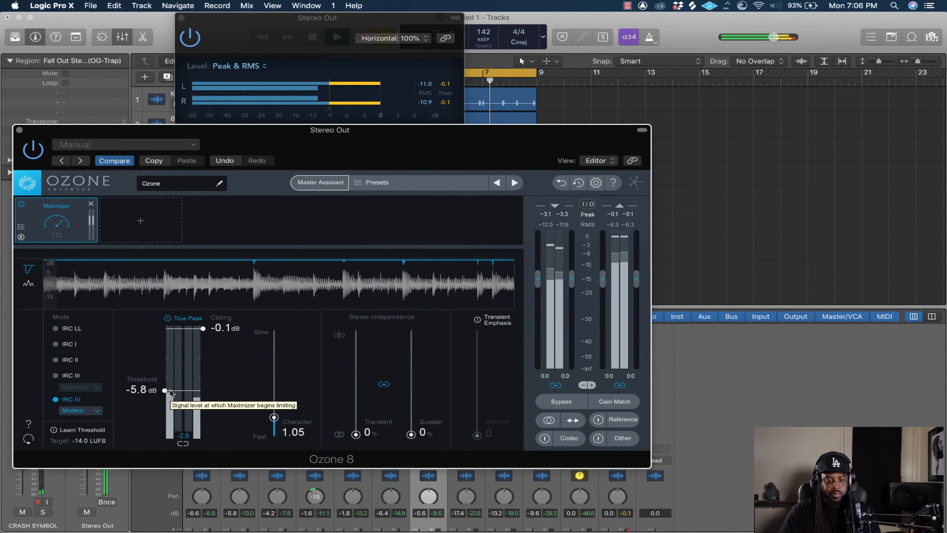
left_click_drag(170, 392, 171, 398)
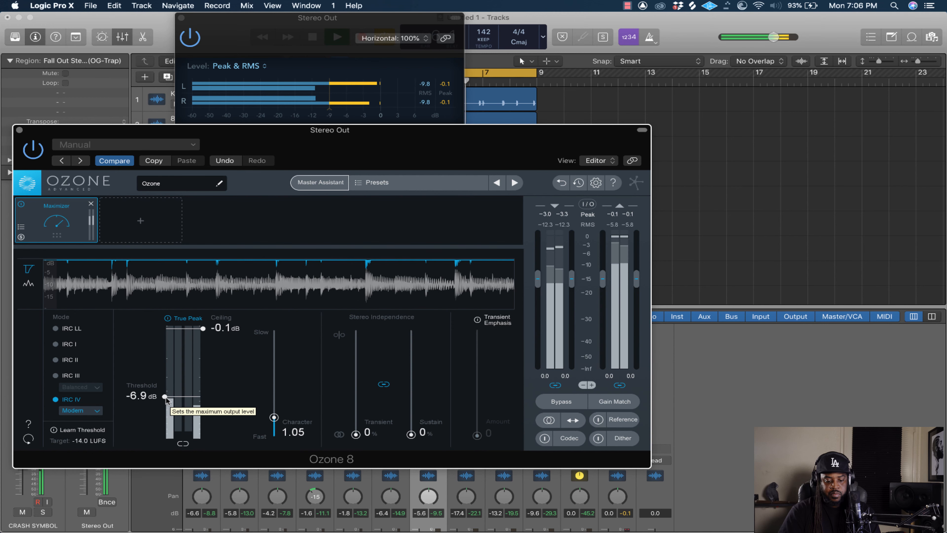
left_click_drag(167, 399, 167, 401)
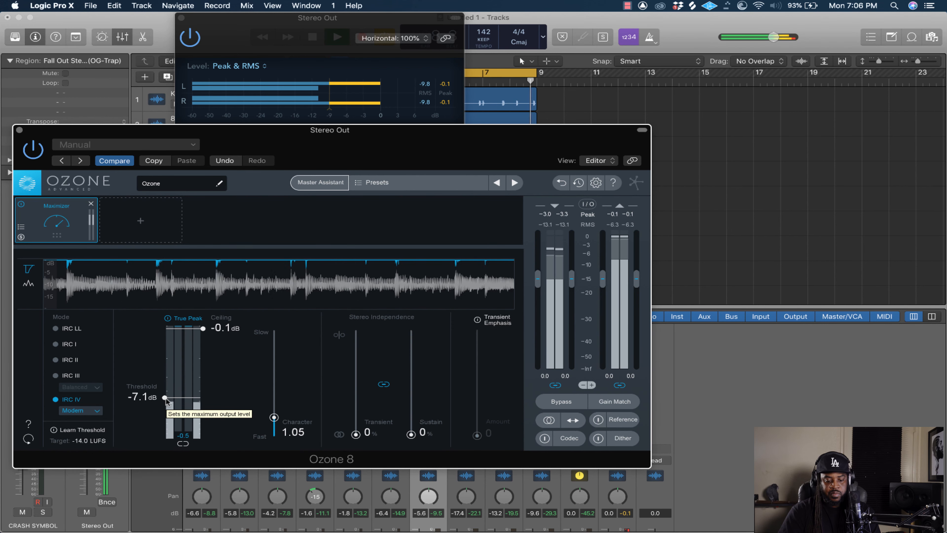
left_click_drag(164, 397, 163, 400)
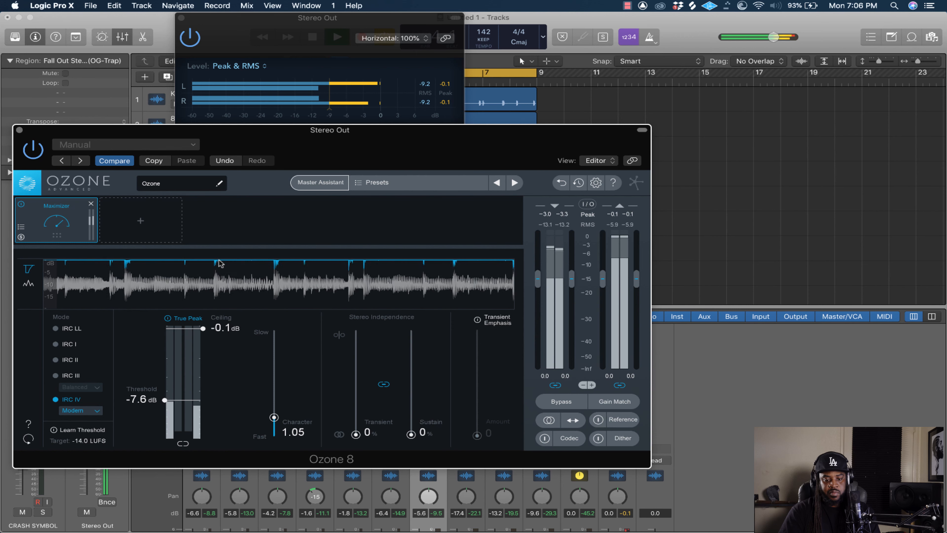
key("space")
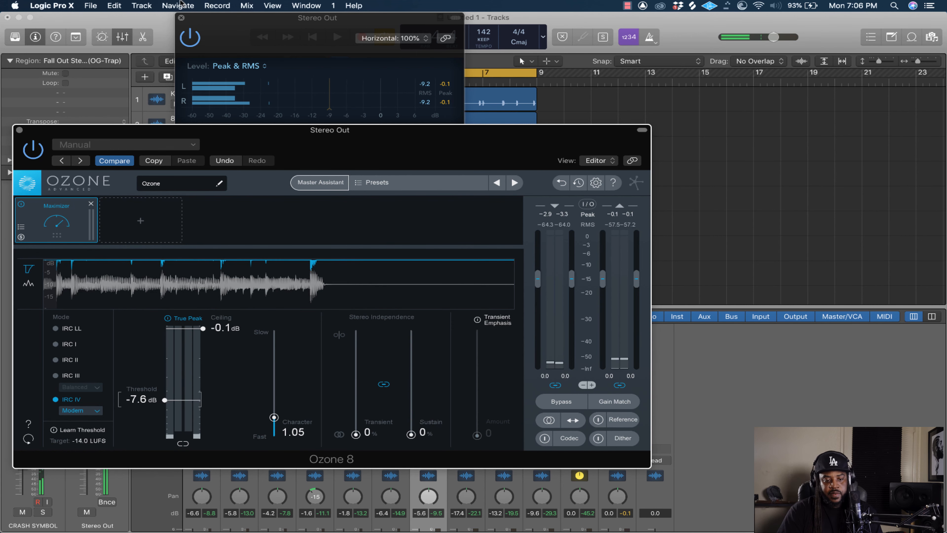
Close the Level Meter and Ozone 8 windows to reveal the track arrangement.
left_click(182, 19)
left_click_drag(287, 151, 457, 90)
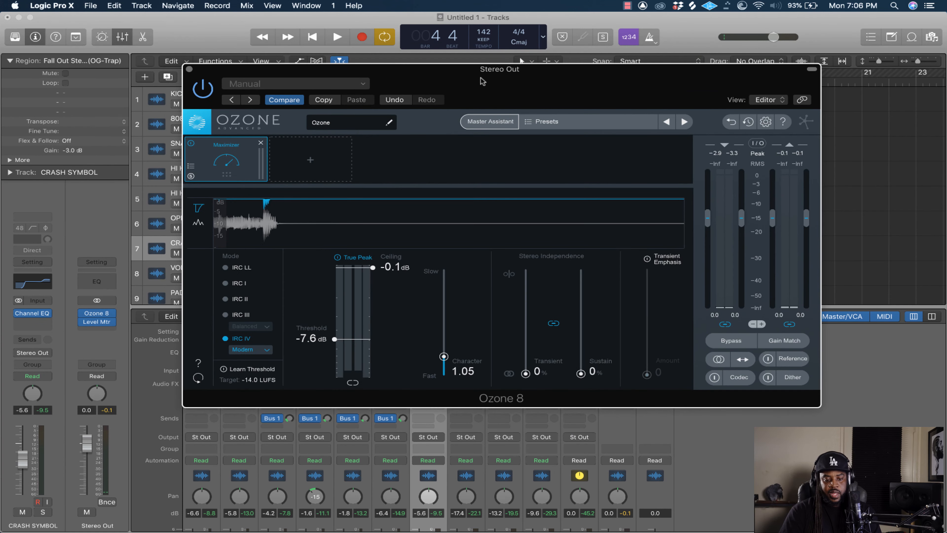
left_click(189, 69)
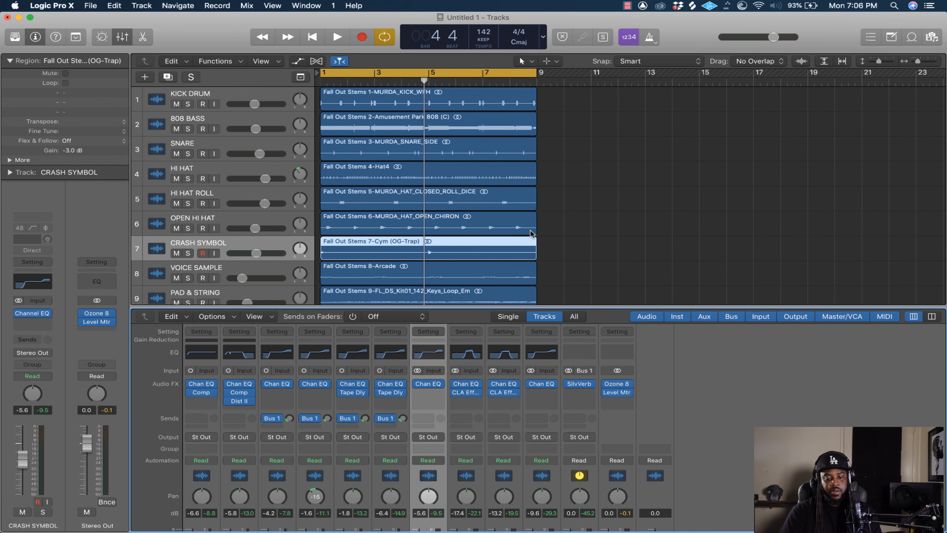
scroll(532, 234, "down", 2)
scroll(532, 234, "up", 3)
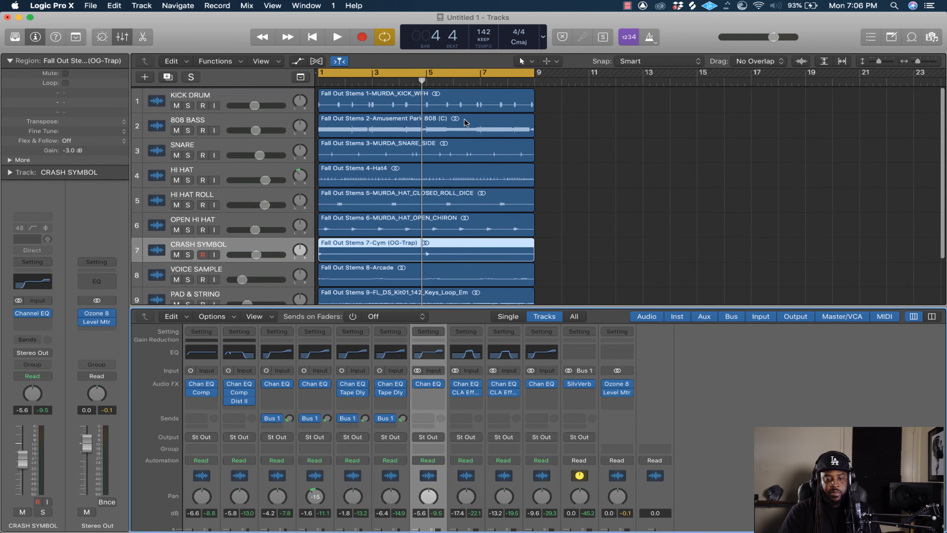
Turn on the metronome and play the arrangement from the beginning up to bar 5.
left_click_drag(422, 81, 427, 81)
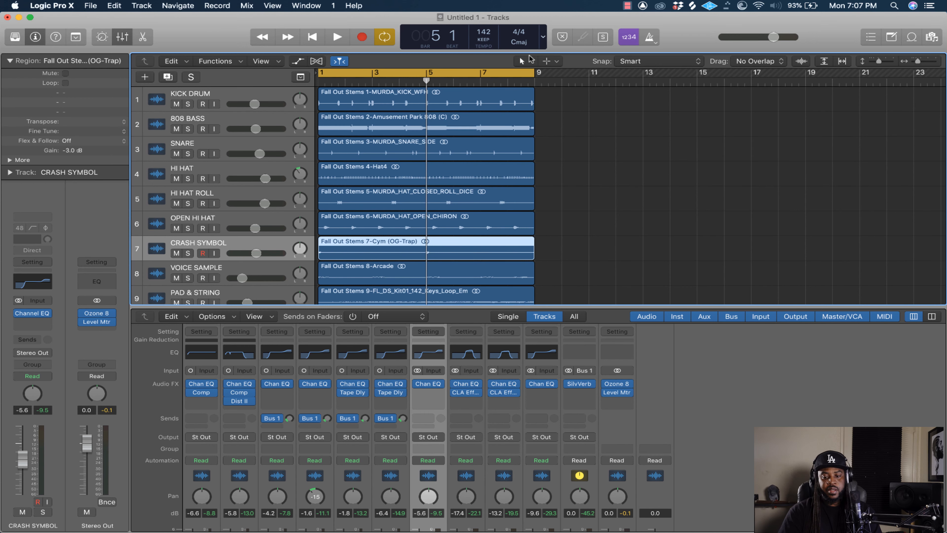
left_click(649, 37)
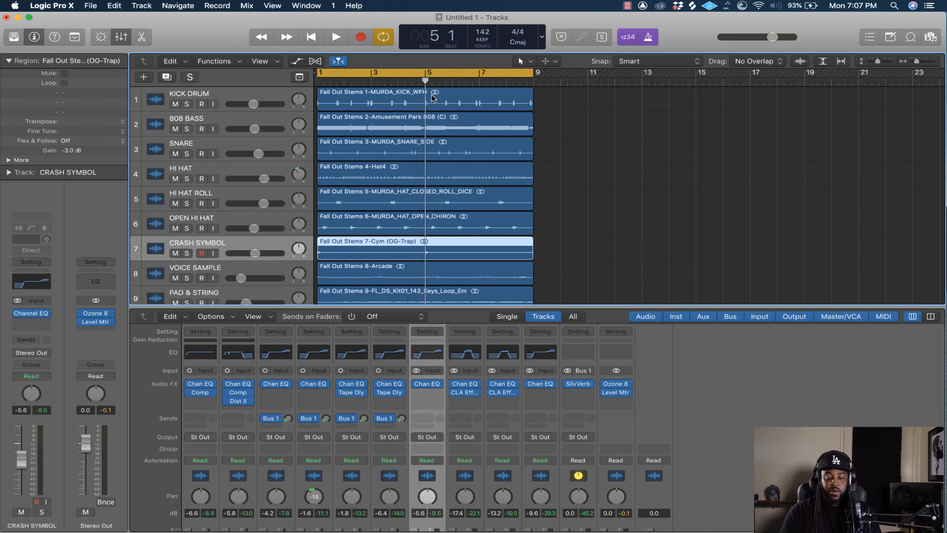
key("Return")
key("space")
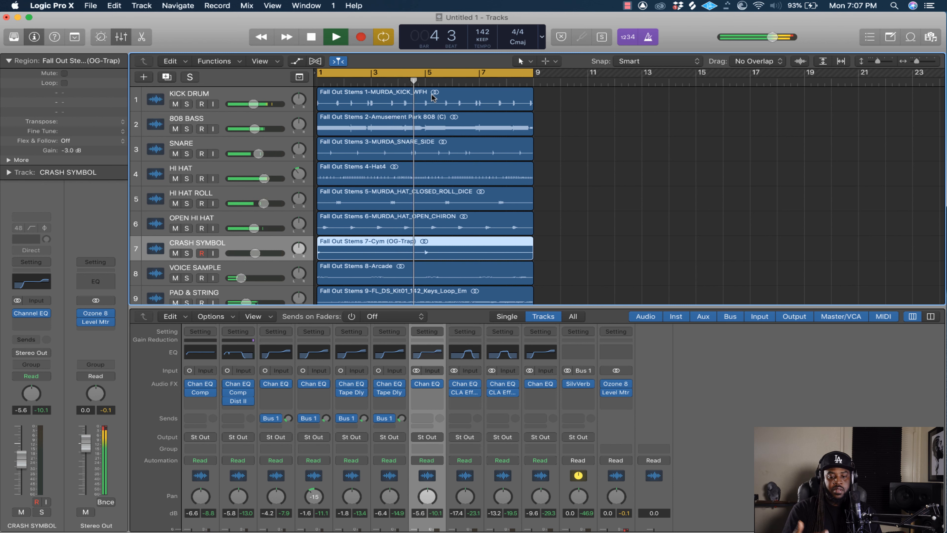
key("space")
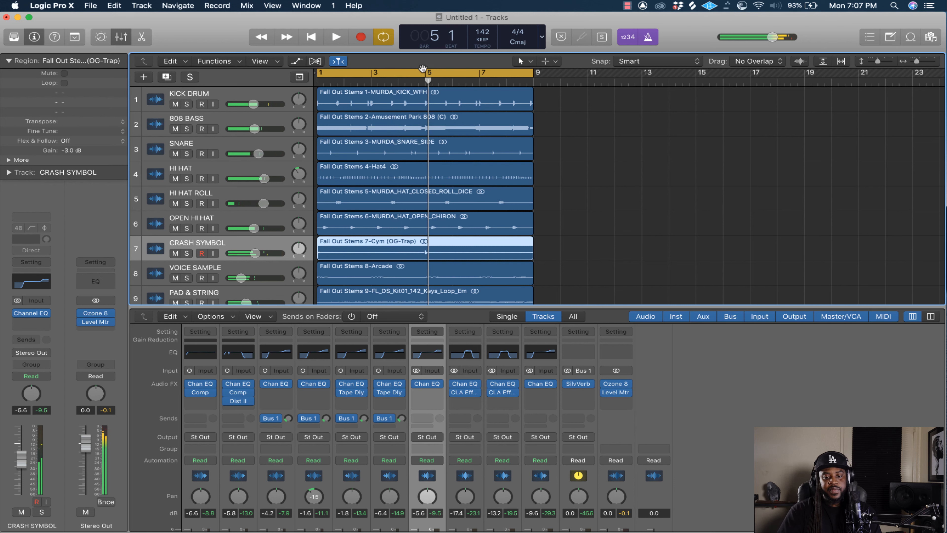
Split the regions on all ten tracks at bar 5.
left_click_drag(429, 81, 425, 81)
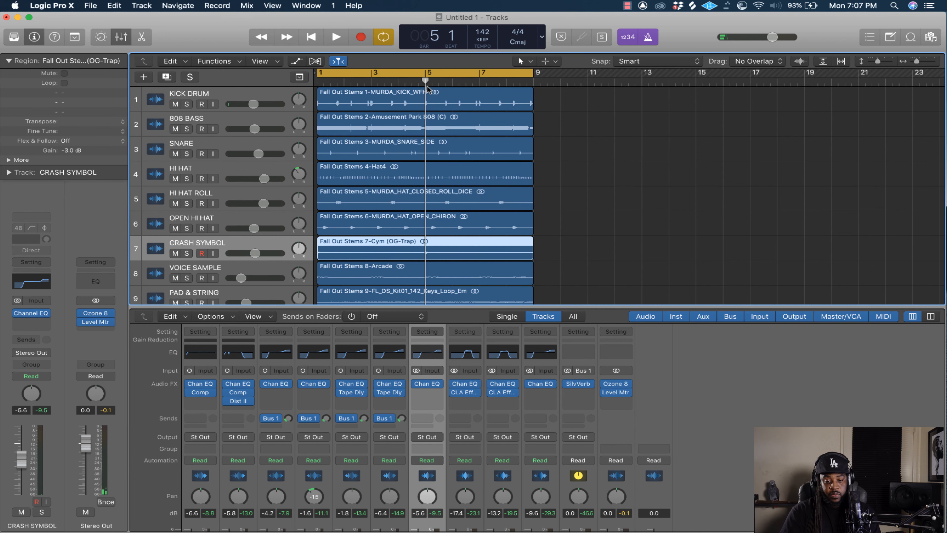
scroll(563, 150, "down", 3)
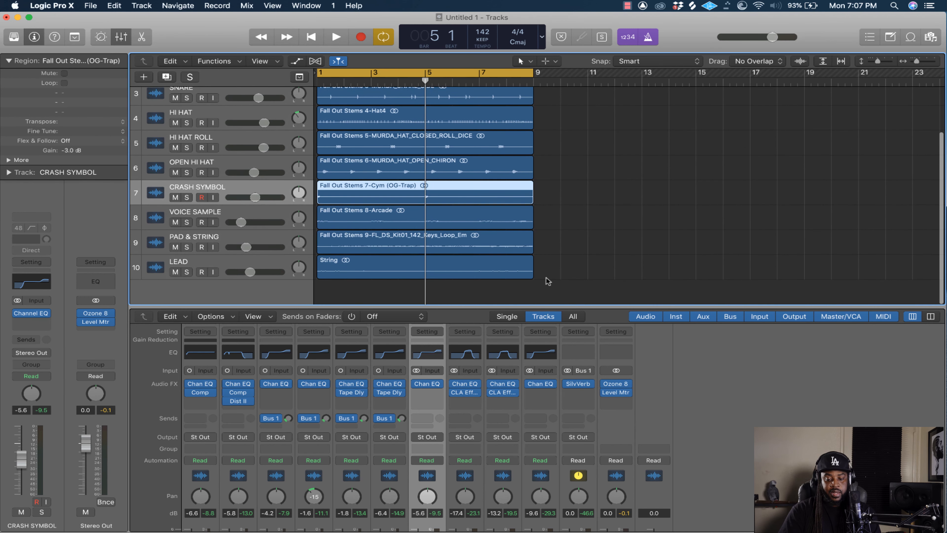
left_click_drag(546, 278, 336, 62)
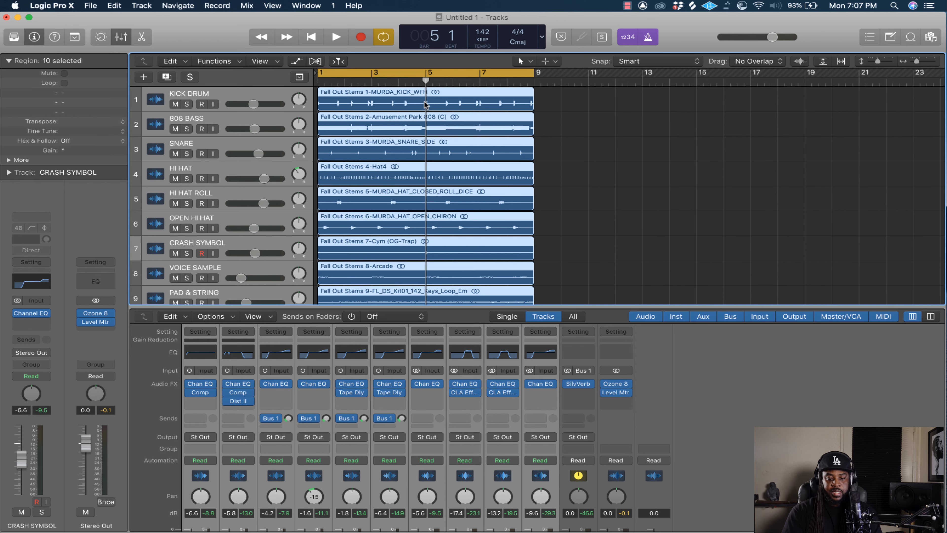
key("super+t")
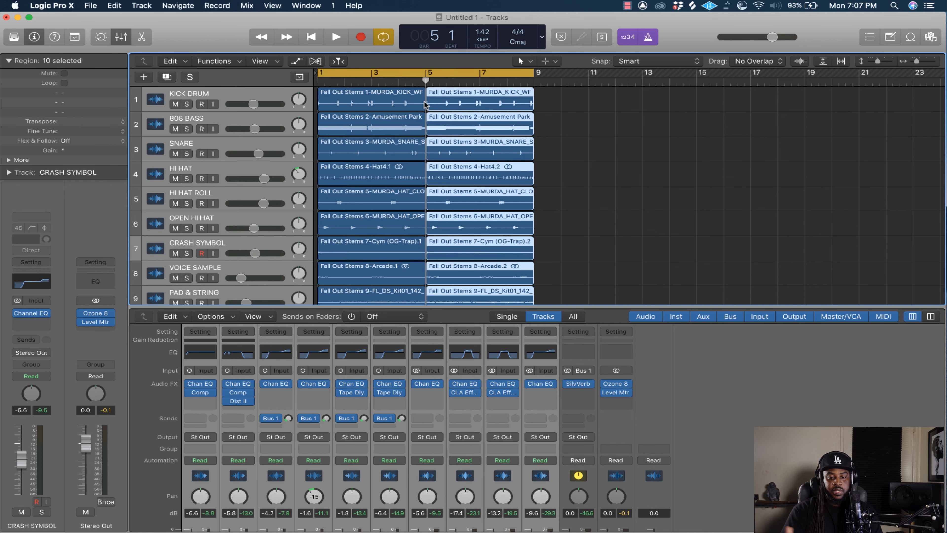
Try shifting the second-half regions of all tracks one bar earlier, and undo the move.
scroll(551, 163, "down", 4)
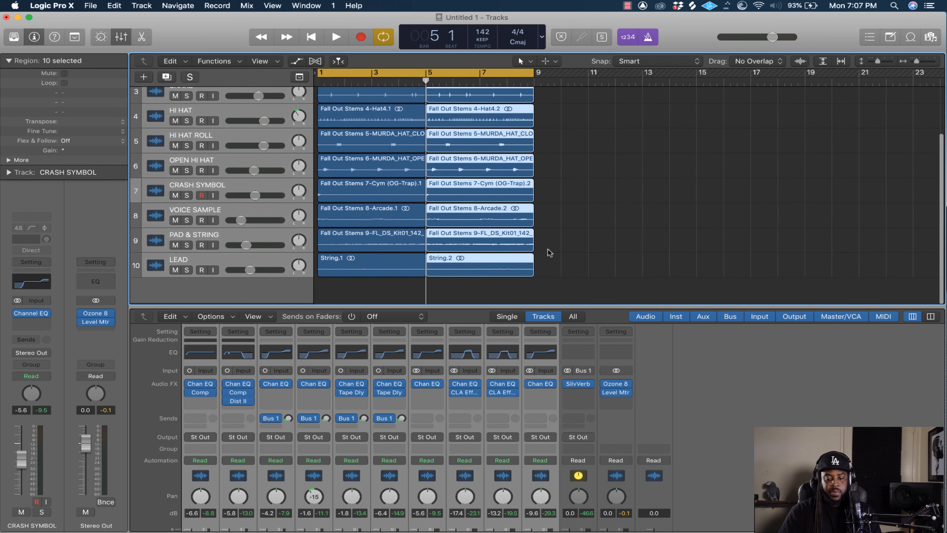
left_click_drag(493, 240, 466, 241)
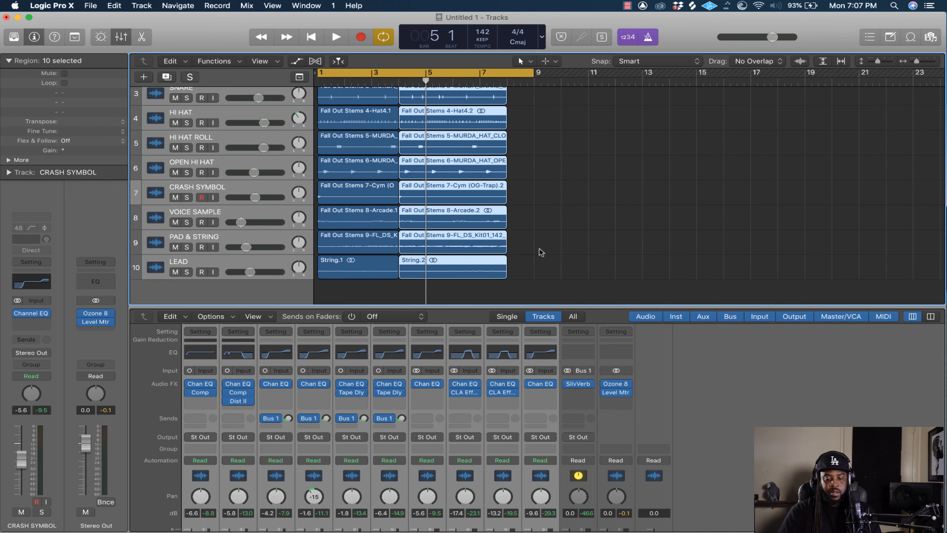
key("super+z")
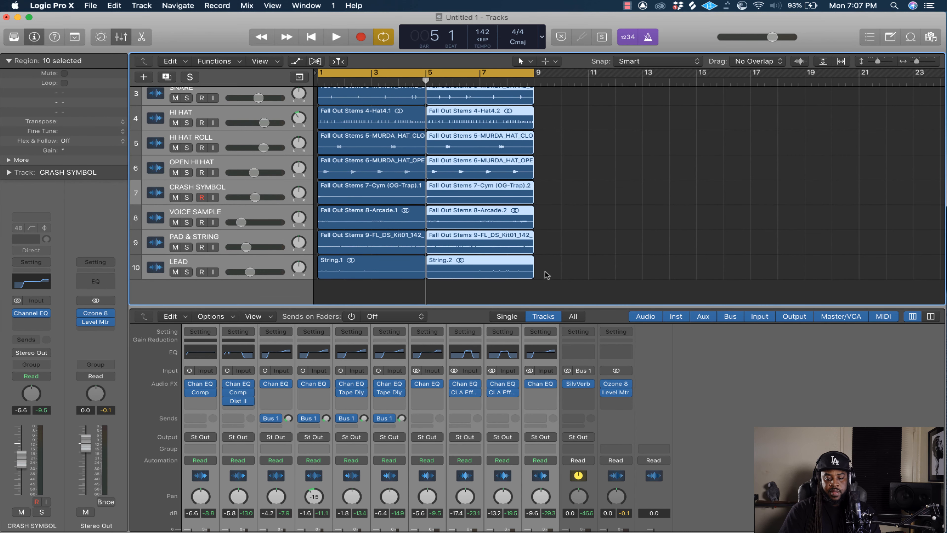
Select all 20 regions and try to duplicate them at bar 9, undoing each attempt and cancelling the drum doubling dialog.
scroll(448, 168, "up", 3)
scroll(335, 85, "up", 1)
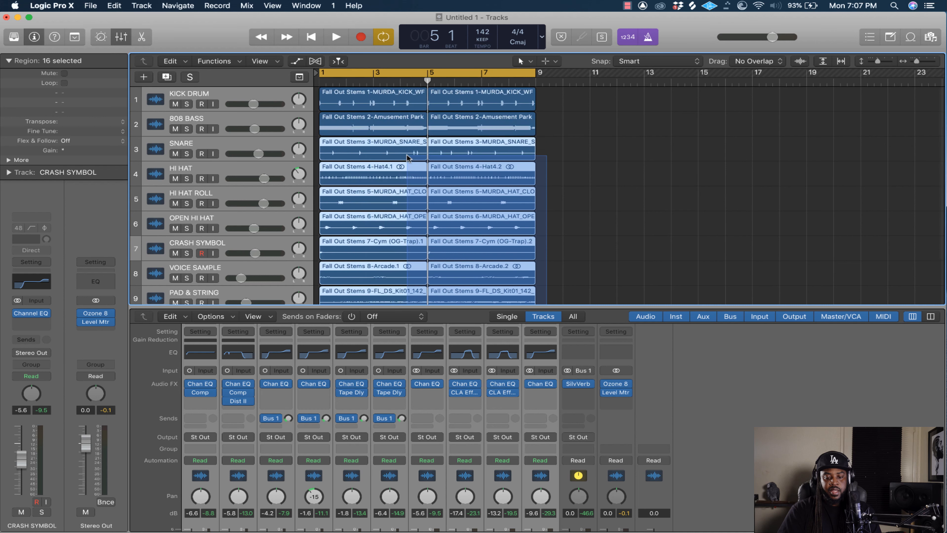
left_click_drag(332, 95, 331, 95)
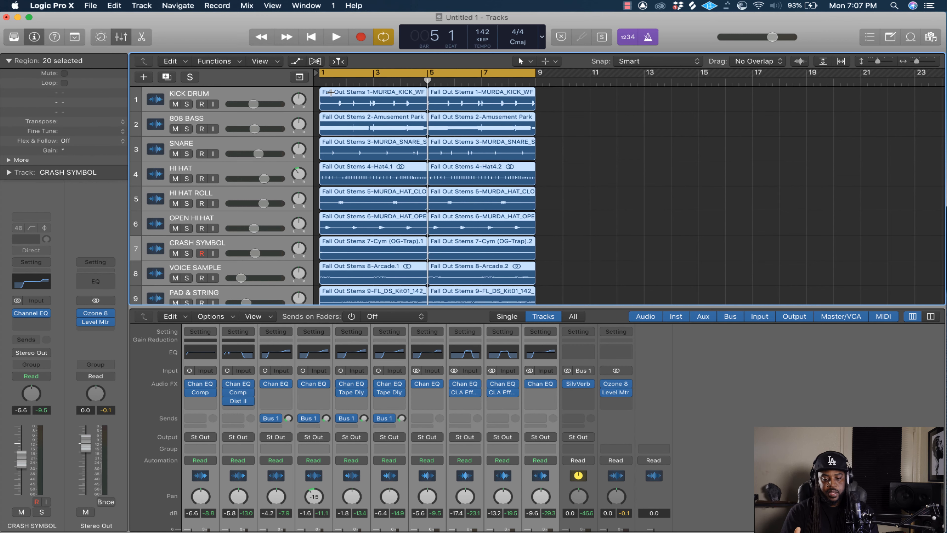
key("super+d")
key("super+z")
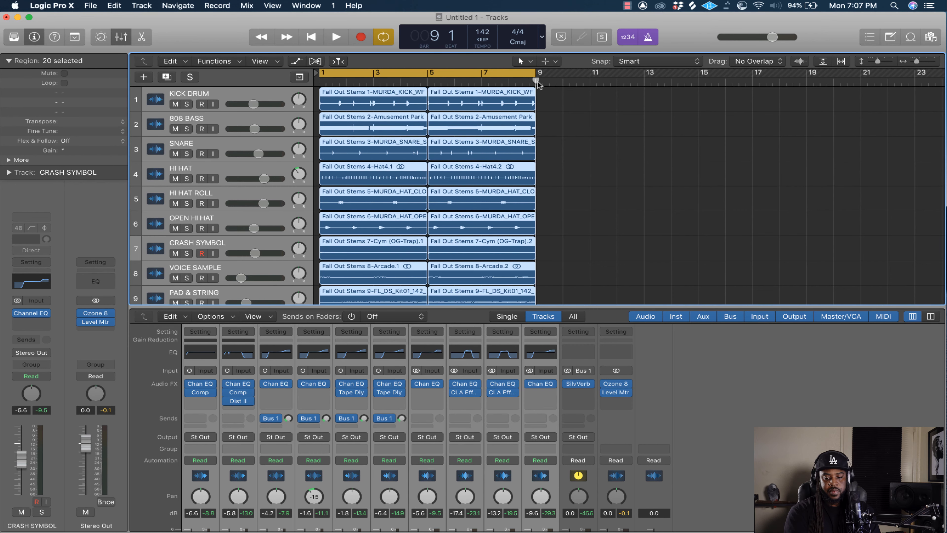
key("super+d")
key("super+z")
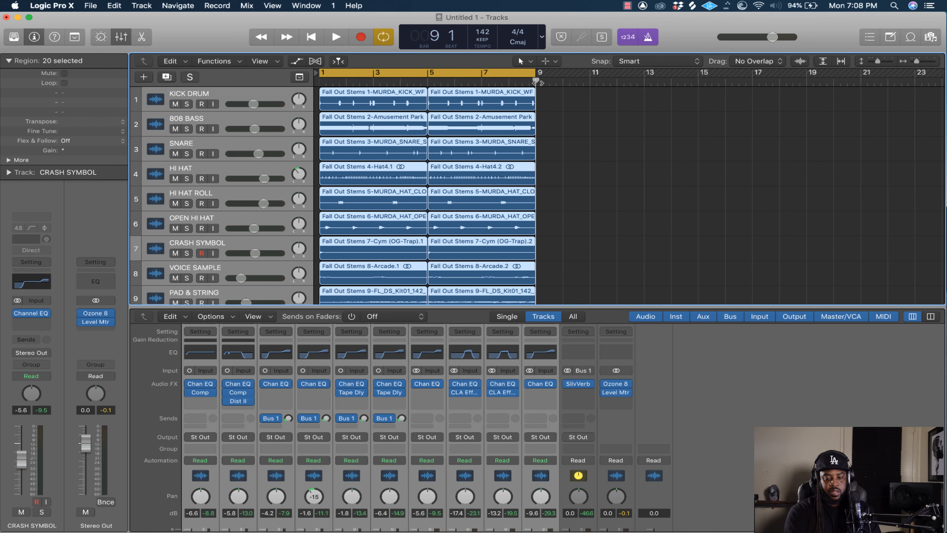
key("ctrl+d")
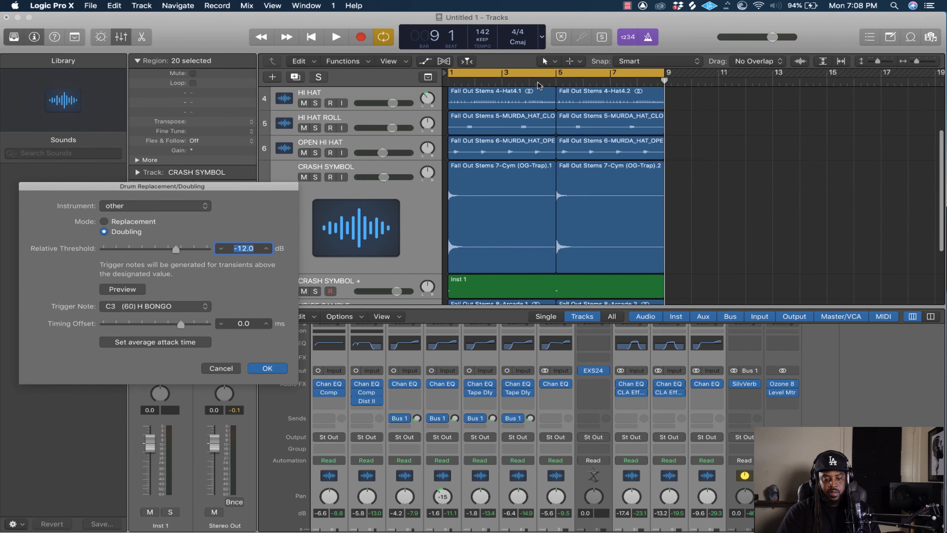
left_click(220, 368)
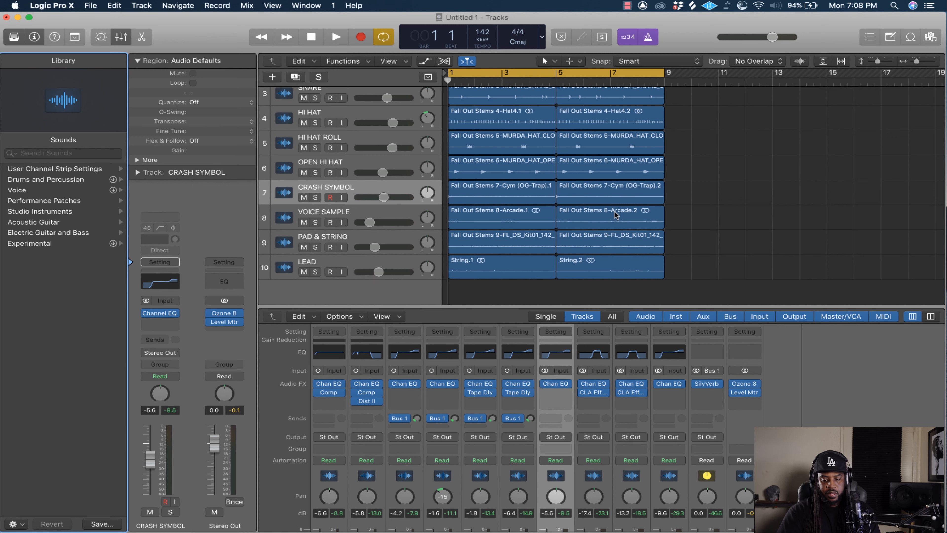
Select all 20 regions in bars 1 to 8 on the ten tracks and place the playhead at bar 9.
scroll(649, 159, "up", 3)
scroll(649, 160, "down", 3)
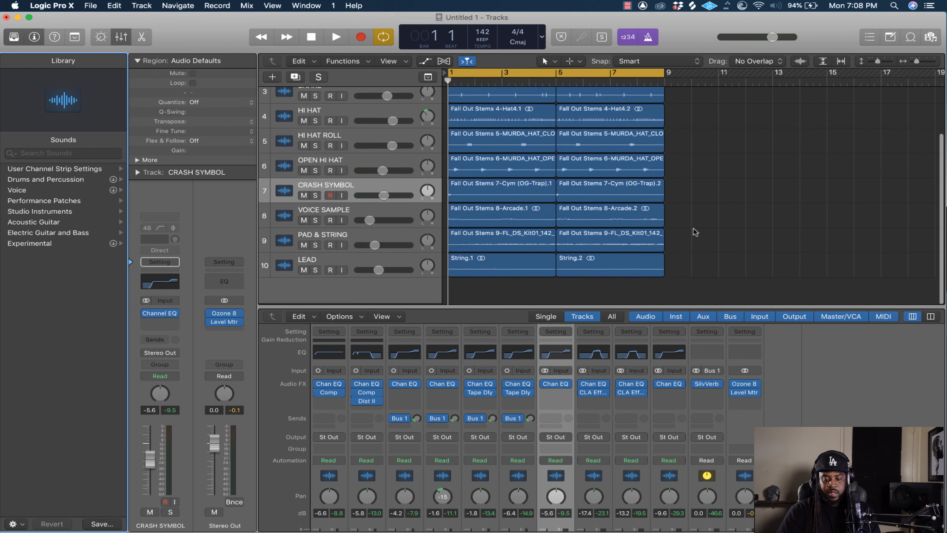
left_click_drag(676, 270, 439, 83)
left_click(91, 5)
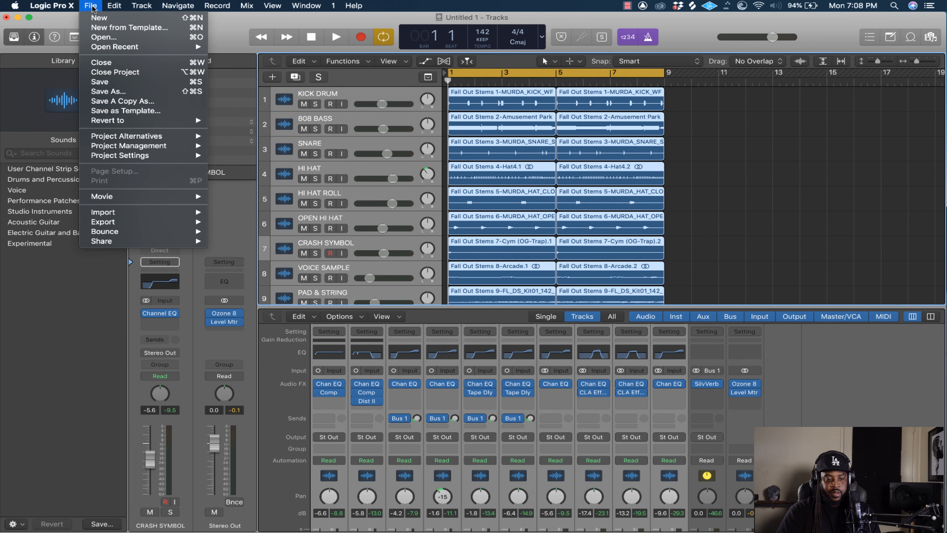
mouse_move(113, 6)
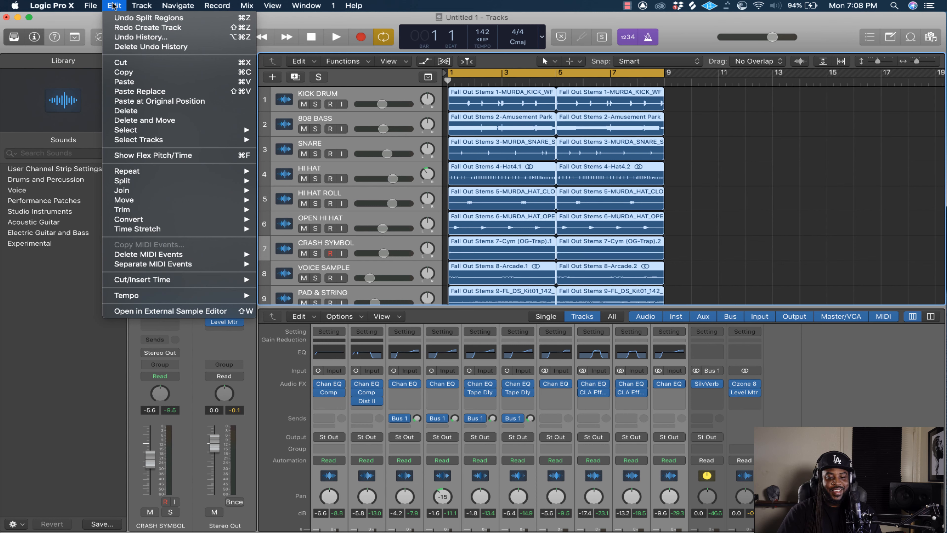
left_click(686, 164)
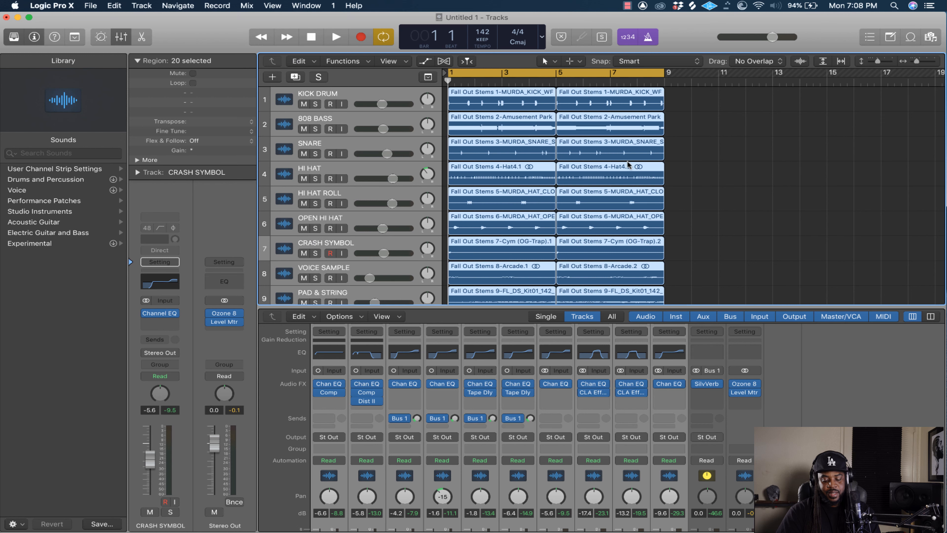
left_click(664, 82)
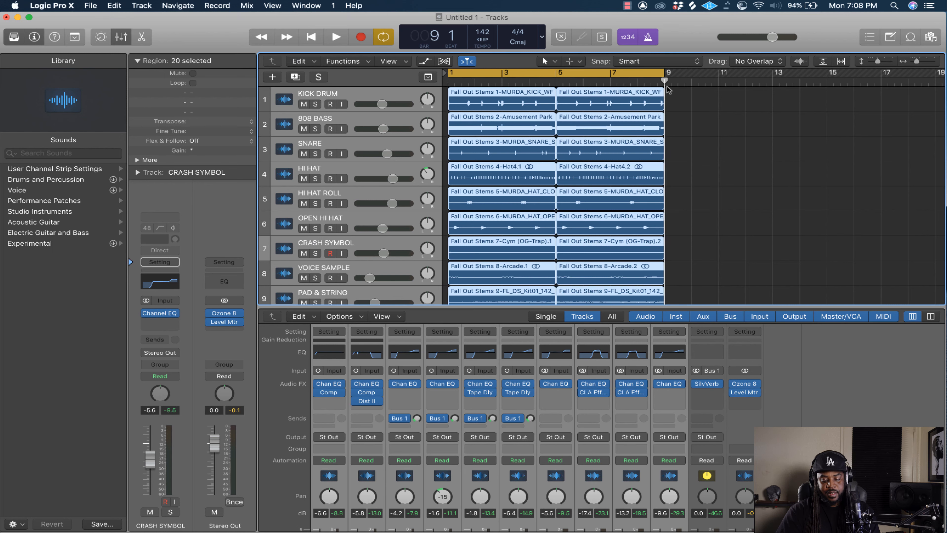
Paste the copied eight-bar block repeatedly on all ten tracks, filling the arrangement from bar 9 up to bar 113.
key("super+v")
key("super+v")
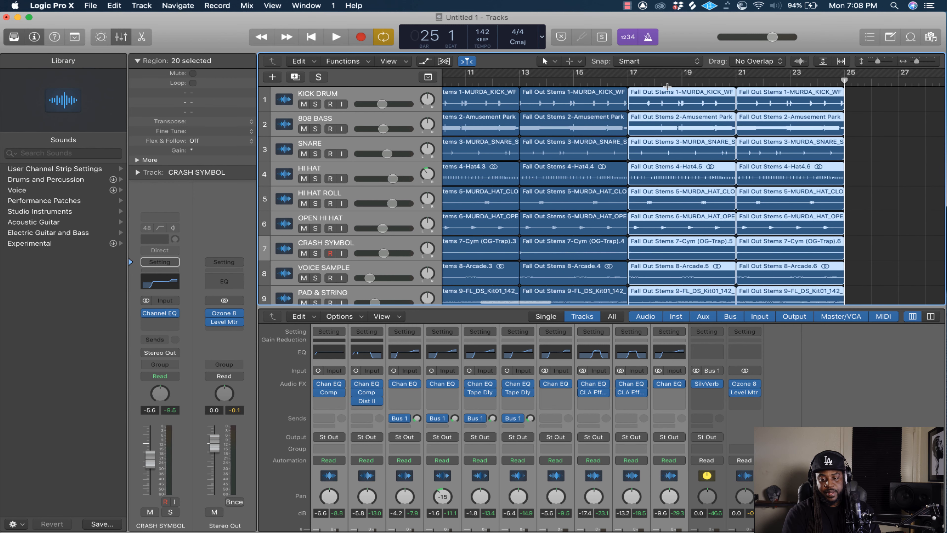
key("super+v")
key("super+v")
key("super+v")
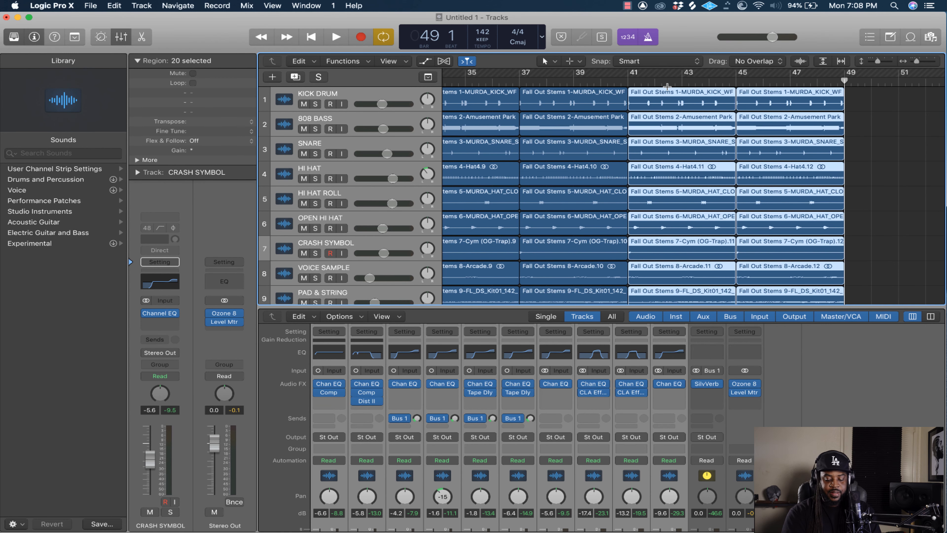
key("super+v")
key("super+v")
key("super+v")
key("super+v")
key("super+v")
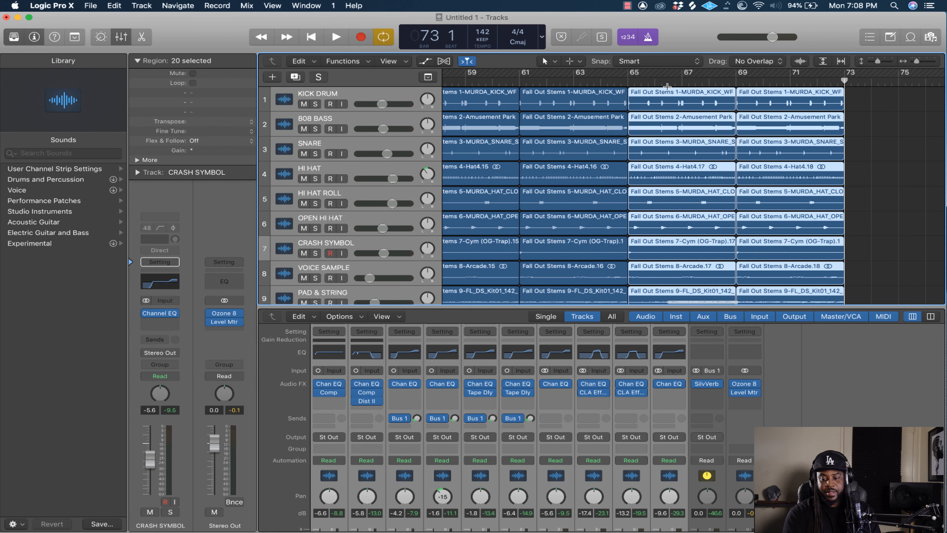
key("super+v")
key("super+v")
key("super+v")
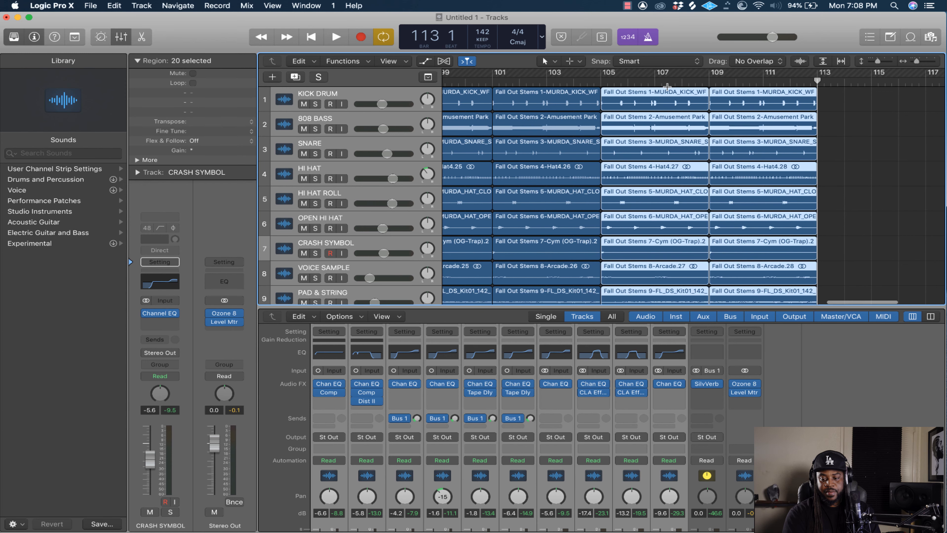
scroll(559, 103, "left", 20)
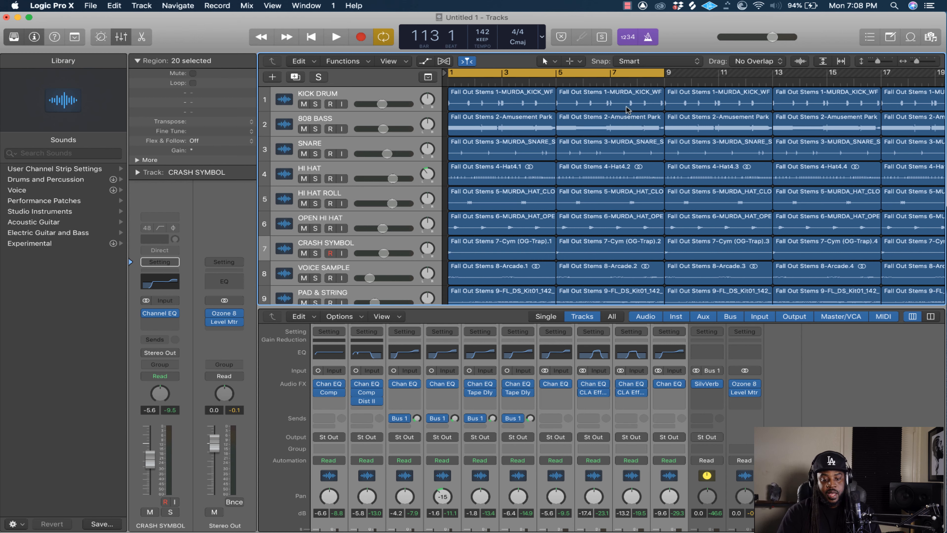
Mute all tracks and delete the kick drum and 808 bass regions in bars 1 to 8.
left_click(304, 104)
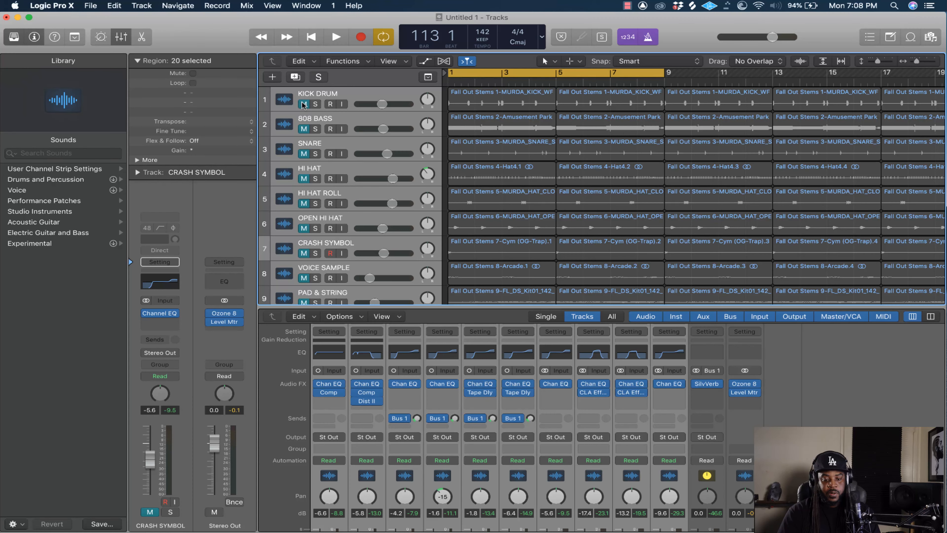
left_click(355, 101)
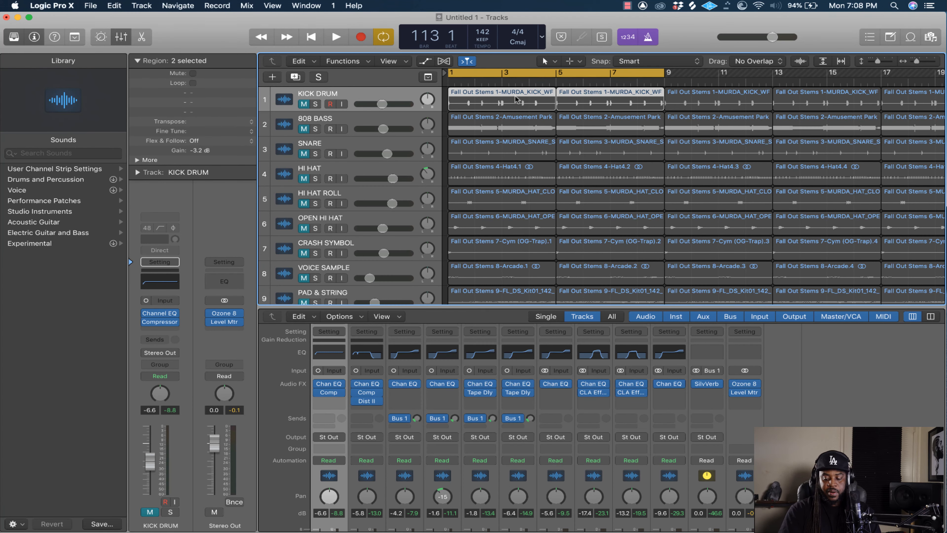
key("Delete")
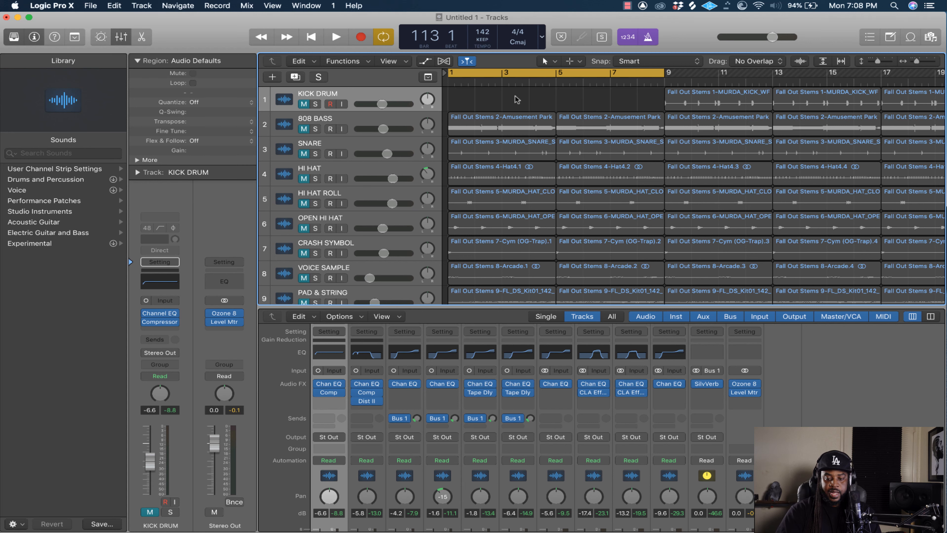
left_click(481, 128)
key("Delete")
left_click(584, 124)
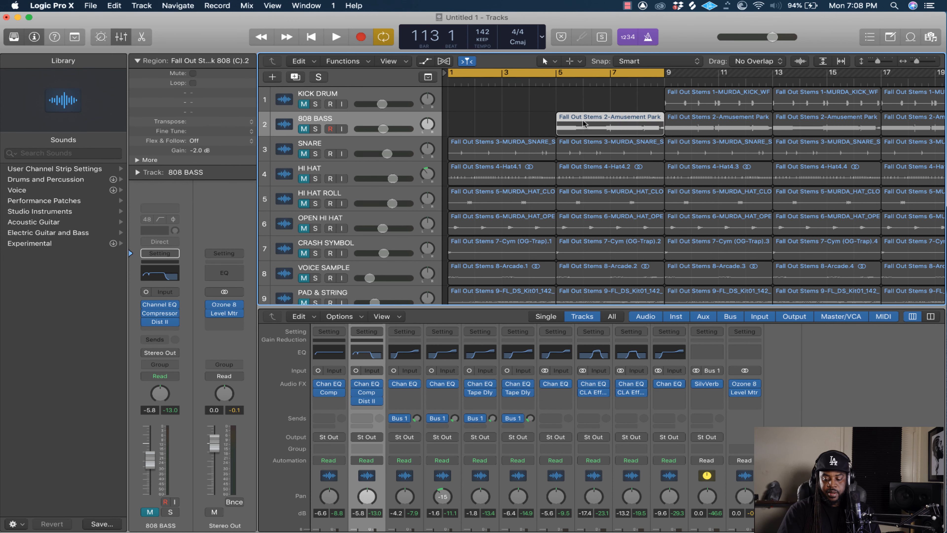
key("Delete")
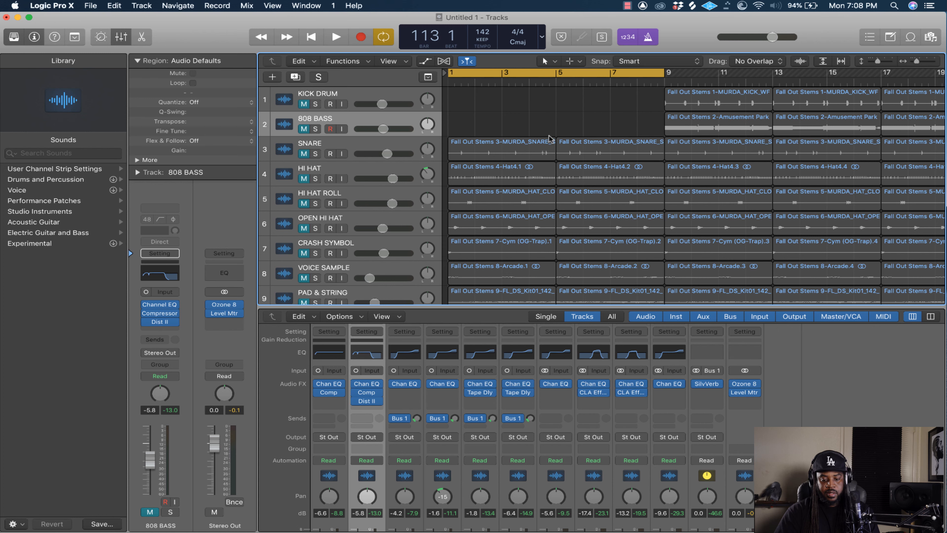
Delete the snare, hi-hat, hi-hat roll, open hi-hat and crash regions in bars 1 to 8.
left_click_drag(510, 129, 617, 229)
key("Delete")
scroll(590, 226, "down", 2)
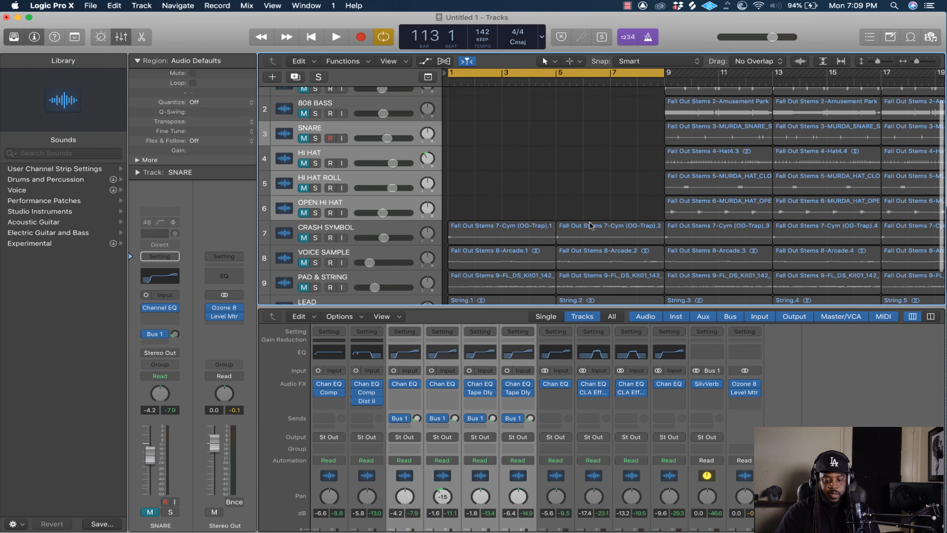
left_click_drag(524, 185, 581, 232)
key("Delete")
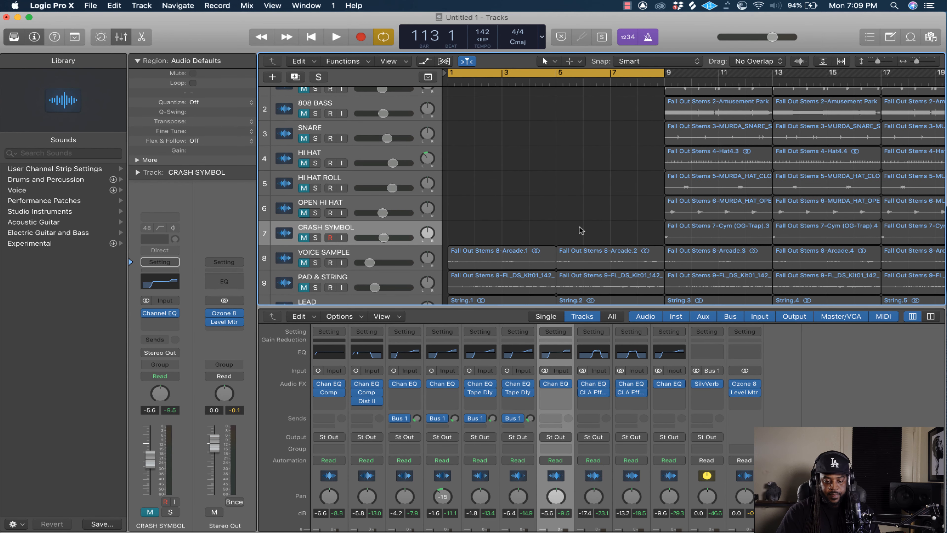
scroll(581, 230, "down", 2)
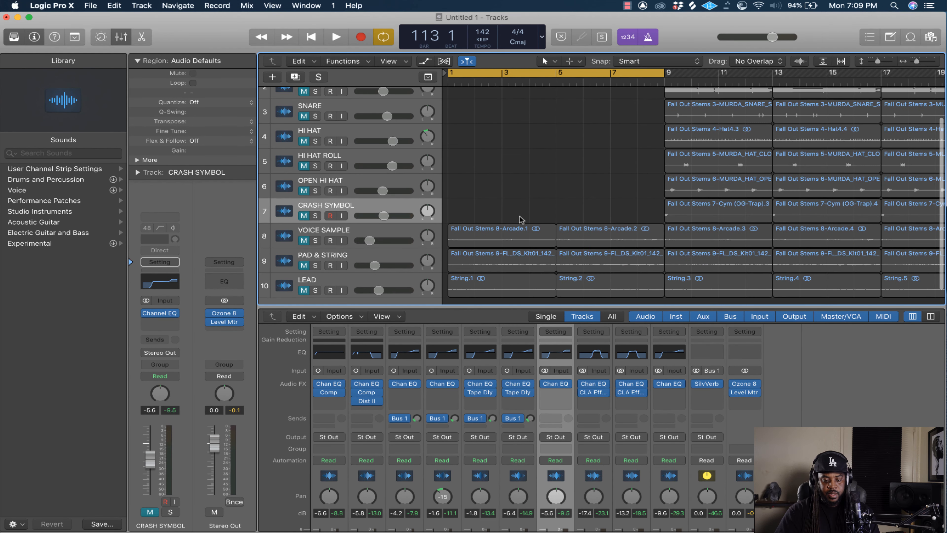
Unmute all ten tracks and turn off the metronome.
left_click_drag(305, 190, 302, 77)
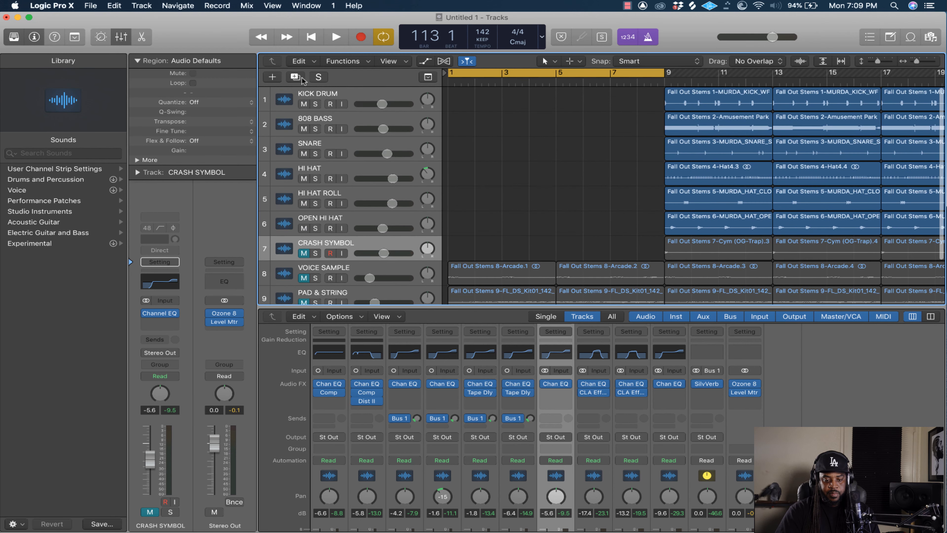
key("space")
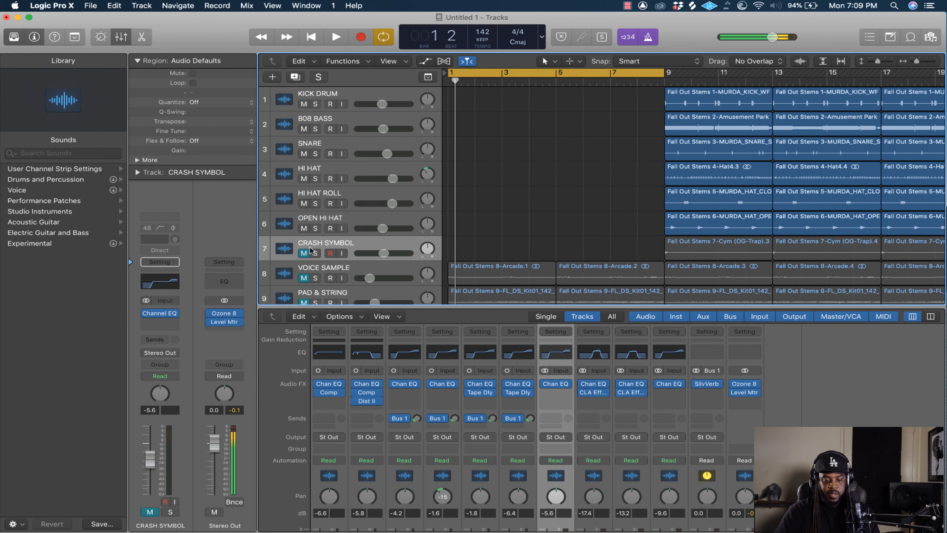
scroll(567, 90, "down", 1)
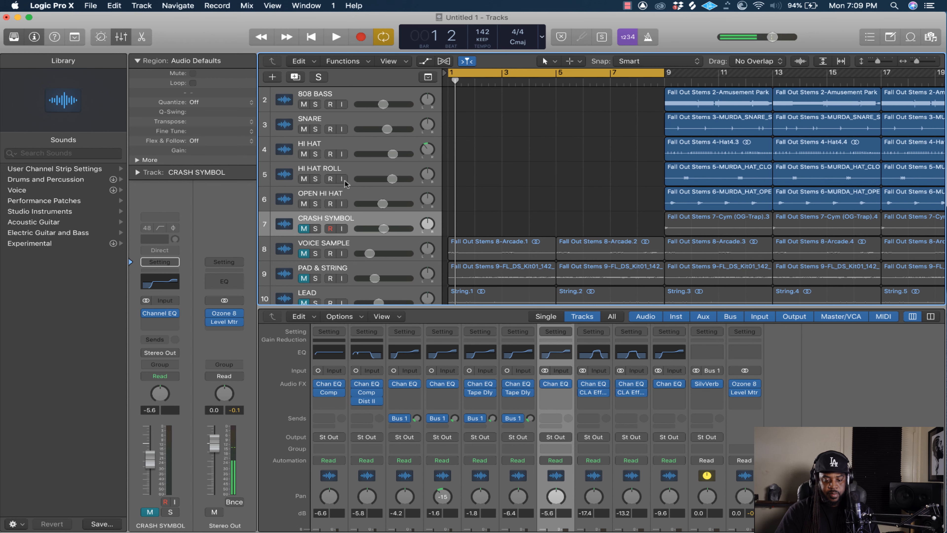
scroll(313, 222, "down", 1)
left_click_drag(306, 200, 305, 272)
Play the opening bars briefly, and delete the two lead regions in bars 1 to 8.
key("space")
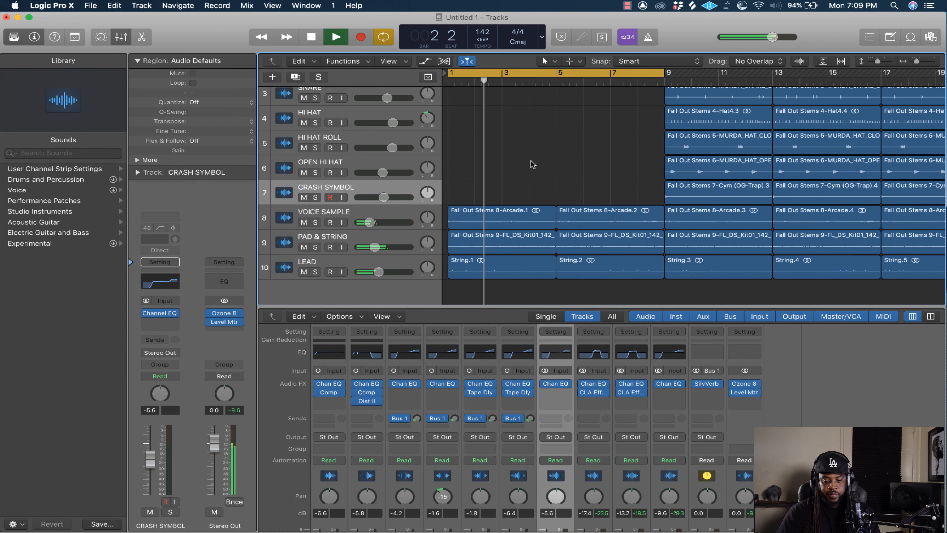
key("space")
left_click(497, 265)
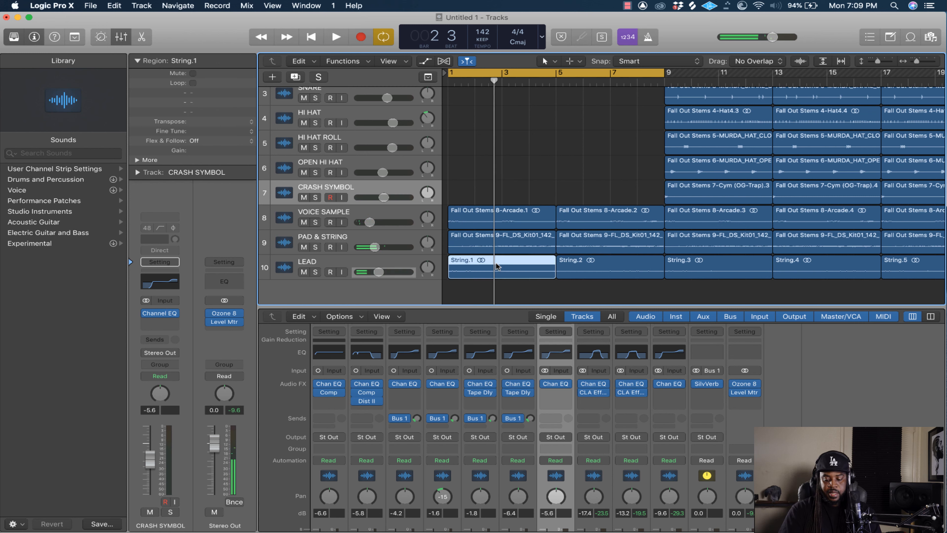
key("Delete")
left_click(596, 274)
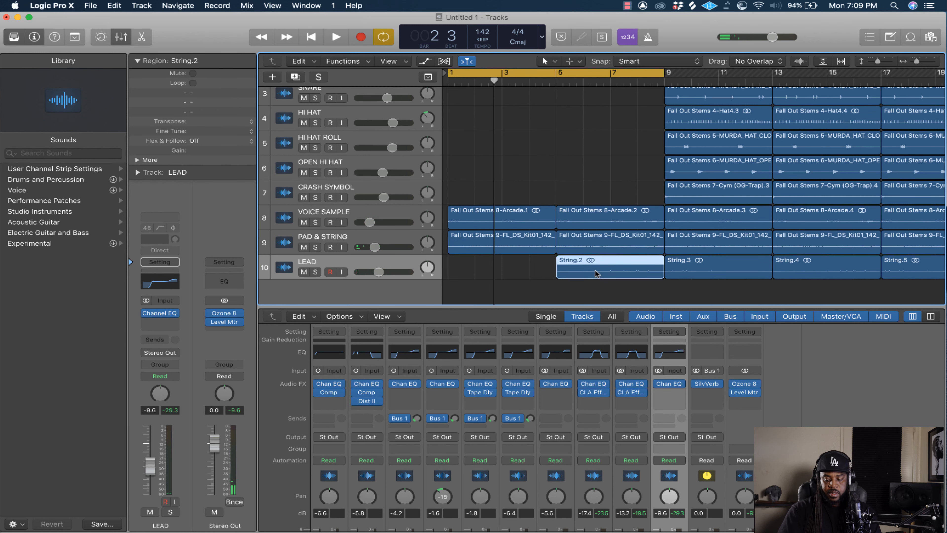
key("Delete")
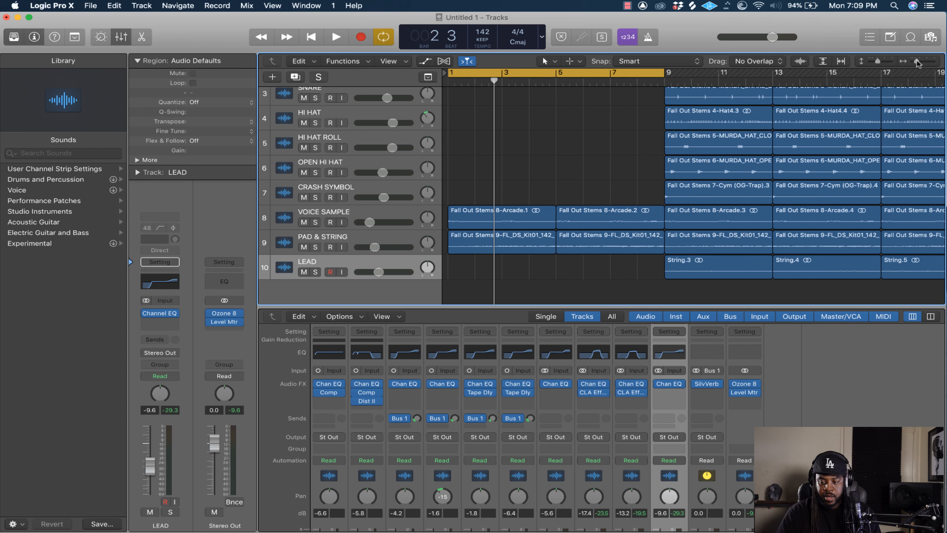
Shorten the second pad and string region so it ends about half a bar before bar 9.
left_click_drag(918, 62, 920, 62)
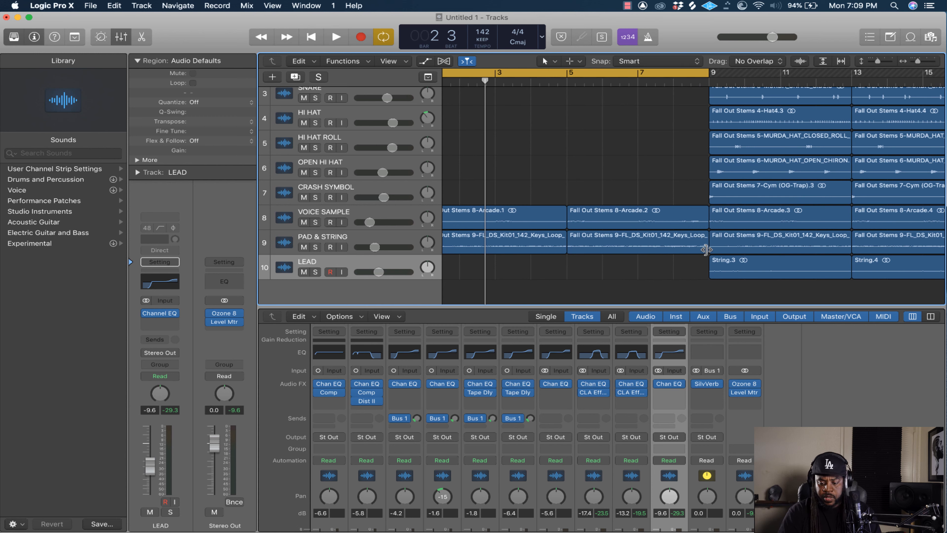
left_click_drag(706, 249, 687, 254)
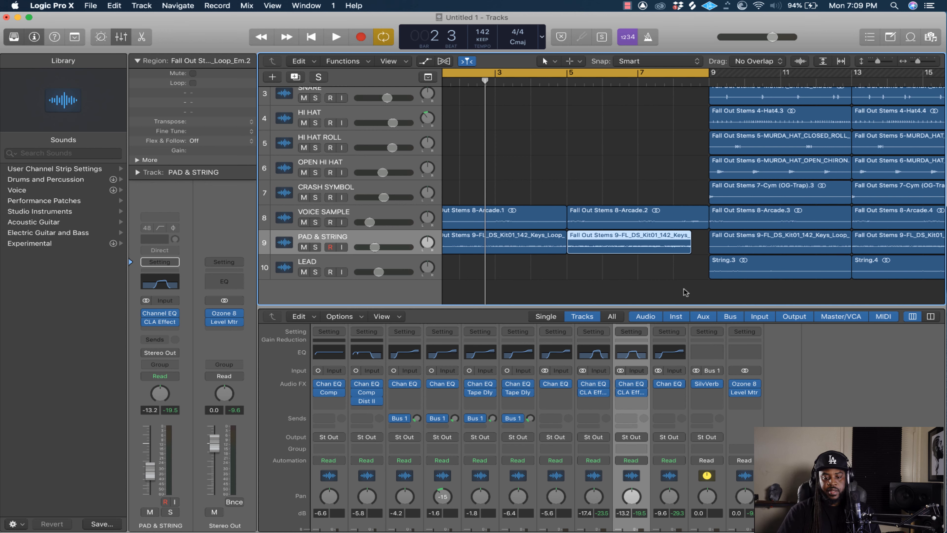
Delete the lead track's four-bar regions one after another from bar 9 up to bar 41.
scroll(783, 253, "right", 5)
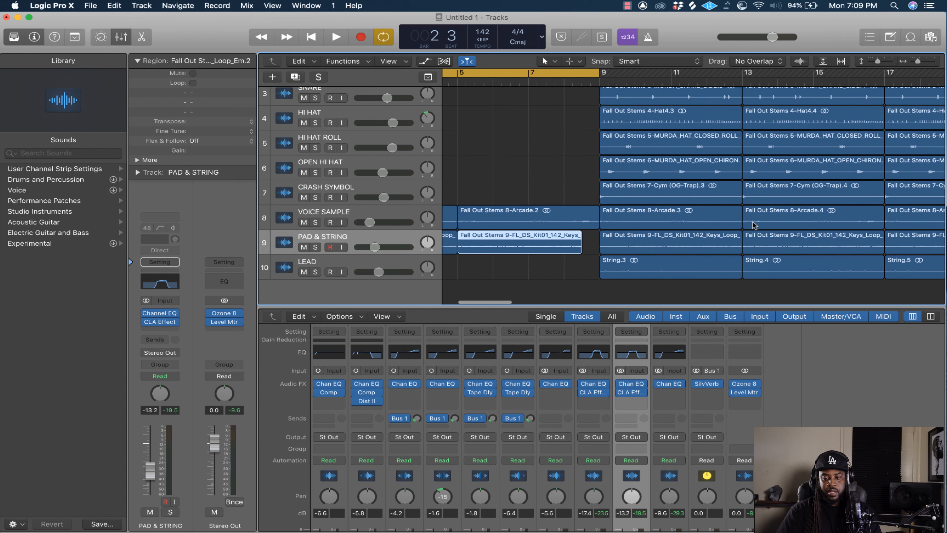
left_click_drag(918, 60, 917, 61)
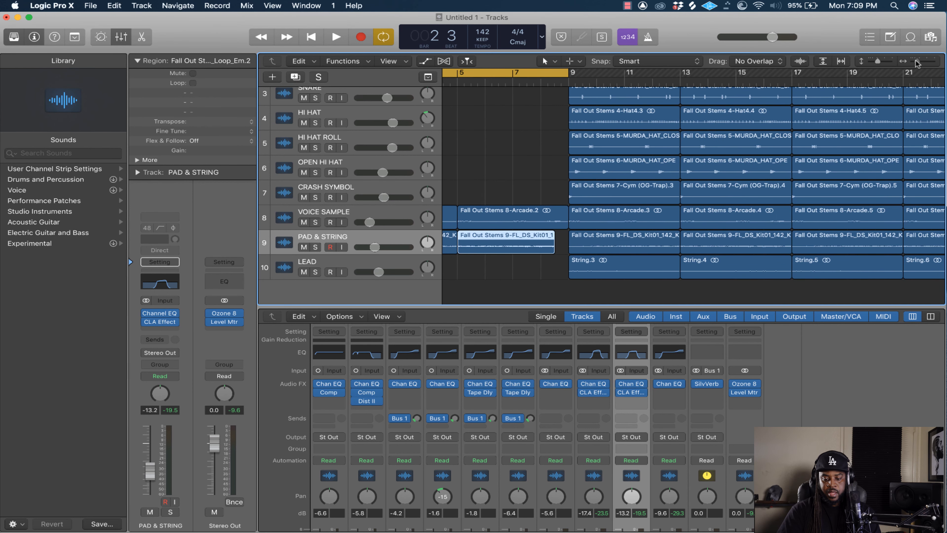
scroll(745, 156, "right", 5)
left_click(511, 276)
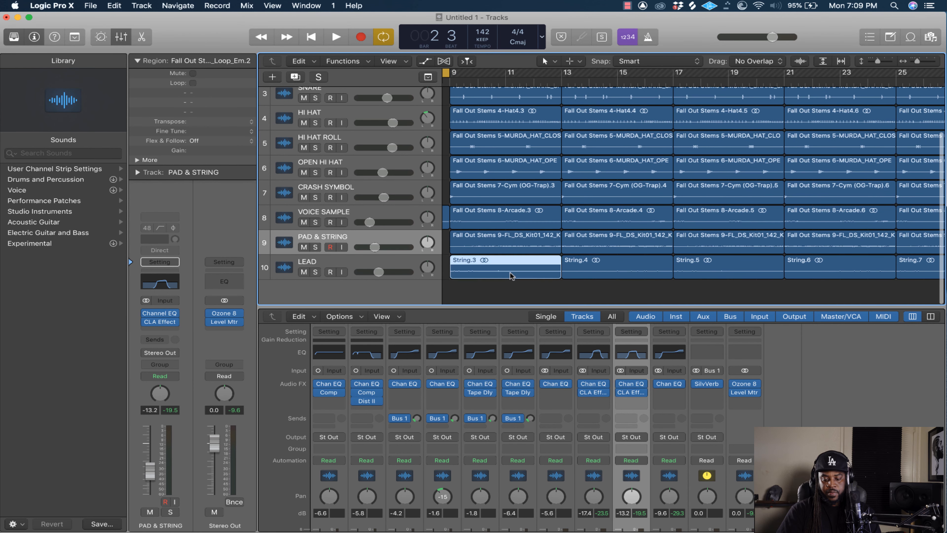
key("Delete")
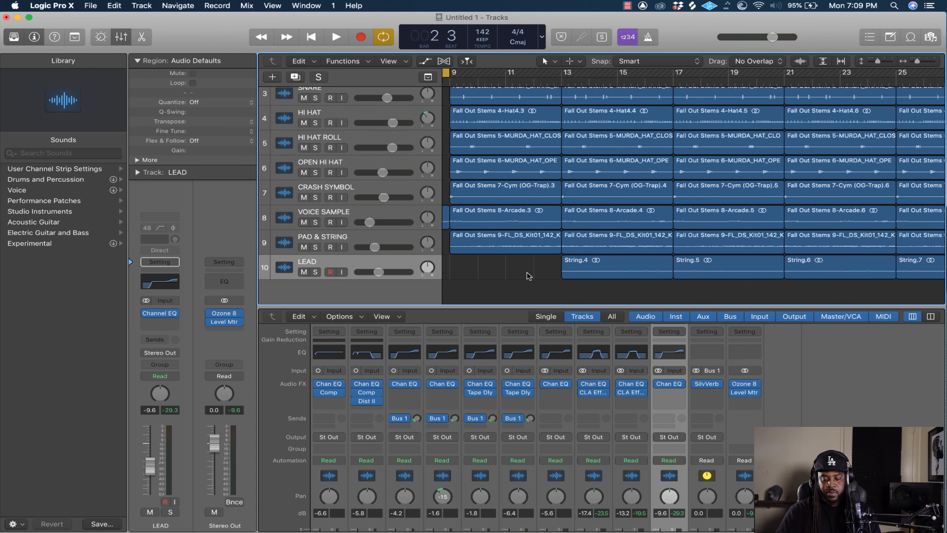
left_click(577, 269)
key("Delete")
left_click(692, 266)
key("Delete")
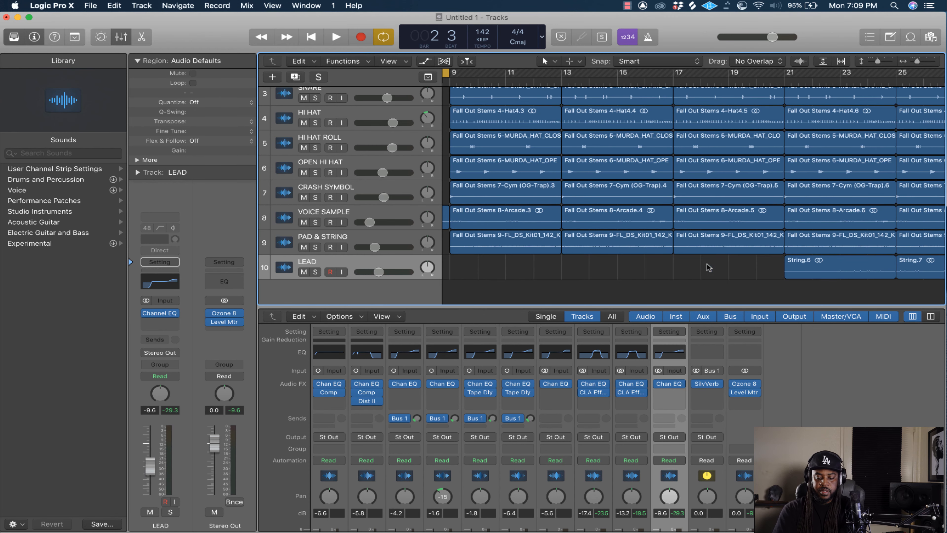
left_click(813, 263)
key("Delete")
scroll(802, 264, "right", 7)
left_click(799, 265)
key("Delete")
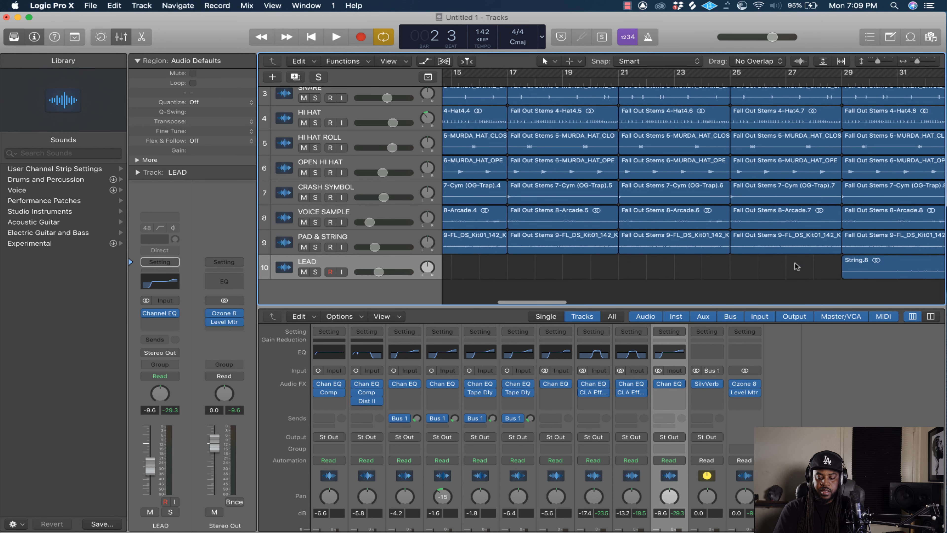
scroll(784, 266, "right", 6)
left_click(761, 267)
key("Delete")
scroll(750, 268, "right", 6)
left_click(748, 270)
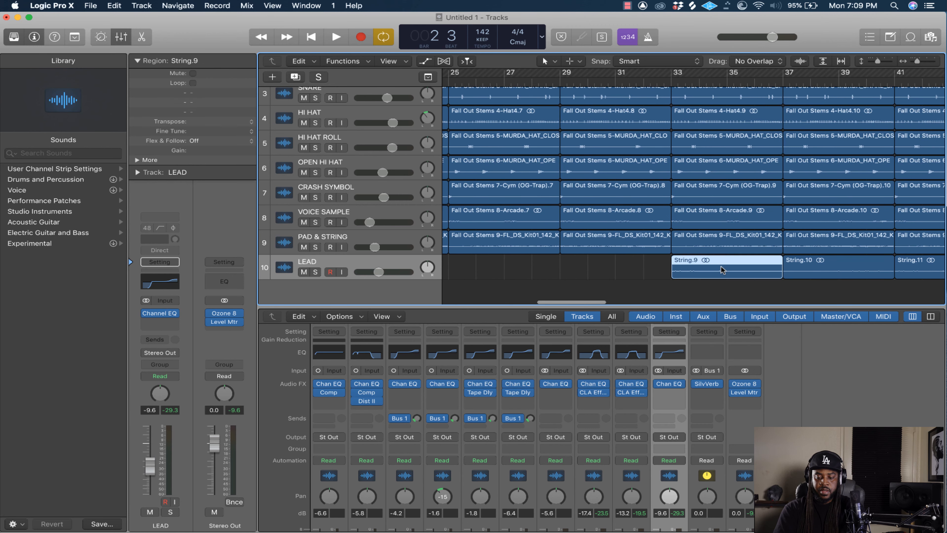
key("Delete")
scroll(746, 269, "right", 6)
left_click(744, 271)
key("Delete")
scroll(742, 270, "left", 20)
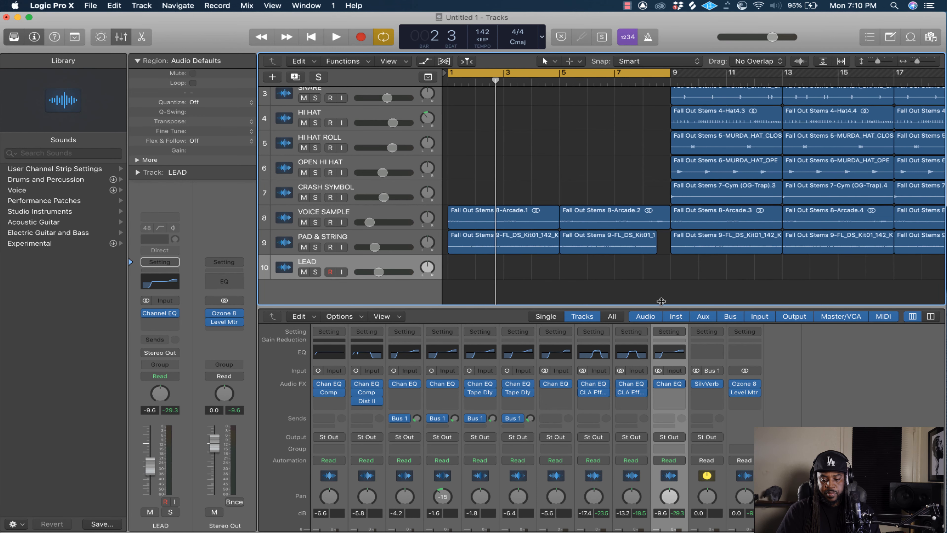
Enlarge the tracks area by shrinking the mixer and hiding the inspector, and extend the cycle range to bar 41.
left_click_drag(659, 306, 641, 410)
scroll(646, 344, "right", 2)
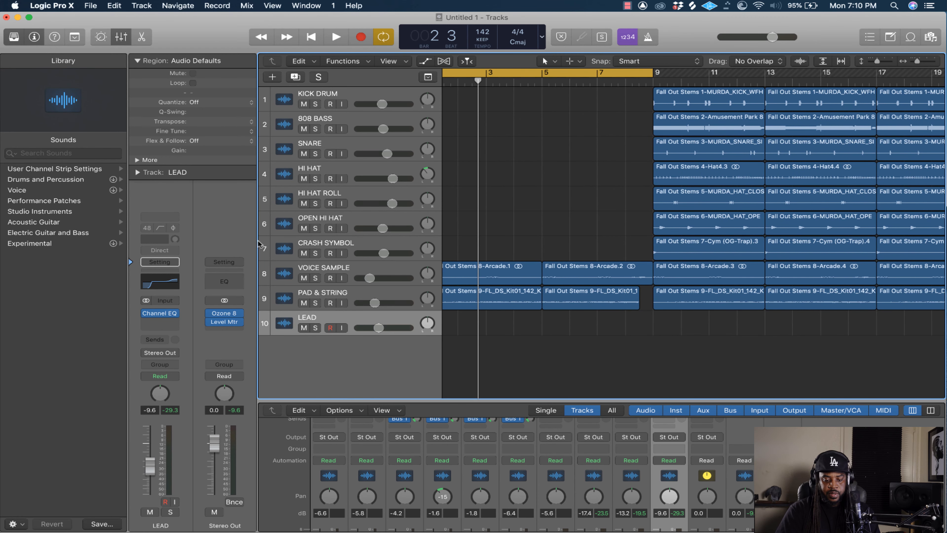
left_click_drag(258, 241, 172, 257)
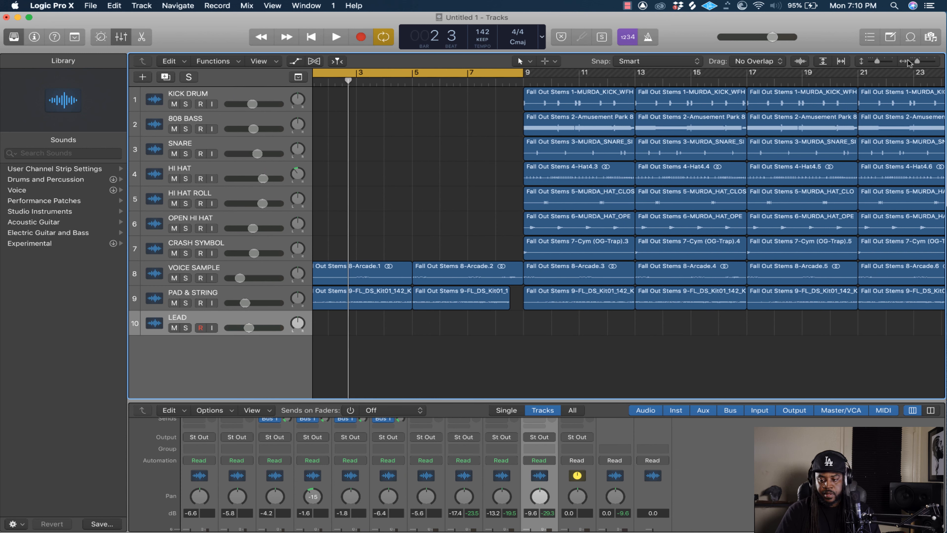
left_click_drag(920, 62, 915, 62)
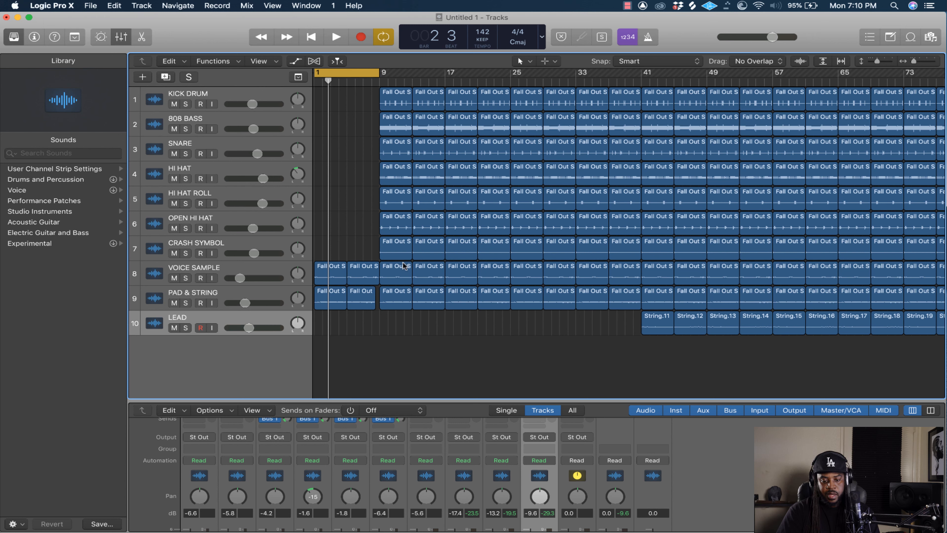
left_click_drag(378, 73, 641, 103)
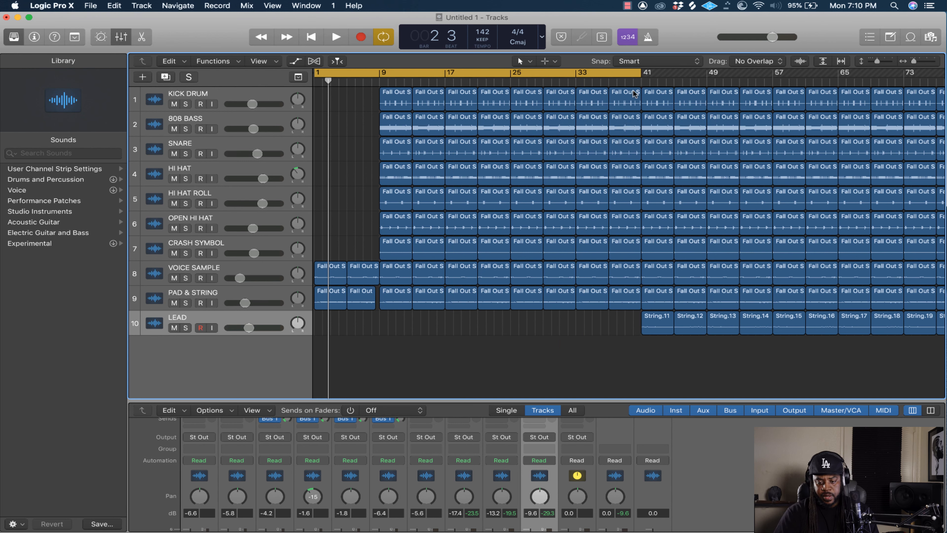
Delete the kick, 808, snare, hi-hat, hi-hat roll, open hi-hat and crash regions in bars 37 to 40.
left_click(628, 101)
key("Delete")
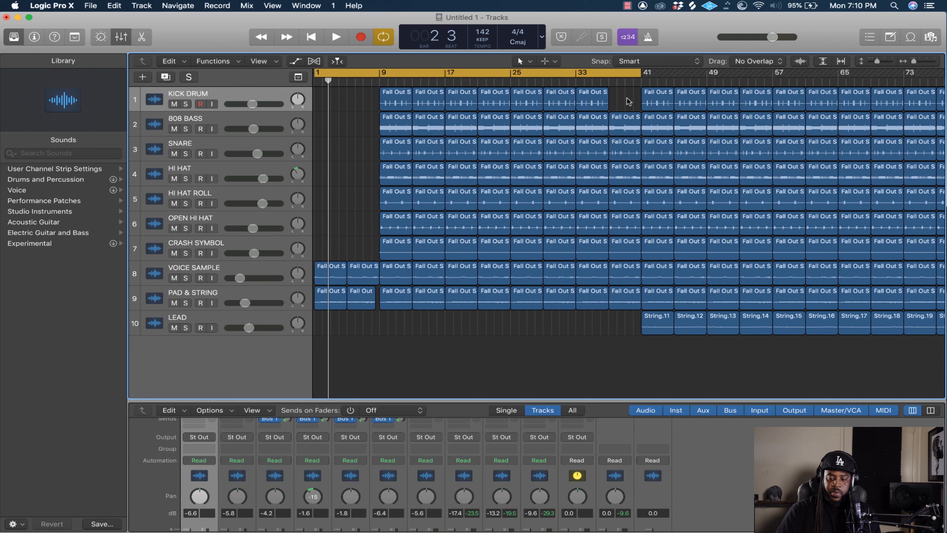
left_click(626, 125)
key("Delete")
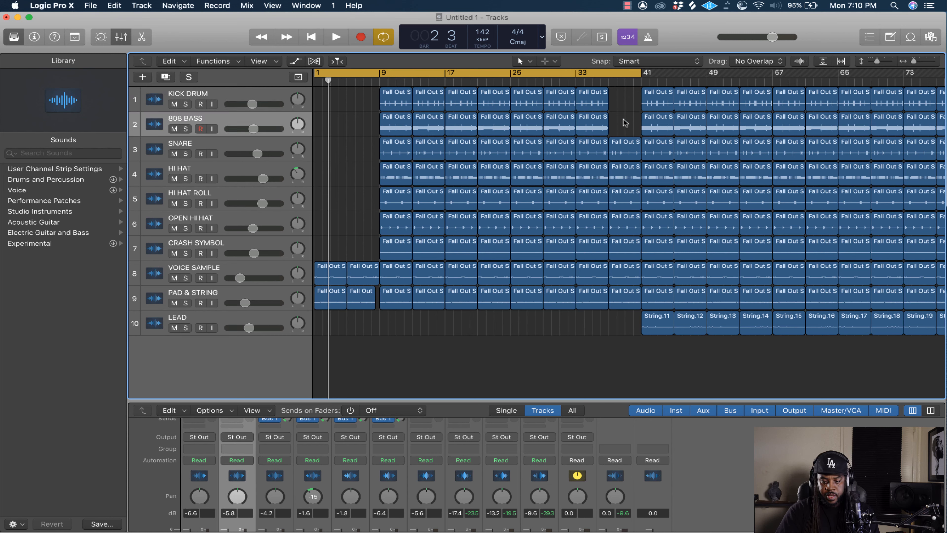
left_click_drag(623, 120, 620, 256)
key("Delete")
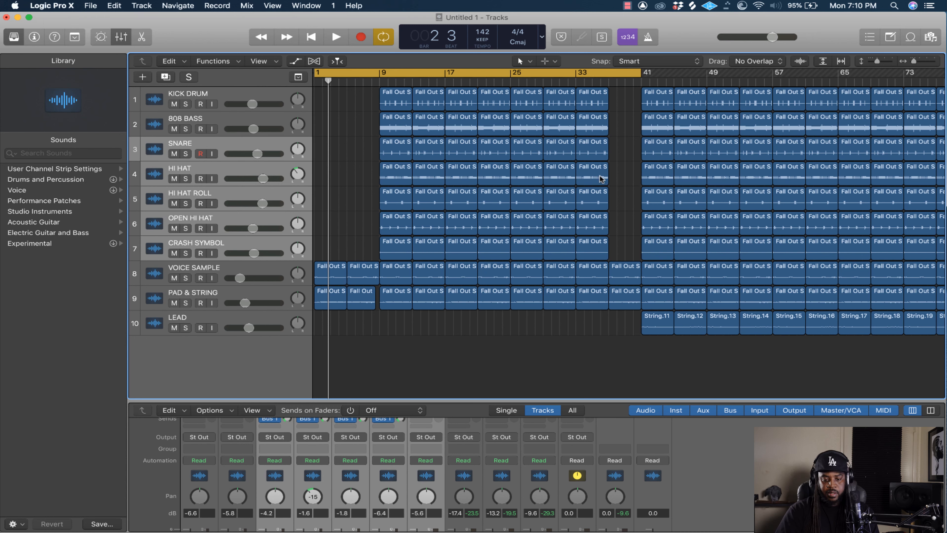
Play back the arrangement and delete the hi-hat and snare regions in bars 21 to 24.
key("space")
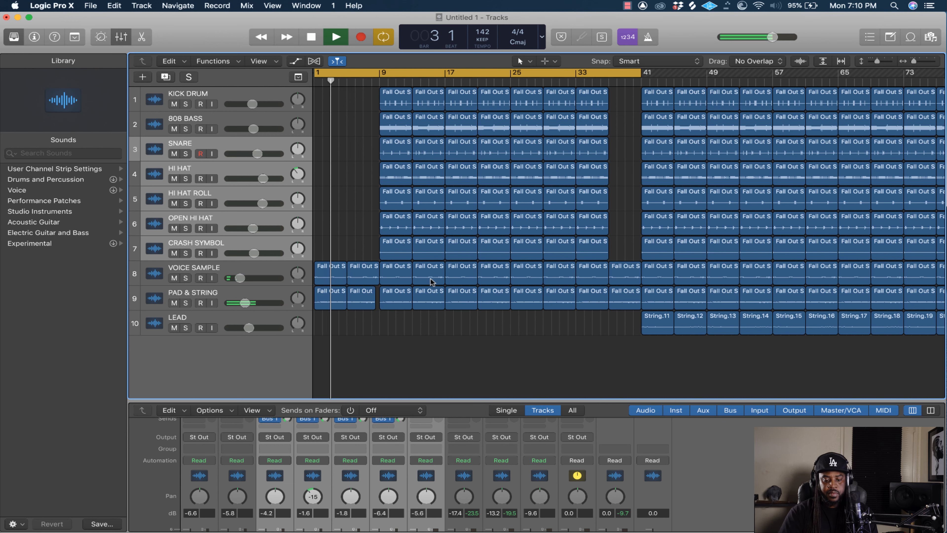
scroll(440, 448, "down", 5)
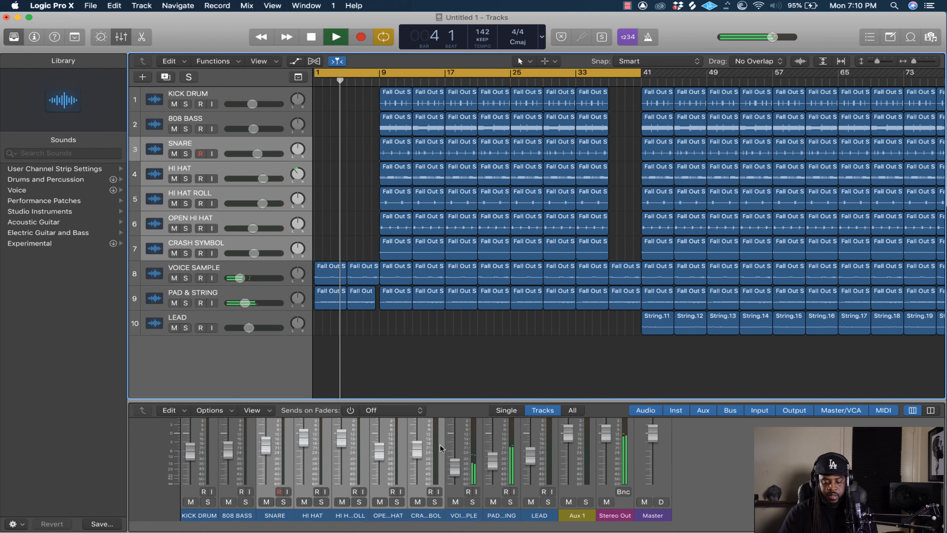
scroll(440, 448, "up", 5)
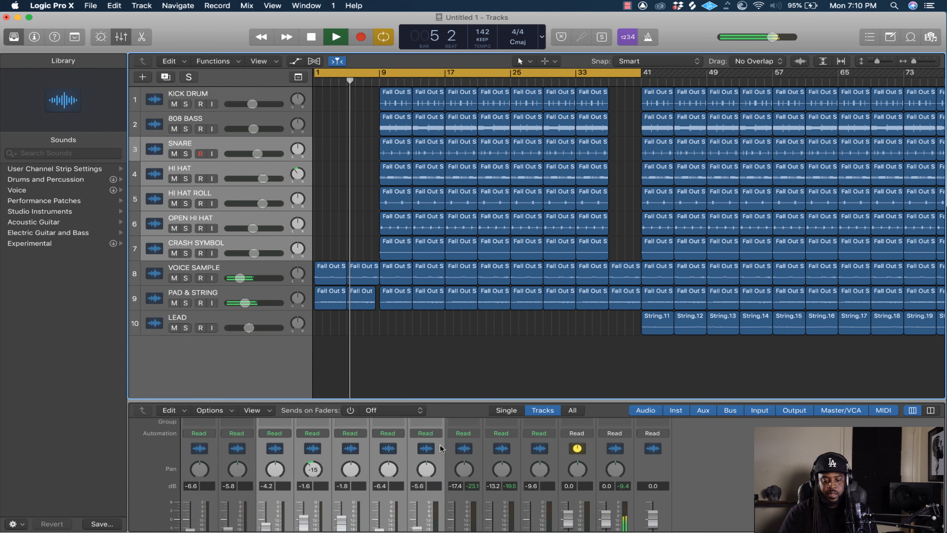
scroll(441, 448, "up", 5)
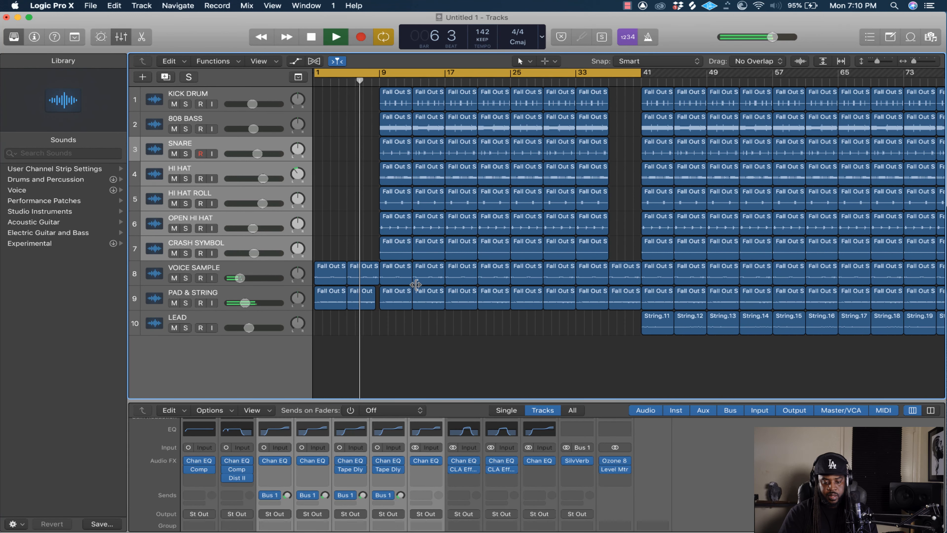
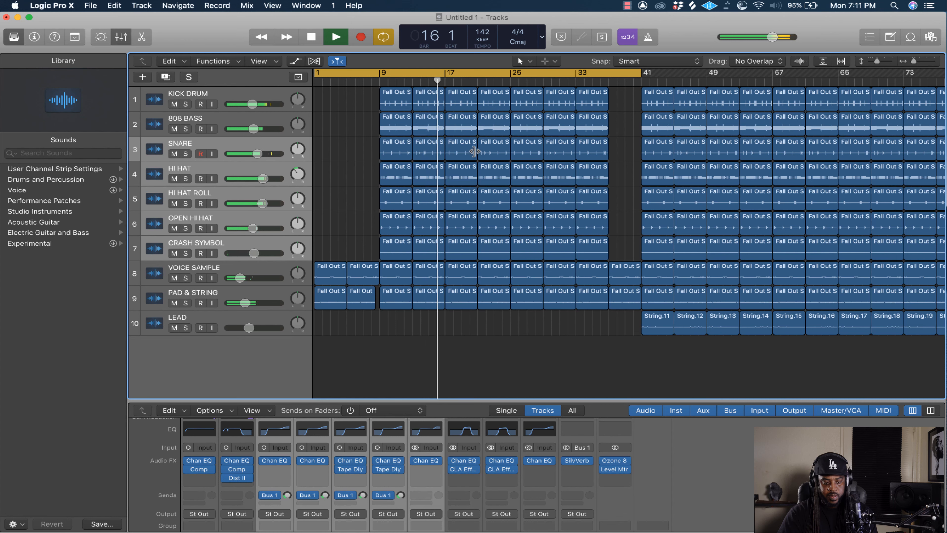
left_click(493, 174)
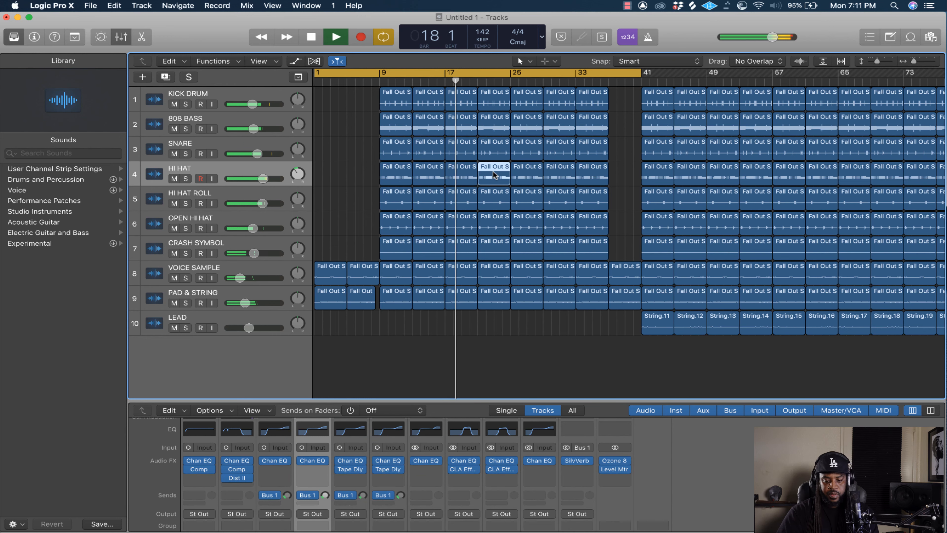
key("Delete")
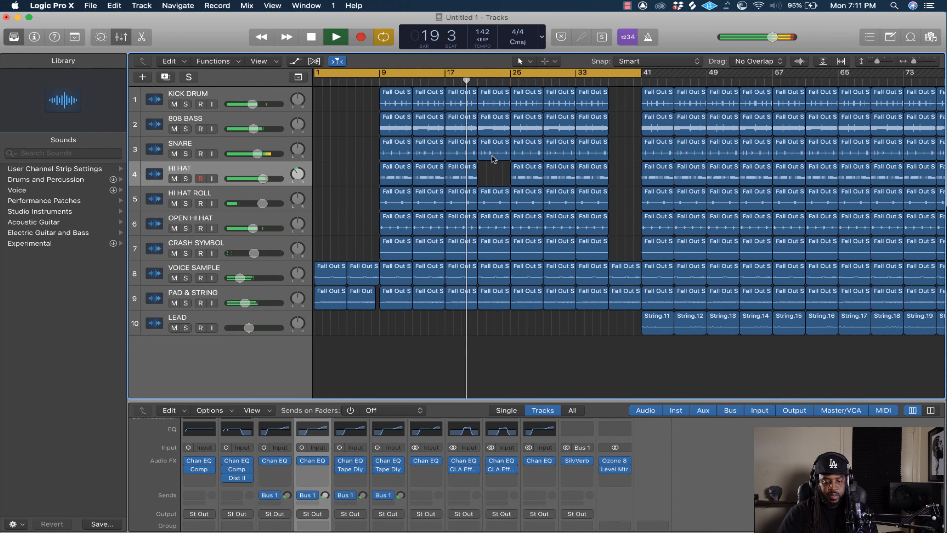
left_click(494, 147)
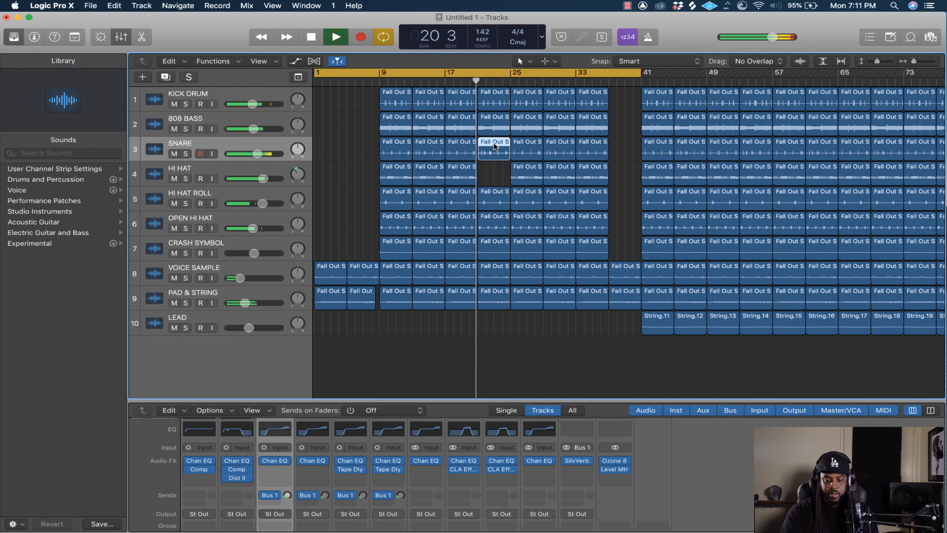
key("Delete")
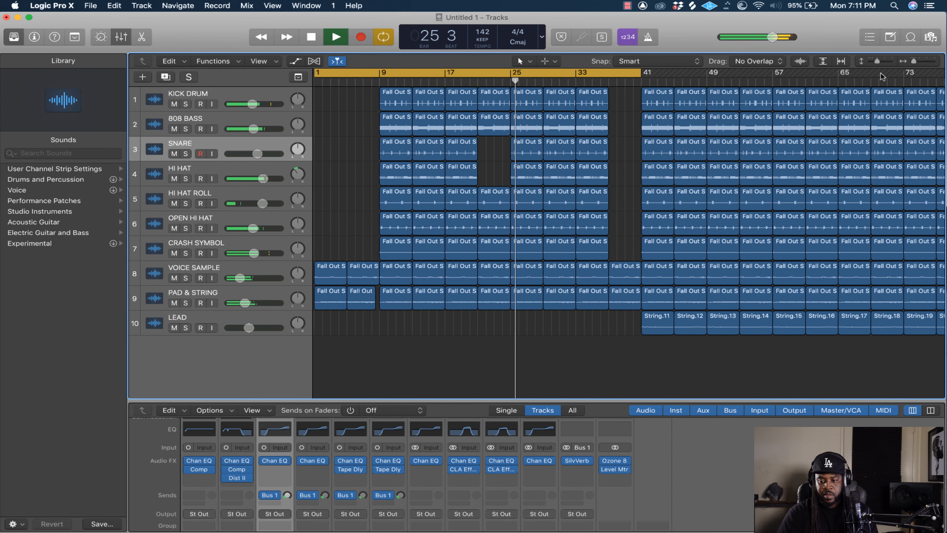
Delete the kick drum and hi-hat regions in bars 33 to 36 while playback runs.
left_click_drag(914, 62, 916, 62)
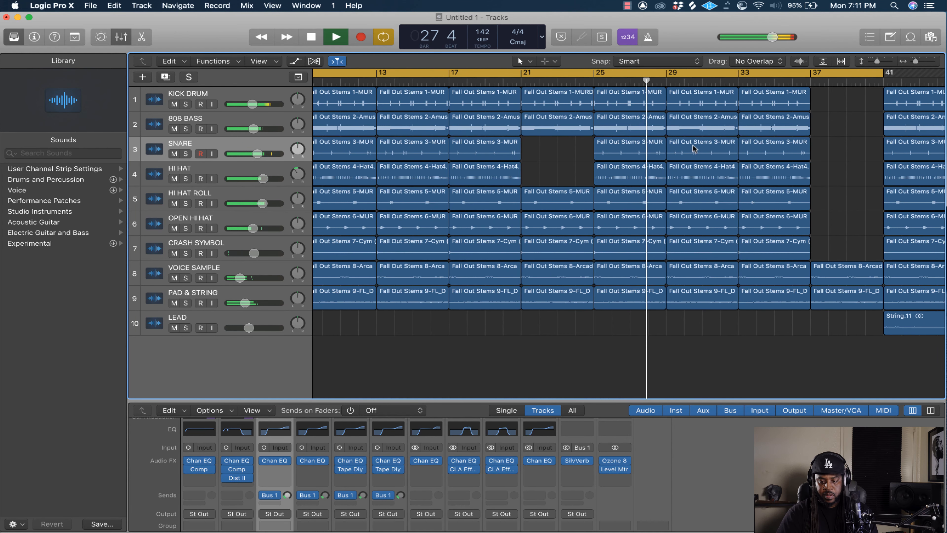
scroll(732, 170, "right", 10)
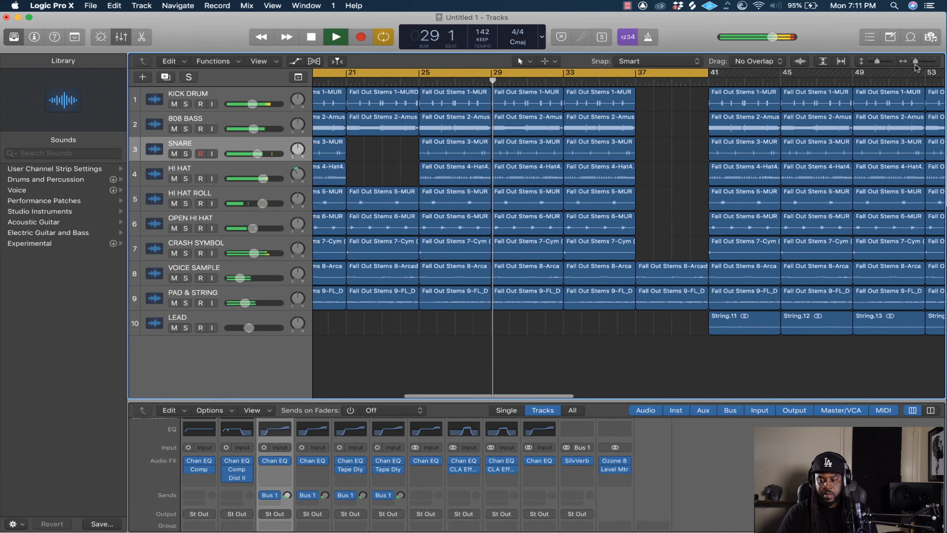
left_click_drag(917, 62, 920, 64)
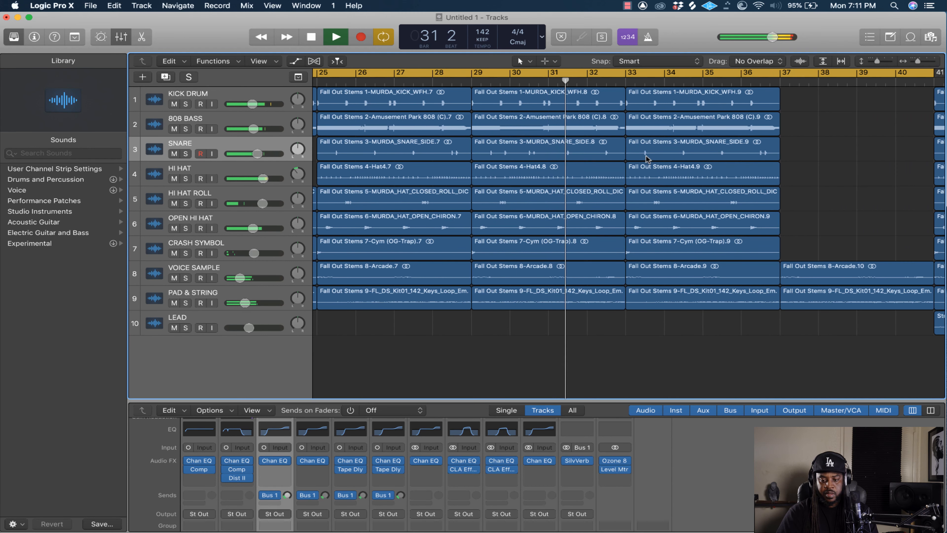
left_click(673, 112)
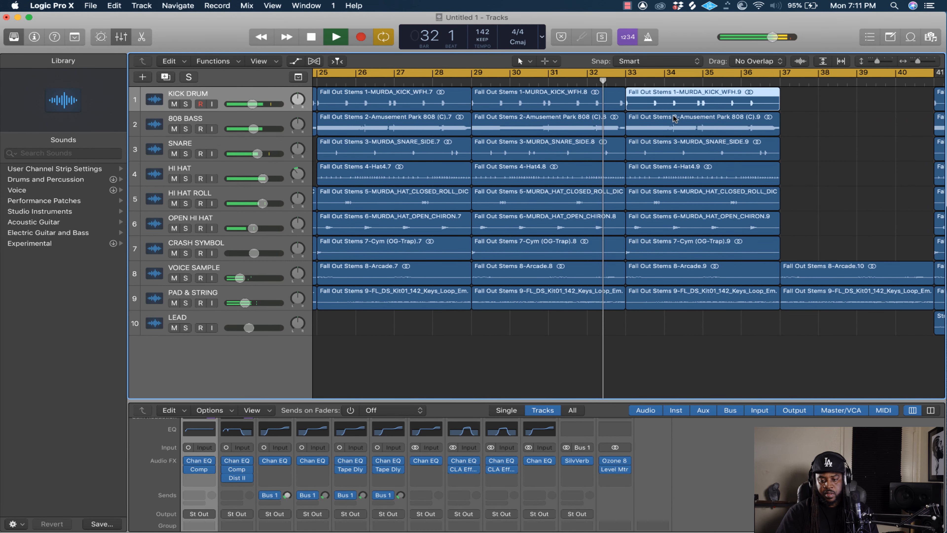
key("Delete")
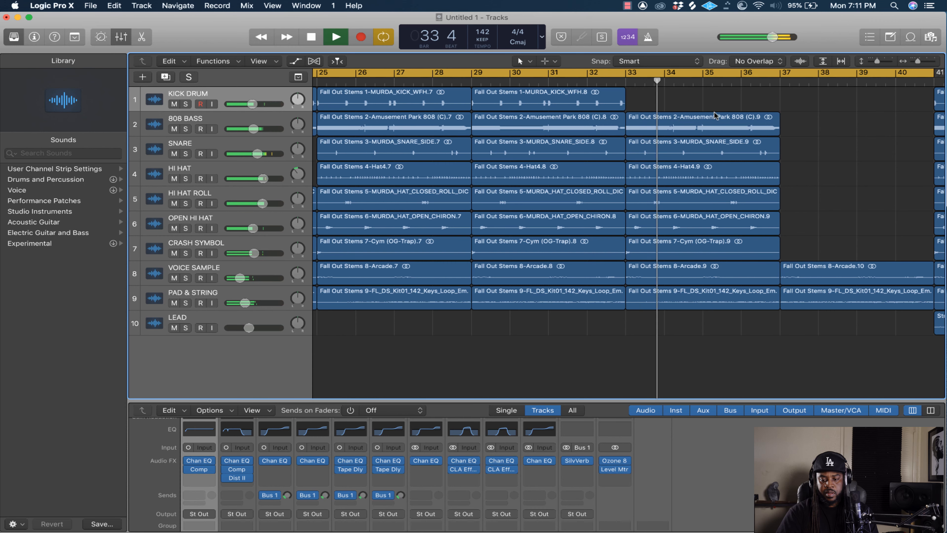
scroll(701, 117, "right", 3)
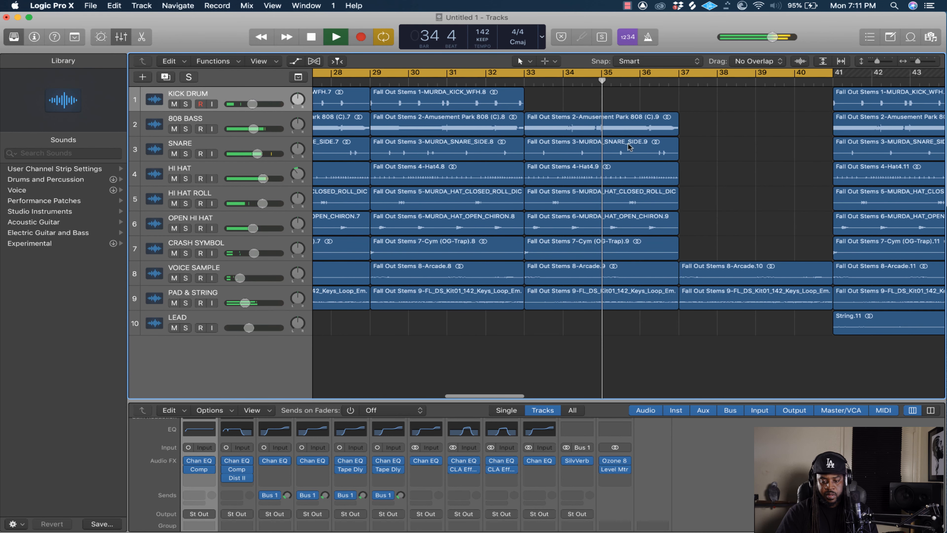
left_click(609, 169)
key("Delete")
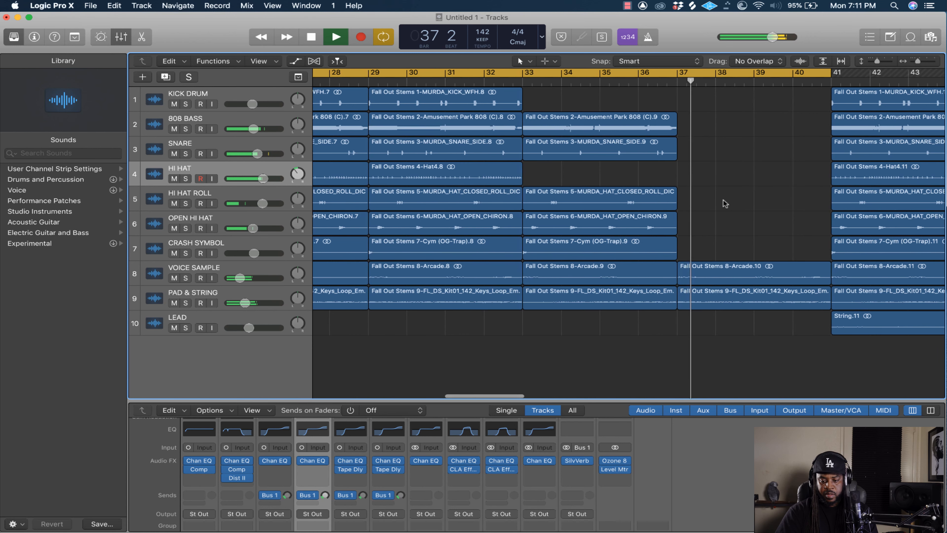
Stop playback and shorten the pad and string region starting at bar 37 so it ends about half a bar before bar 41.
scroll(725, 209, "right", 4)
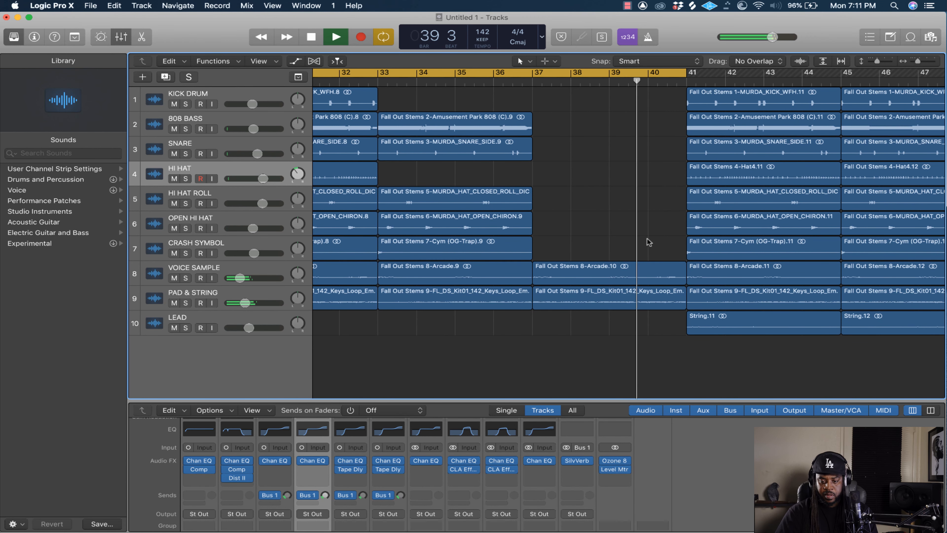
key("space")
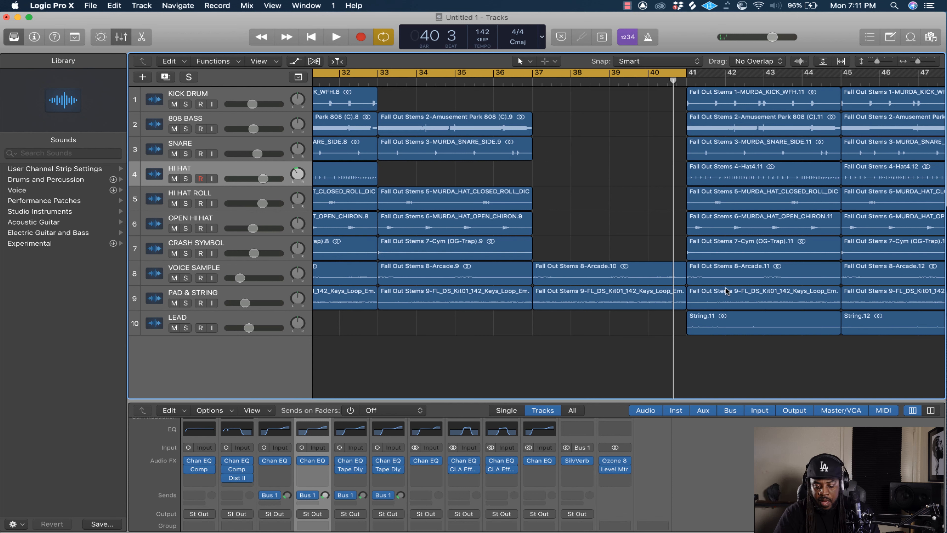
mouse_move(675, 80)
left_mouse_down()
mouse_move(653, 86)
mouse_move(666, 81)
left_mouse_up()
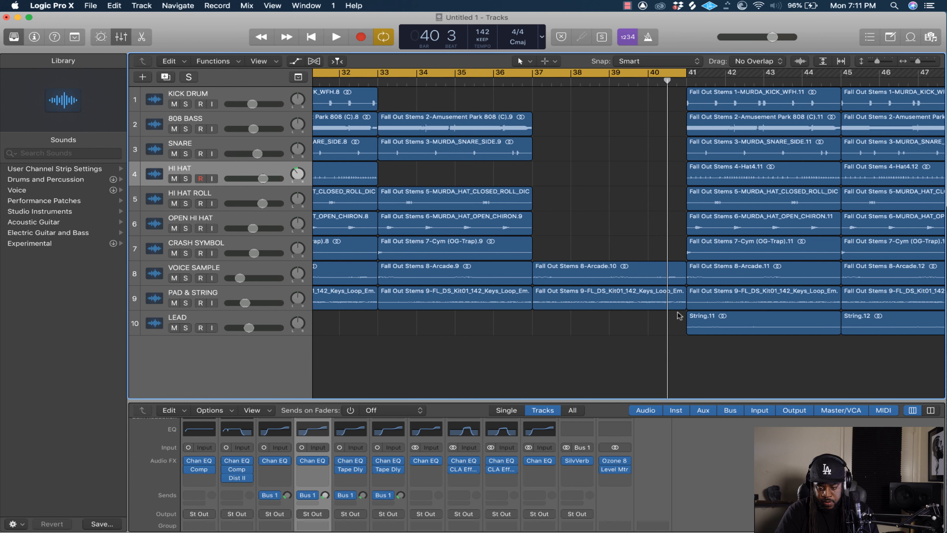
left_click_drag(682, 303, 662, 306)
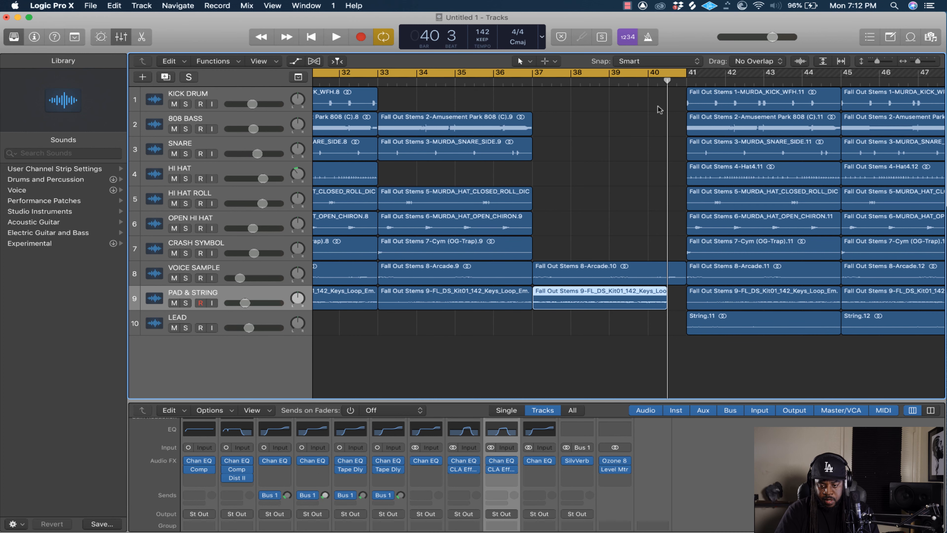
Turn off cycle mode, replay the transition into bar 41, and shorten the bar 37 pad and string region to end at bar 40.
left_click(647, 76)
left_click(620, 81)
key("space")
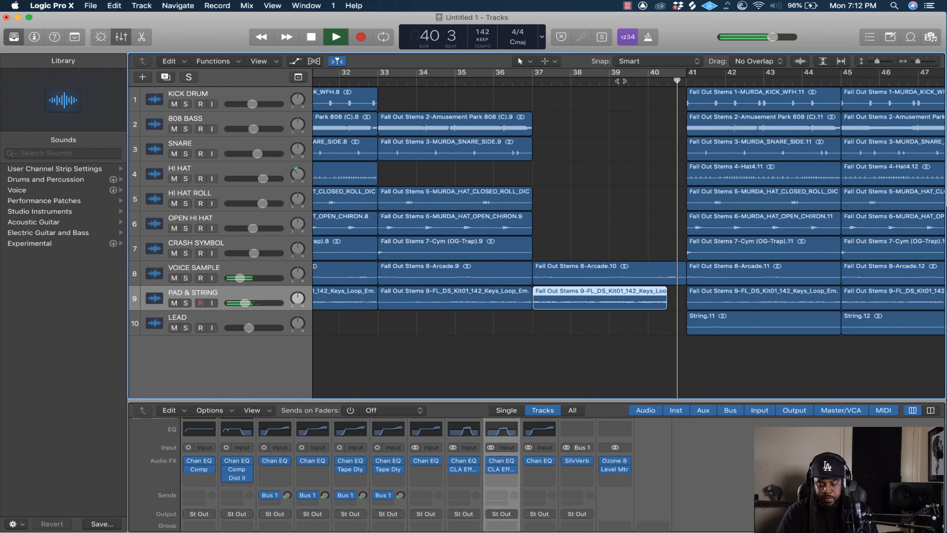
key("space")
left_click(658, 80)
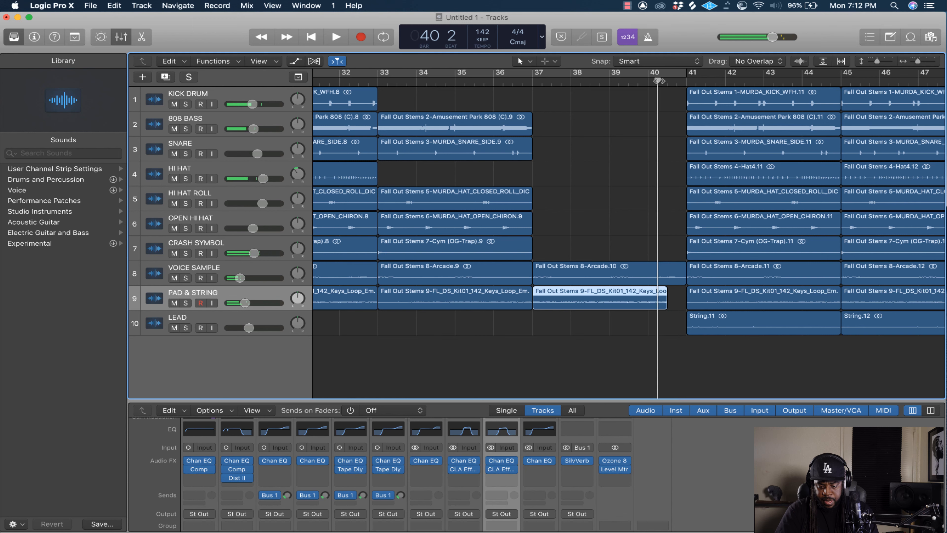
left_click(653, 81)
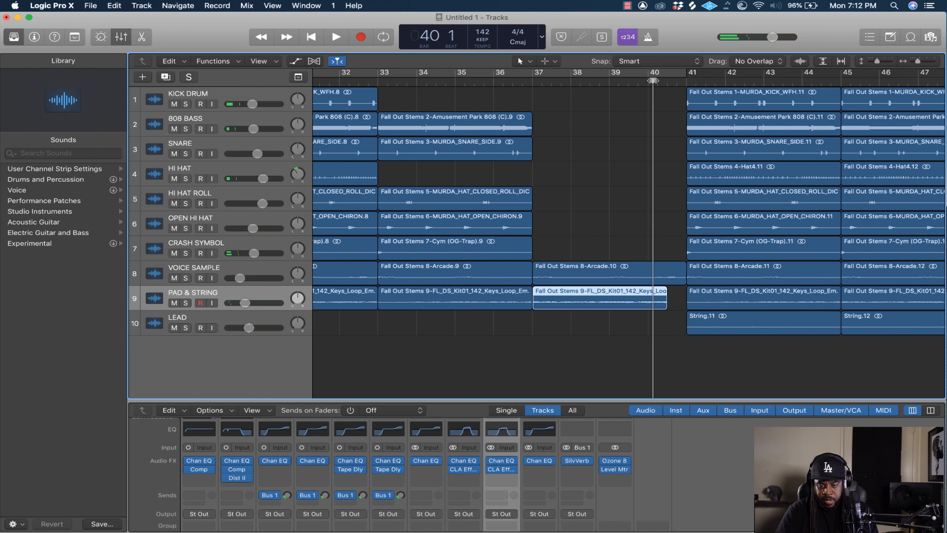
left_click_drag(663, 305, 649, 306)
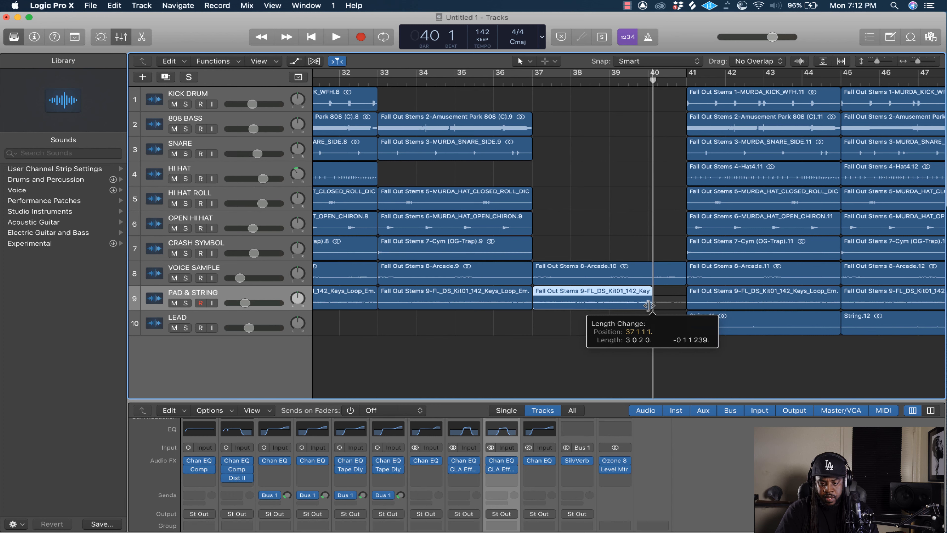
Play the drum break from about bar 38 into bar 41 and review the arrangement back to the intro.
left_click(580, 82)
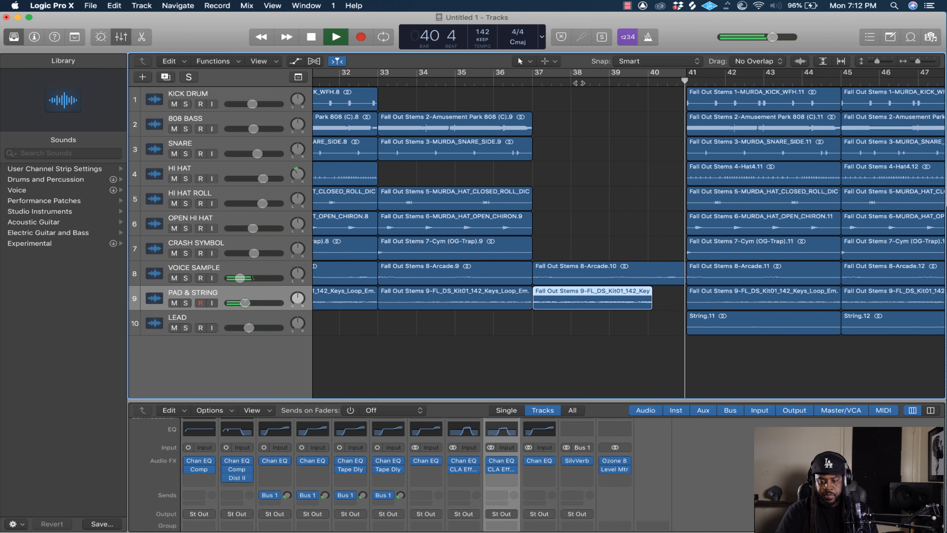
key("space")
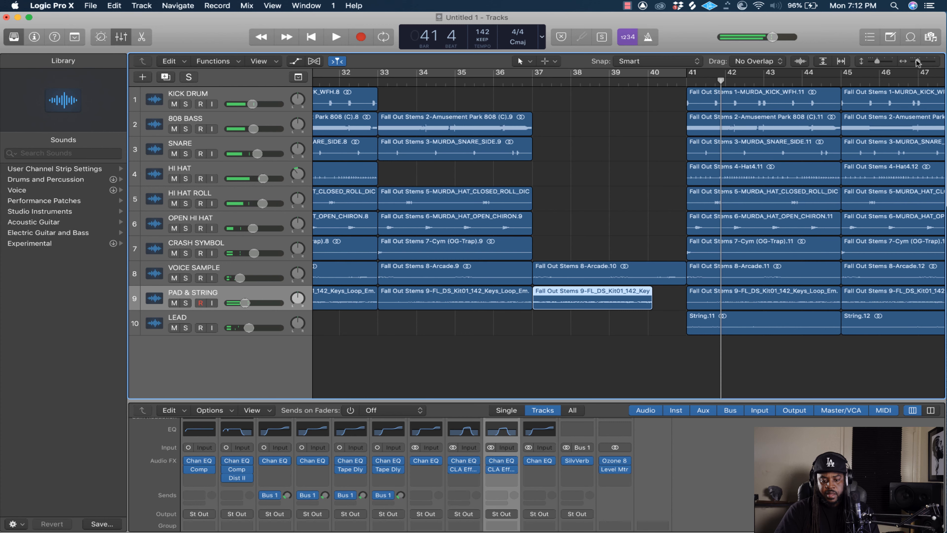
left_click_drag(917, 62, 915, 64)
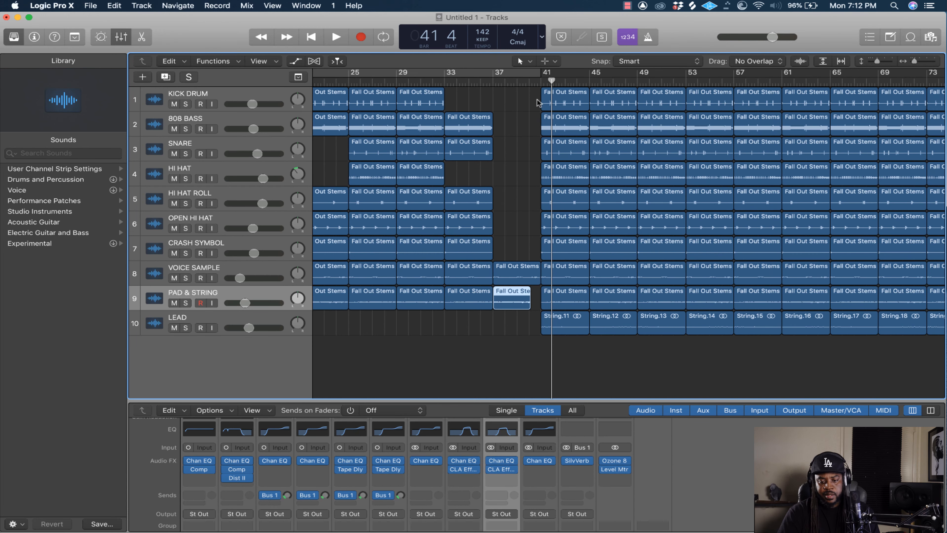
scroll(521, 125, "left", 10)
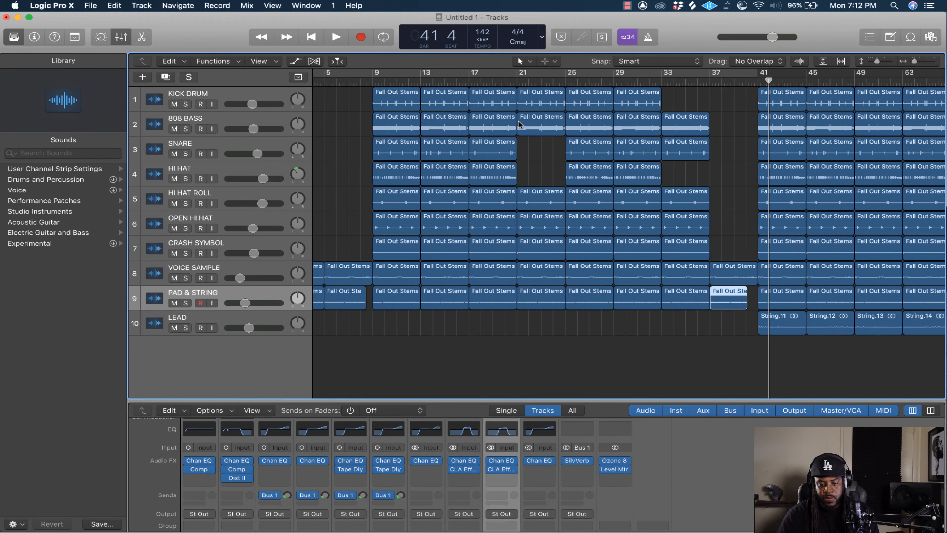
Move the playhead to bar 57 and delete the kick drum, 808 bass and snare regions in bars 57 to 60.
scroll(510, 147, "right", 1)
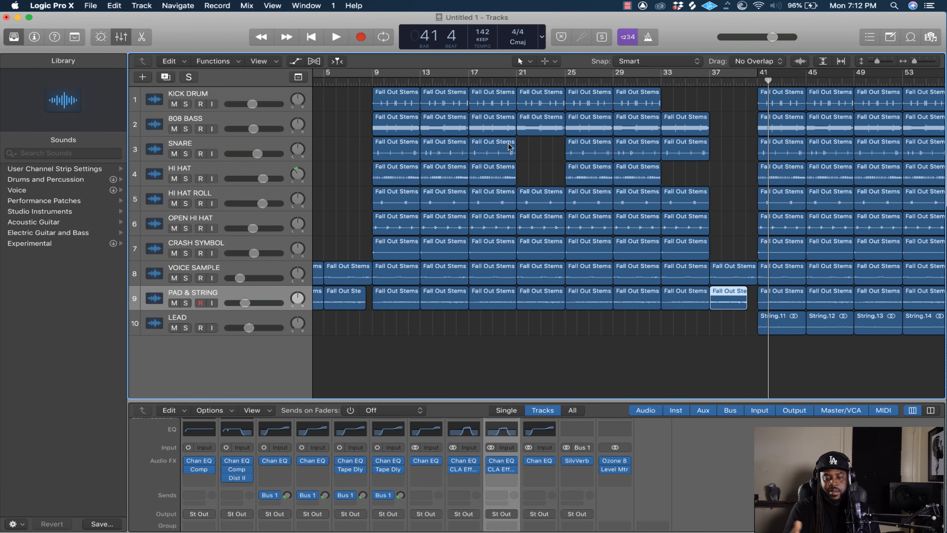
scroll(692, 137, "right", 8)
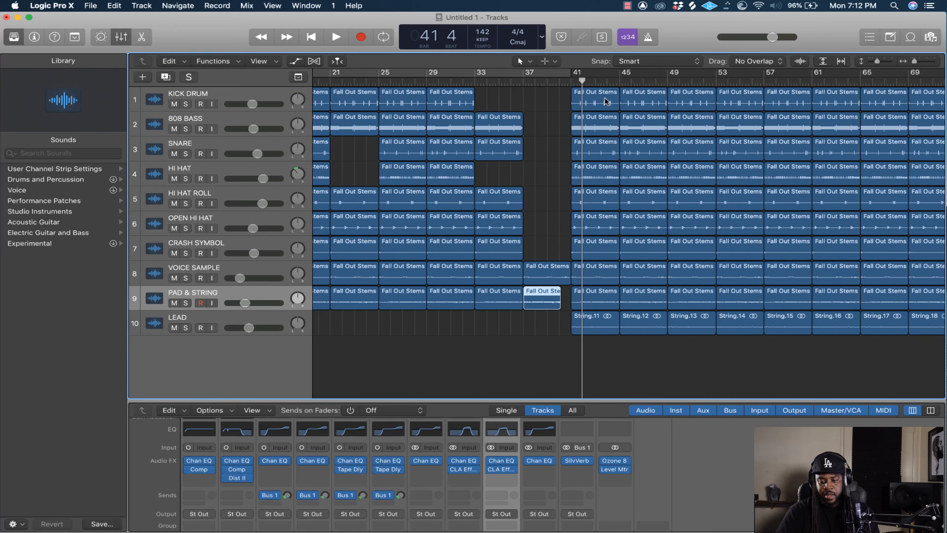
left_click_drag(582, 81, 764, 80)
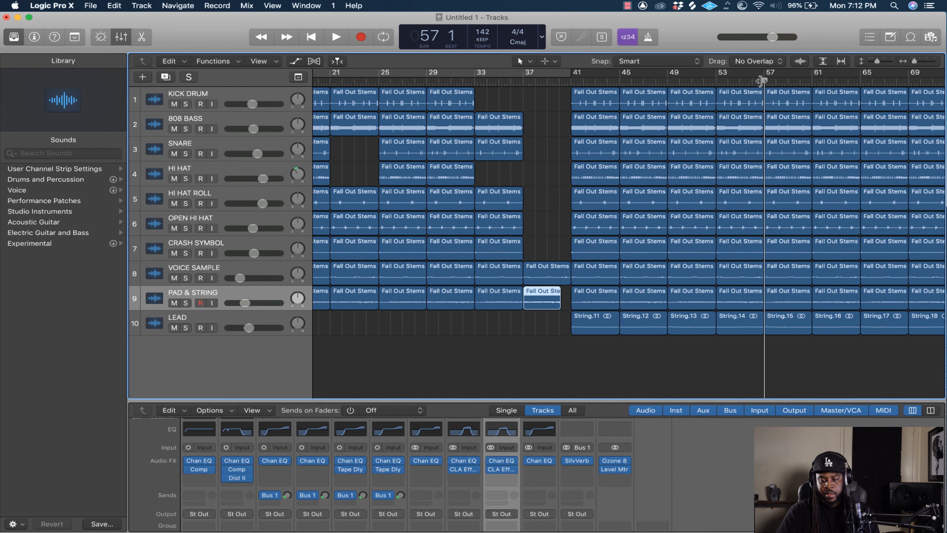
scroll(727, 90, "right", 5)
left_click(689, 104)
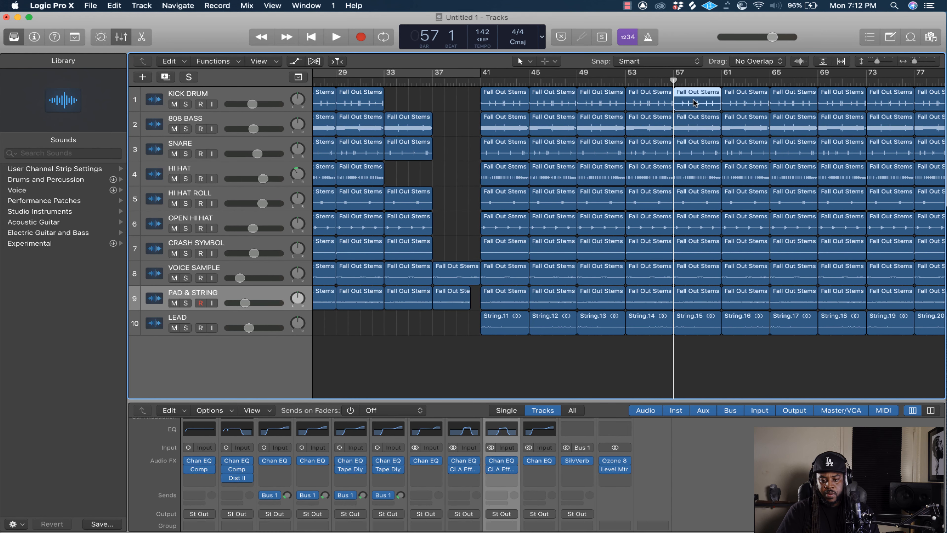
key("Delete")
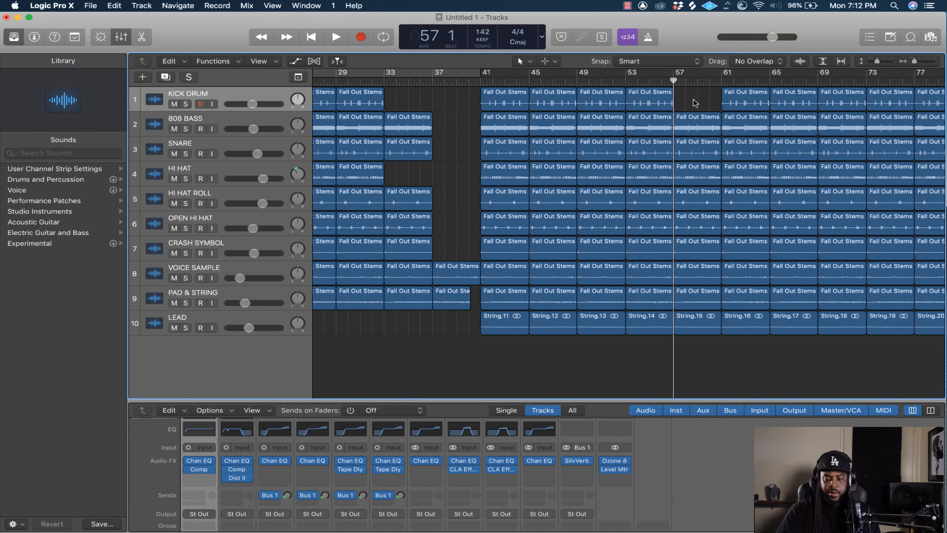
left_click(704, 128)
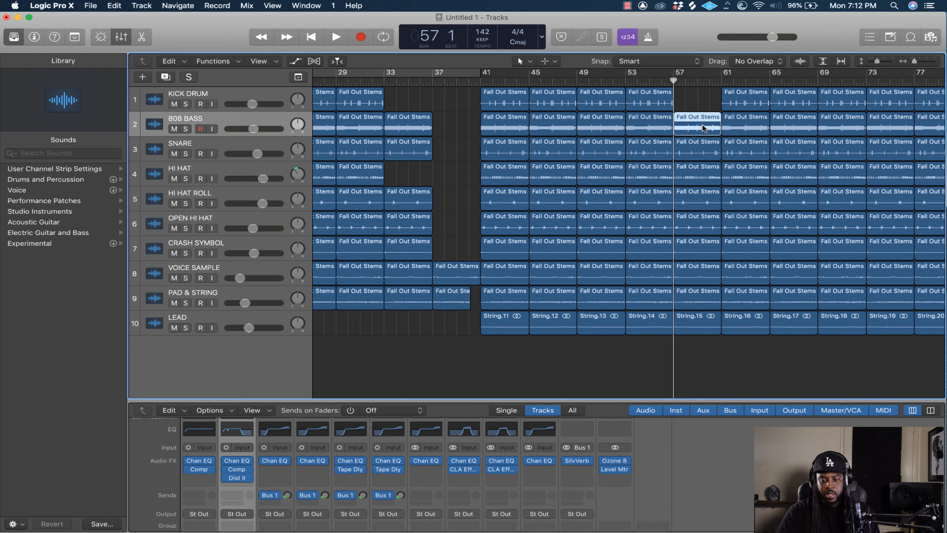
key("Delete")
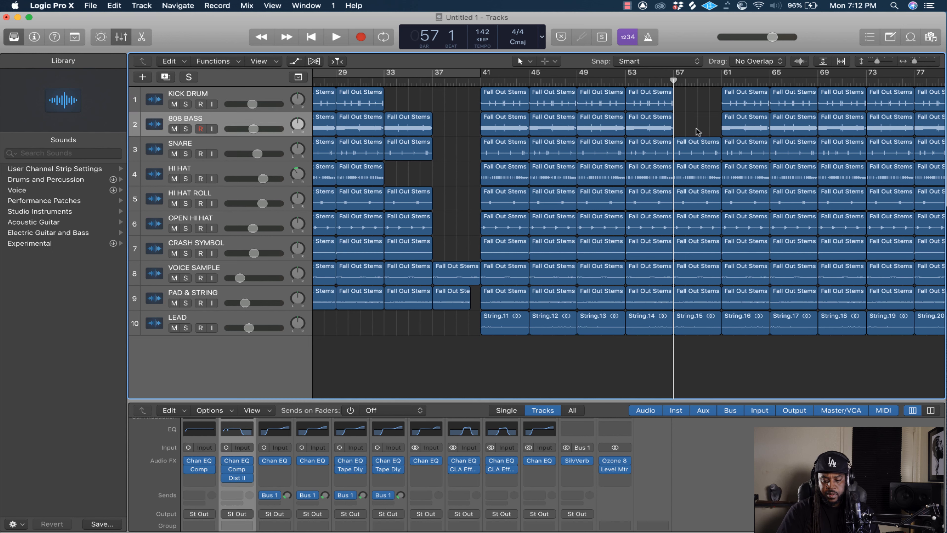
left_click(694, 150)
key("Delete")
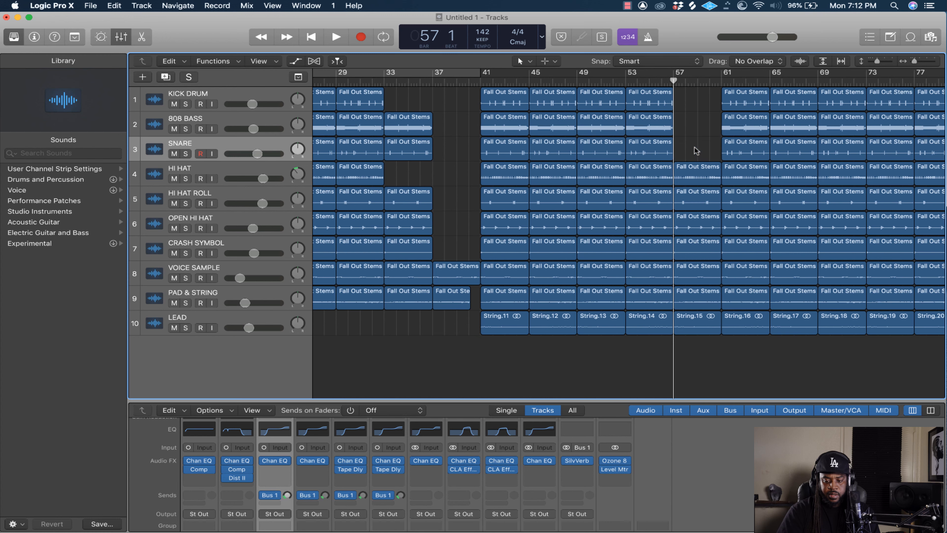
Delete the hi-hat, hi-hat roll, open hi-hat and crash regions in bars 57 to 60.
left_click(692, 178)
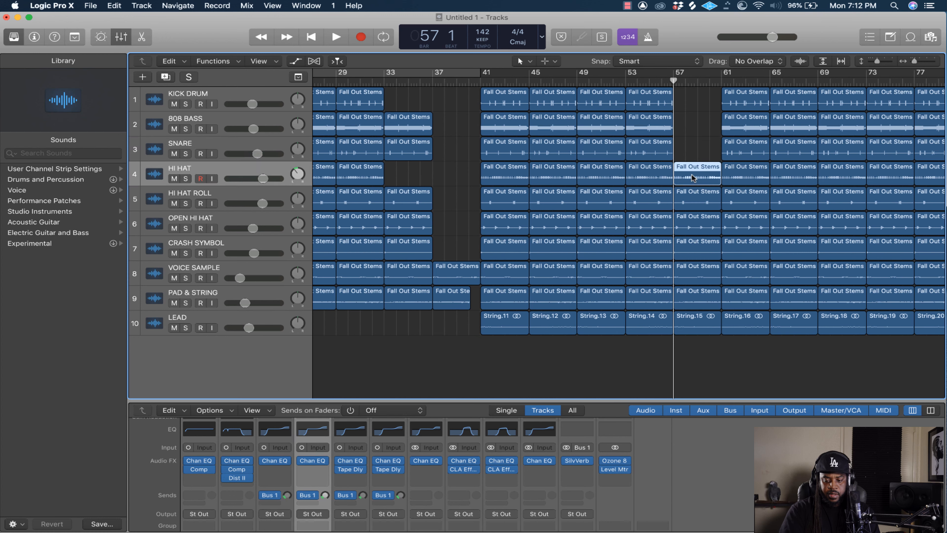
key("Delete")
left_click(691, 197)
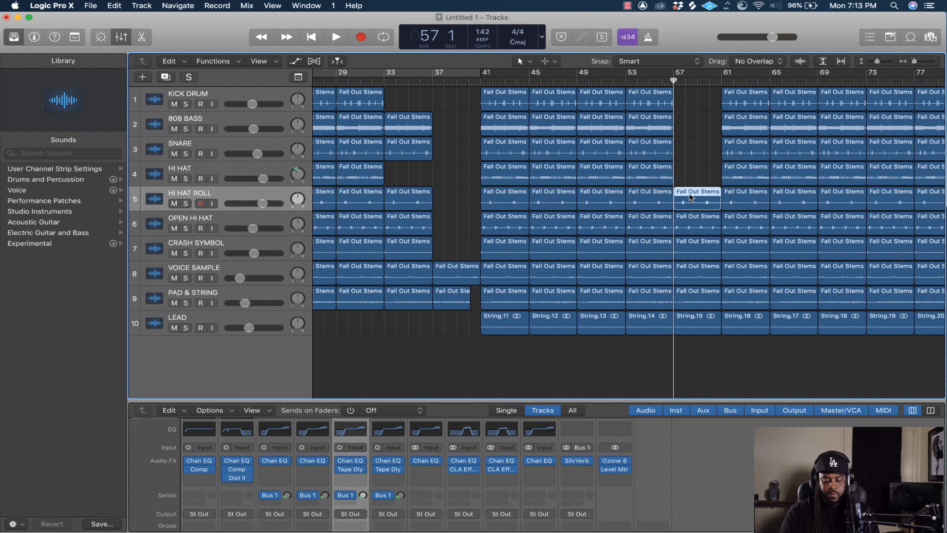
key("Delete")
left_click(693, 228)
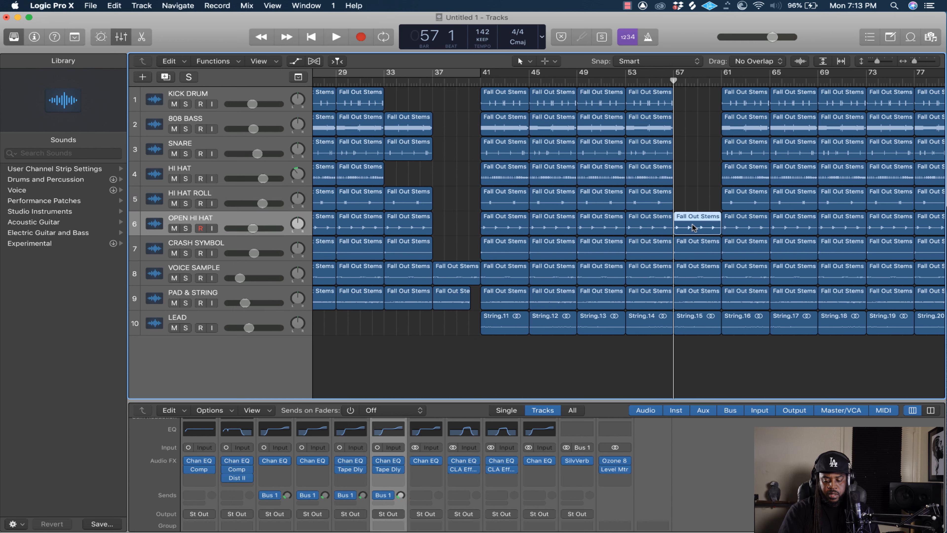
key("Delete")
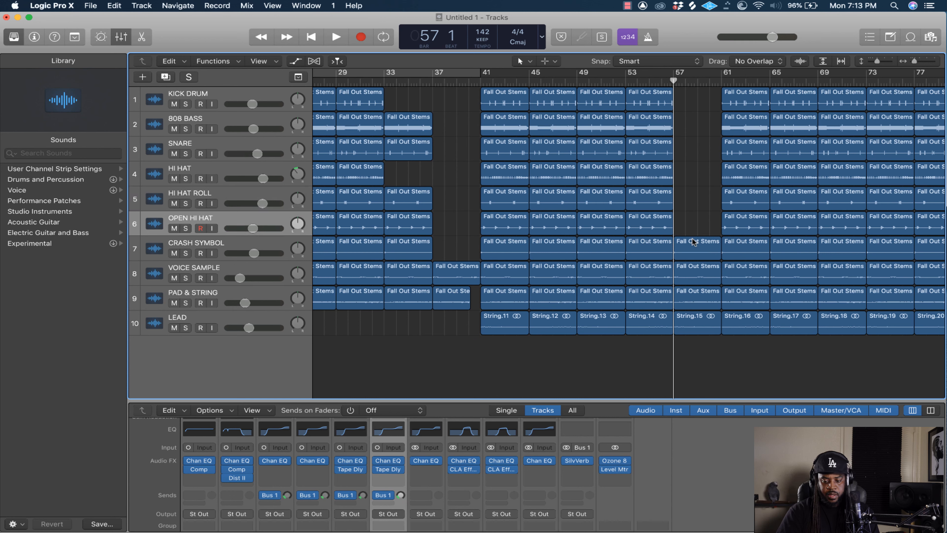
left_click(695, 254)
key("Delete")
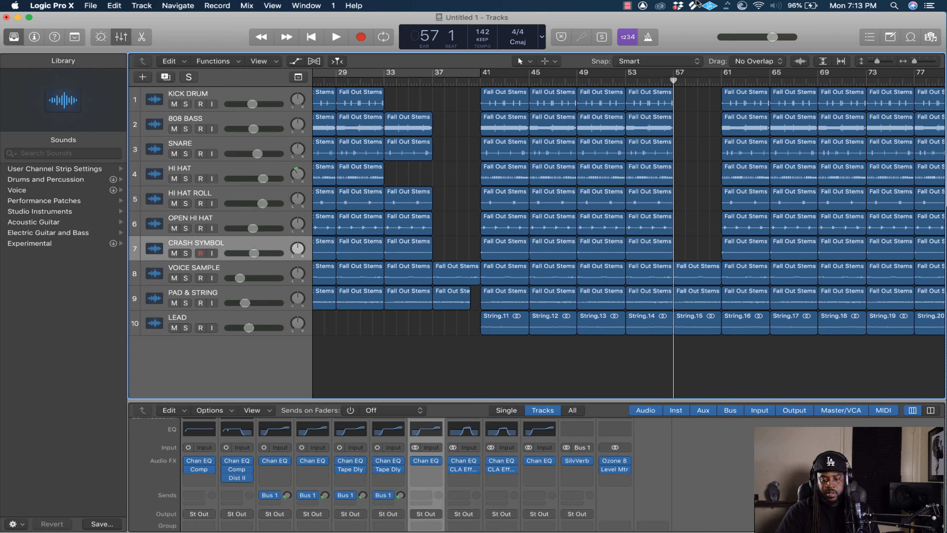
Play the break from bar 57 and delete the lead regions String.15 through String.22 in bars 57 to 88.
key("space")
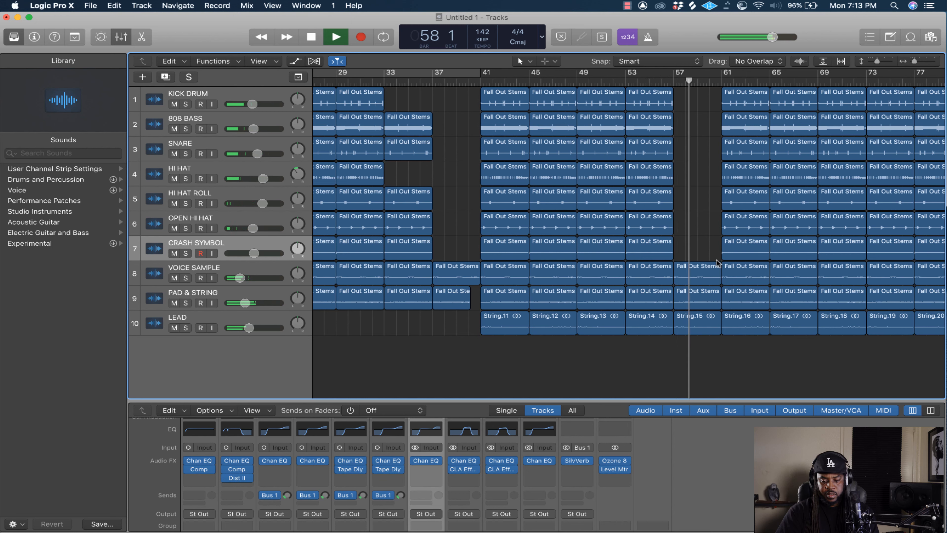
left_click(696, 328)
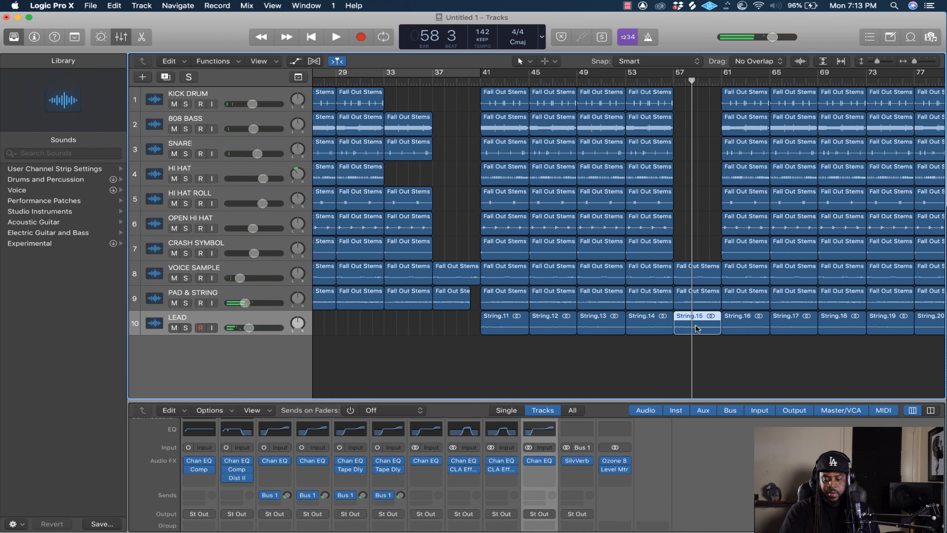
key("Delete")
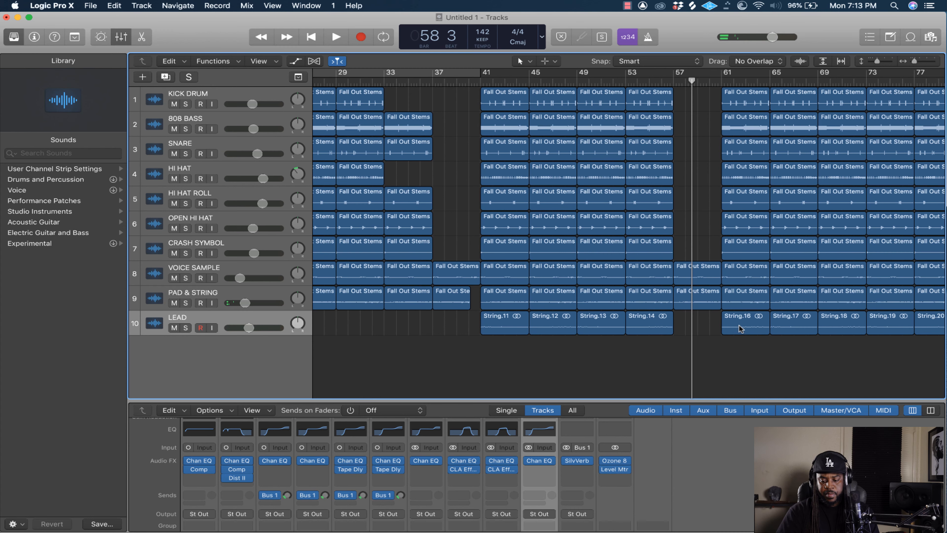
key("Delete")
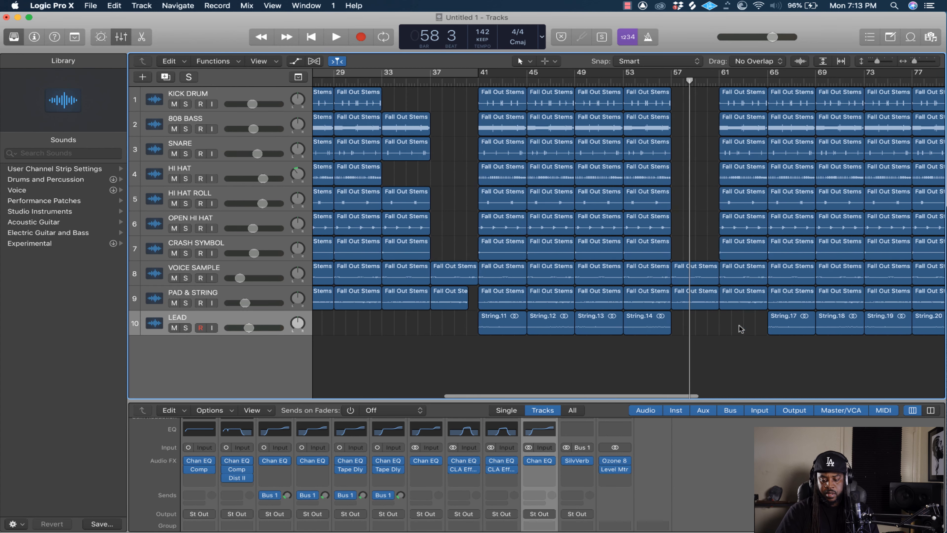
scroll(740, 329, "right", 10)
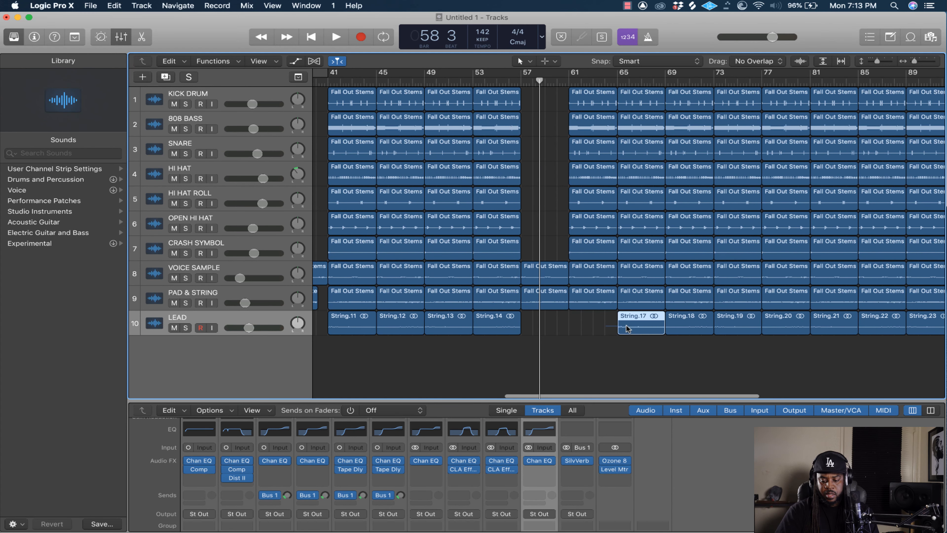
left_click(687, 329, "shift")
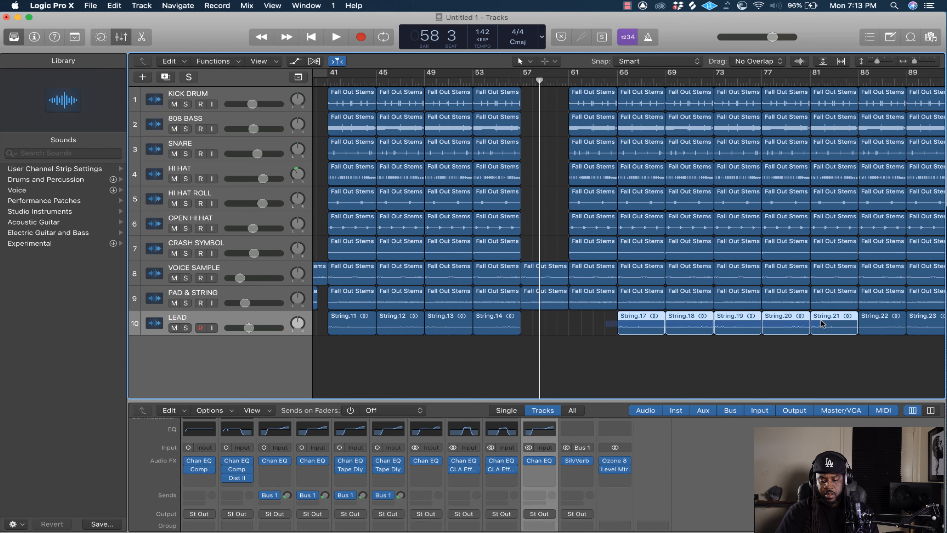
key("Delete")
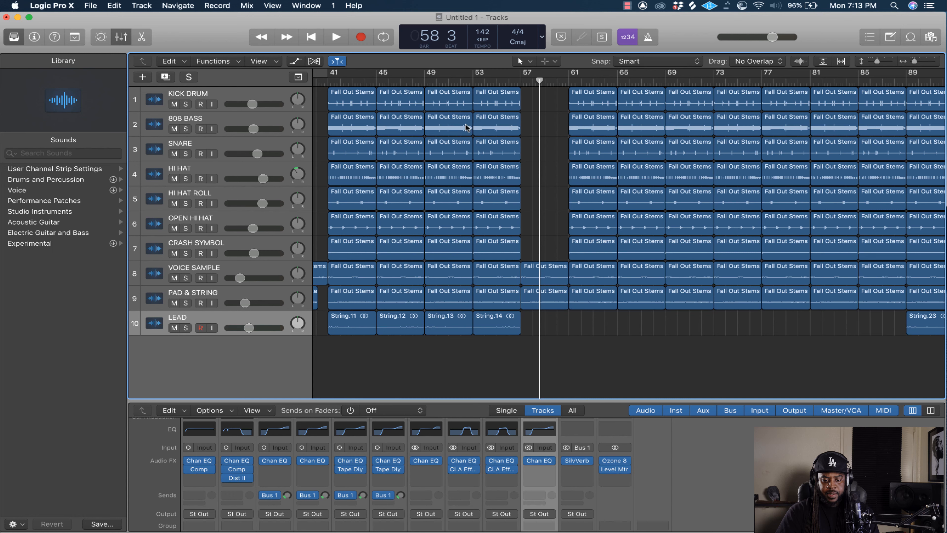
Copy the 808 bass region from bar 49 to bar 57 and play the break starting at bar 56.
left_click(450, 128)
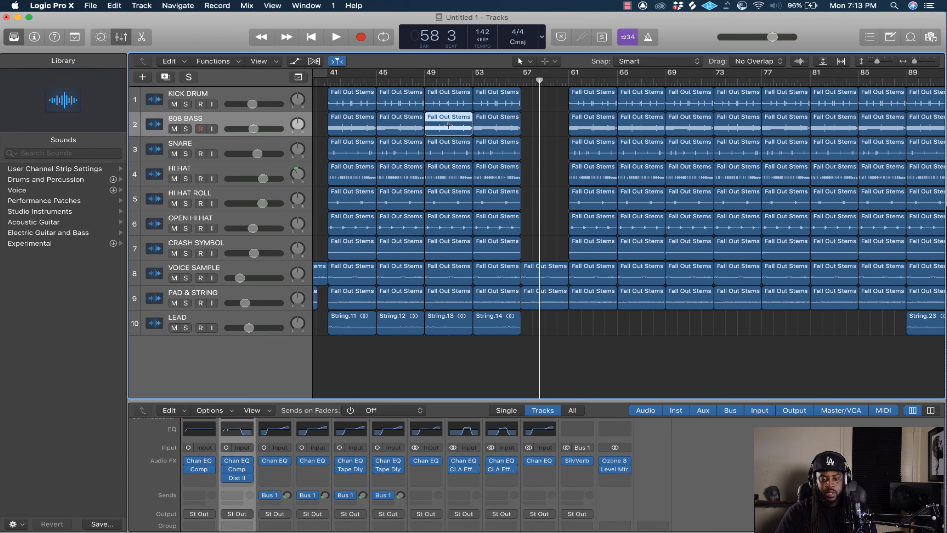
left_click_drag(540, 79, 521, 81)
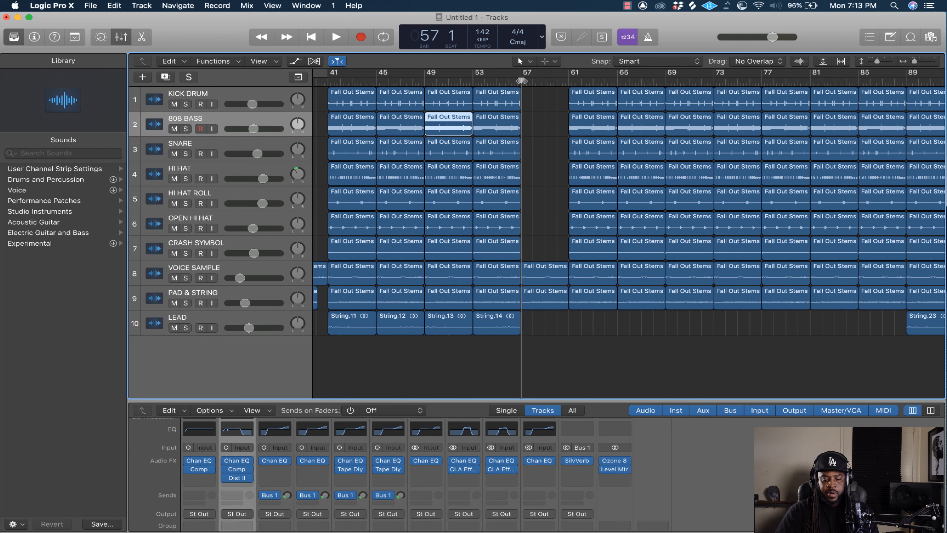
key("super+v")
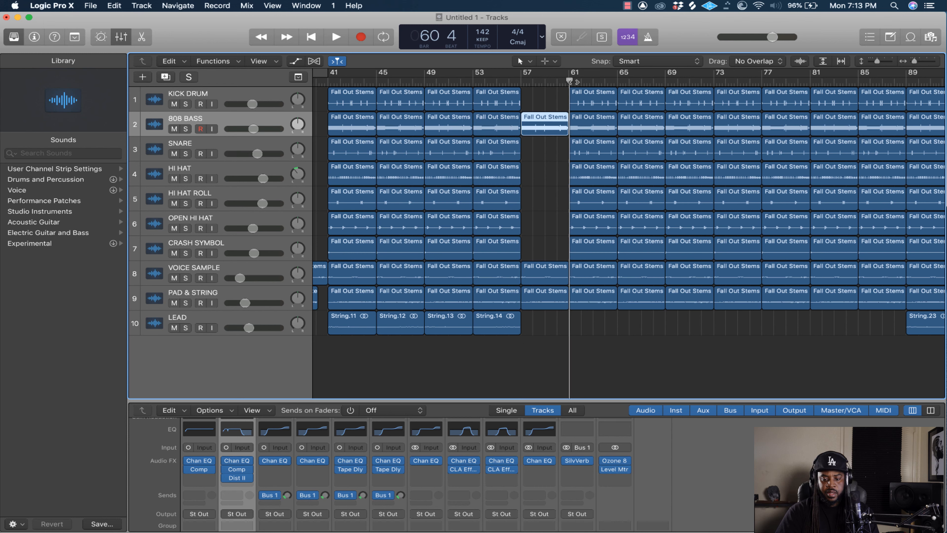
left_click_drag(570, 83, 507, 81)
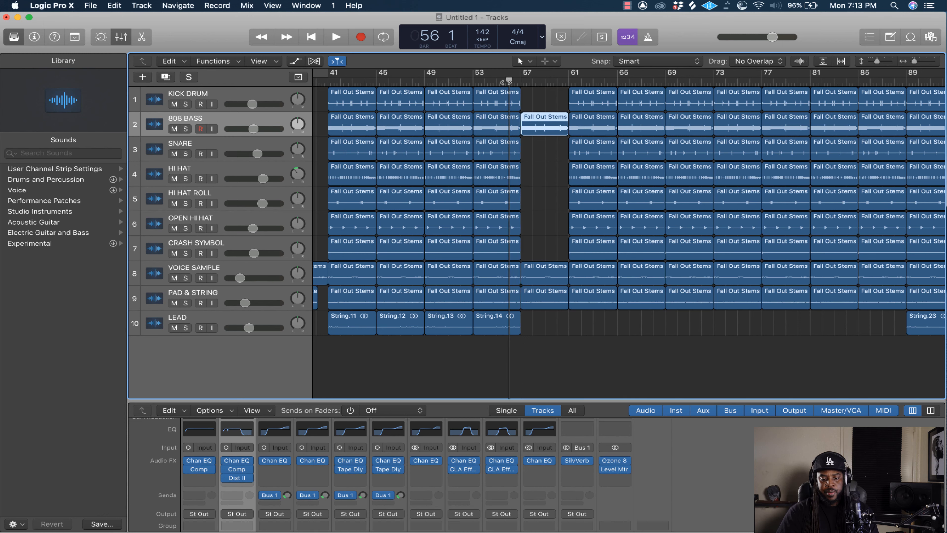
key("space")
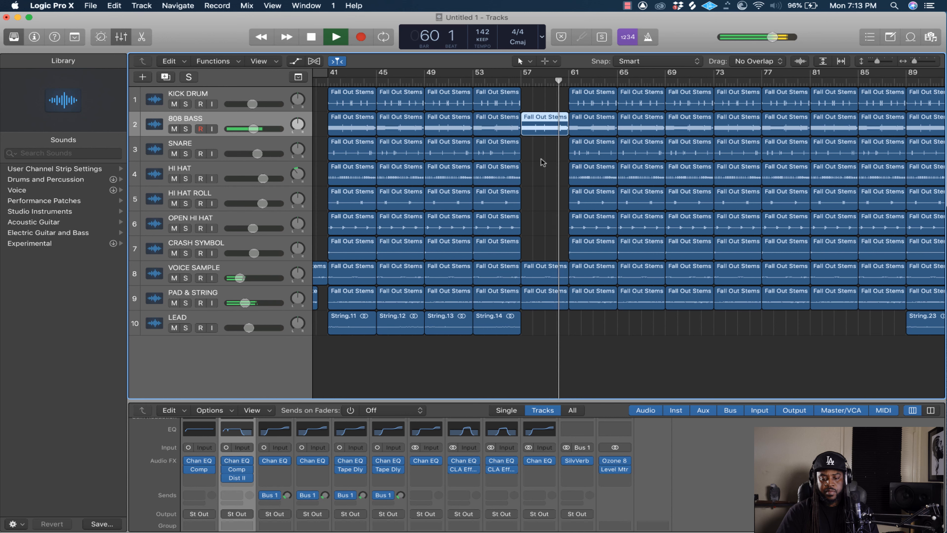
key("space")
Delete the kick drum and snare regions in bars 61 to 64 and replay the section from bar 56.
left_click(592, 98)
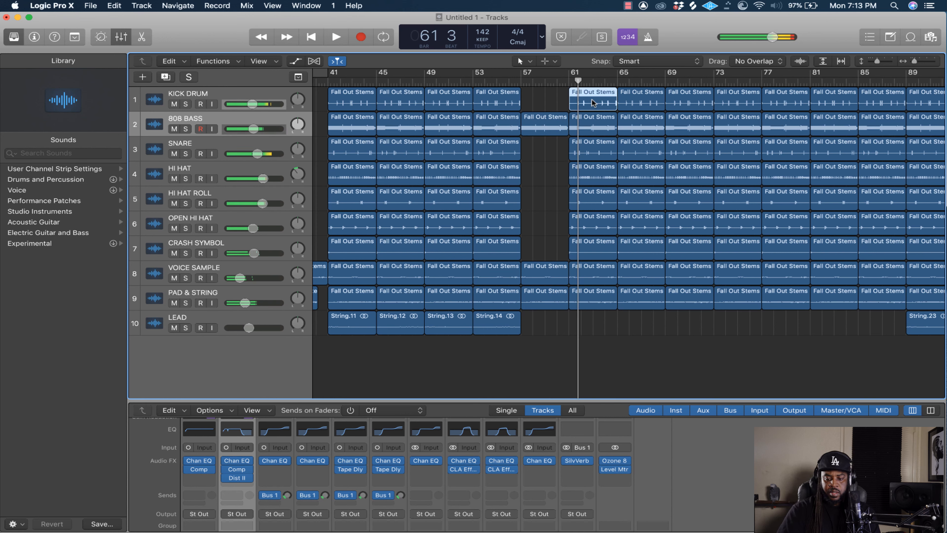
key("Delete")
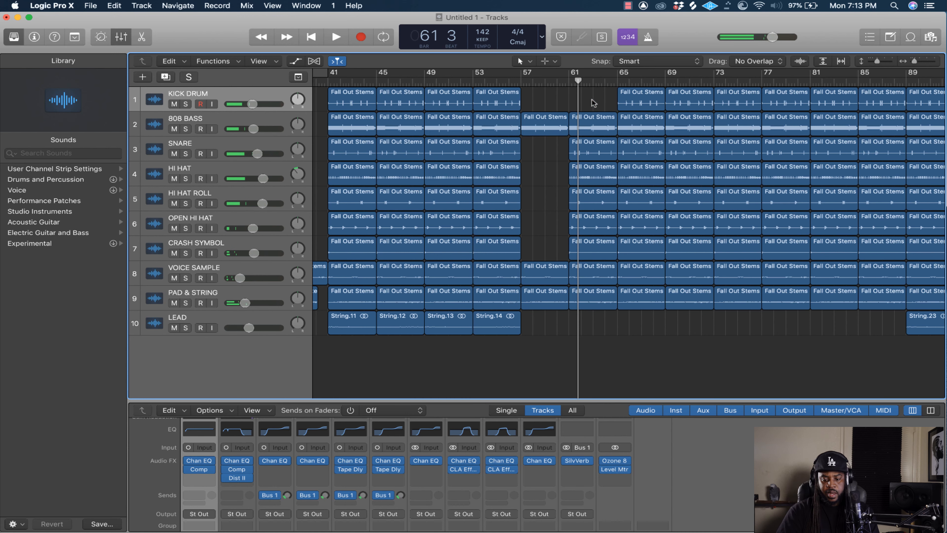
key("super+BackSpace")
left_click(514, 187)
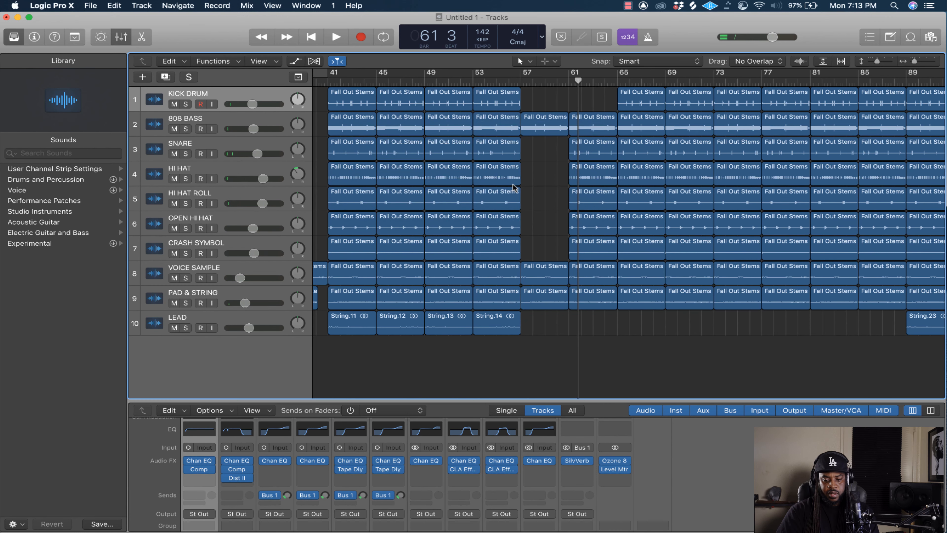
left_click(592, 157)
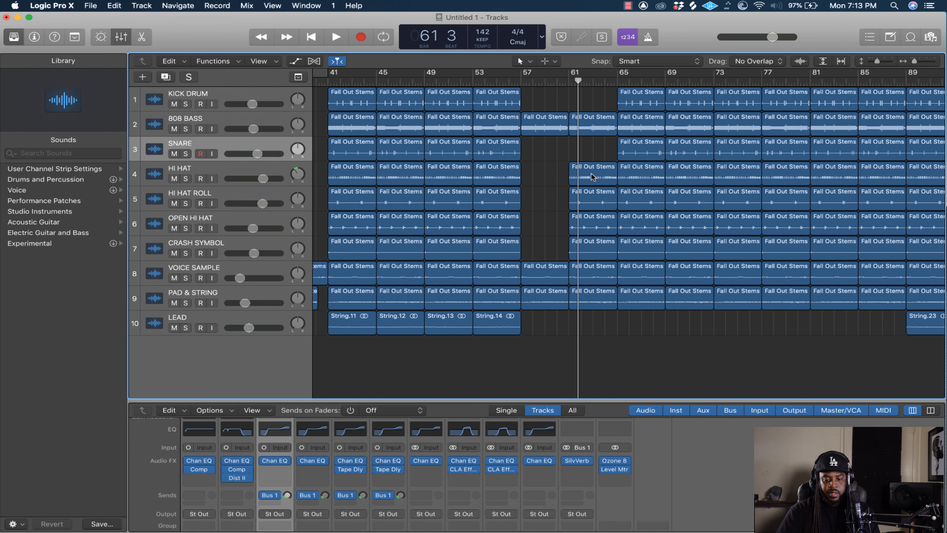
left_click(509, 80)
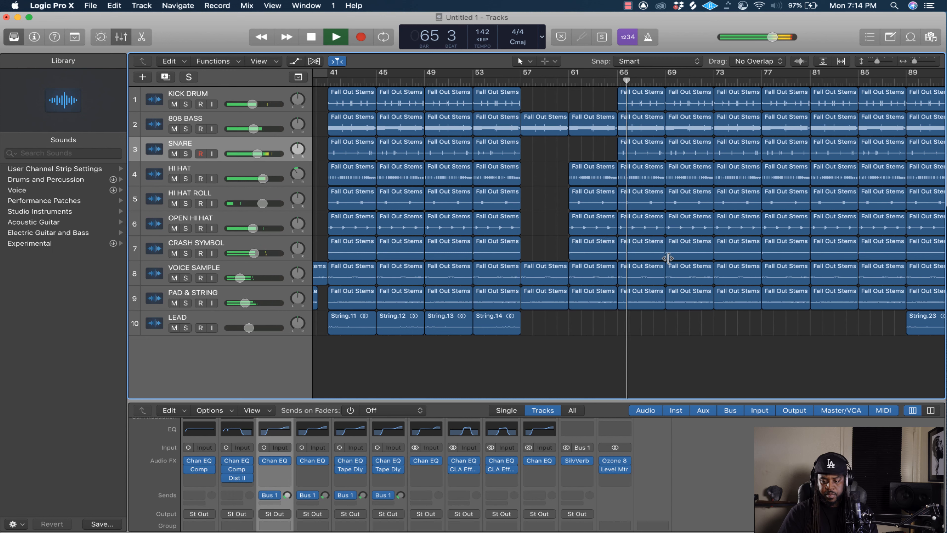
Delete the kick drum, 808 bass and snare regions in bars 85 to 88, stopping playback along the way.
left_click(876, 104)
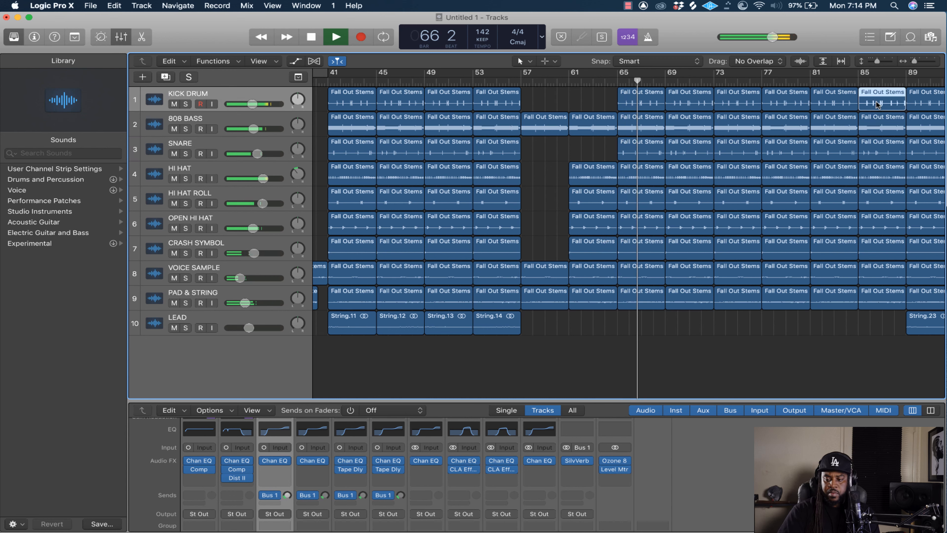
key("Delete")
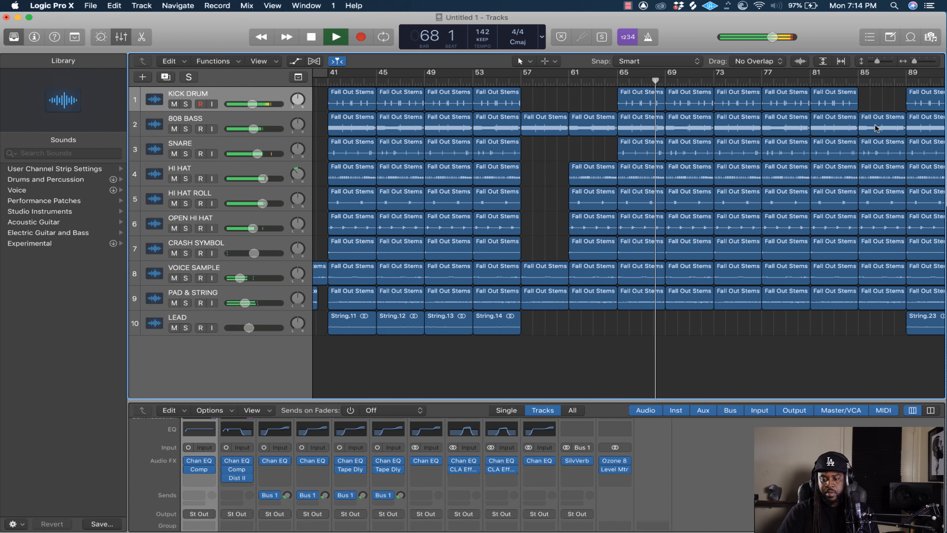
key("space")
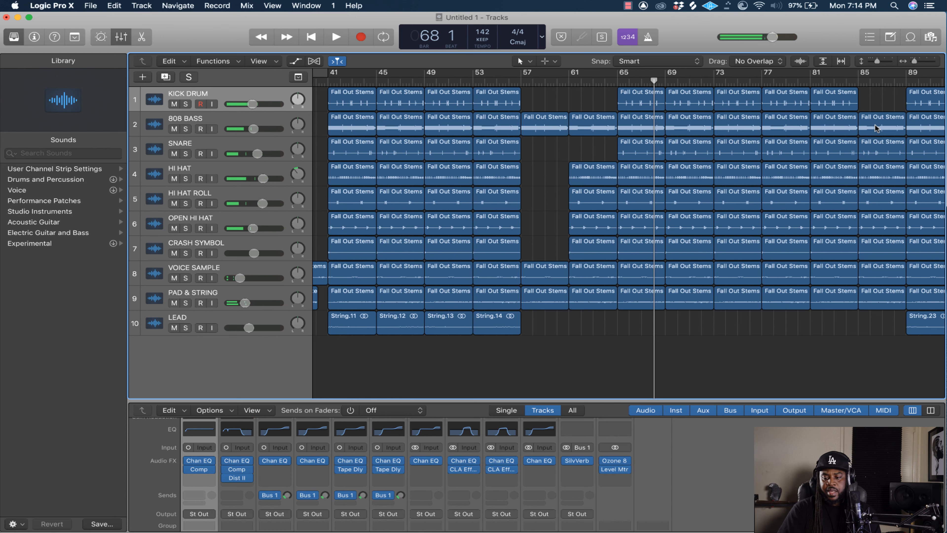
left_click(875, 128)
key("Delete")
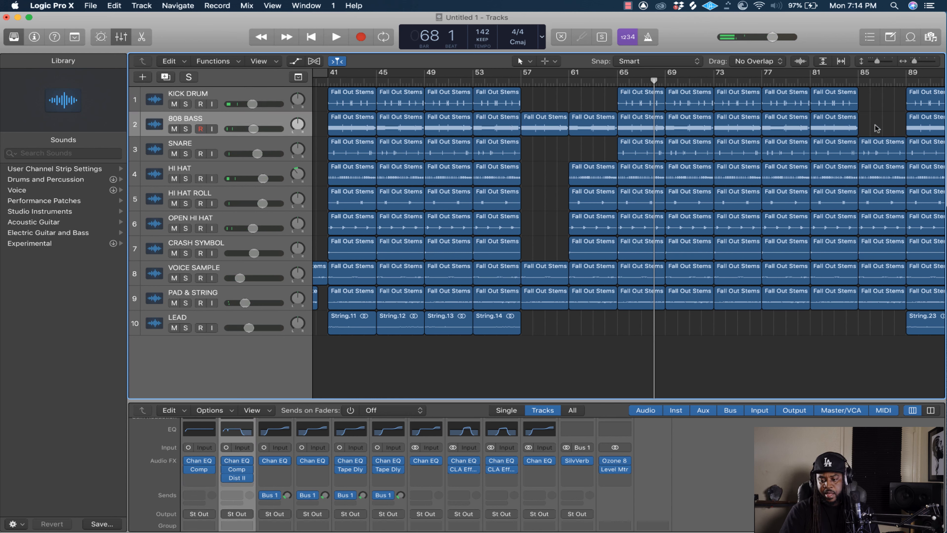
left_click(879, 144)
key("Delete")
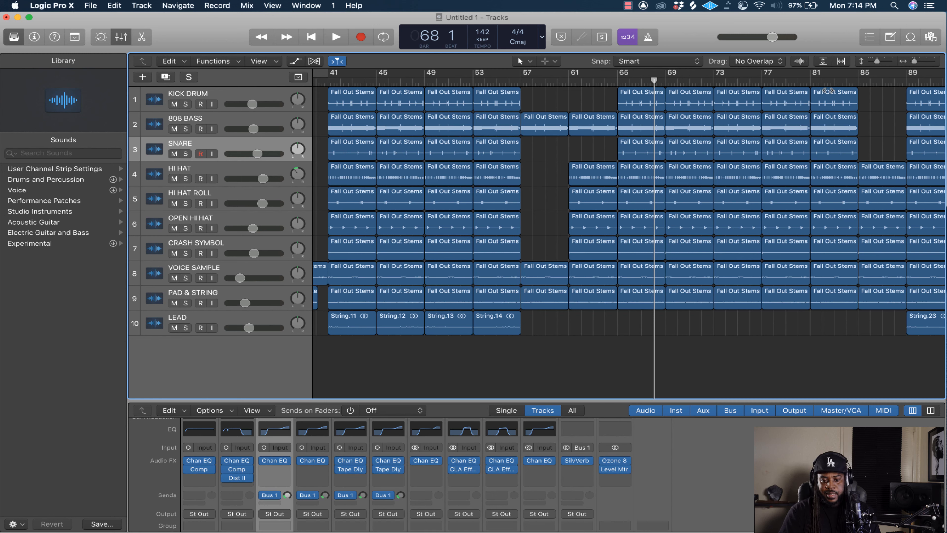
Review the mixer's effects, sends and fader levels, and look over the arrangement back to the intro.
left_click_drag(613, 129, 616, 129)
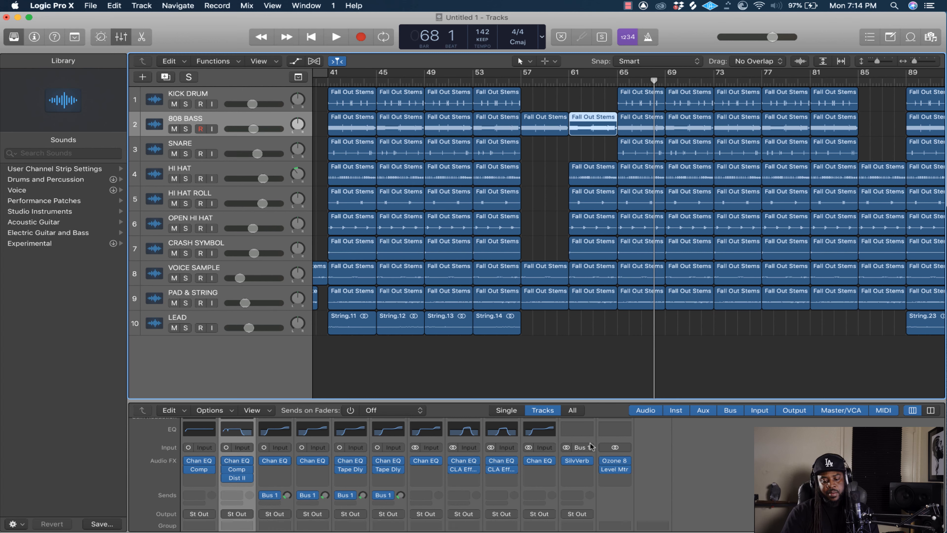
left_click(590, 472)
left_click(719, 461)
scroll(720, 462, "down", 4)
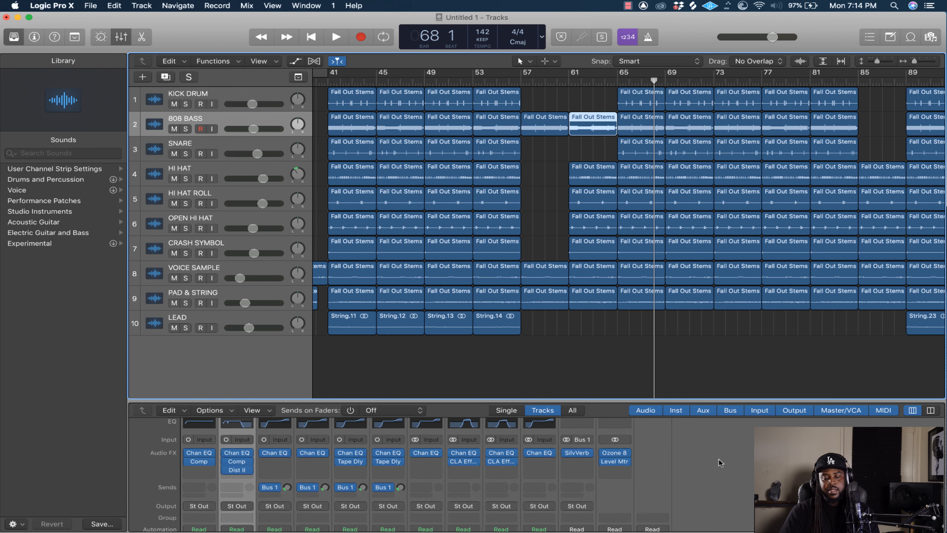
scroll(720, 463, "down", 4)
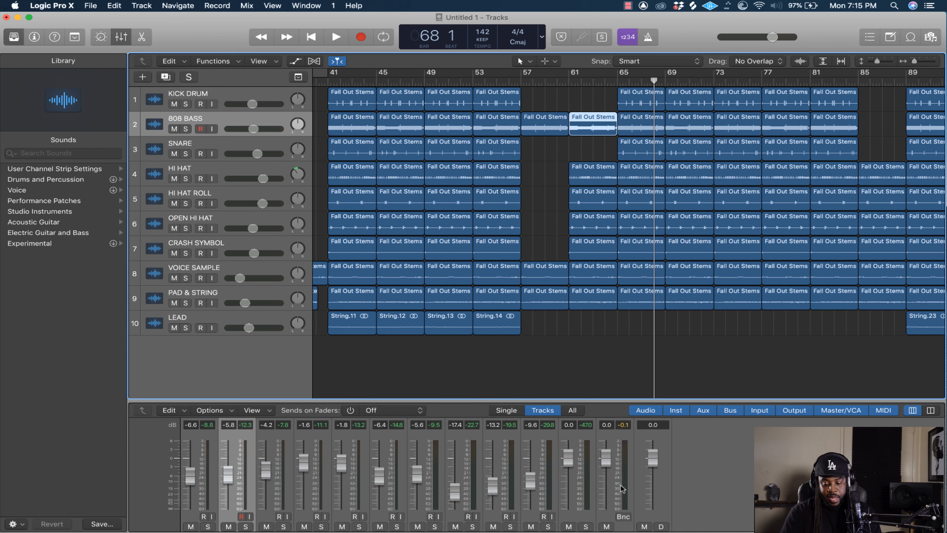
scroll(689, 458, "up", 10)
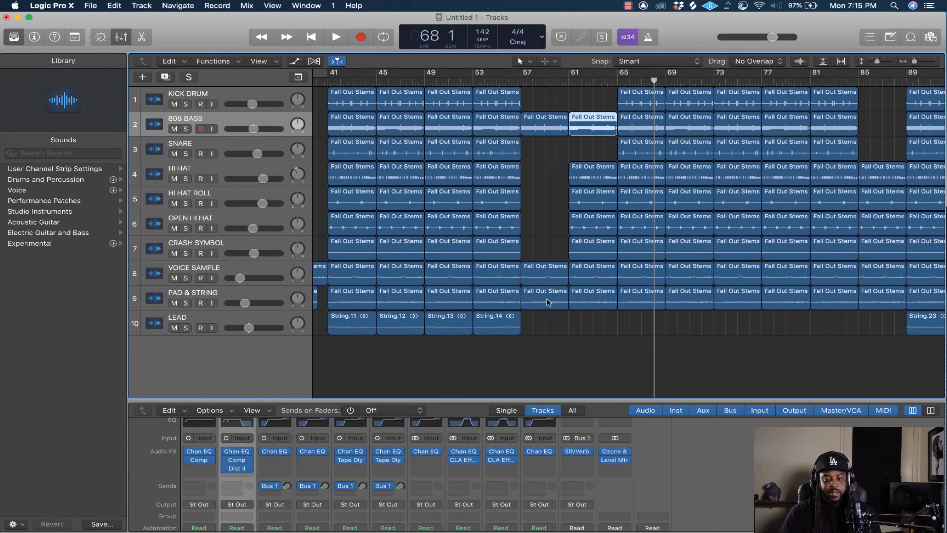
scroll(547, 302, "left", 15)
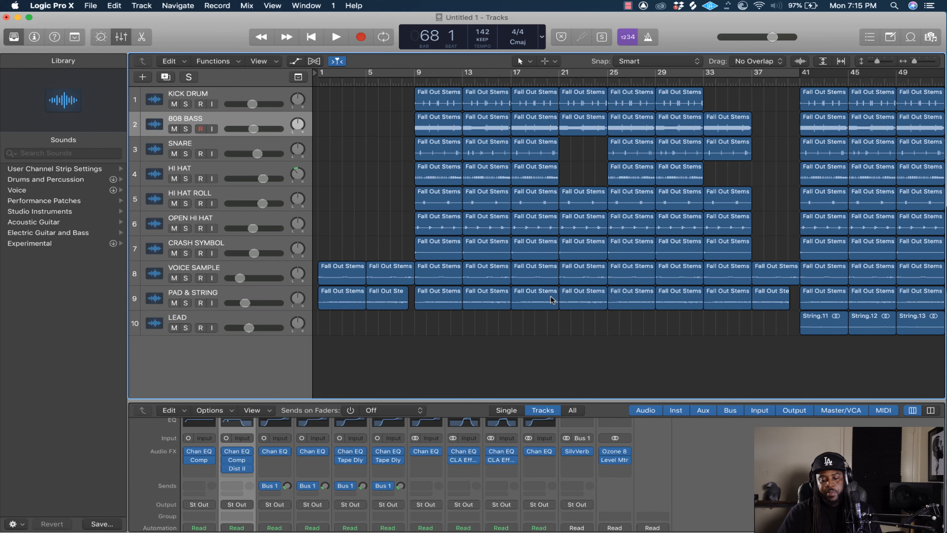